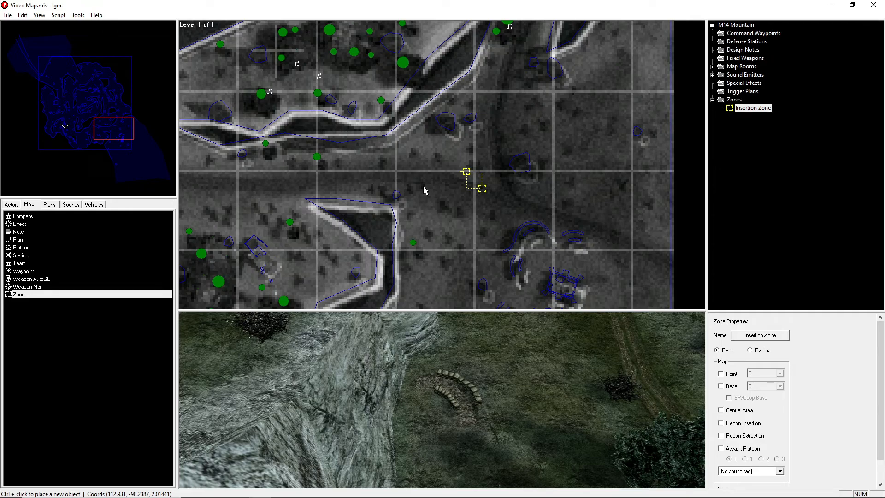
{"action": "right_click_drag", "start_coordinate": [423, 186], "coordinate": [432, 210]}
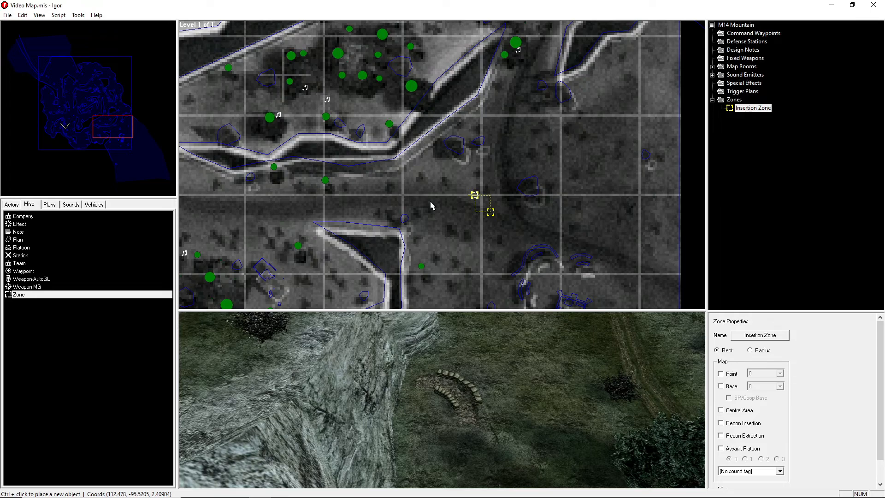
{"action": "right_click_drag", "start_coordinate": [410, 198], "coordinate": [503, 198]}
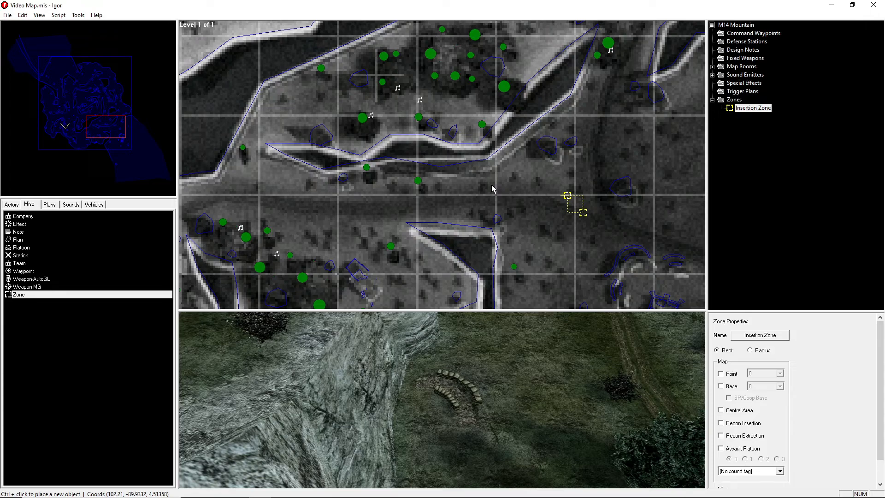
{"action": "mouse_move", "coordinate": [447, 178]}
{"action": "right_mouse_down"}
{"action": "mouse_move", "coordinate": [435, 184]}
{"action": "mouse_move", "coordinate": [466, 178]}
{"action": "mouse_move", "coordinate": [441, 180]}
{"action": "right_mouse_up"}
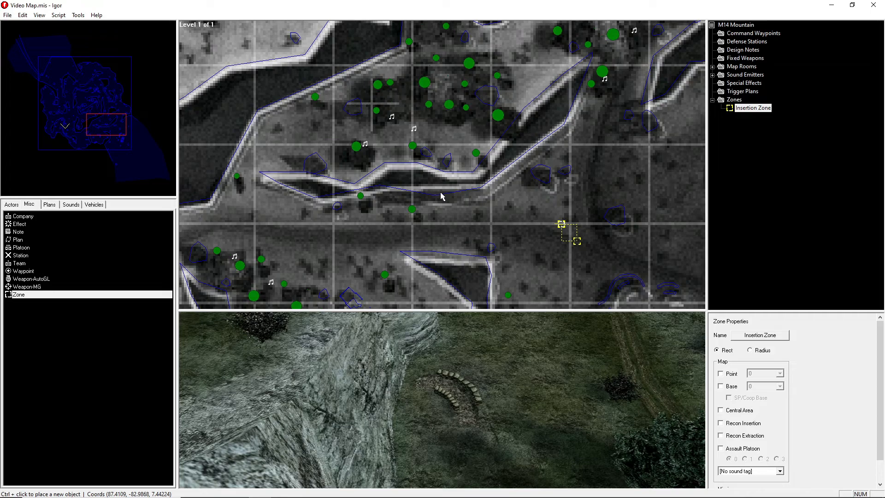
{"action": "scroll", "coordinate": [417, 197], "scroll_direction": "down", "scroll_amount": 2}
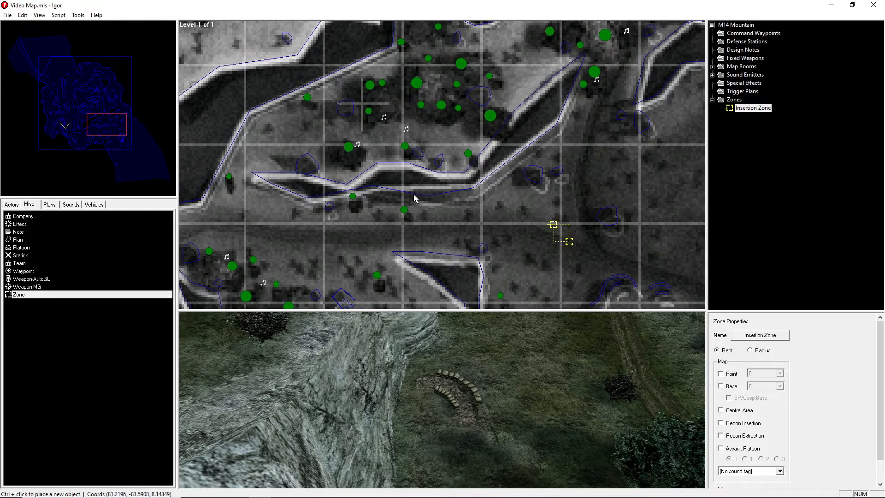
{"action": "right_click_drag", "start_coordinate": [309, 100], "coordinate": [292, 112]}
{"action": "right_click_drag", "start_coordinate": [402, 141], "coordinate": [391, 148]}
{"action": "right_click_drag", "start_coordinate": [508, 148], "coordinate": [488, 131]}
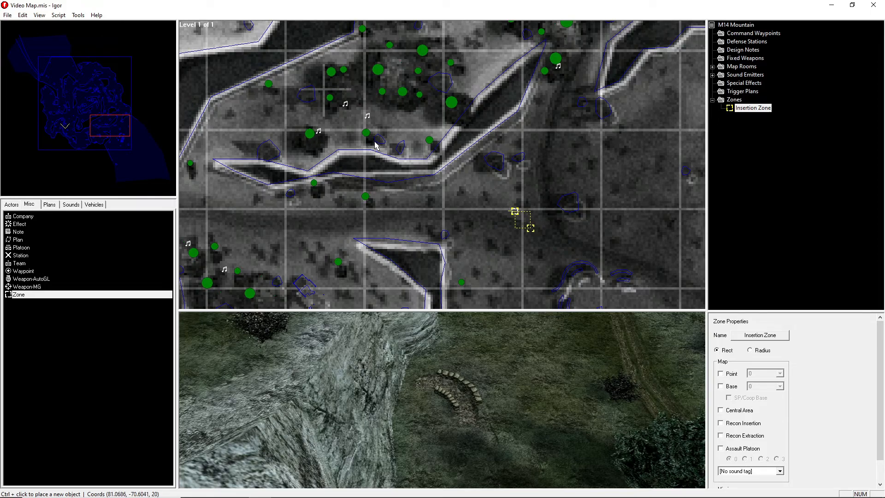
{"action": "right_click_drag", "start_coordinate": [373, 156], "coordinate": [394, 158]}
{"action": "right_click_drag", "start_coordinate": [350, 129], "coordinate": [348, 136]}
{"action": "right_click_drag", "start_coordinate": [441, 143], "coordinate": [547, 123]}
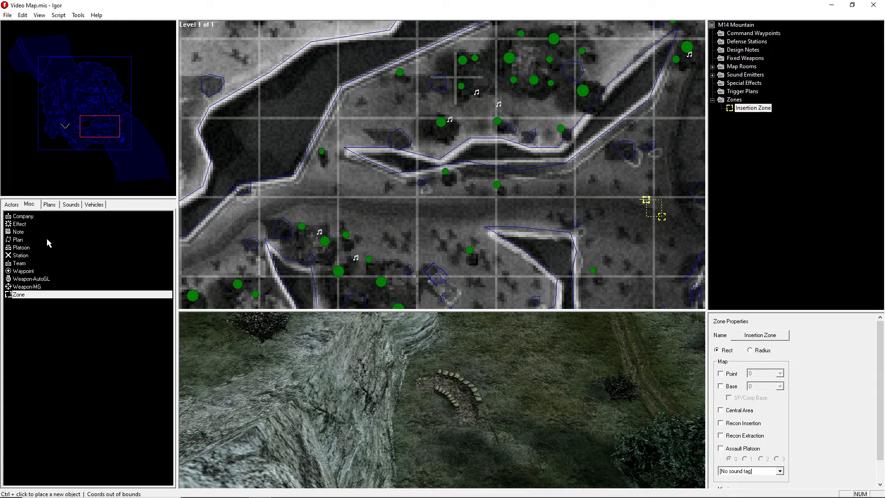
Place a t80.vcl vehicle on the road bend just below the dark U-shaped ravine, west of the insertion zone.
{"action": "left_click", "coordinate": [14, 205]}
{"action": "left_click", "coordinate": [94, 204]}
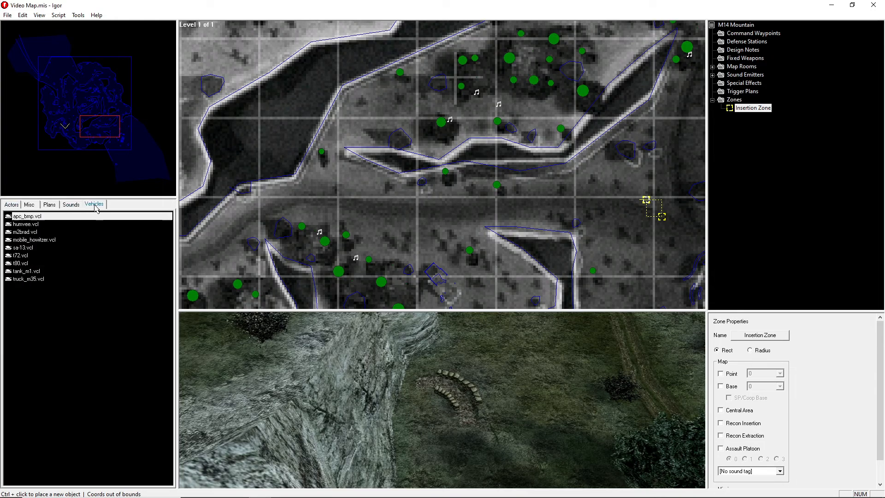
{"action": "left_click", "coordinate": [43, 264]}
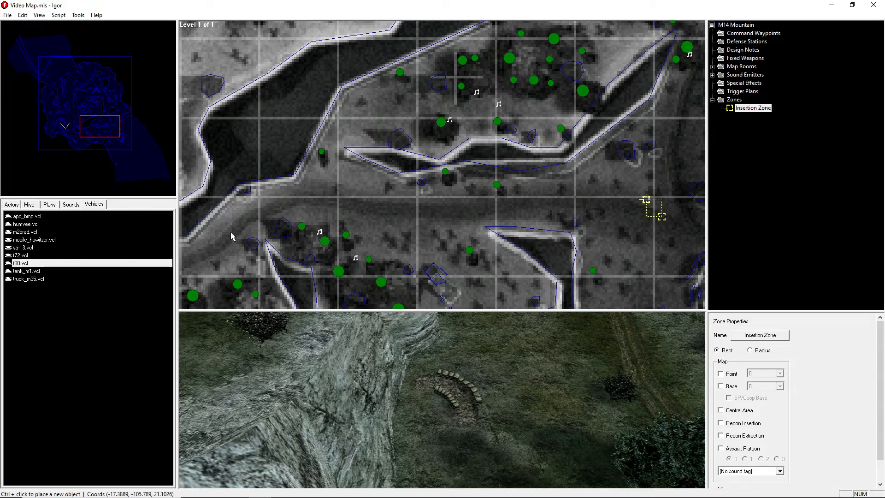
{"action": "scroll", "coordinate": [410, 173], "scroll_direction": "down", "scroll_amount": 3}
{"action": "mouse_move", "coordinate": [460, 272]}
{"action": "right_mouse_down"}
{"action": "mouse_move", "coordinate": [474, 251]}
{"action": "mouse_move", "coordinate": [471, 277]}
{"action": "right_mouse_up"}
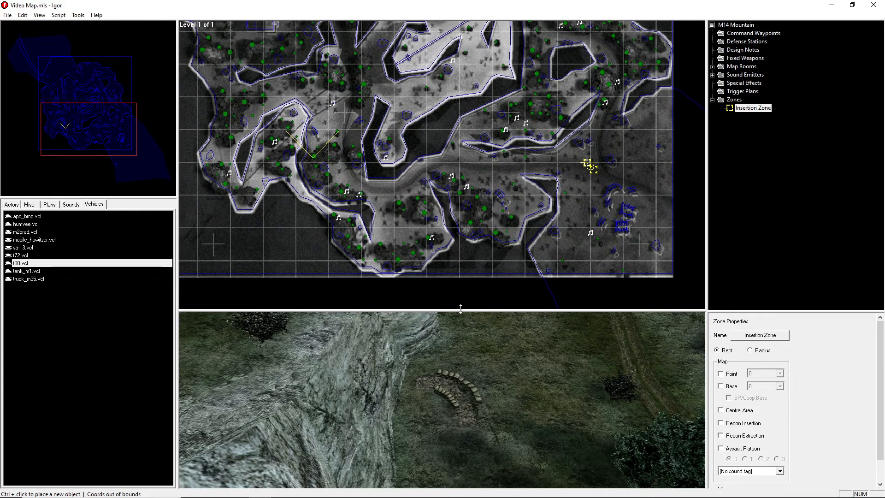
{"action": "scroll", "coordinate": [466, 342], "scroll_direction": "up", "scroll_amount": 2}
{"action": "right_click_drag", "start_coordinate": [417, 305], "coordinate": [487, 276]}
{"action": "scroll", "coordinate": [486, 272], "scroll_direction": "up", "scroll_amount": 2}
{"action": "right_click_drag", "start_coordinate": [469, 197], "coordinate": [466, 236]}
{"action": "left_click", "coordinate": [441, 208], "text": "ctrl"}
{"action": "left_click", "coordinate": [470, 269]}
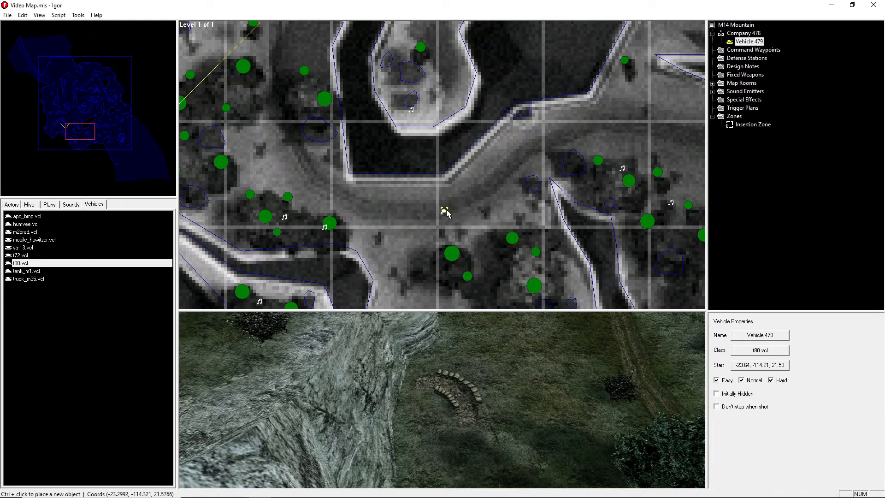
Place a second t80.vcl vehicle on the road northwest of the first and fine-tune its start to about -64.30, -70.68.
{"action": "right_click_drag", "start_coordinate": [574, 30], "coordinate": [313, 237]}
{"action": "right_click_drag", "start_coordinate": [501, 87], "coordinate": [487, 129]}
{"action": "scroll", "coordinate": [474, 336], "scroll_direction": "down", "scroll_amount": 2}
{"action": "scroll", "coordinate": [473, 341], "scroll_direction": "down", "scroll_amount": 1}
{"action": "right_click_drag", "start_coordinate": [438, 69], "coordinate": [410, 194]}
{"action": "right_click_drag", "start_coordinate": [345, 304], "coordinate": [488, 138]}
{"action": "right_click_drag", "start_coordinate": [413, 153], "coordinate": [449, 170]}
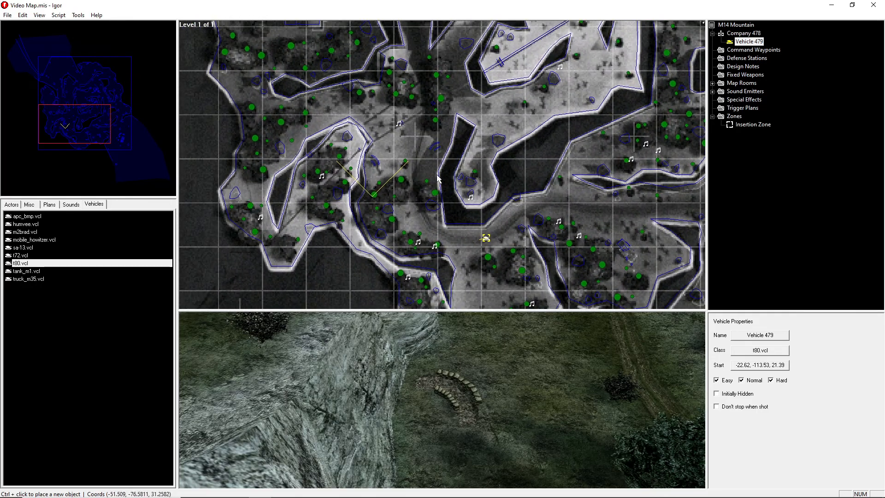
{"action": "scroll", "coordinate": [409, 298], "scroll_direction": "up", "scroll_amount": 3}
{"action": "right_click_drag", "start_coordinate": [387, 167], "coordinate": [422, 168]}
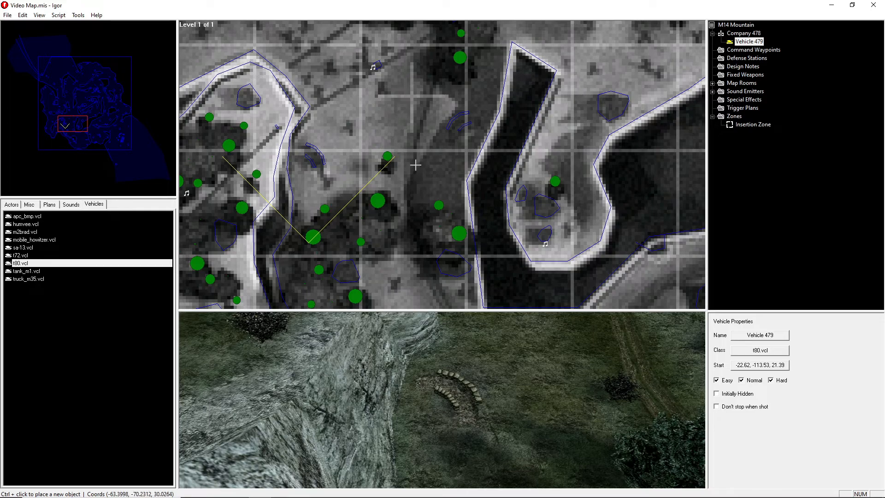
{"action": "left_click", "coordinate": [415, 165], "text": "ctrl"}
{"action": "left_click_drag", "start_coordinate": [415, 166], "coordinate": [413, 165]}
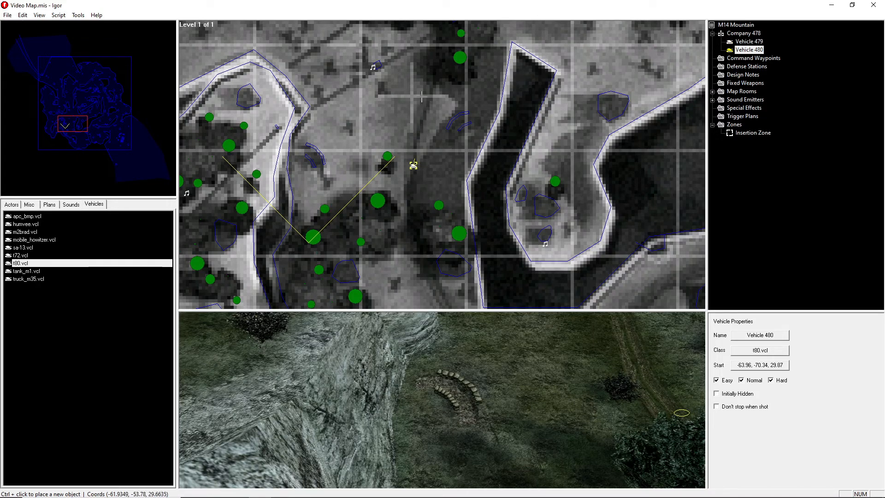
{"action": "right_click_drag", "start_coordinate": [425, 137], "coordinate": [426, 149]}
{"action": "left_click_drag", "start_coordinate": [415, 175], "coordinate": [414, 176]}
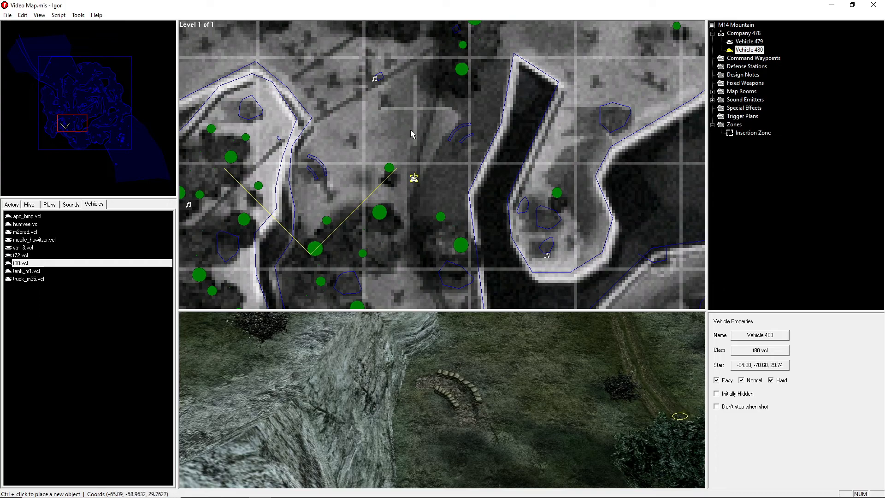
Select the first t80 vehicle on the road bend and name it Tank 1.
{"action": "right_click_drag", "start_coordinate": [522, 217], "coordinate": [478, 174]}
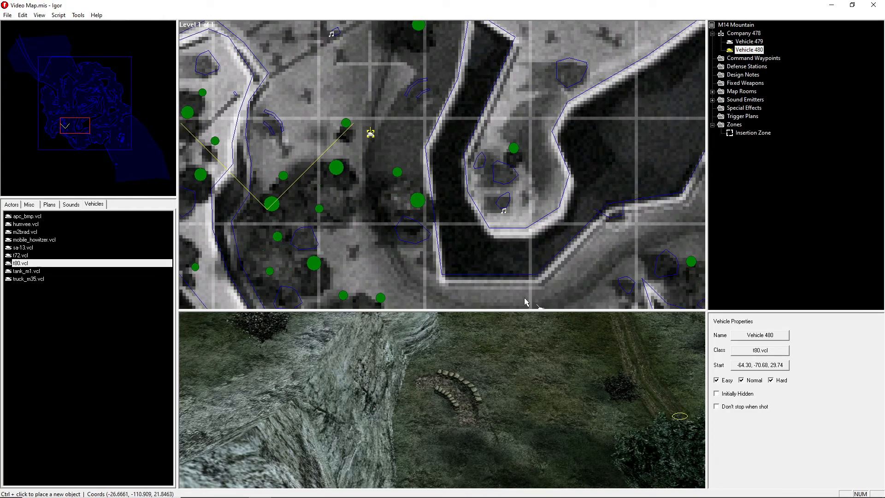
{"action": "scroll", "coordinate": [541, 268], "scroll_direction": "down", "scroll_amount": 2}
{"action": "right_click_drag", "start_coordinate": [543, 271], "coordinate": [495, 207]}
{"action": "left_click", "coordinate": [469, 211]}
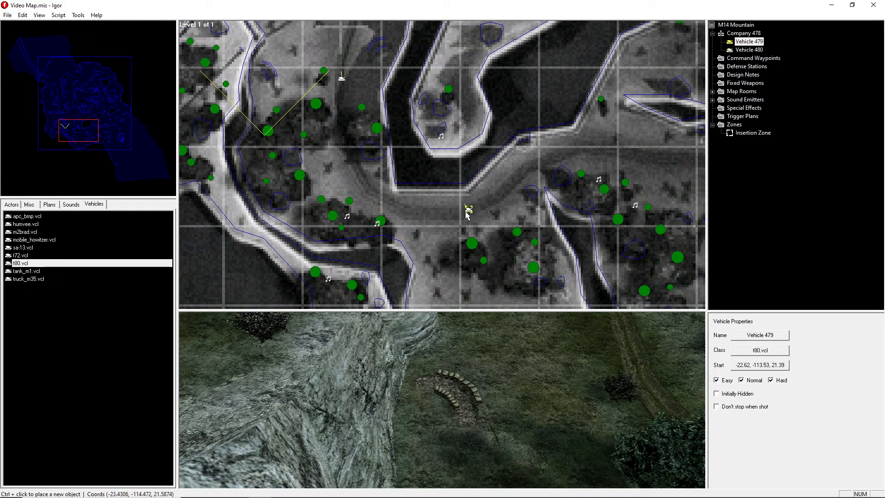
{"action": "left_click", "coordinate": [401, 216], "text": "shift"}
{"action": "right_click_drag", "start_coordinate": [410, 215], "coordinate": [421, 231]}
{"action": "right_click_drag", "start_coordinate": [389, 182], "coordinate": [417, 210]}
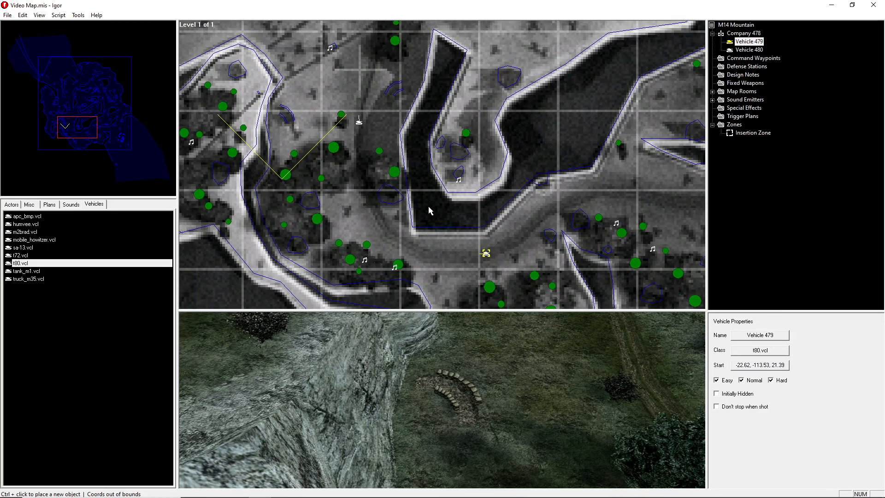
{"action": "right_click_drag", "start_coordinate": [480, 204], "coordinate": [428, 160]}
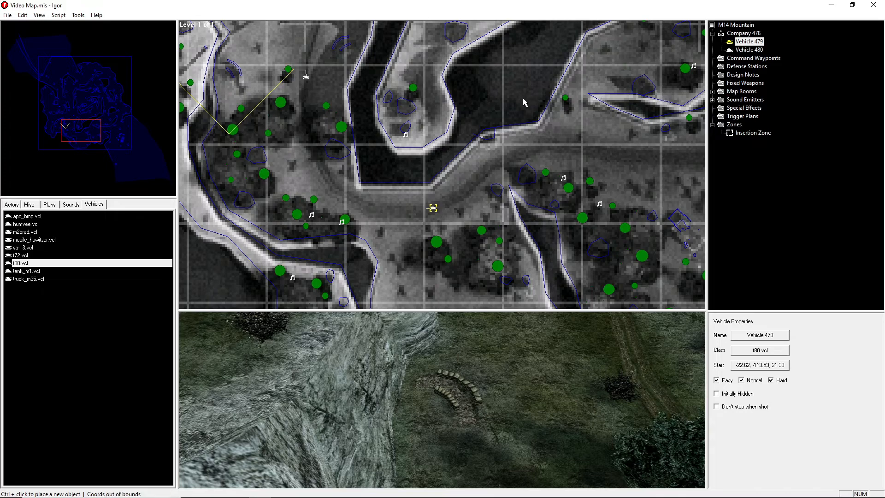
{"action": "right_click_drag", "start_coordinate": [523, 94], "coordinate": [567, 113]}
{"action": "right_click_drag", "start_coordinate": [478, 153], "coordinate": [465, 150]}
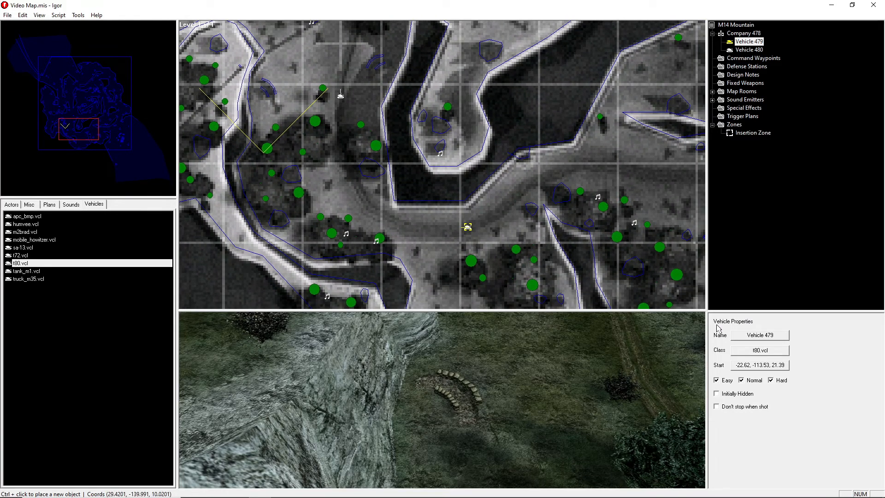
{"action": "left_click", "coordinate": [763, 335]}
{"action": "type", "text": "Tank 1"}
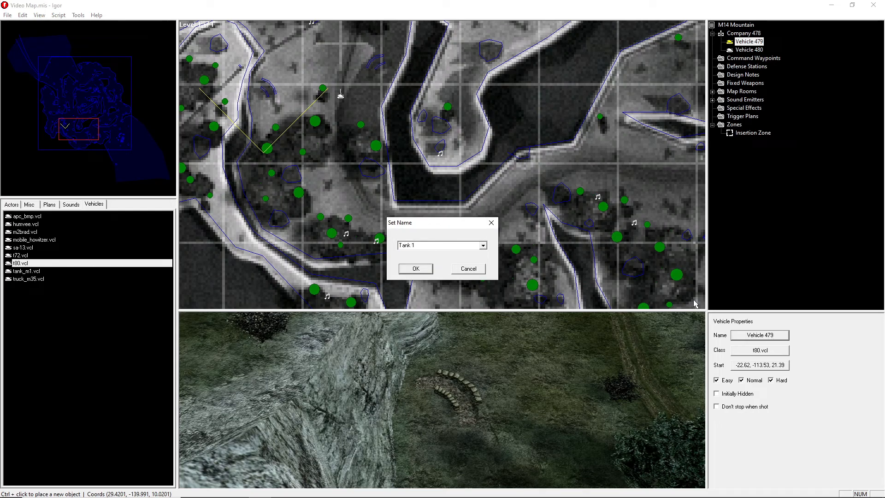
{"action": "left_click", "coordinate": [403, 271]}
Rename the second t80 vehicle to Tank 2.
{"action": "left_click", "coordinate": [749, 50]}
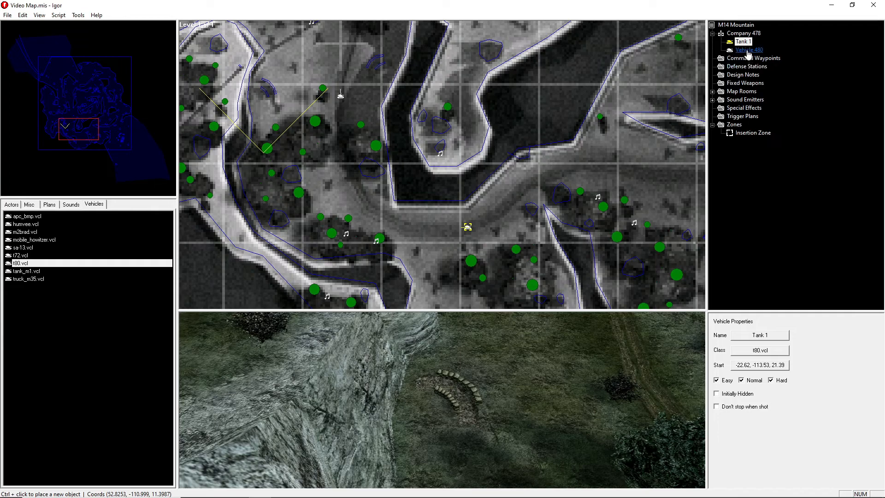
{"action": "left_click", "coordinate": [761, 336]}
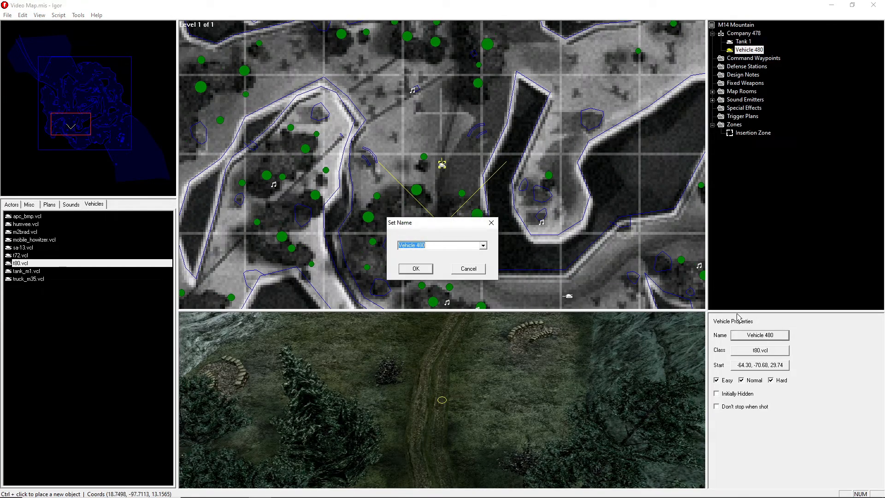
{"action": "type", "text": "Tank 2"}
{"action": "key", "text": "Return"}
{"action": "right_click_drag", "start_coordinate": [644, 255], "coordinate": [525, 181]}
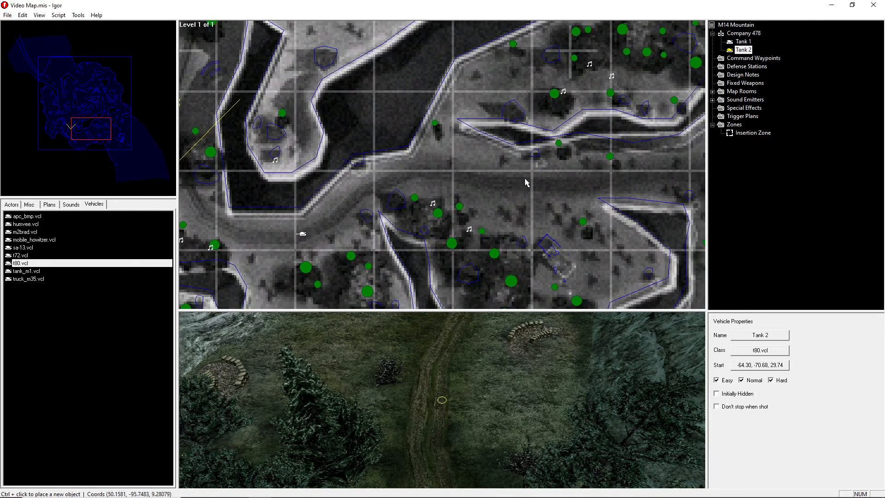
Open the mission script and bring up its tags for editing.
{"action": "left_click", "coordinate": [59, 15]}
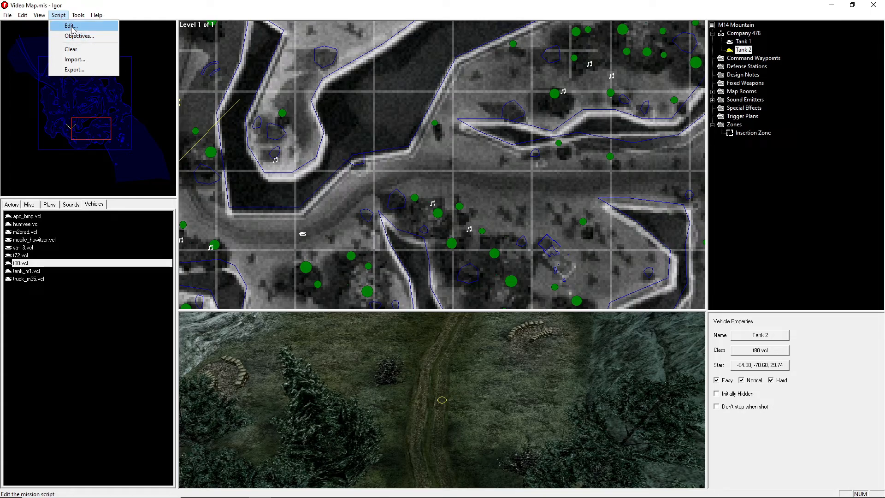
{"action": "left_click", "coordinate": [71, 25]}
{"action": "left_click_drag", "start_coordinate": [436, 169], "coordinate": [420, 137]}
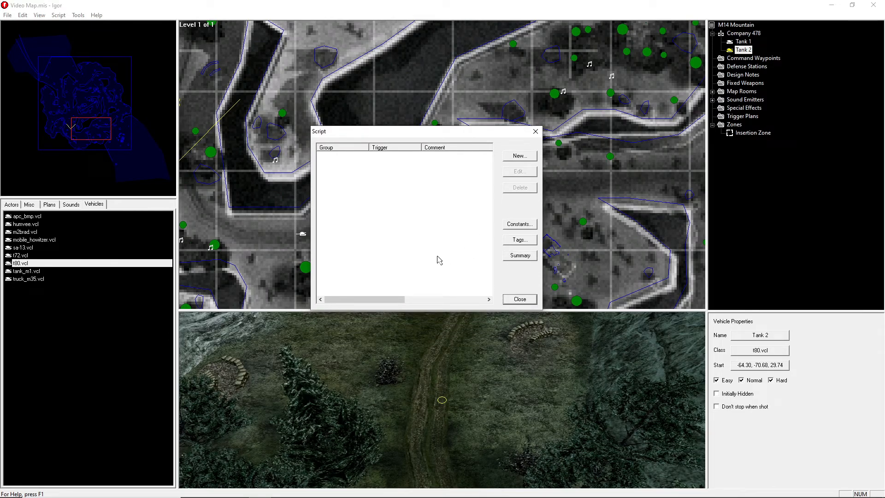
{"action": "left_click", "coordinate": [511, 240]}
{"action": "left_click_drag", "start_coordinate": [403, 135], "coordinate": [366, 142]}
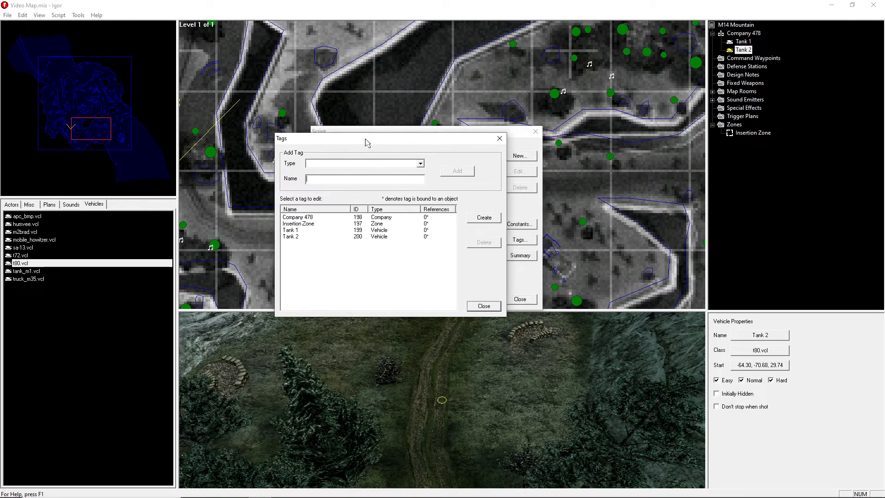
Add a Counter tag named AT Rocket Requirment Counter.
{"action": "left_click", "coordinate": [350, 169]}
{"action": "left_click", "coordinate": [323, 197]}
{"action": "left_click", "coordinate": [324, 183]}
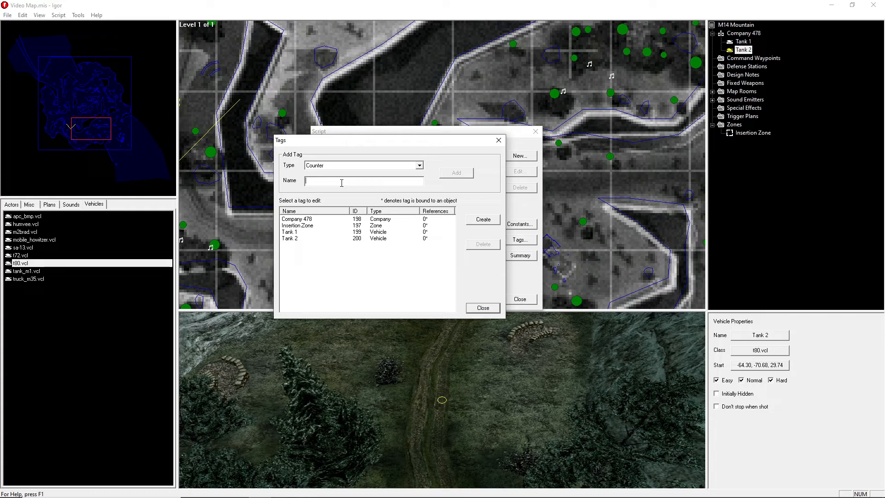
{"action": "type", "text": "AT"}
{"action": "type", "text": "Rocket Requirment Counter"}
{"action": "left_click", "coordinate": [450, 176]}
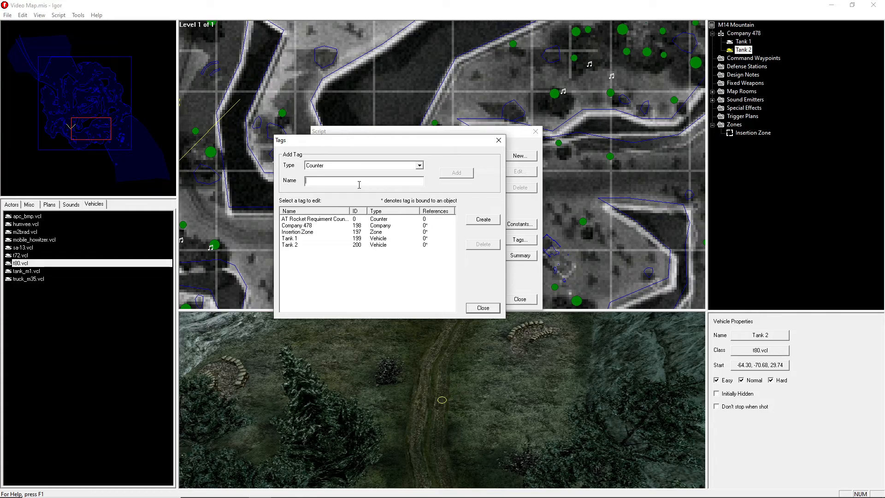
Add another Counter tag named Check AT Rockets Counter.
{"action": "type", "text": "C"}
{"action": "type", "text": "r"}
{"action": "left_click", "coordinate": [456, 173]}
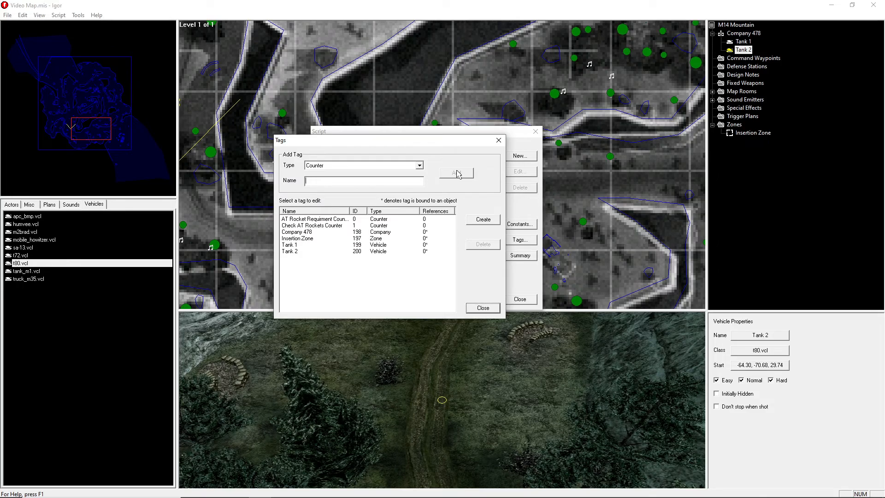
Add a Timer tag named AT Rockets Check Timer.
{"action": "left_click", "coordinate": [419, 165]}
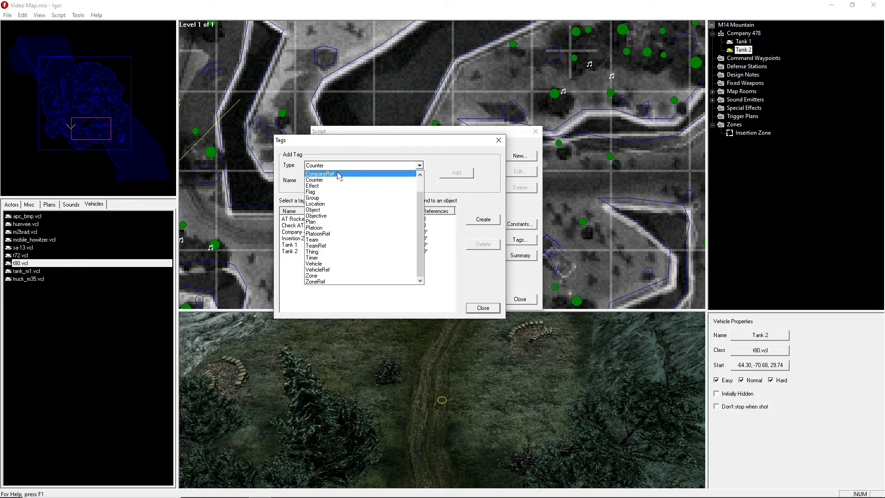
{"action": "left_click", "coordinate": [325, 258]}
{"action": "left_click", "coordinate": [339, 182]}
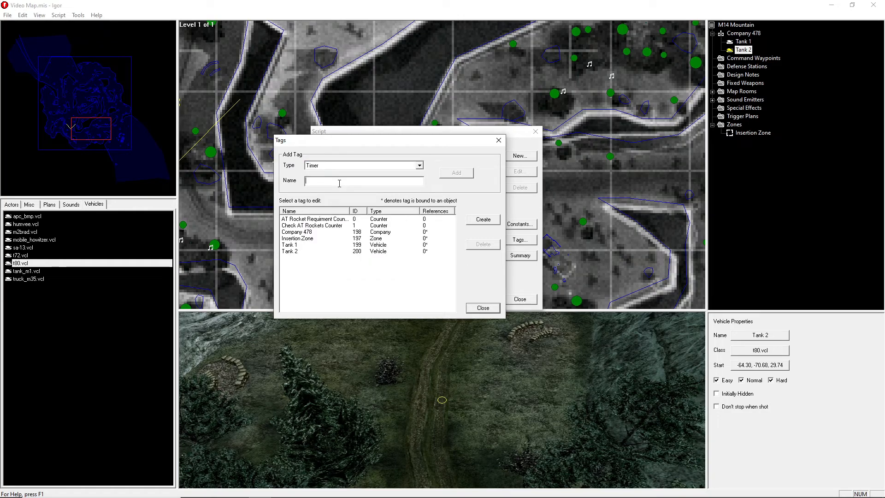
{"action": "type", "text": "AT Rockets Check Timer"}
{"action": "left_click", "coordinate": [466, 173]}
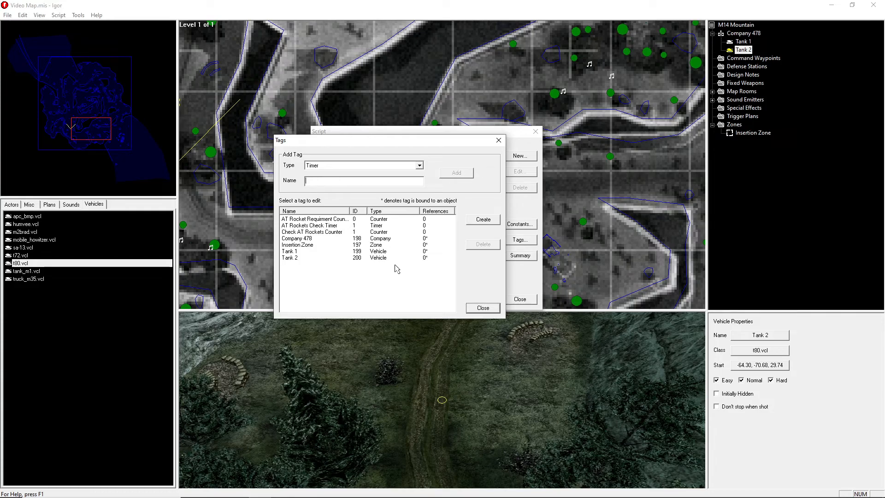
Add a PlatoonRef tag named Player Platoon.
{"action": "left_click", "coordinate": [354, 166]}
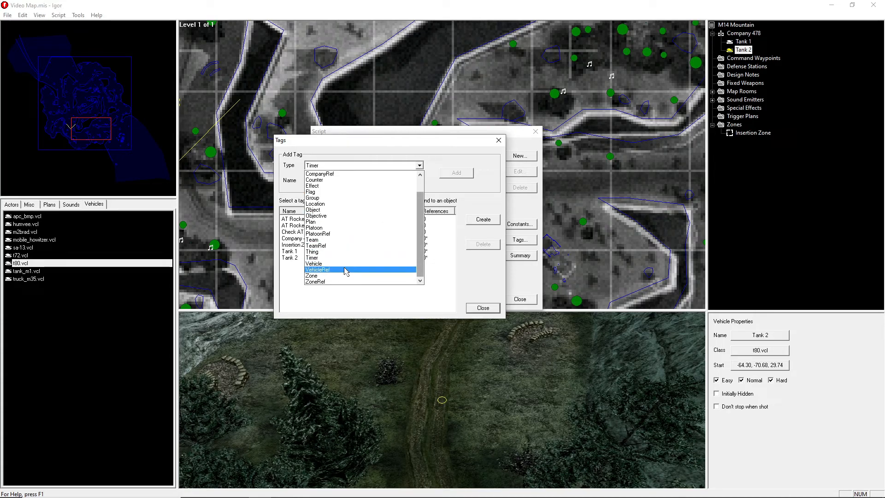
{"action": "left_click", "coordinate": [347, 233]}
{"action": "left_click", "coordinate": [353, 182]}
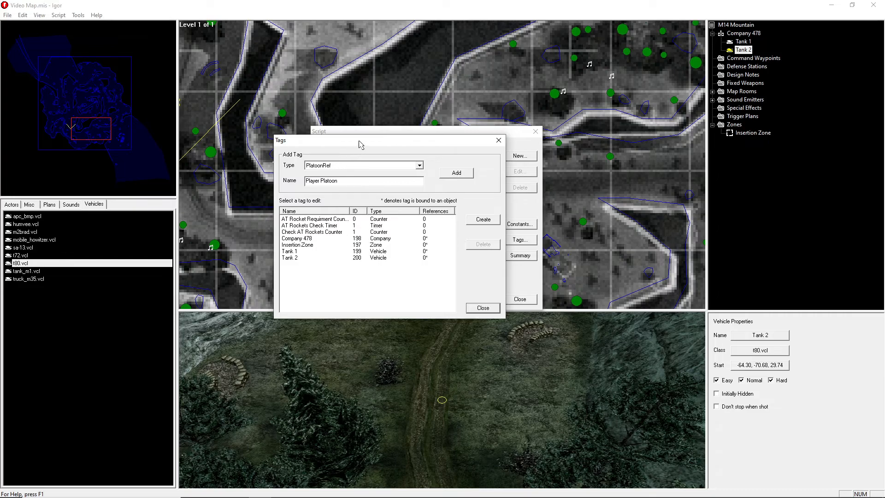
{"action": "left_click_drag", "start_coordinate": [360, 144], "coordinate": [339, 149]}
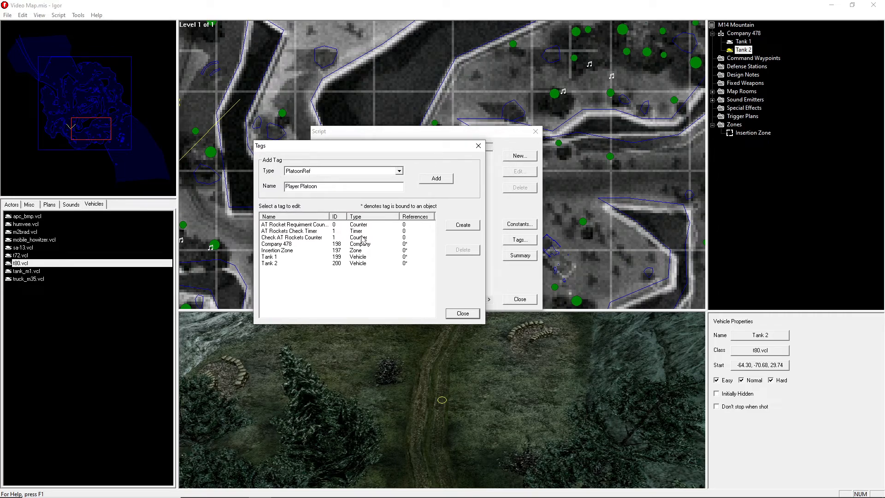
{"action": "left_click", "coordinate": [439, 179]}
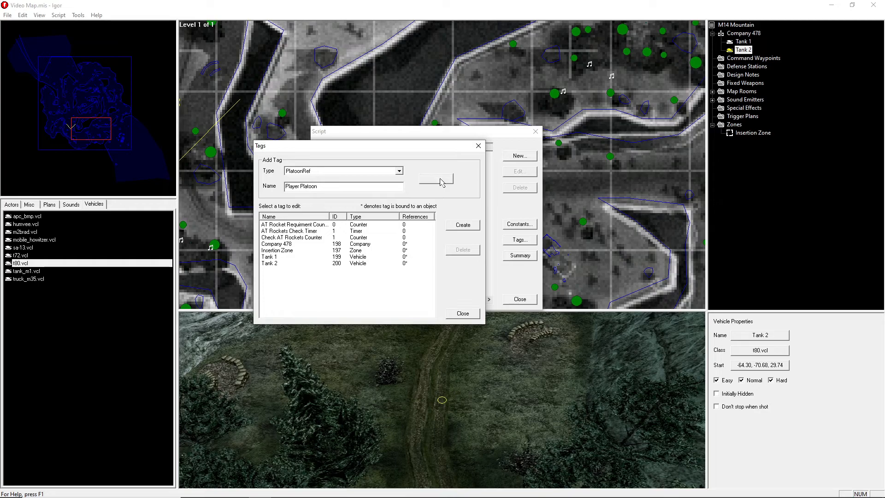
Review the two AT rocket counter tags, the check timer tag and the Player Platoon tag, and close the tag editor.
{"action": "left_click", "coordinate": [293, 225]}
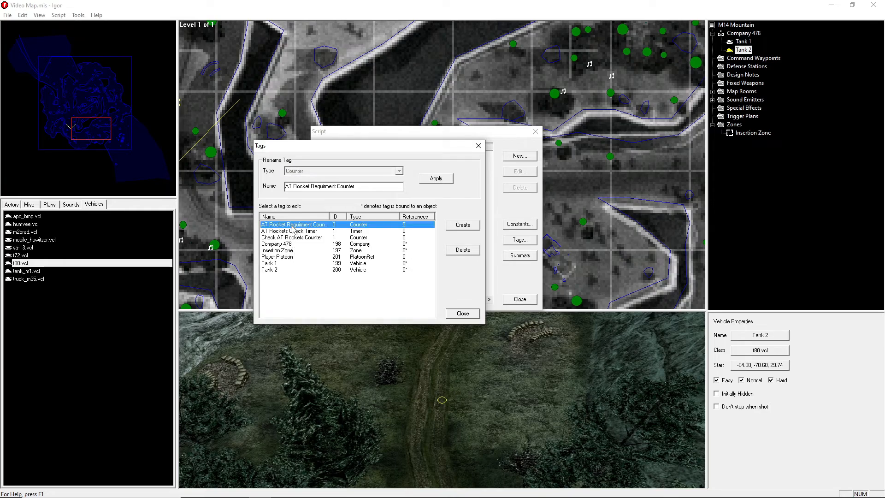
{"action": "left_click", "coordinate": [292, 232]}
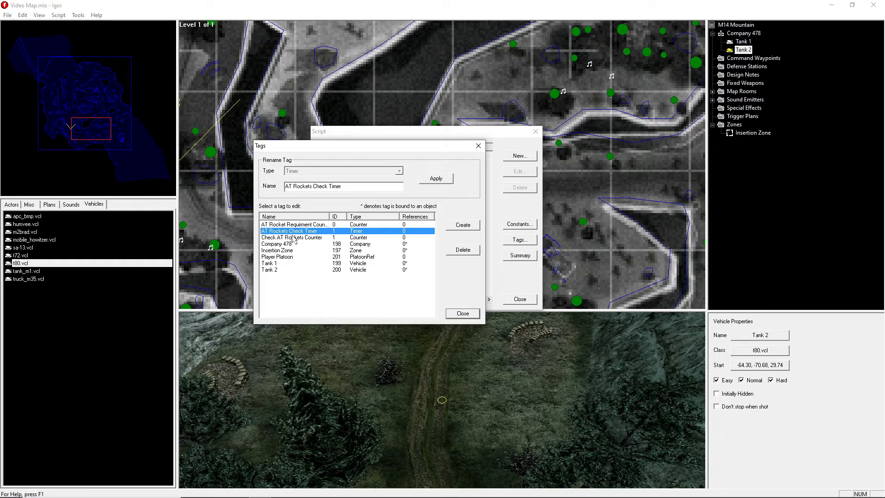
{"action": "left_click", "coordinate": [294, 237]}
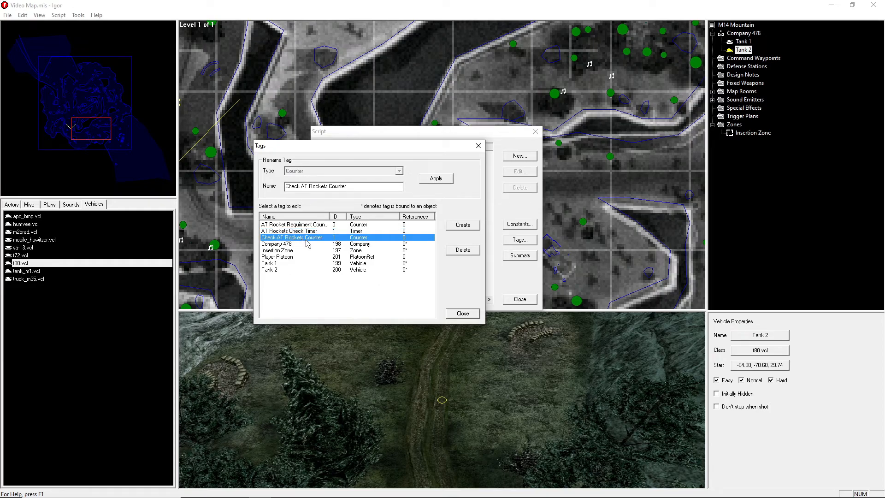
{"action": "left_click", "coordinate": [297, 257]}
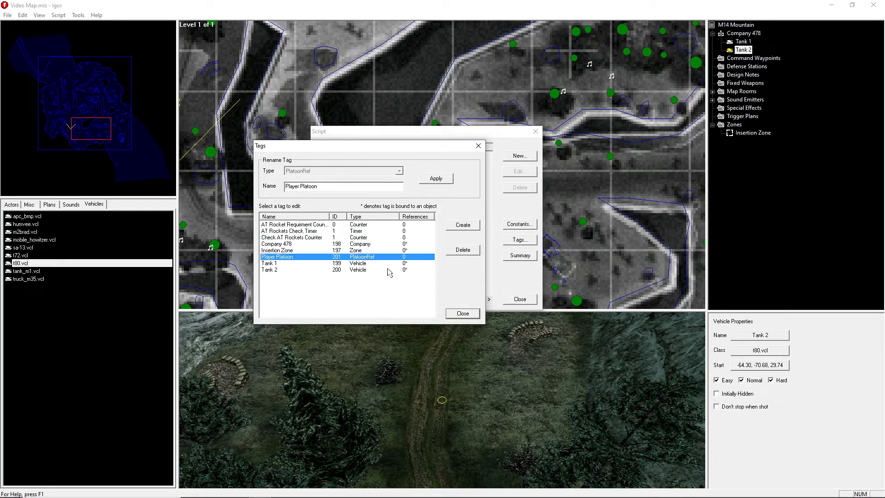
{"action": "left_click", "coordinate": [462, 314]}
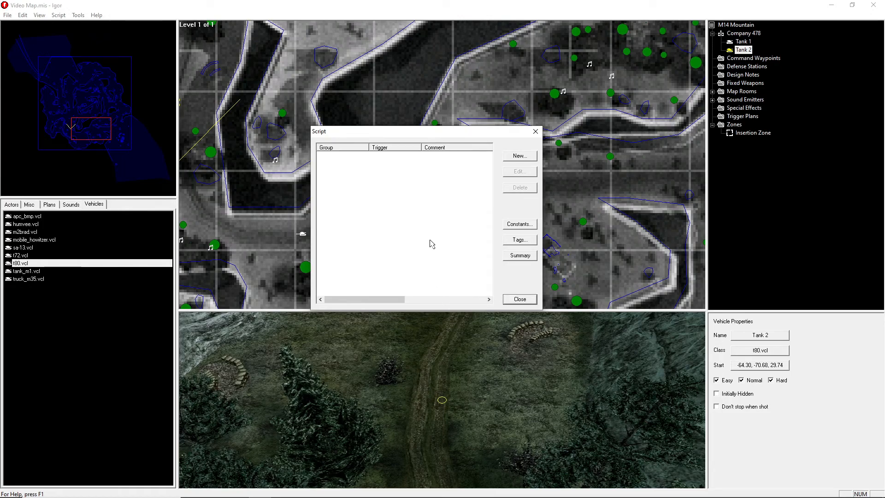
Create a new script block with Startup as its trigger event.
{"action": "left_click", "coordinate": [519, 156]}
{"action": "left_click", "coordinate": [517, 201]}
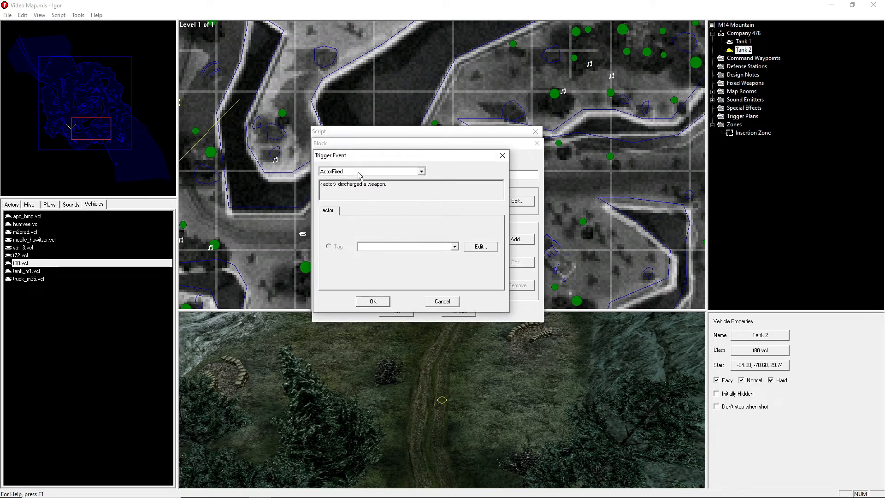
{"action": "left_click", "coordinate": [359, 172]}
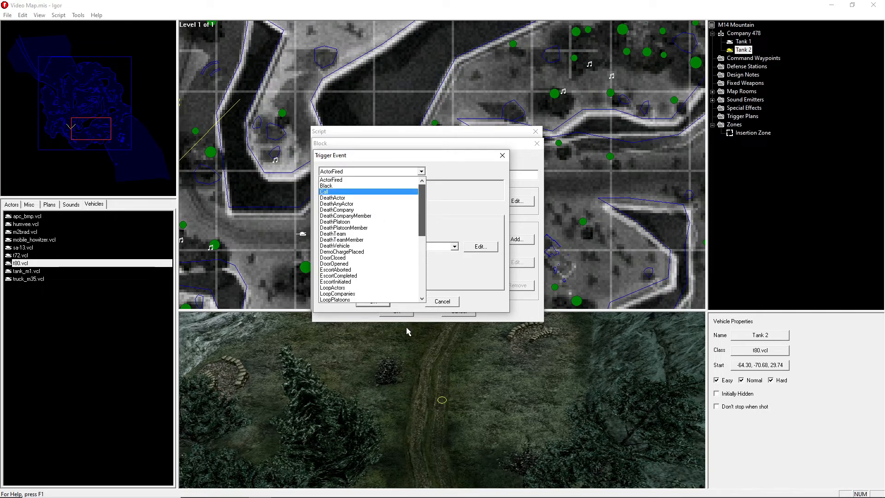
{"action": "scroll", "coordinate": [364, 277], "scroll_direction": "down", "scroll_amount": 8}
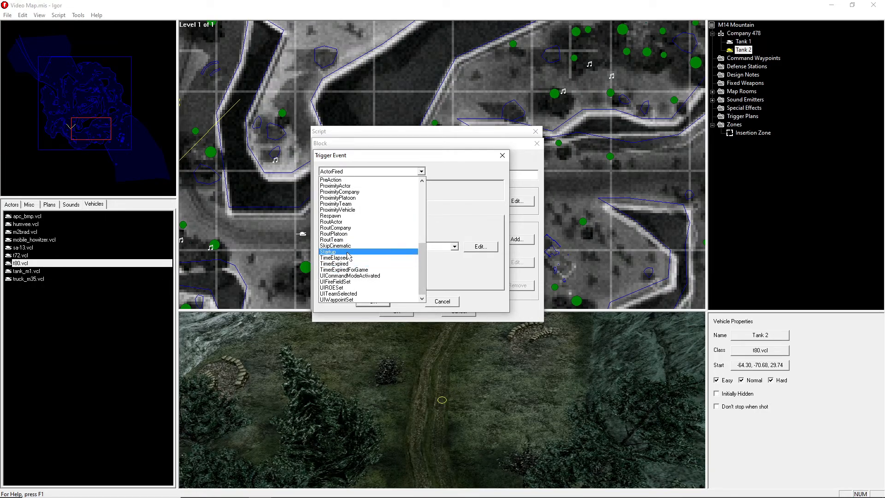
{"action": "left_click", "coordinate": [347, 253]}
{"action": "left_click", "coordinate": [371, 302]}
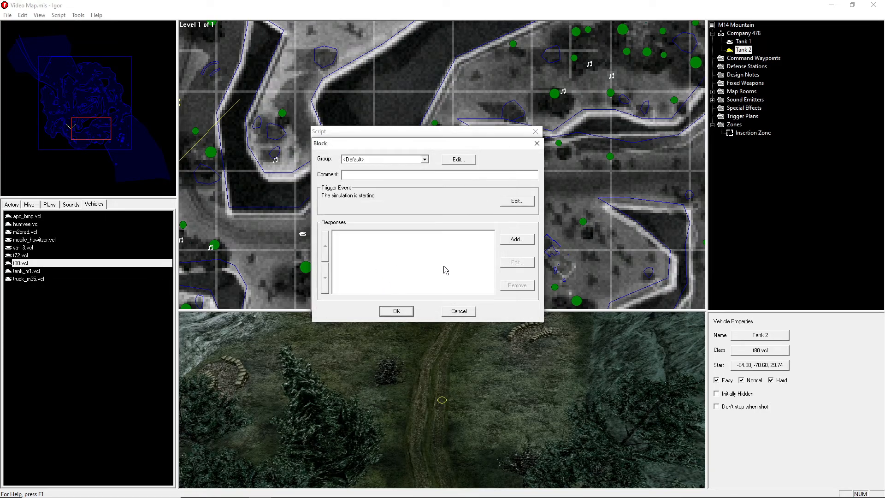
Start a CounterSet response in the startup block with AT Rocket Requirment Counter as its counter.
{"action": "left_click", "coordinate": [515, 239]}
{"action": "left_click", "coordinate": [399, 172]}
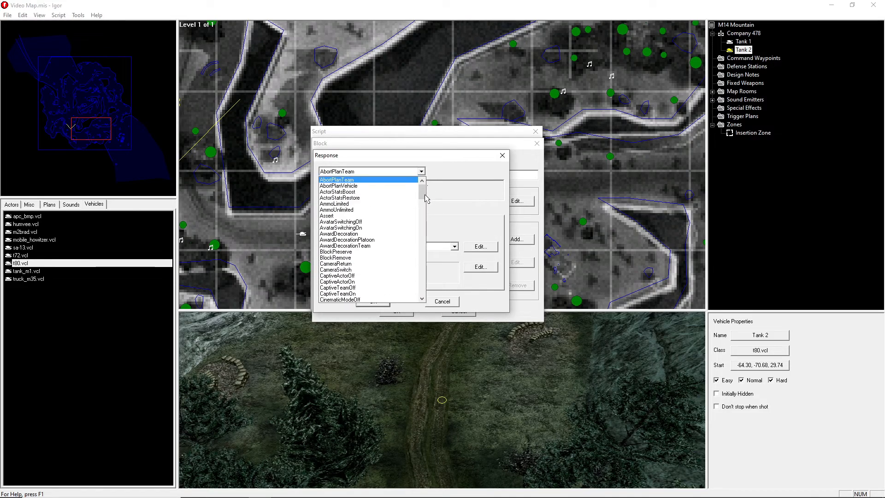
{"action": "mouse_move", "coordinate": [426, 197]}
{"action": "left_mouse_down"}
{"action": "mouse_move", "coordinate": [436, 232]}
{"action": "mouse_move", "coordinate": [437, 198]}
{"action": "mouse_move", "coordinate": [425, 210]}
{"action": "left_mouse_up"}
{"action": "left_click", "coordinate": [353, 243]}
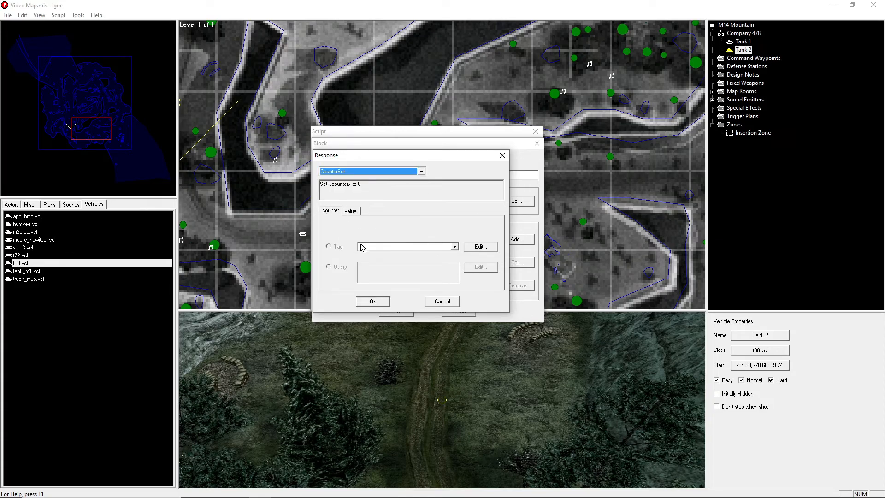
{"action": "left_click", "coordinate": [361, 248]}
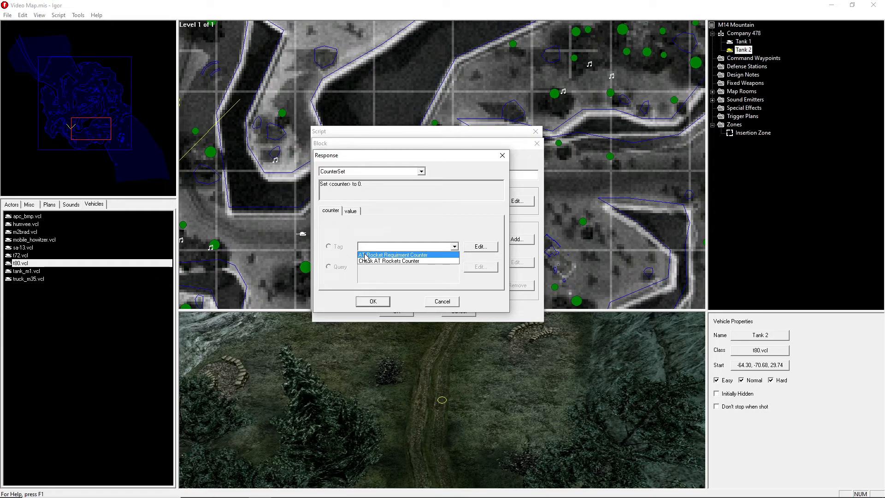
{"action": "left_click", "coordinate": [365, 256]}
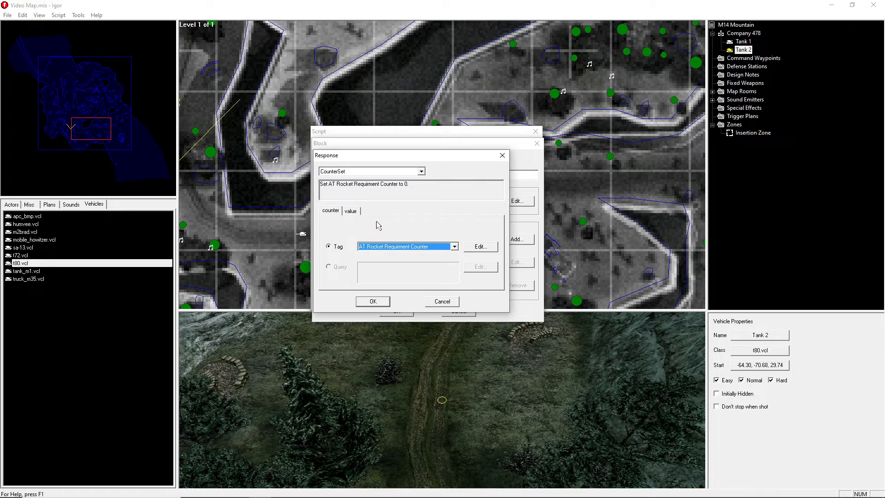
Set the AT Rocket Requirment Counter response's literal value to 2 and save the response.
{"action": "left_click", "coordinate": [351, 211]}
{"action": "left_click", "coordinate": [362, 226]}
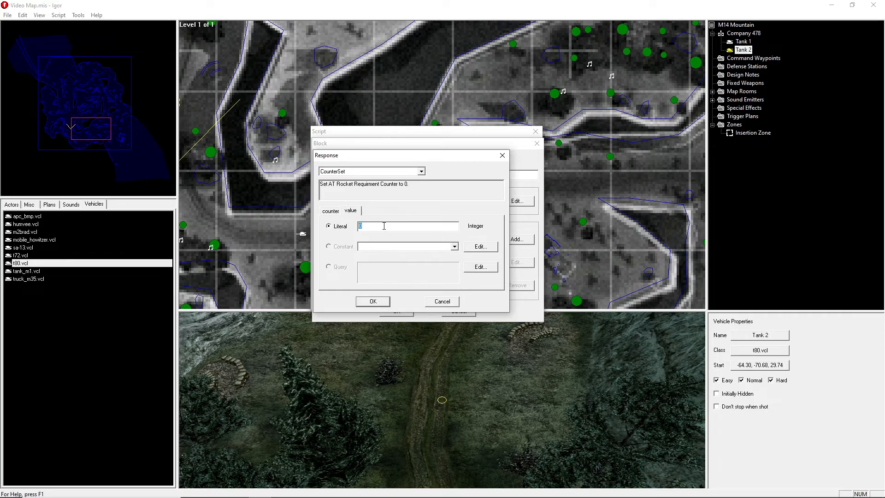
{"action": "left_click", "coordinate": [332, 211]}
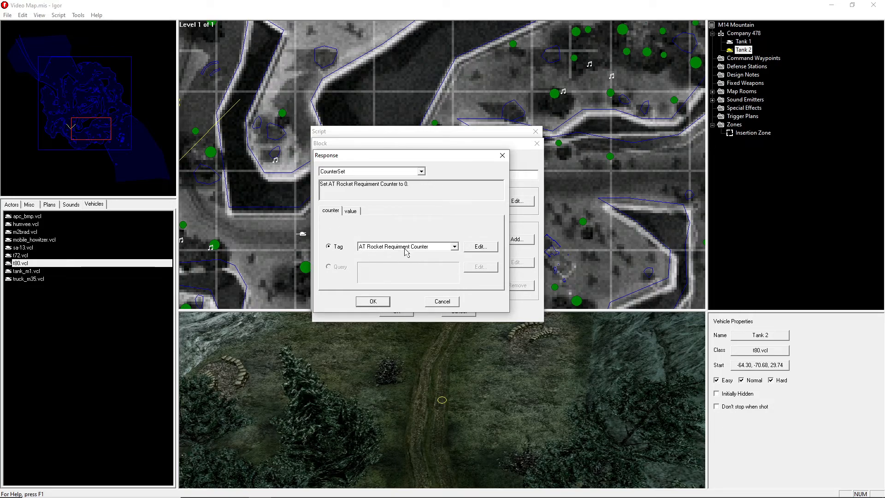
{"action": "left_click", "coordinate": [352, 211]}
{"action": "type", "text": "2"}
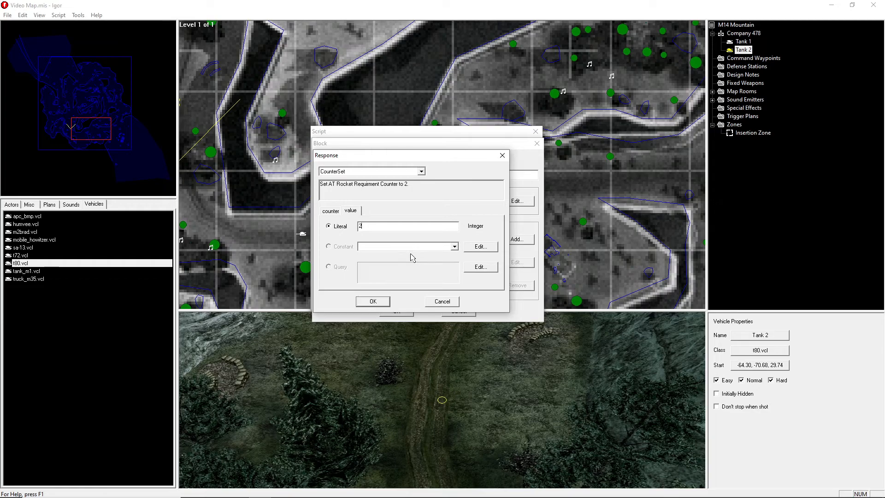
{"action": "left_click", "coordinate": [372, 301]}
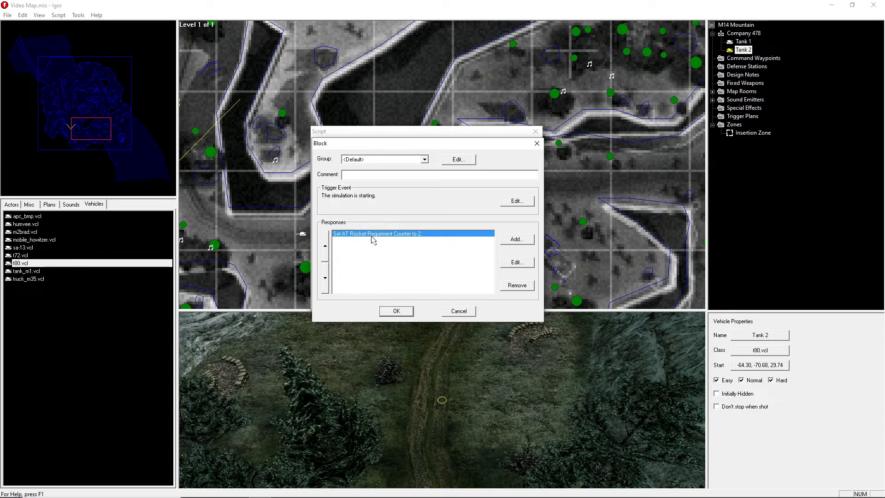
Add a CounterSet response to the startup block that sets Check AT Rockets Counter to 0.
{"action": "left_click", "coordinate": [515, 239]}
{"action": "left_click", "coordinate": [381, 175]}
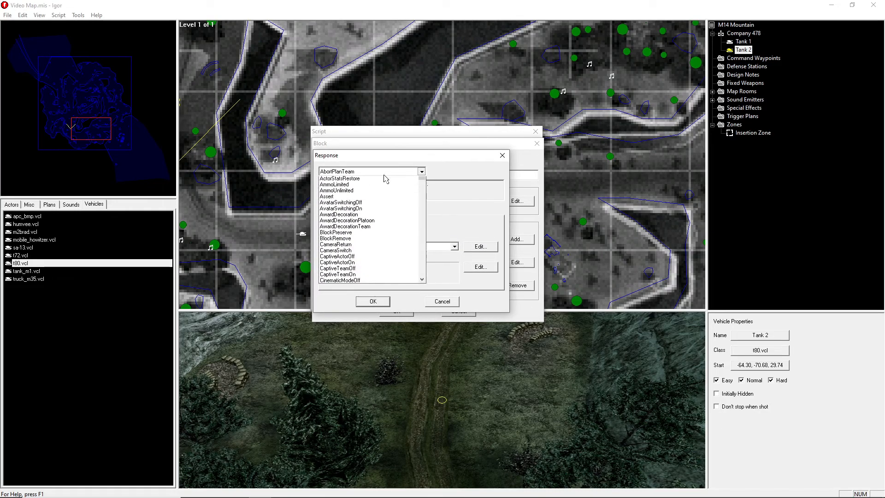
{"action": "left_click_drag", "start_coordinate": [421, 189], "coordinate": [414, 239]}
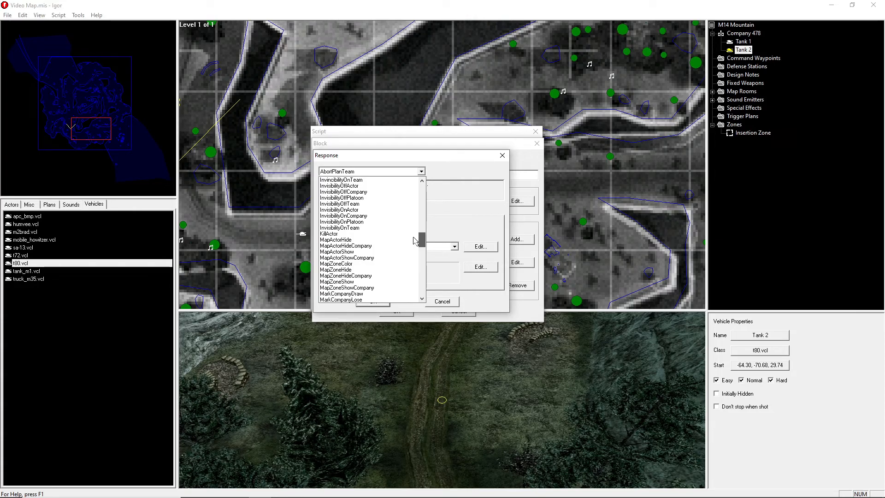
{"action": "scroll", "coordinate": [414, 240], "scroll_direction": "up", "scroll_amount": 12}
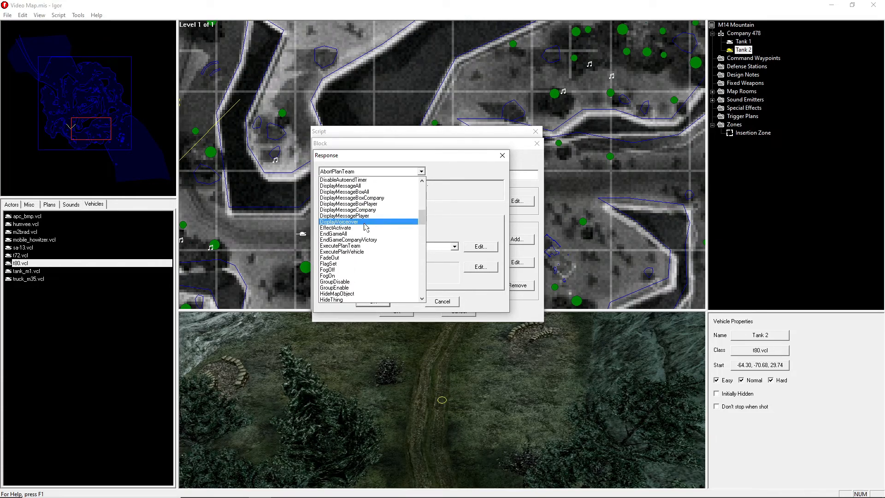
{"action": "scroll", "coordinate": [369, 230], "scroll_direction": "up", "scroll_amount": 5}
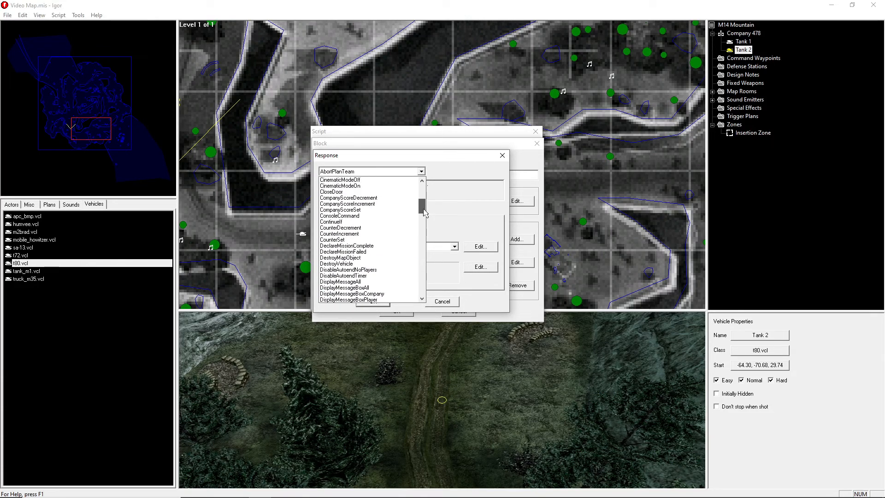
{"action": "left_click", "coordinate": [375, 239]}
{"action": "left_click", "coordinate": [391, 248]}
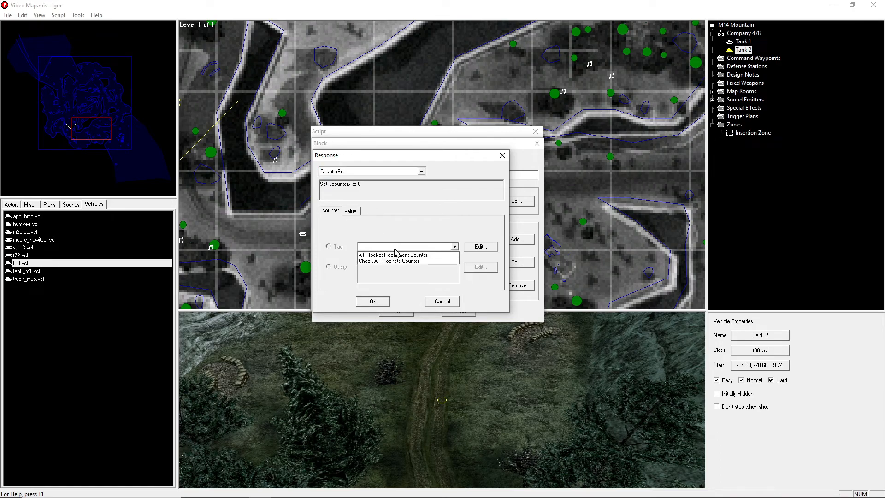
{"action": "left_click", "coordinate": [389, 261]}
{"action": "left_click", "coordinate": [350, 210]}
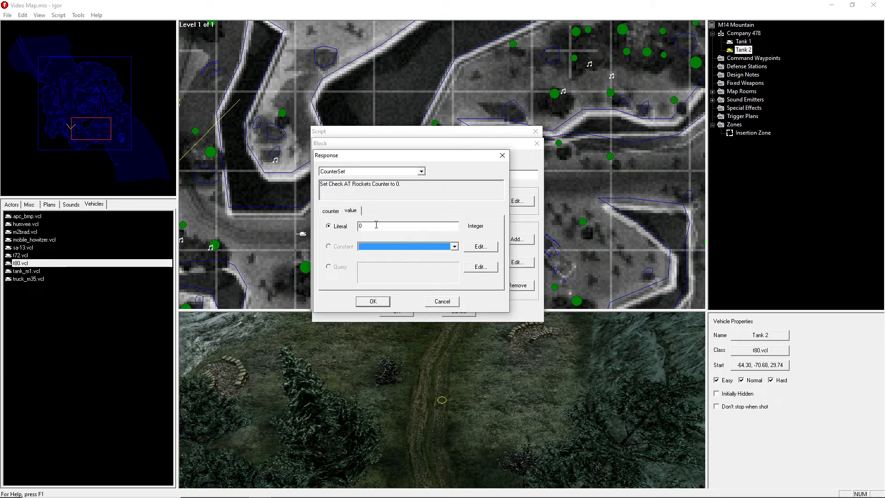
{"action": "left_click", "coordinate": [367, 301]}
Start a VariableSetPlatoon response in the startup block with the Player Platoon tag as its variable.
{"action": "left_click", "coordinate": [510, 239]}
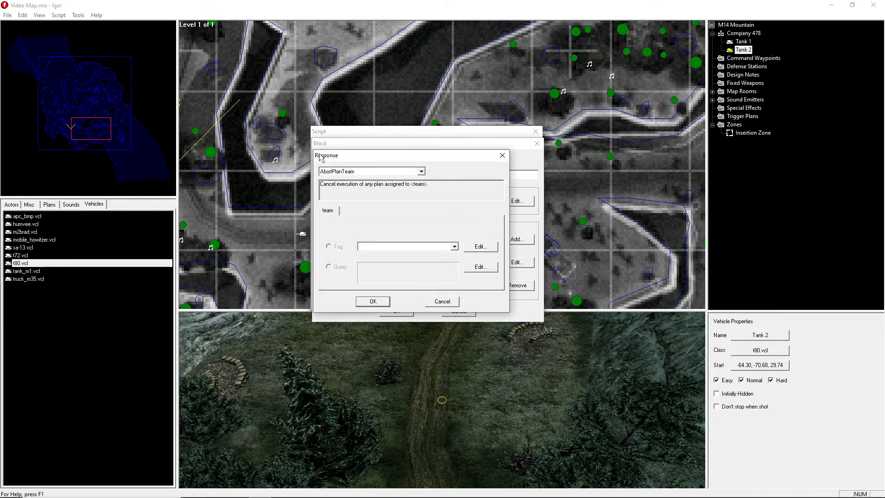
{"action": "left_click", "coordinate": [354, 171]}
{"action": "left_click_drag", "start_coordinate": [421, 191], "coordinate": [432, 296]}
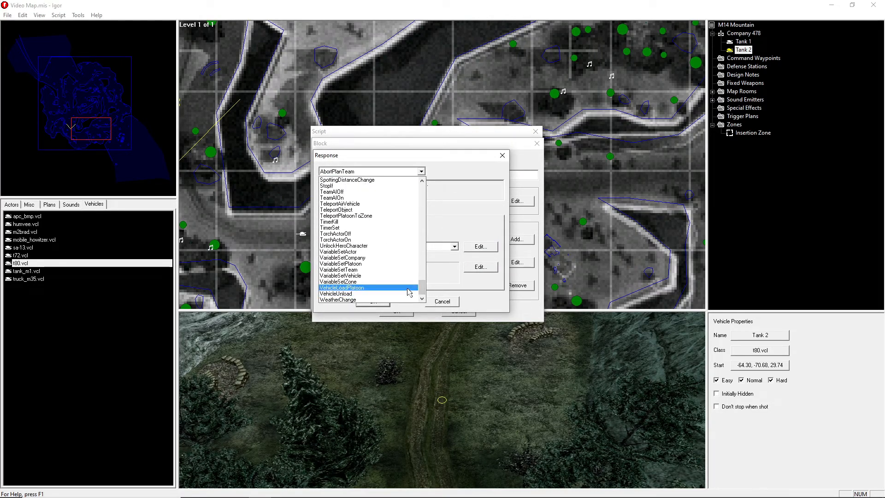
{"action": "left_click", "coordinate": [356, 264]}
{"action": "left_click", "coordinate": [333, 211]}
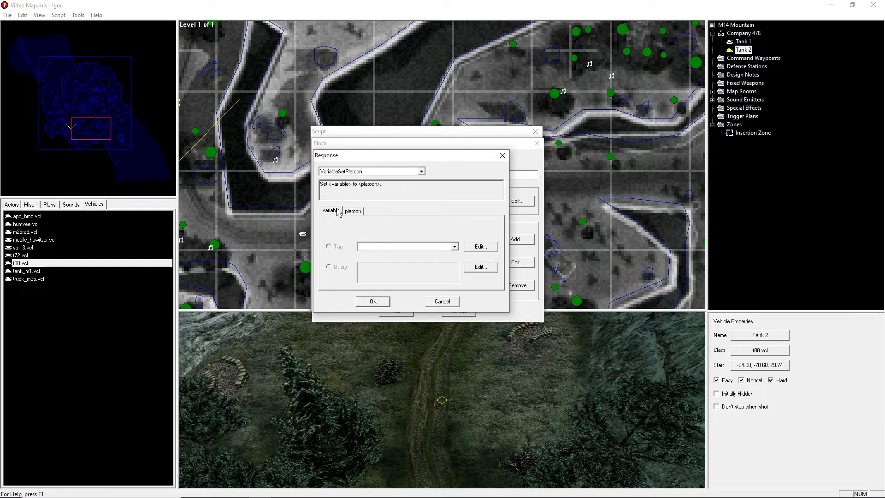
{"action": "left_click", "coordinate": [367, 249]}
{"action": "left_click", "coordinate": [369, 254]}
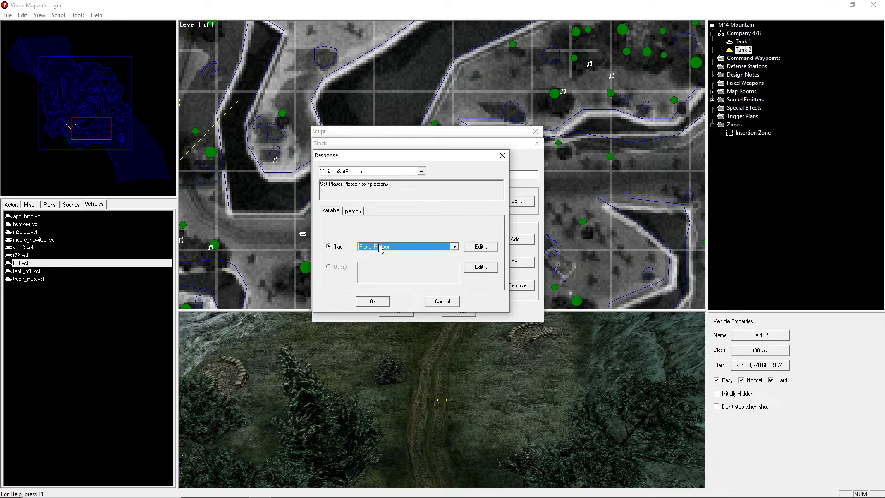
Assign the GetPlayerPlatoon query as the response's platoon value and save the response.
{"action": "left_click", "coordinate": [362, 211]}
{"action": "left_click", "coordinate": [389, 247]}
{"action": "left_click", "coordinate": [447, 246]}
{"action": "left_click", "coordinate": [481, 268]}
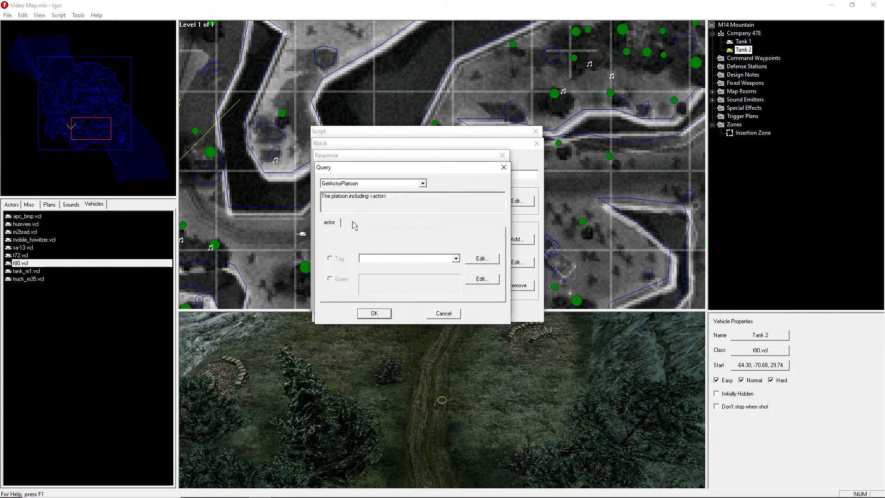
{"action": "left_click", "coordinate": [348, 184]}
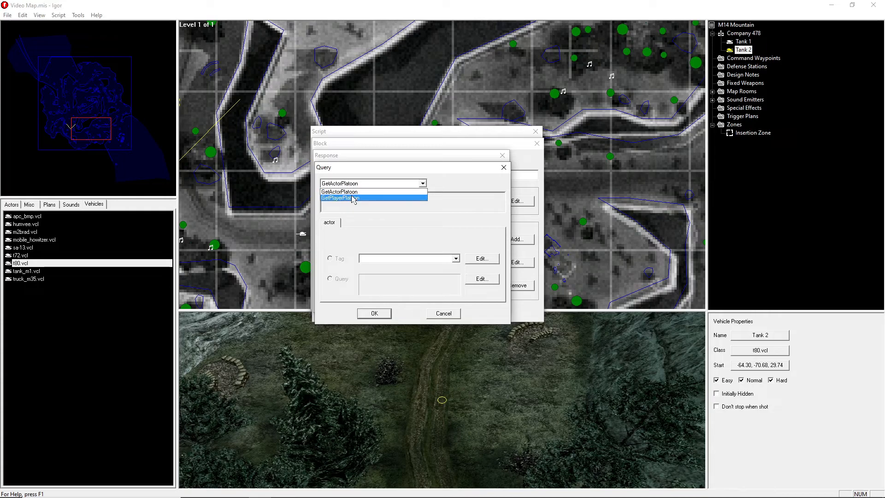
{"action": "left_click", "coordinate": [351, 198]}
{"action": "left_click", "coordinate": [368, 316]}
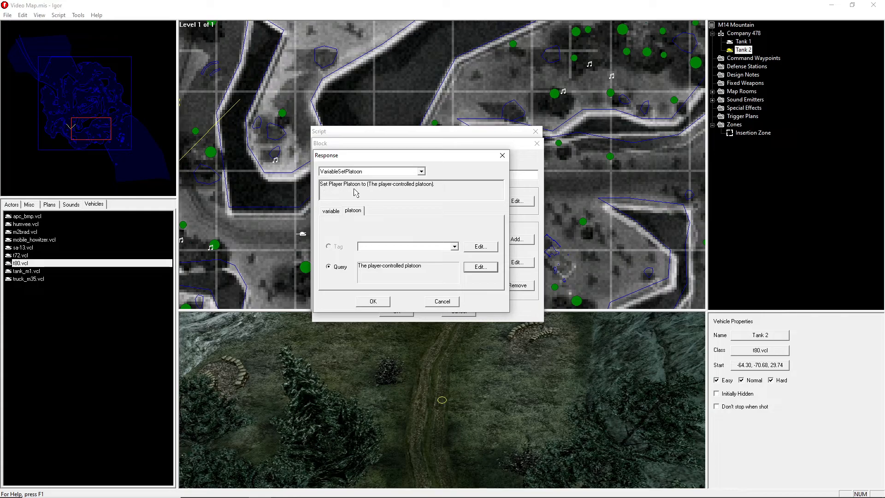
{"action": "left_click", "coordinate": [373, 300]}
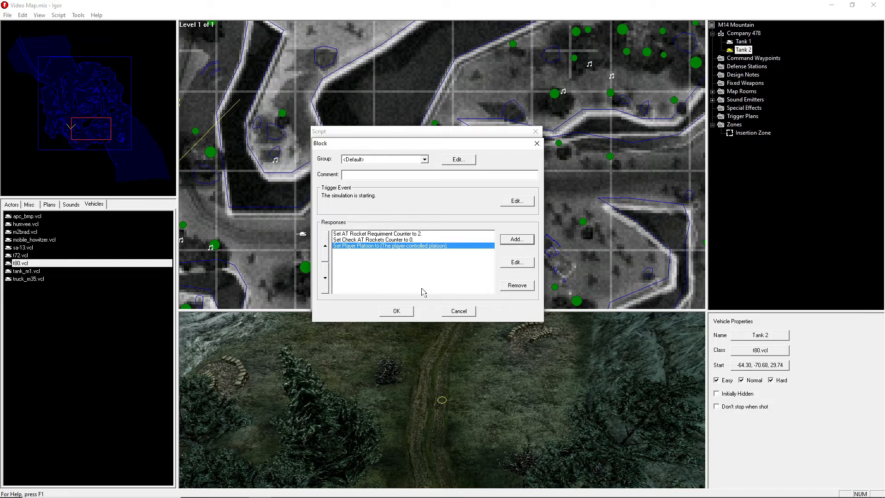
Save the startup block and reopen it briefly to review its trigger and responses.
{"action": "left_click", "coordinate": [395, 313]}
{"action": "left_click", "coordinate": [380, 157]}
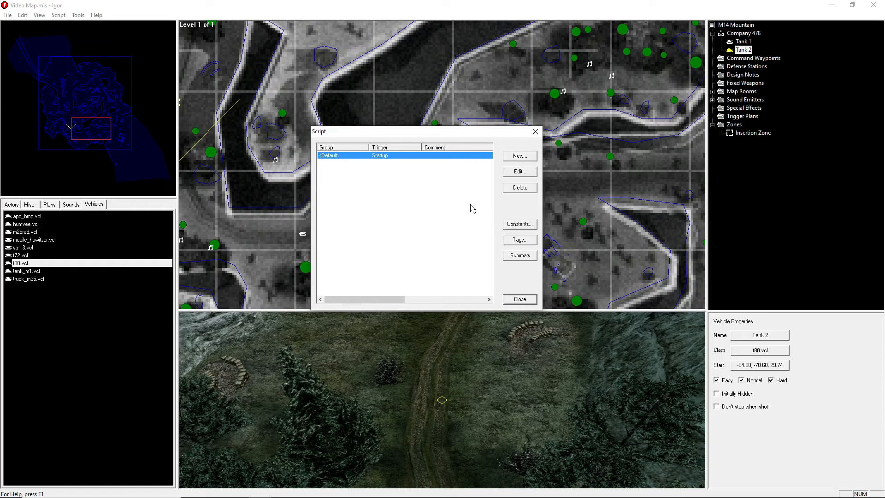
{"action": "left_click", "coordinate": [514, 171]}
{"action": "left_click", "coordinate": [537, 143]}
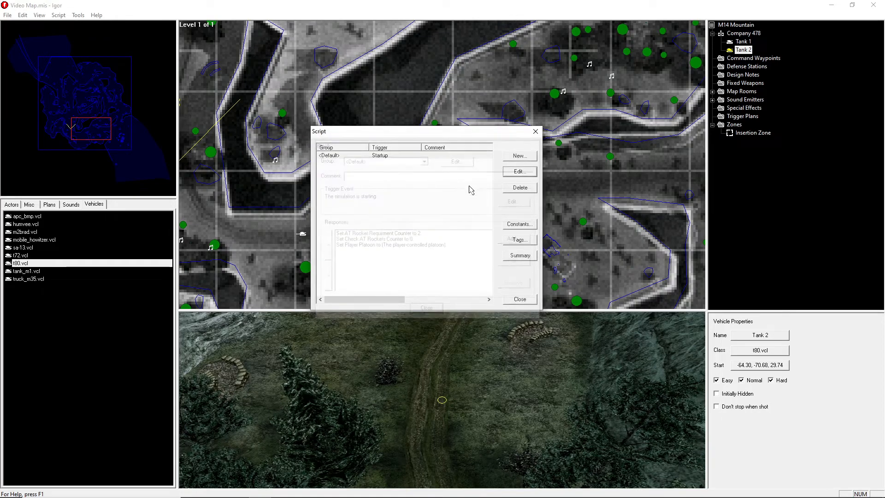
Create a new script block triggered by a TimeElapsed event with a literal duration of 5 seconds.
{"action": "left_click", "coordinate": [512, 157]}
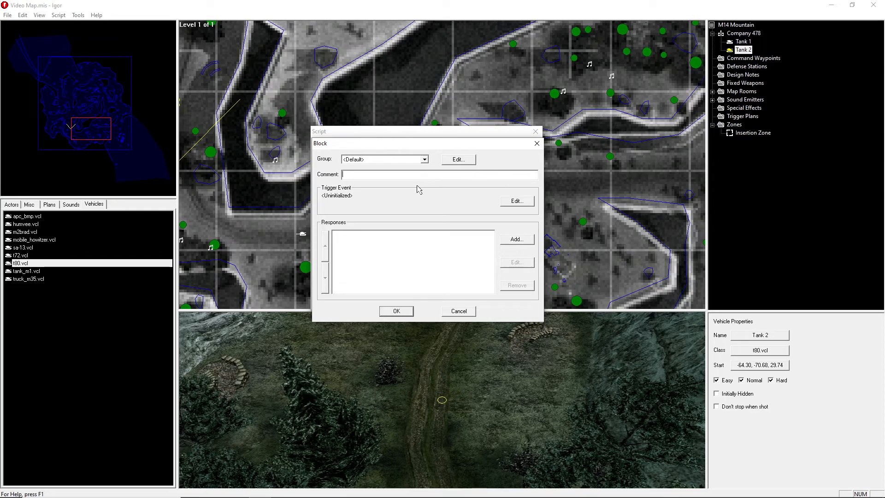
{"action": "left_click", "coordinate": [512, 202]}
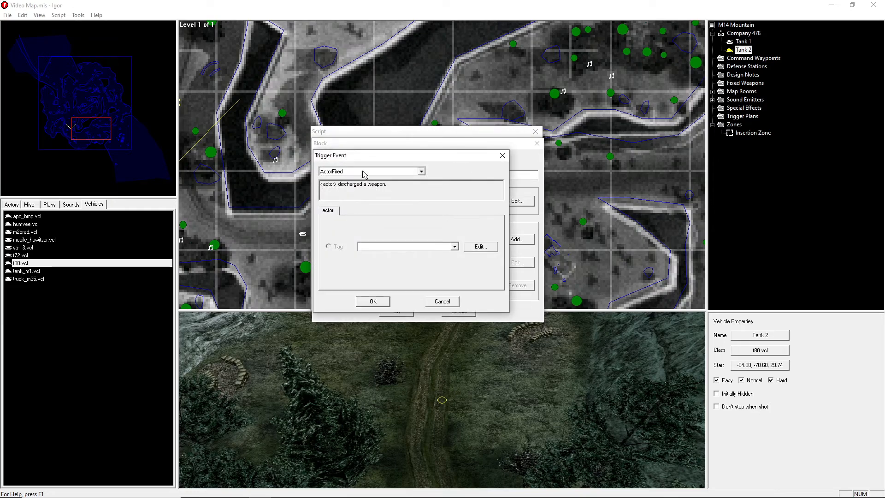
{"action": "left_click", "coordinate": [364, 173]}
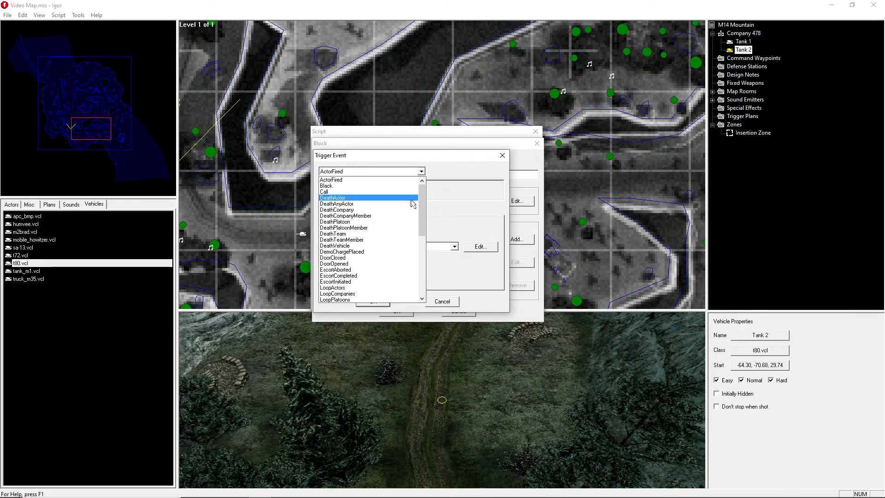
{"action": "left_click", "coordinate": [435, 196]}
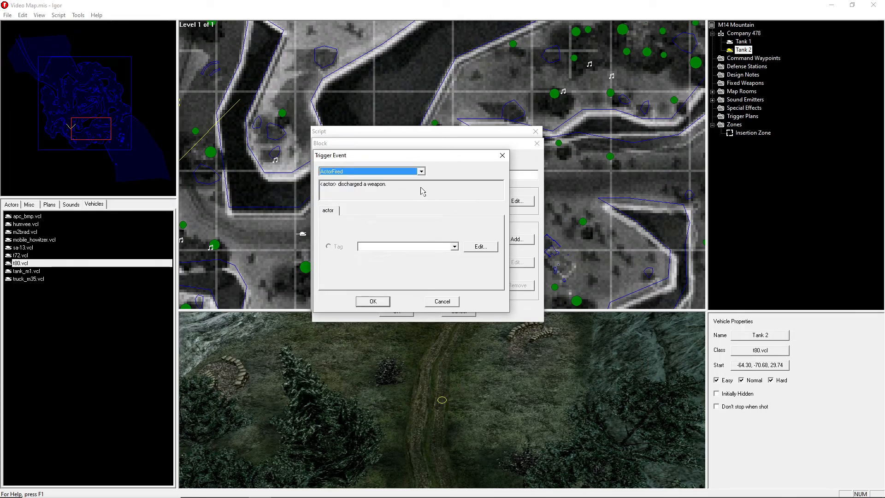
{"action": "left_click", "coordinate": [368, 173]}
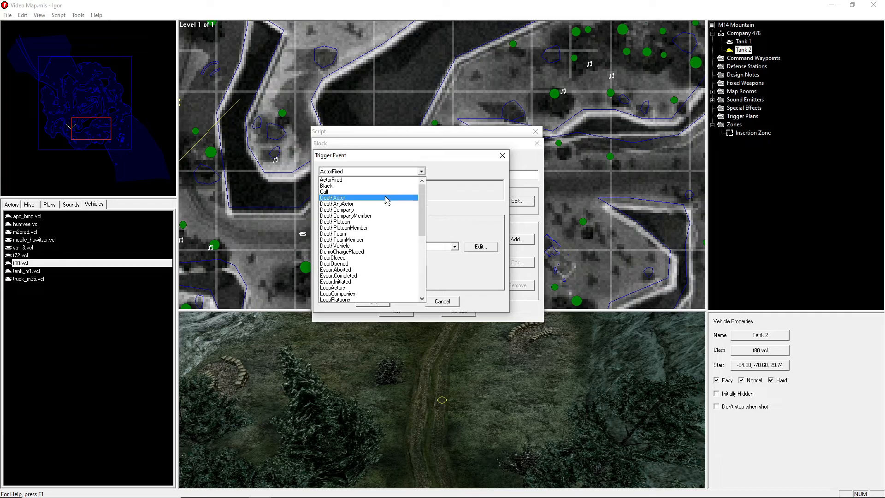
{"action": "left_click_drag", "start_coordinate": [420, 202], "coordinate": [419, 253]}
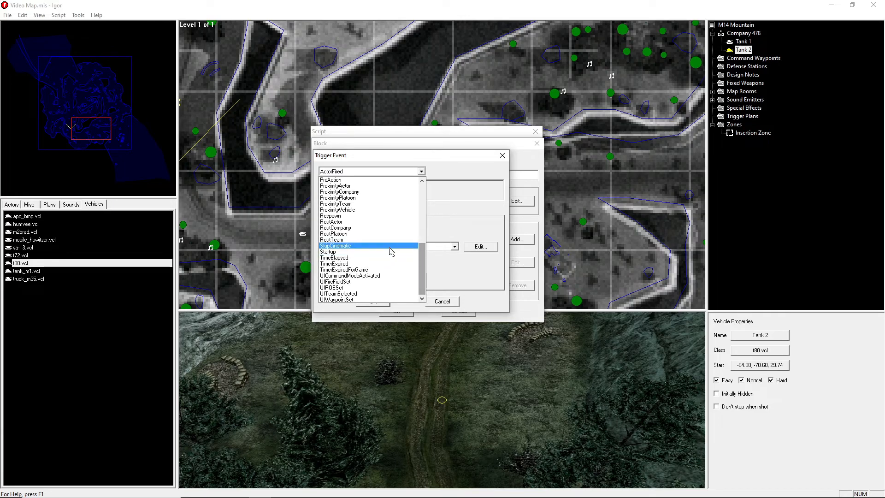
{"action": "left_click", "coordinate": [360, 258]}
{"action": "key", "text": "Tab"}
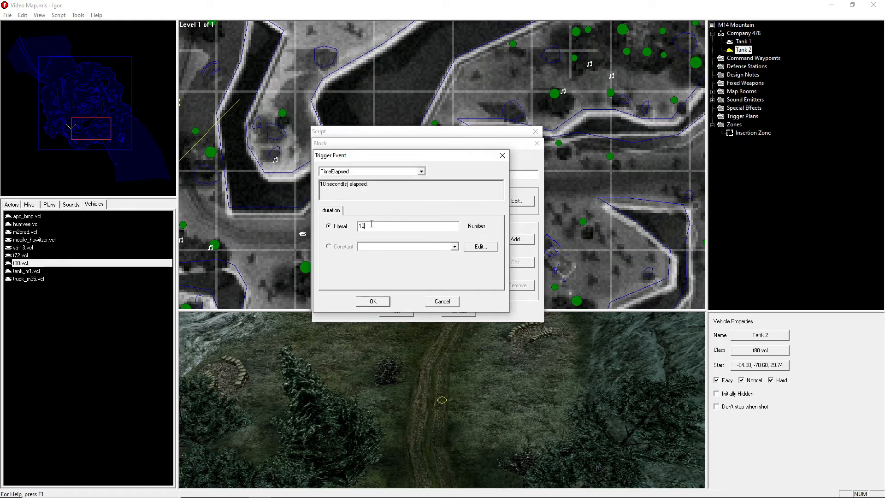
{"action": "type", "text": "5"}
{"action": "left_click", "coordinate": [371, 301]}
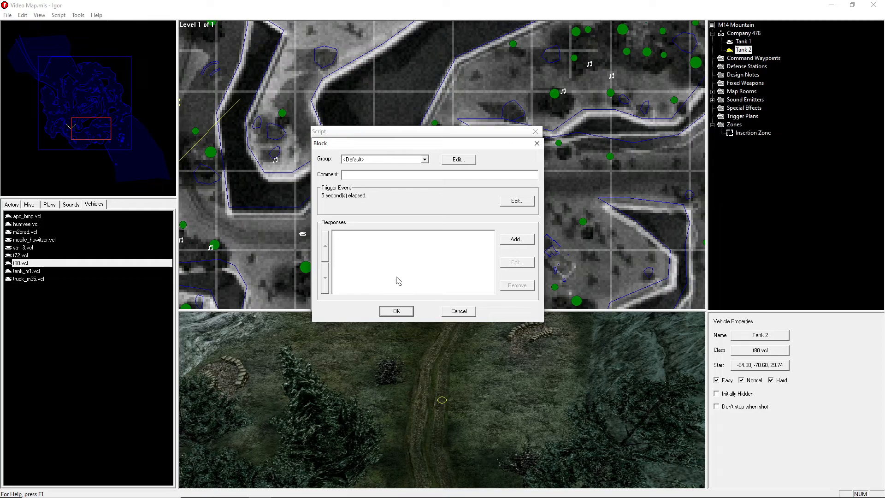
Add a BlockPreserve response to the 5-second block and check its description.
{"action": "left_click", "coordinate": [512, 238]}
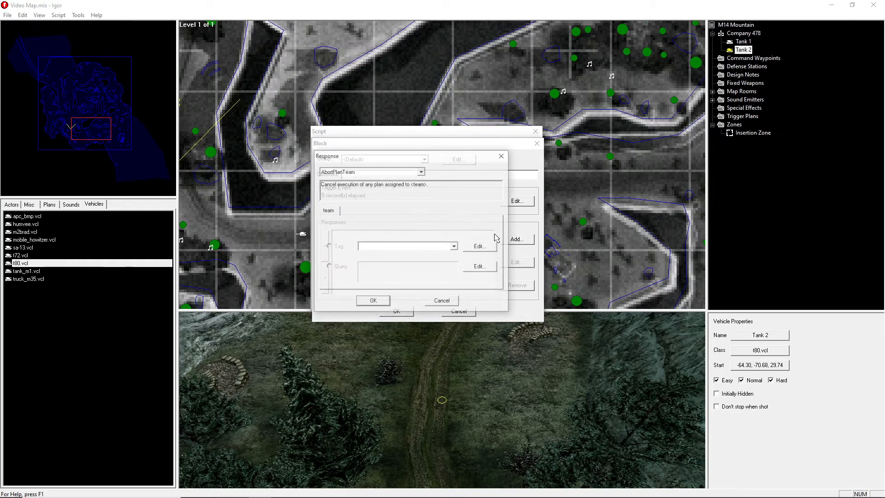
{"action": "left_click", "coordinate": [391, 174]}
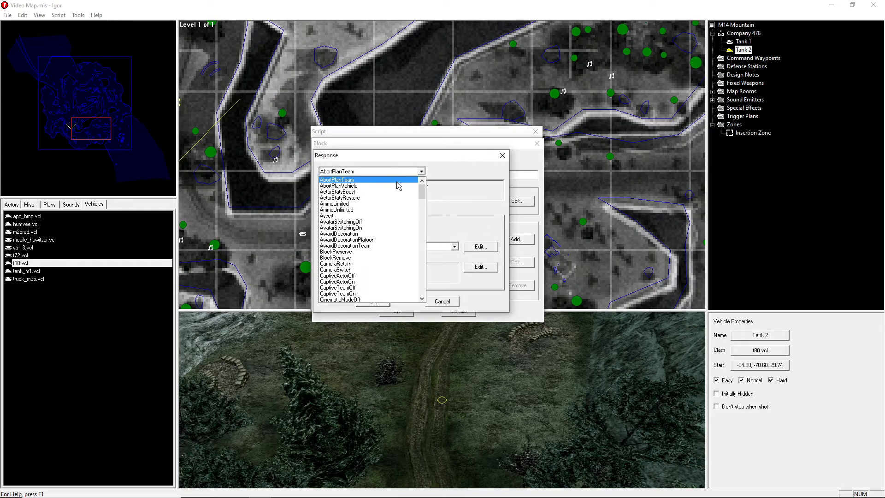
{"action": "left_click", "coordinate": [354, 252]}
{"action": "left_click", "coordinate": [368, 303]}
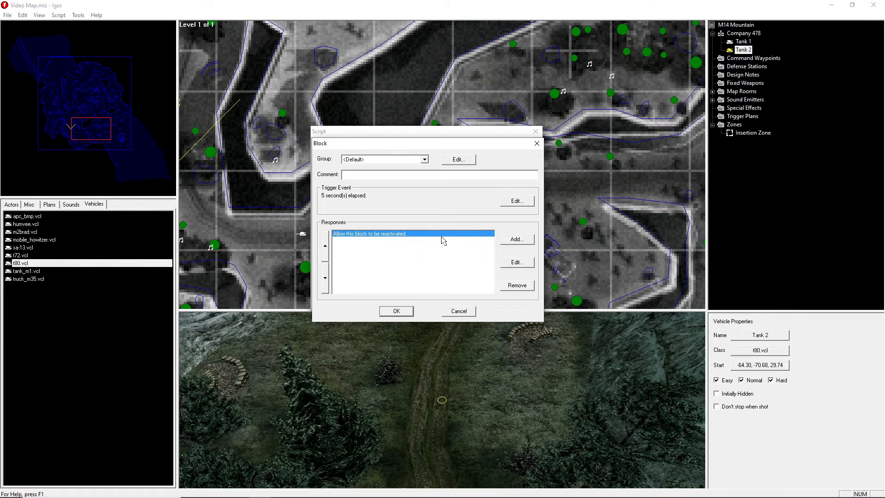
{"action": "left_click", "coordinate": [516, 262]}
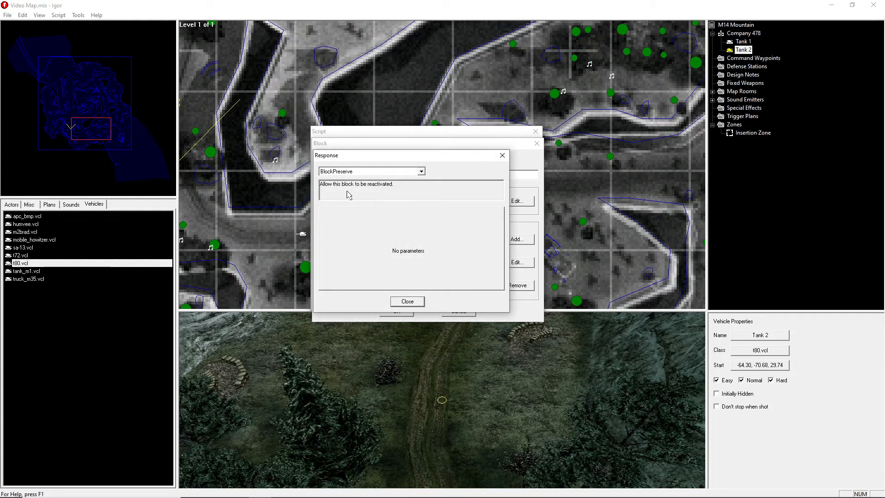
{"action": "left_click", "coordinate": [402, 301]}
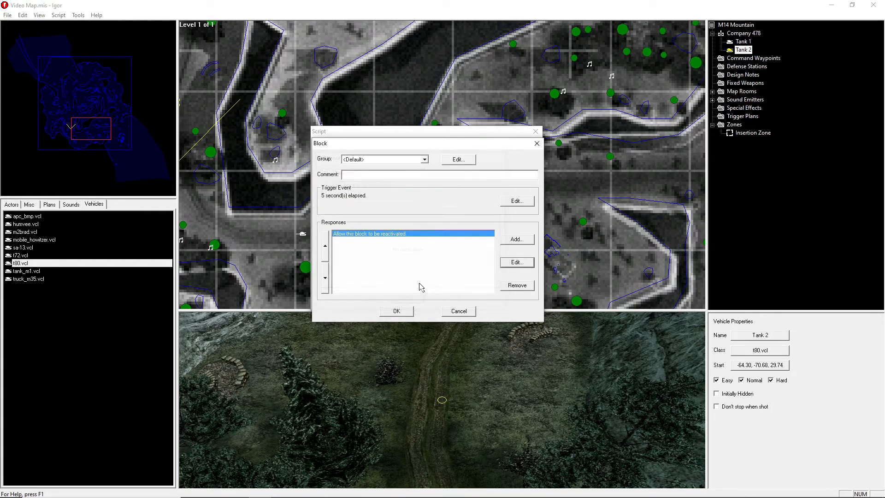
Start a ContinueIf response in the 5-second block with a CompareIntegers query as its condition.
{"action": "left_click", "coordinate": [517, 239]}
{"action": "left_click", "coordinate": [338, 171]}
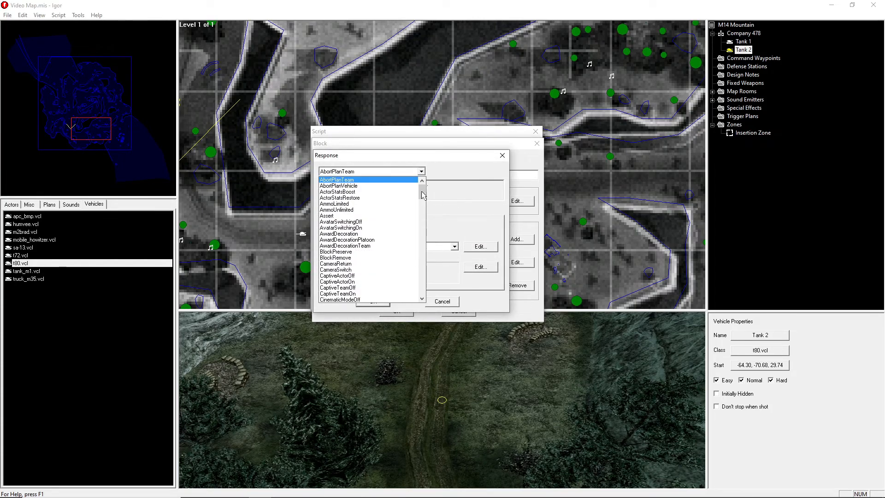
{"action": "left_click_drag", "start_coordinate": [422, 196], "coordinate": [422, 201]}
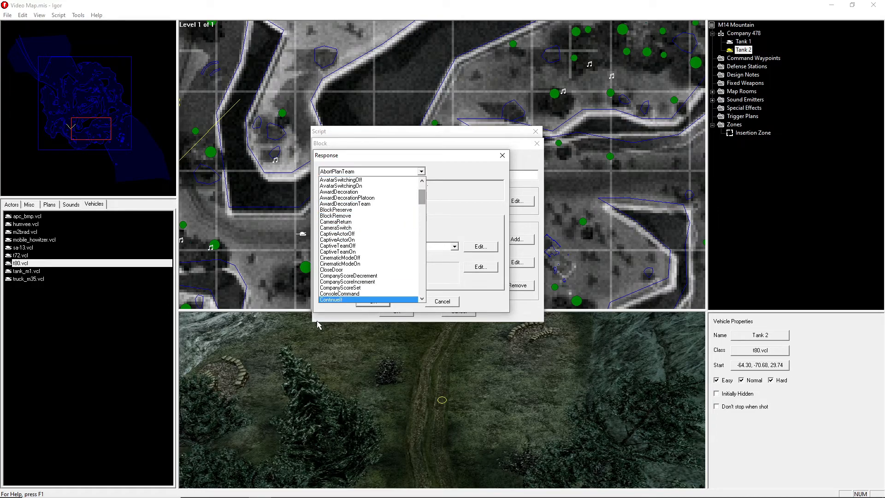
{"action": "left_click", "coordinate": [330, 300]}
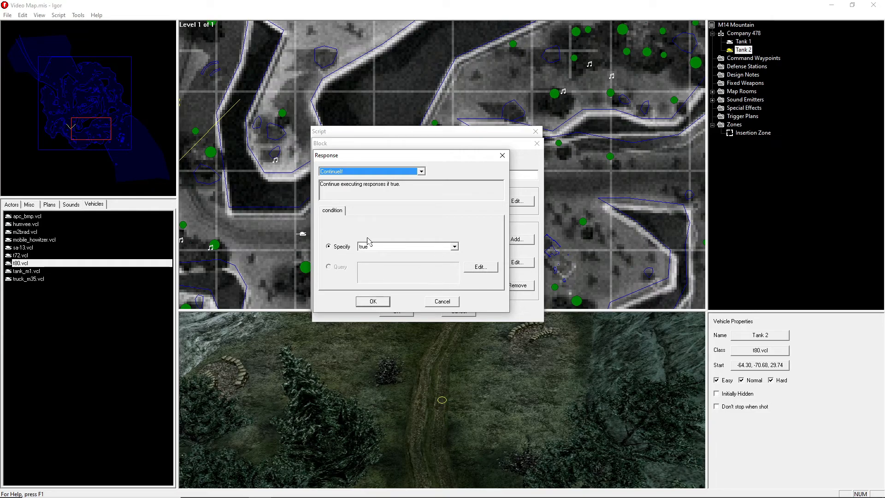
{"action": "left_click", "coordinate": [480, 269]}
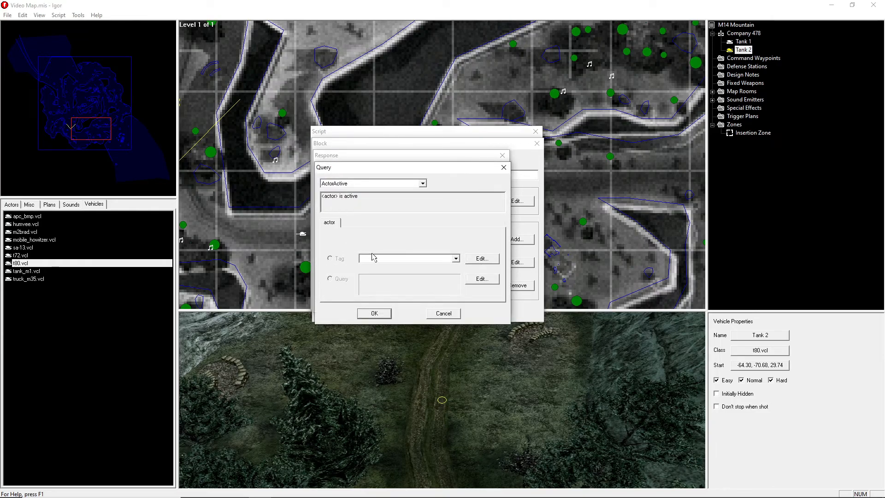
{"action": "left_click", "coordinate": [348, 184]}
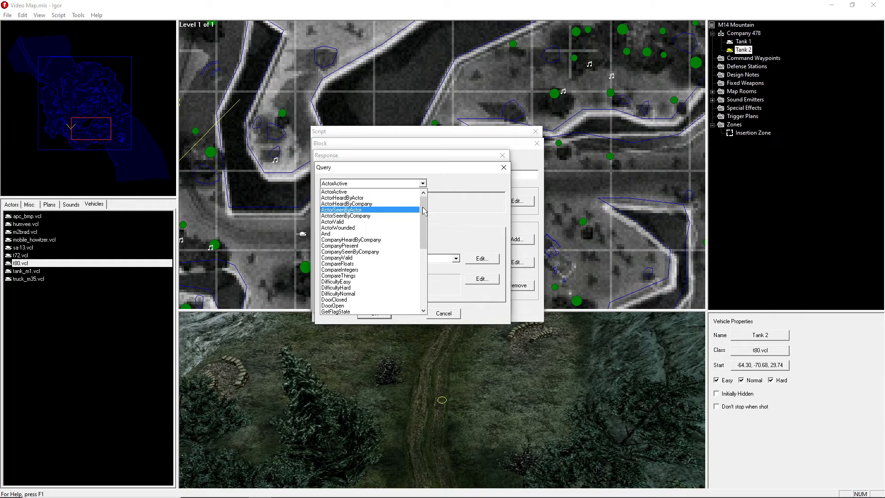
{"action": "scroll", "coordinate": [424, 212], "scroll_direction": "down", "scroll_amount": 1}
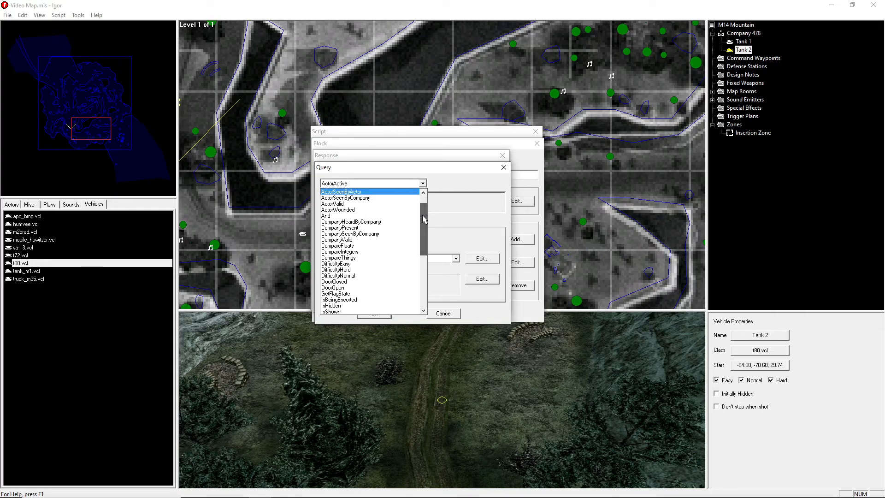
{"action": "left_click", "coordinate": [357, 252]}
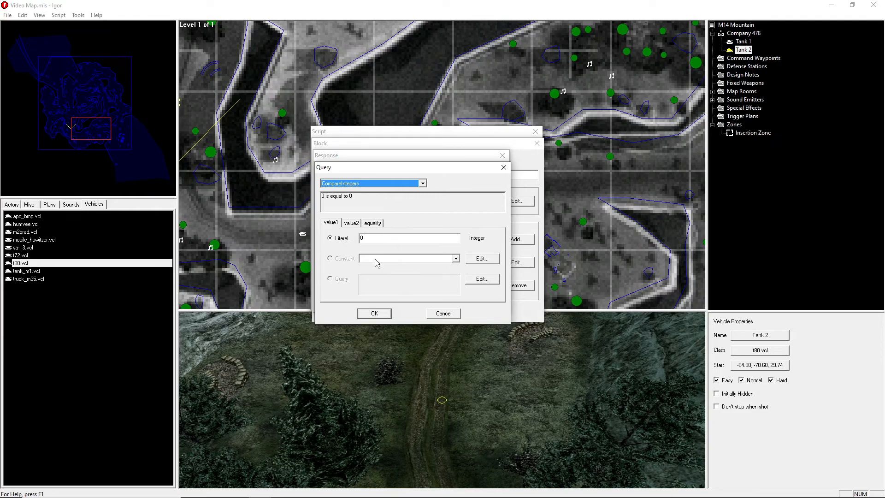
Set the comparison's value1 to a GetCounter query on the AT Rocket Requirment Counter tag.
{"action": "left_click", "coordinate": [480, 281]}
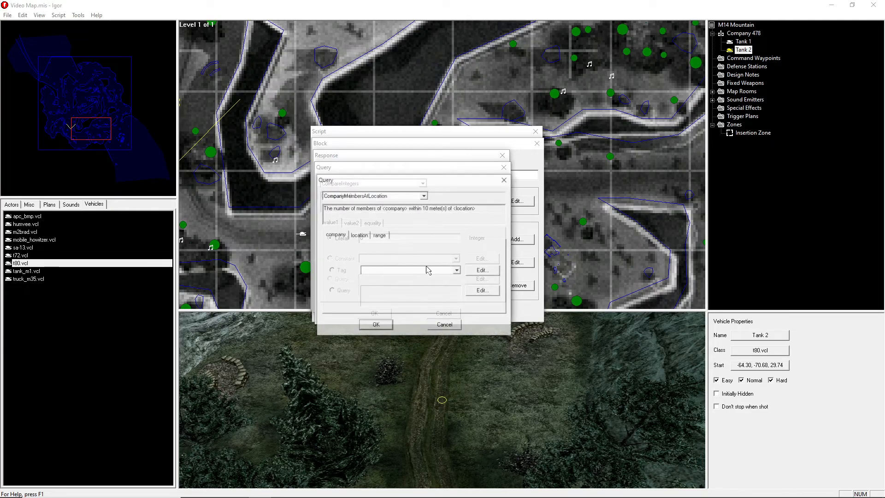
{"action": "left_click", "coordinate": [358, 196]}
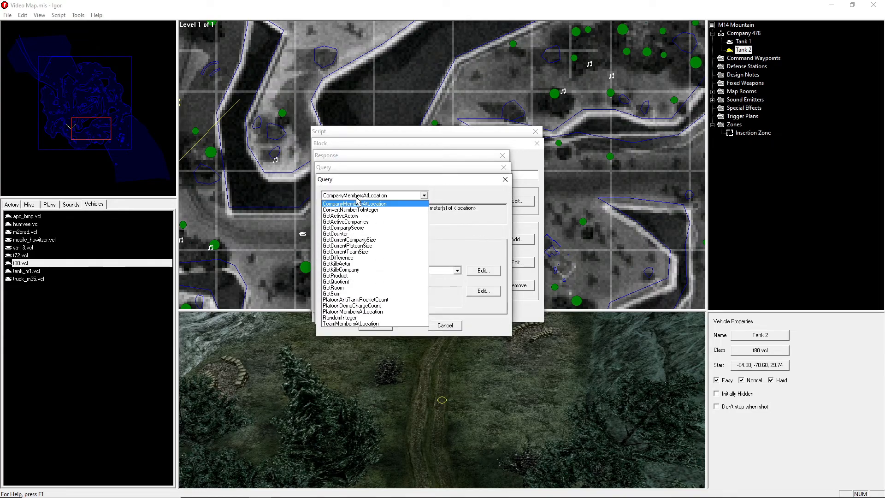
{"action": "left_click", "coordinate": [347, 234]}
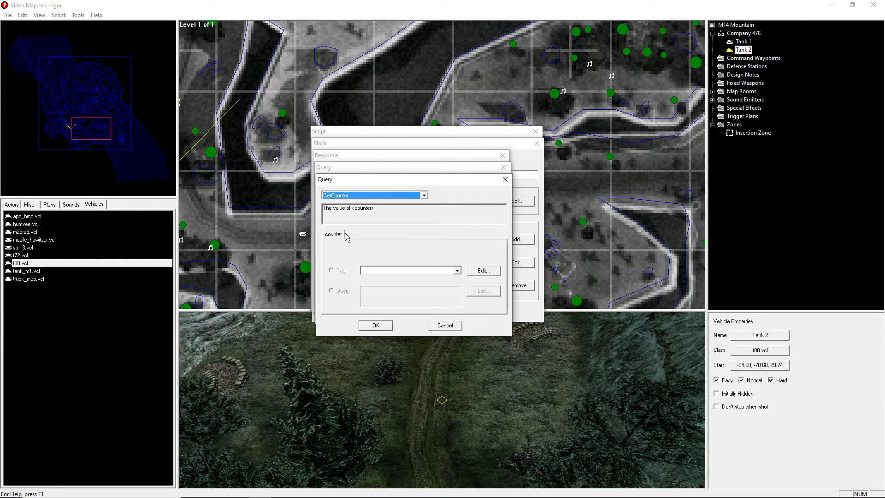
{"action": "left_click", "coordinate": [376, 271]}
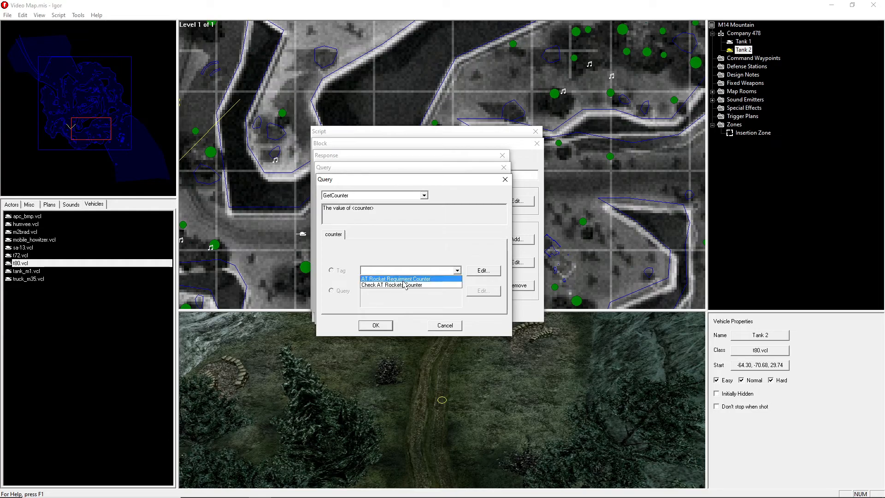
{"action": "left_click", "coordinate": [399, 279]}
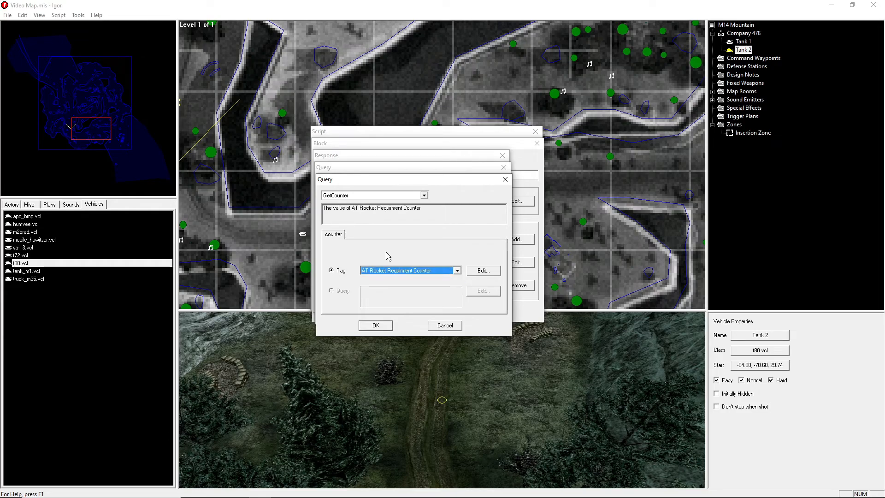
{"action": "left_click", "coordinate": [376, 326]}
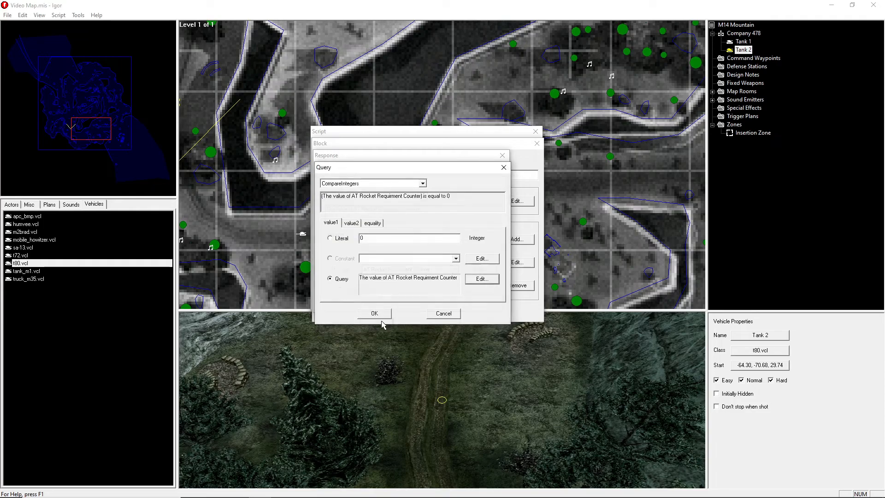
Set the comparison's value2 to a PlatoonAntiTankRocketCount query on the Player Platoon tag.
{"action": "left_click", "coordinate": [351, 224]}
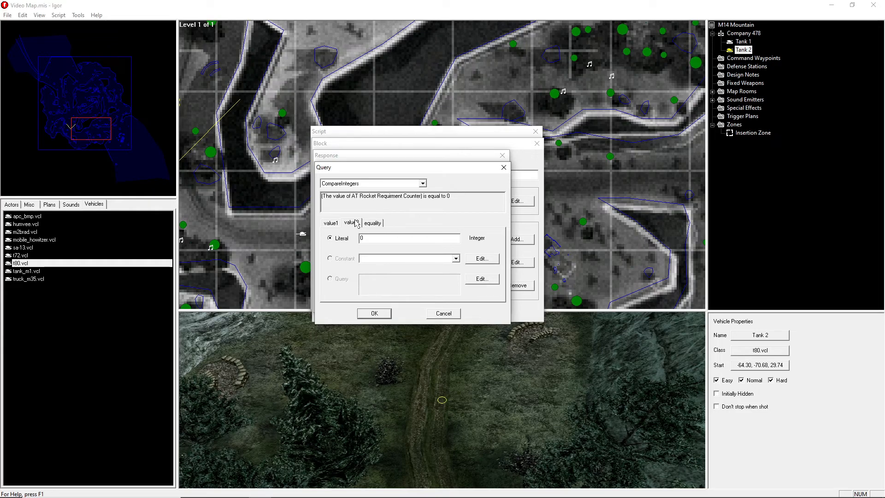
{"action": "left_click", "coordinate": [481, 279]}
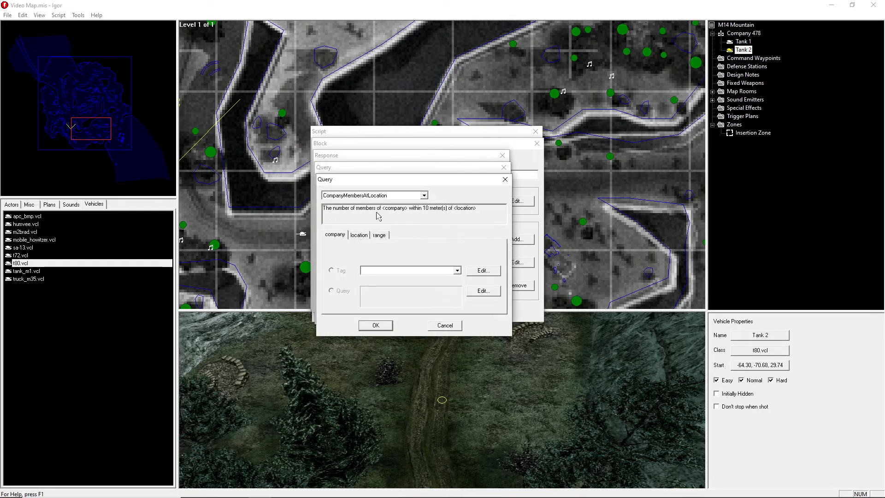
{"action": "left_click", "coordinate": [345, 196]}
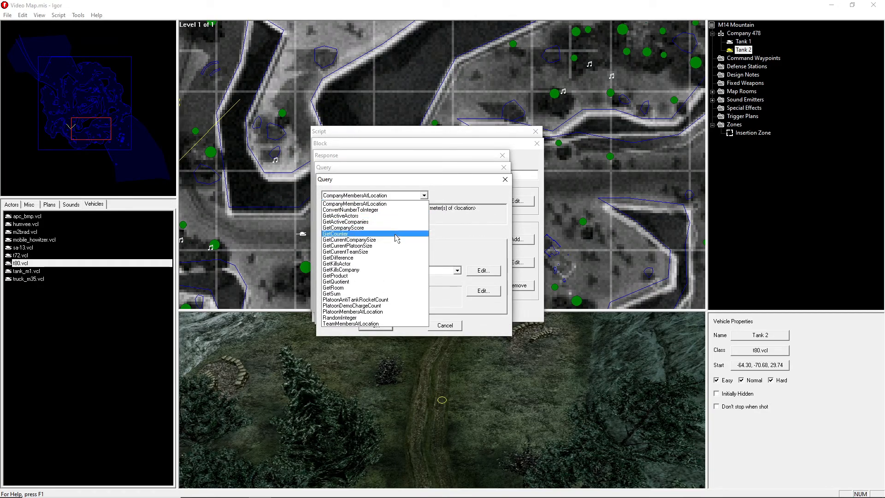
{"action": "left_click", "coordinate": [339, 300]}
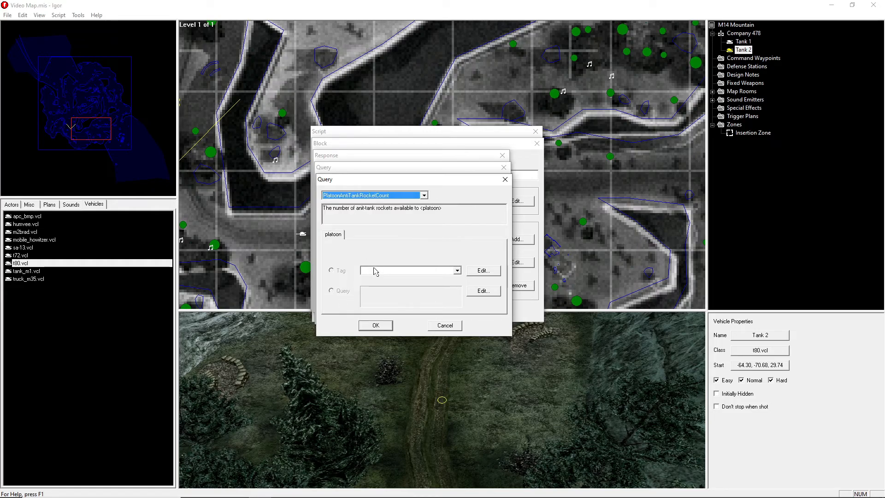
{"action": "left_click", "coordinate": [394, 271]}
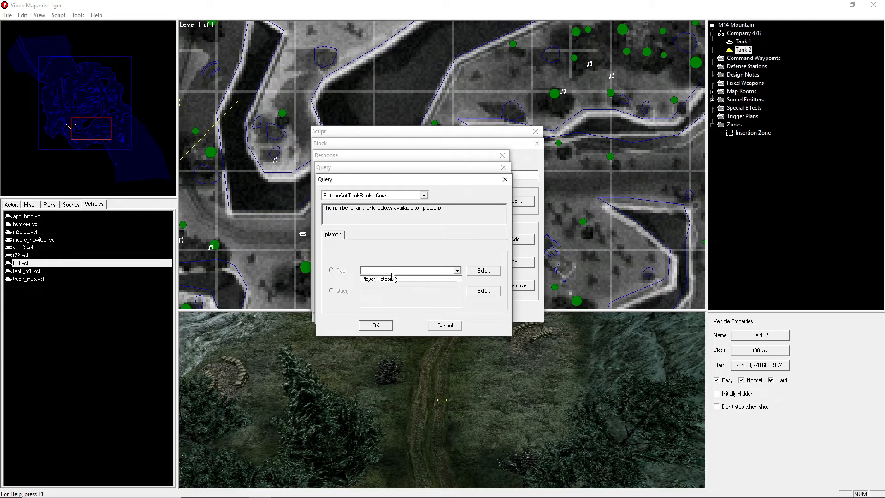
{"action": "left_click", "coordinate": [392, 279]}
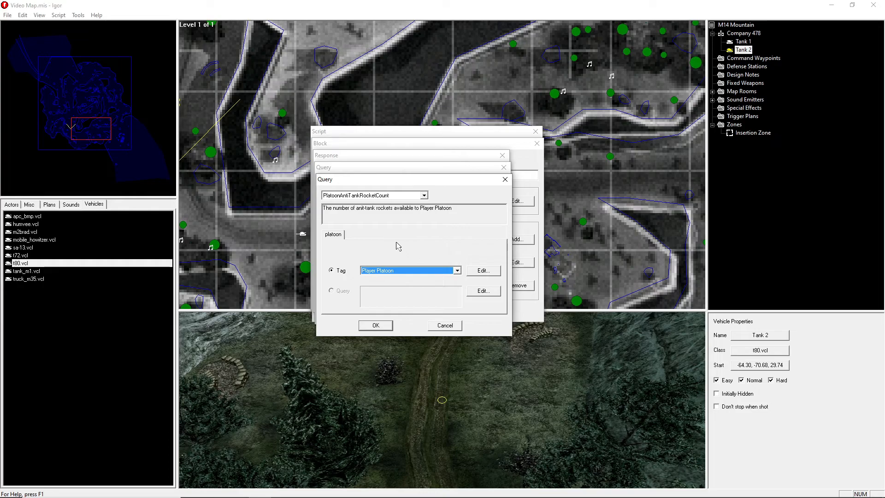
{"action": "left_click", "coordinate": [376, 324]}
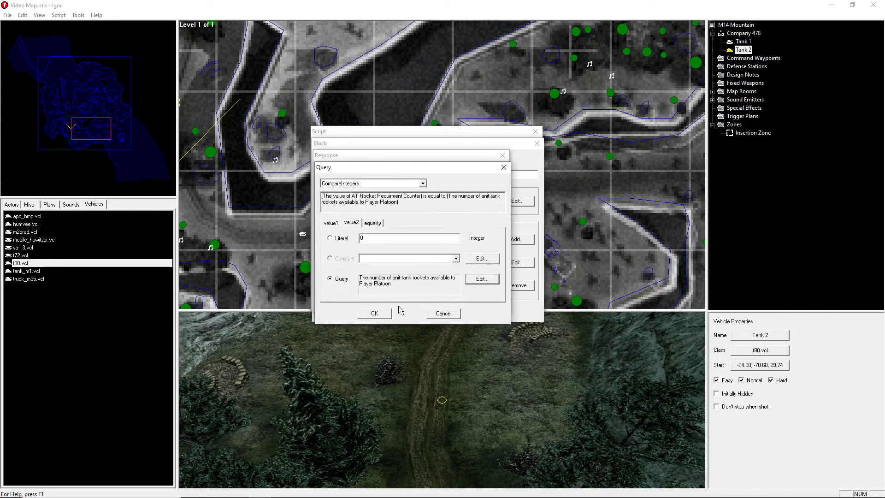
Set the comparison's equality to "is greater than" and accept the ContinueIf response into the 5-second block.
{"action": "left_click", "coordinate": [379, 223]}
{"action": "left_click", "coordinate": [393, 259]}
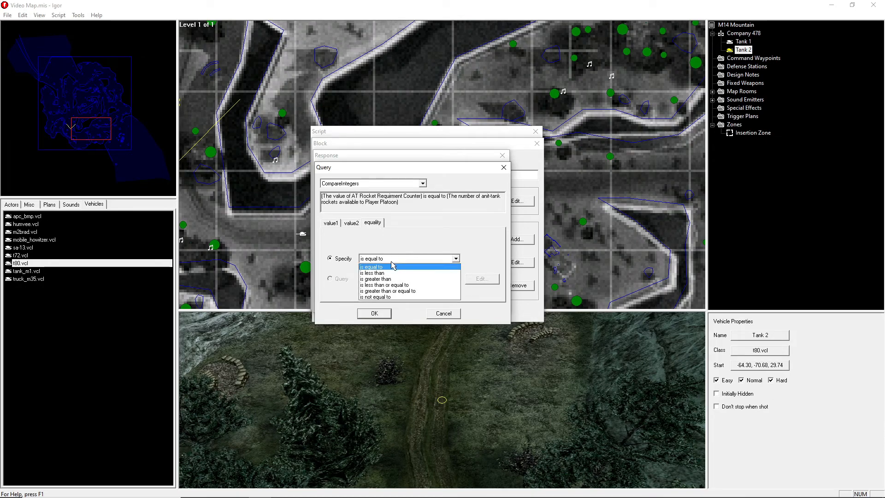
{"action": "left_click", "coordinate": [391, 279]}
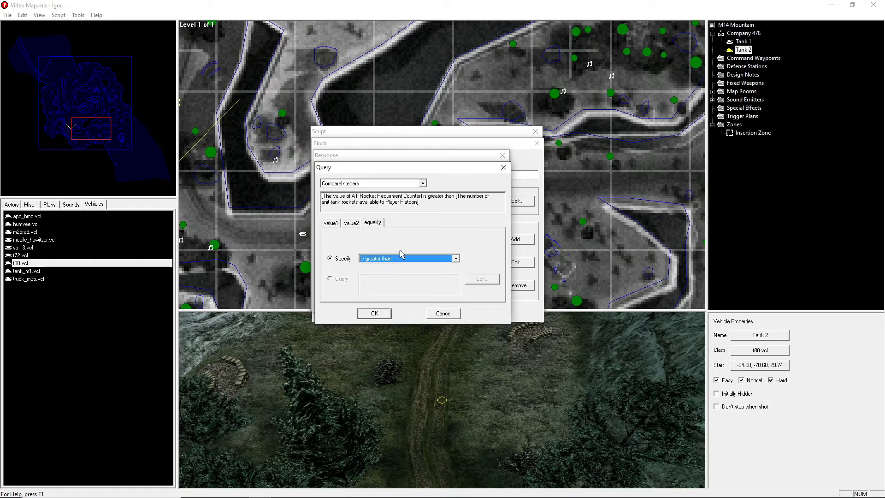
{"action": "left_click", "coordinate": [374, 312]}
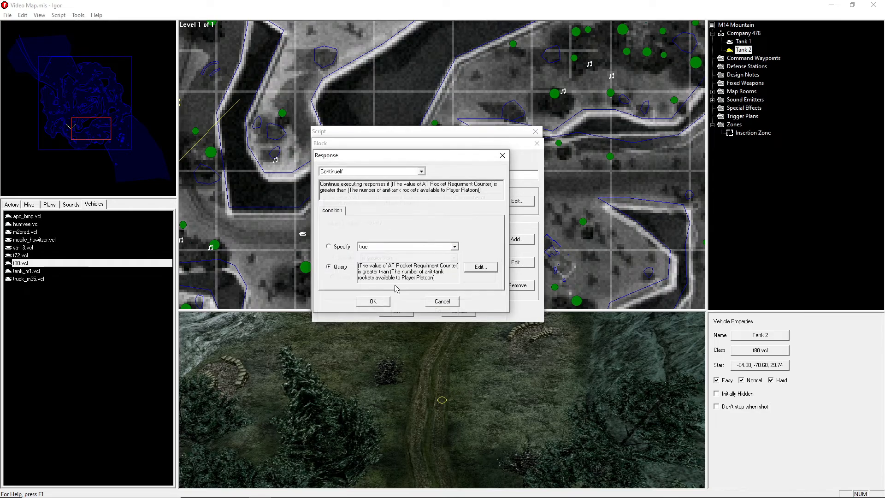
{"action": "left_click_drag", "start_coordinate": [402, 156], "coordinate": [415, 195]}
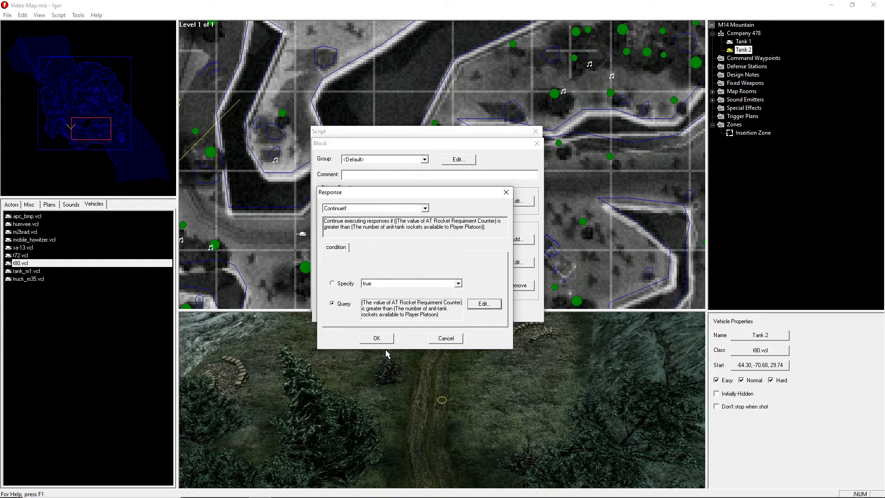
{"action": "left_click", "coordinate": [376, 338]}
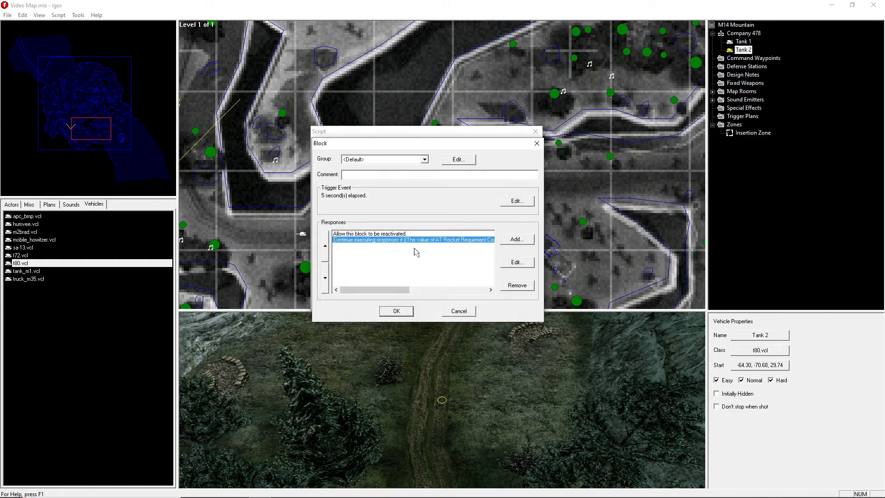
{"action": "left_click_drag", "start_coordinate": [369, 289], "coordinate": [368, 289]}
{"action": "mouse_move", "coordinate": [383, 289]}
{"action": "left_mouse_down"}
{"action": "mouse_move", "coordinate": [468, 294]}
{"action": "mouse_move", "coordinate": [376, 292]}
{"action": "left_mouse_up"}
Add a DeclareMissionFailed response with the literal text "Not Enough AT Rockets" to the 5-second block.
{"action": "left_click", "coordinate": [518, 239]}
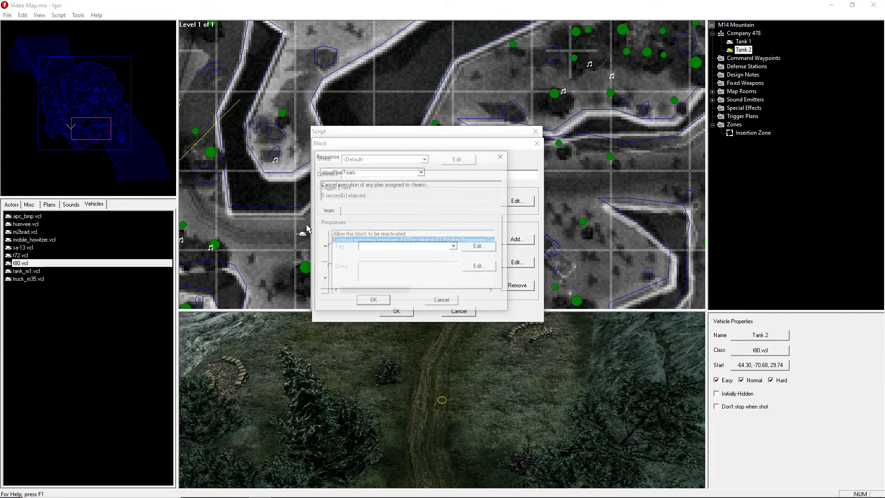
{"action": "left_click", "coordinate": [387, 171]}
{"action": "left_click_drag", "start_coordinate": [417, 193], "coordinate": [421, 213]}
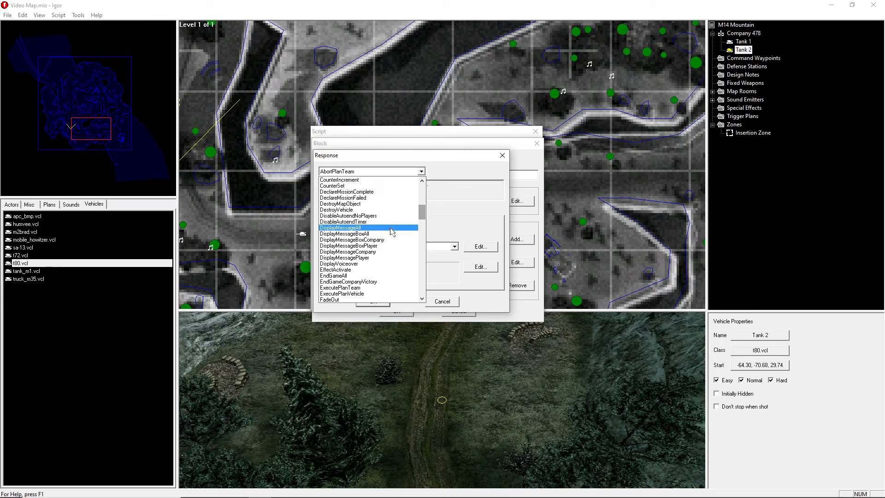
{"action": "left_click", "coordinate": [368, 198]}
{"action": "left_click", "coordinate": [338, 226]}
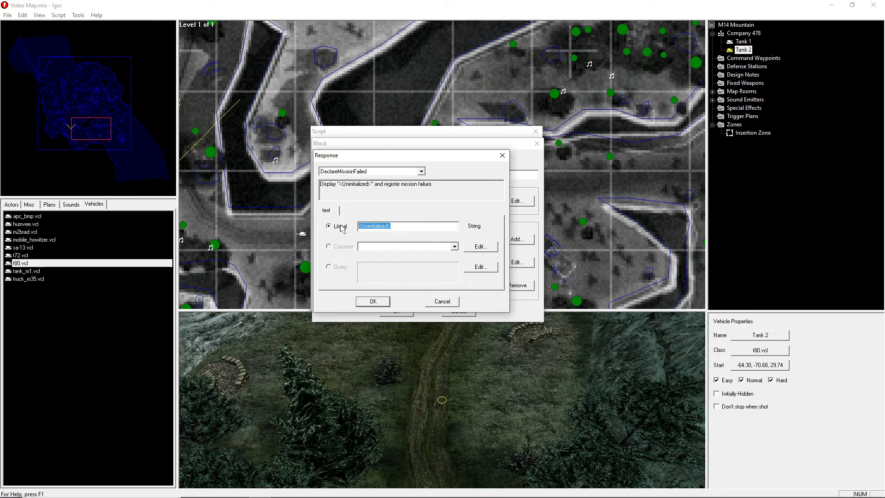
{"action": "type", "text": "Not "}
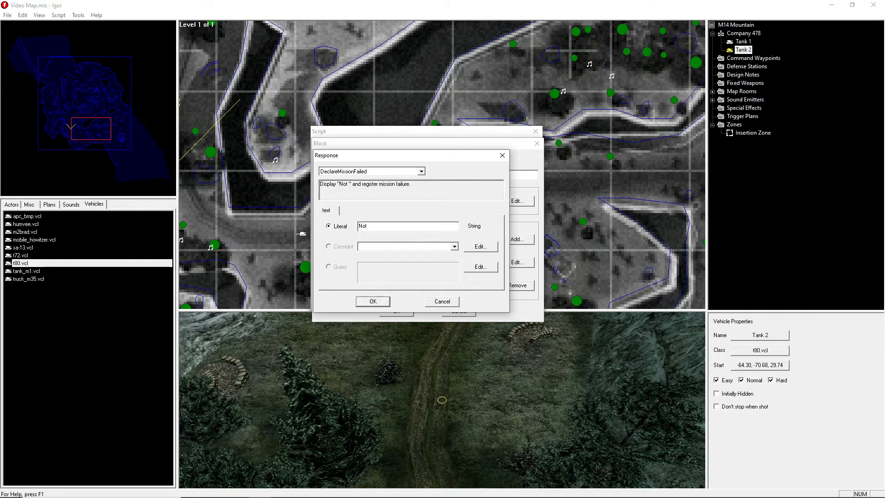
{"action": "type", "text": "Enou"}
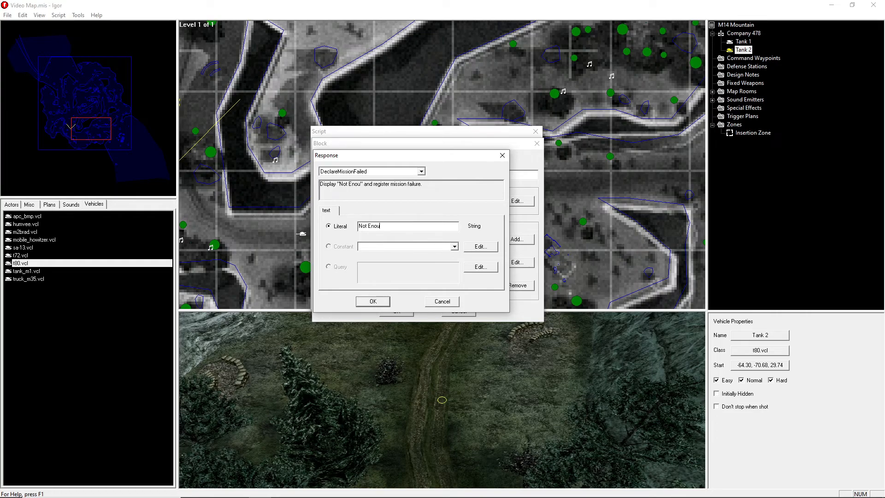
{"action": "type", "text": "gh AT Rockets"}
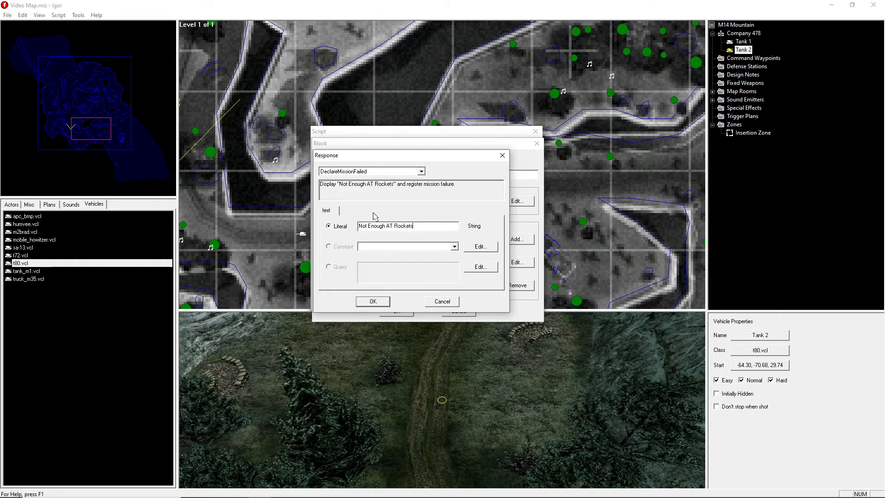
{"action": "left_click", "coordinate": [373, 301]}
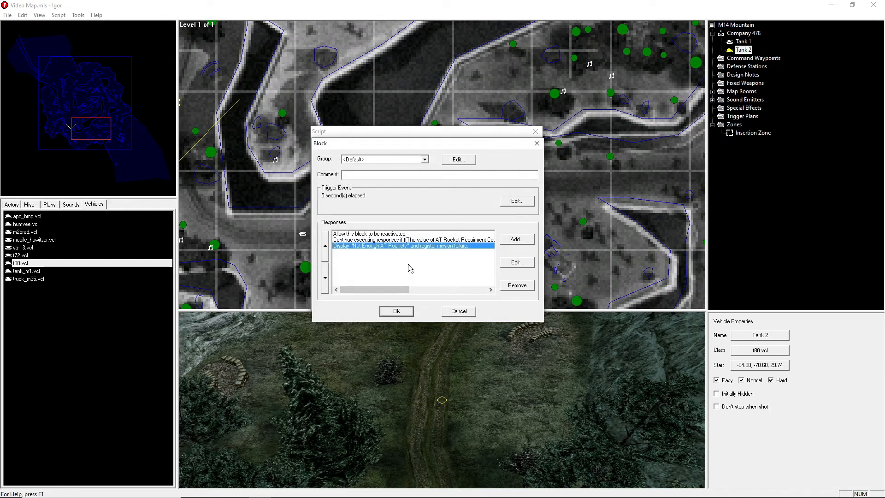
Review the ContinueIf response and its CompareIntegers query in the 5-second block.
{"action": "left_click_drag", "start_coordinate": [369, 289], "coordinate": [334, 278]}
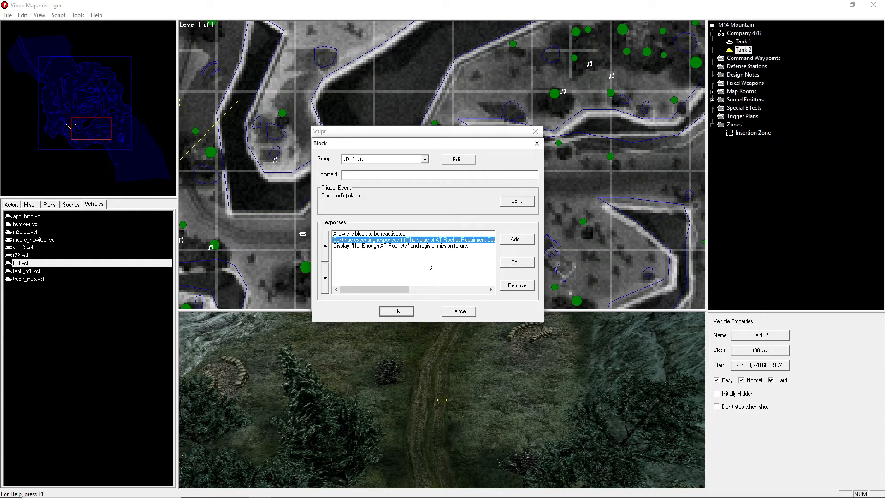
{"action": "left_click", "coordinate": [390, 246]}
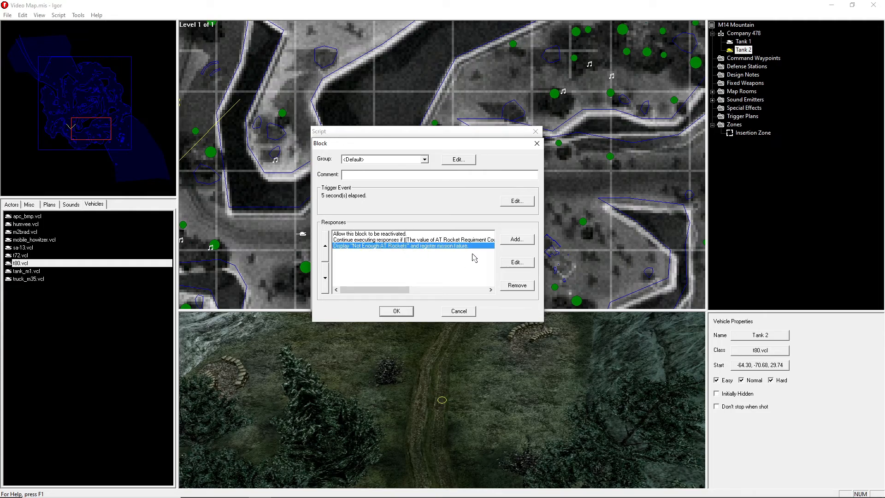
{"action": "left_click", "coordinate": [459, 241]}
{"action": "left_click", "coordinate": [509, 262]}
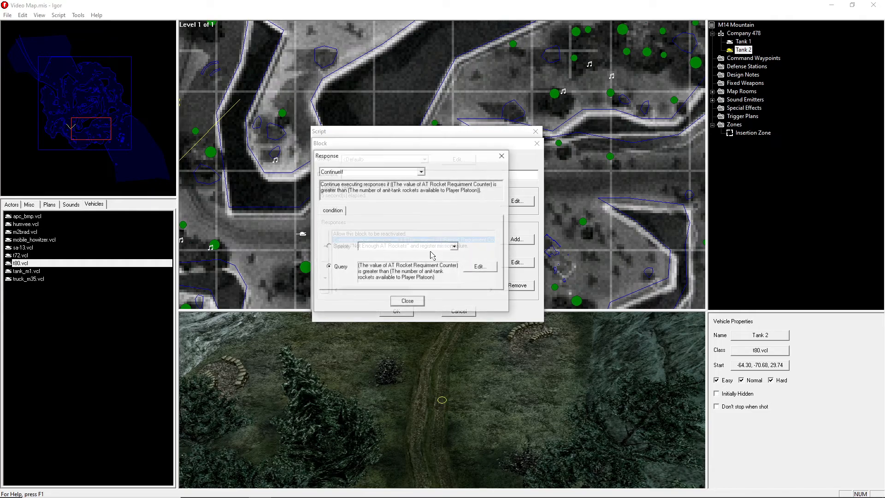
{"action": "left_click", "coordinate": [492, 266]}
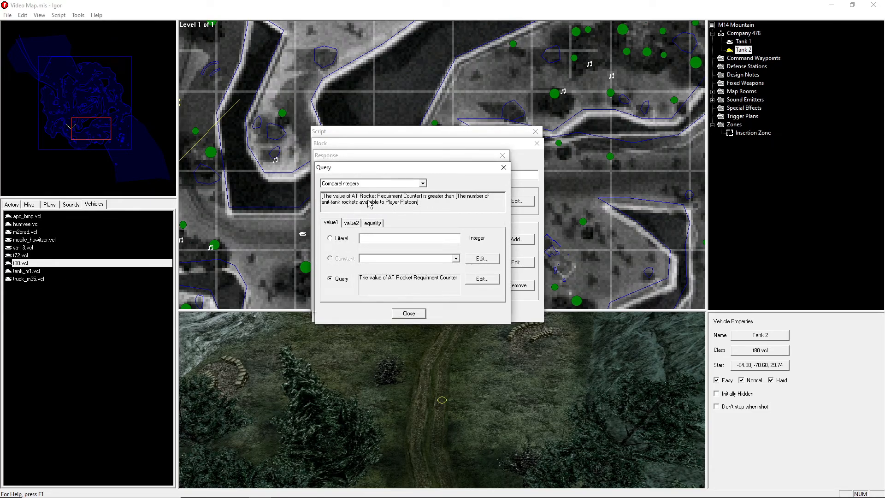
{"action": "left_click", "coordinate": [409, 314]}
{"action": "left_click", "coordinate": [409, 300]}
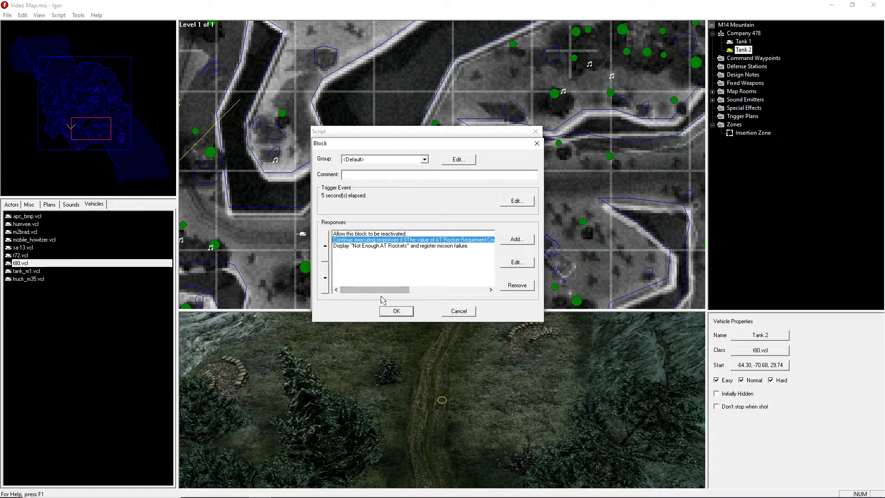
{"action": "left_click_drag", "start_coordinate": [377, 289], "coordinate": [353, 287]}
Remove the mission failure response from the 5-second block.
{"action": "left_click", "coordinate": [422, 246]}
{"action": "left_click", "coordinate": [517, 285]}
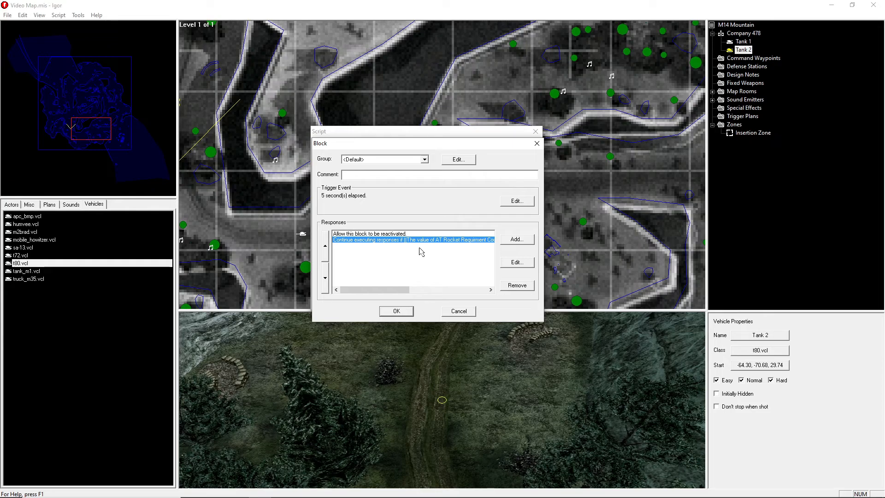
{"action": "left_click_drag", "start_coordinate": [391, 290], "coordinate": [362, 283]}
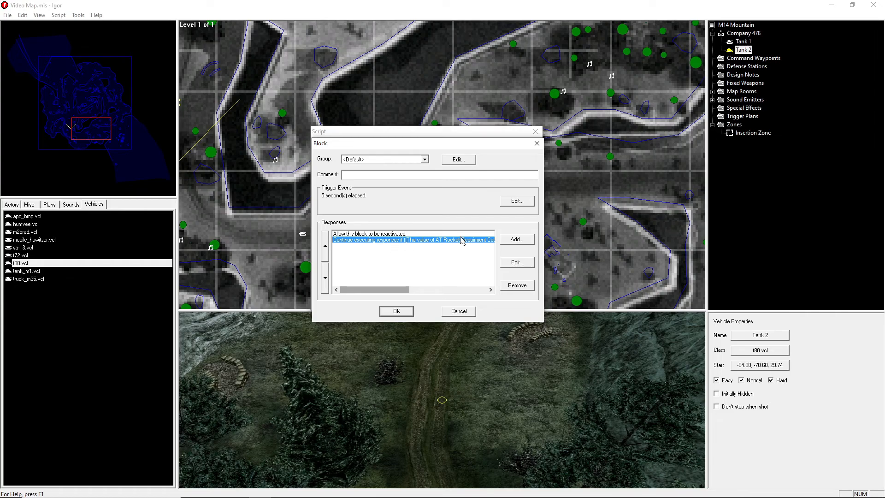
Add a CounterIncrement response on the Check AT Rockets Counter tag to the 5-second block.
{"action": "left_click", "coordinate": [516, 239]}
{"action": "left_click", "coordinate": [345, 173]}
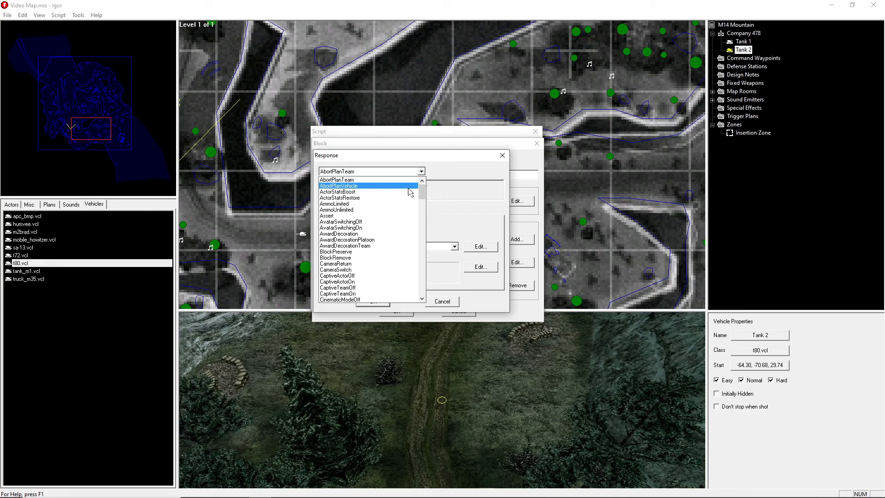
{"action": "left_click_drag", "start_coordinate": [424, 191], "coordinate": [424, 202]}
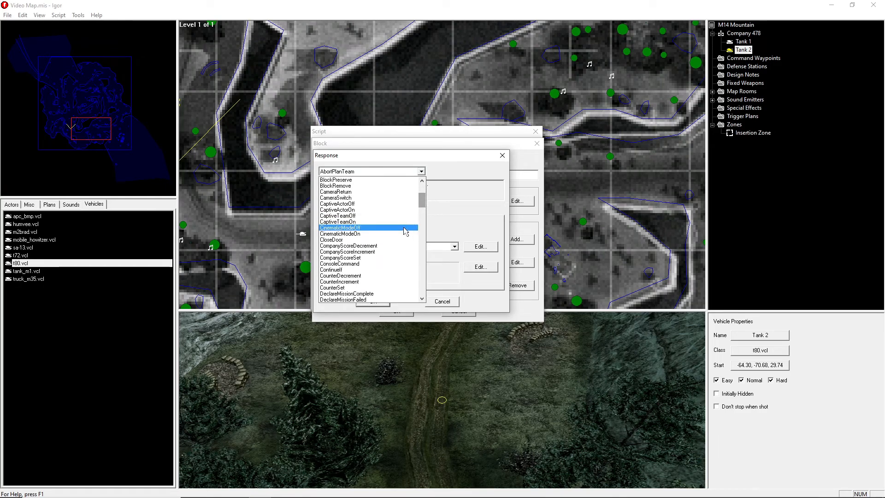
{"action": "left_click", "coordinate": [357, 282]}
{"action": "left_click", "coordinate": [387, 251]}
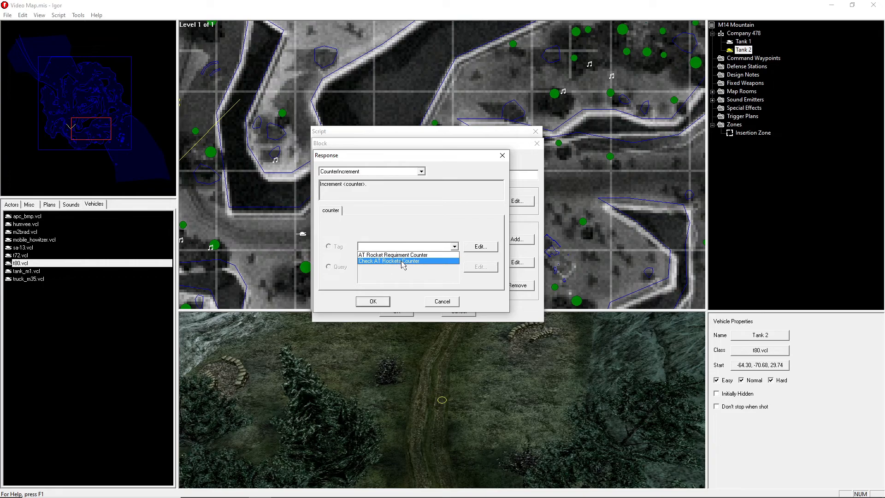
{"action": "left_click", "coordinate": [403, 261]}
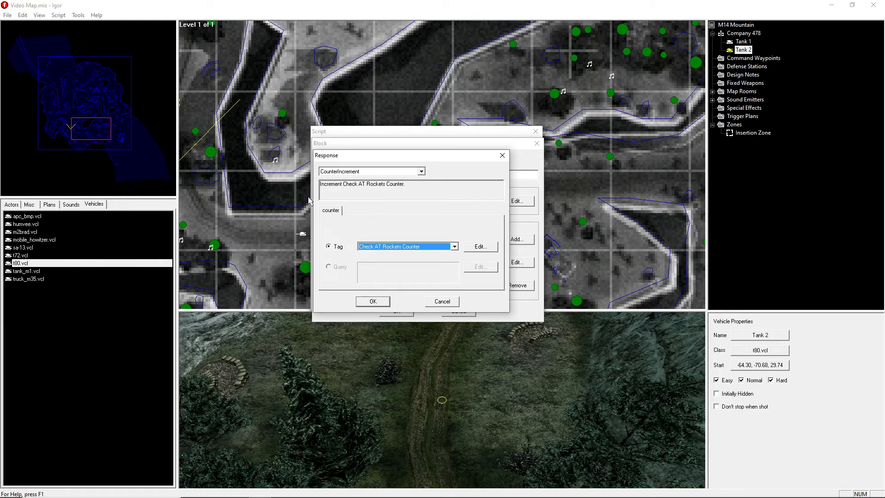
{"action": "left_click", "coordinate": [370, 302]}
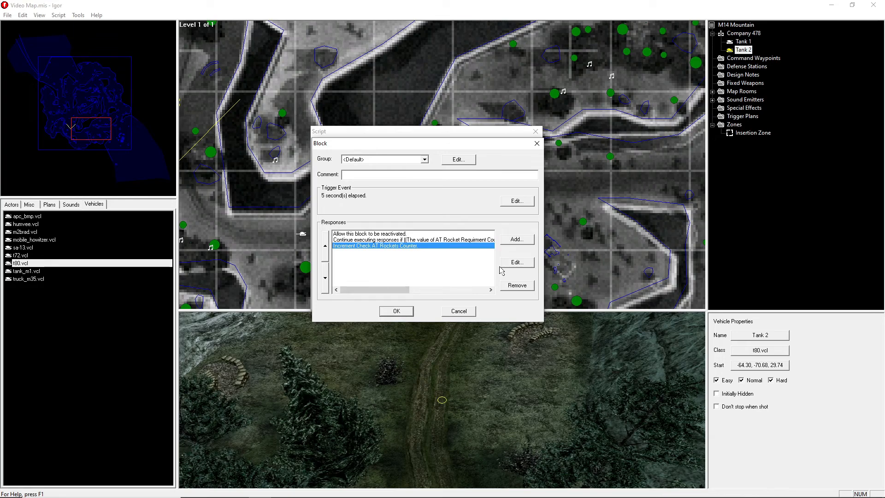
Add a TimerSet response giving the AT Rockets Check Timer a duration of 1 second, and save the 5-second block.
{"action": "left_click", "coordinate": [527, 240]}
{"action": "left_click", "coordinate": [361, 171]}
{"action": "left_click_drag", "start_coordinate": [422, 193], "coordinate": [414, 277]}
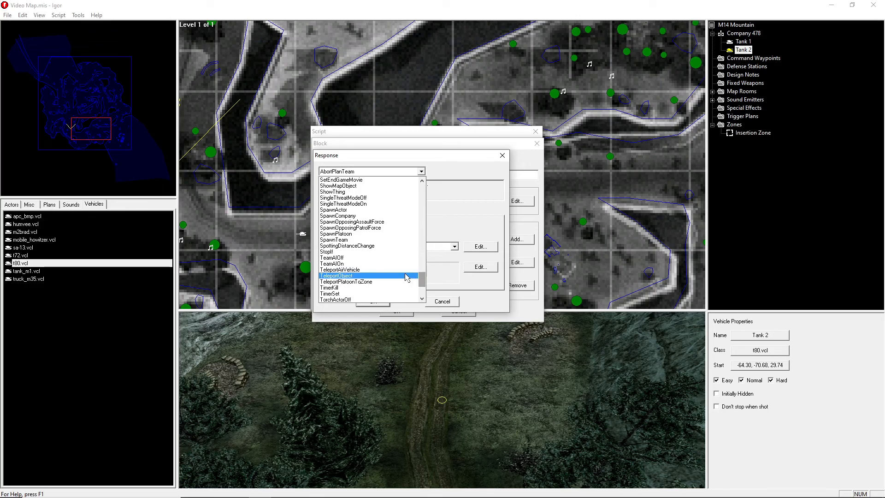
{"action": "left_click", "coordinate": [378, 293]}
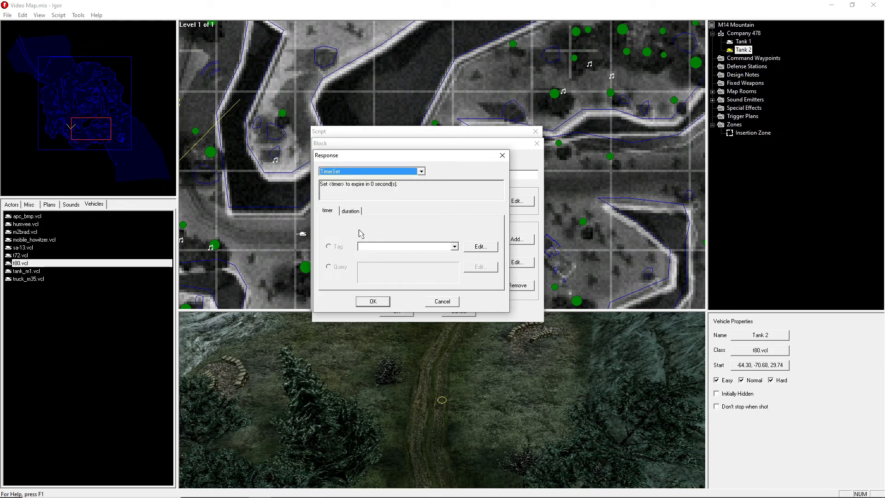
{"action": "left_click", "coordinate": [367, 246]}
{"action": "left_click", "coordinate": [392, 256]}
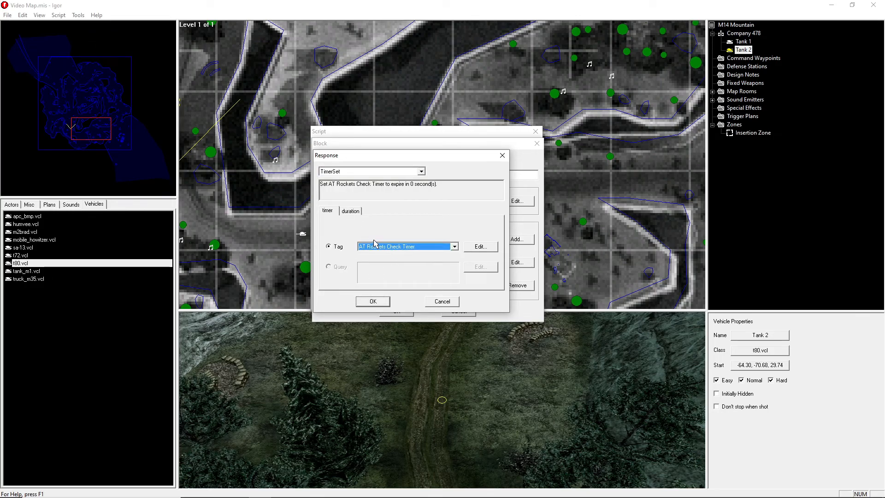
{"action": "left_click", "coordinate": [352, 213]}
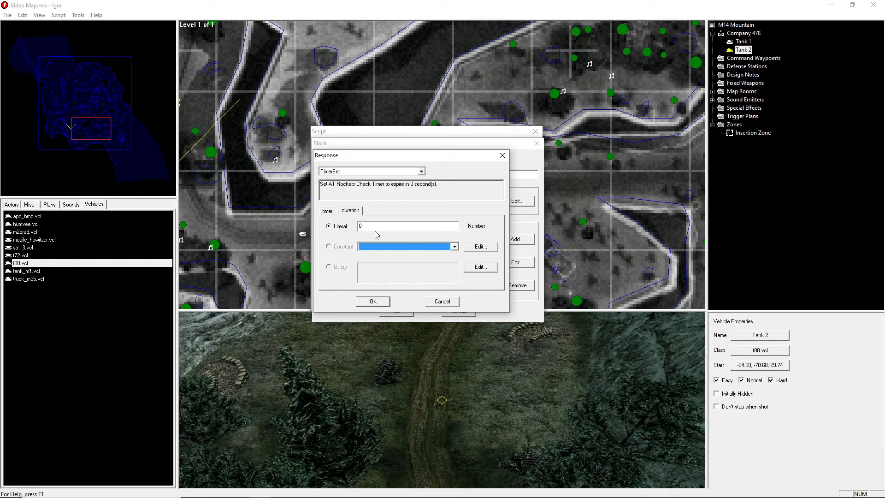
{"action": "left_click_drag", "start_coordinate": [374, 227], "coordinate": [323, 226]}
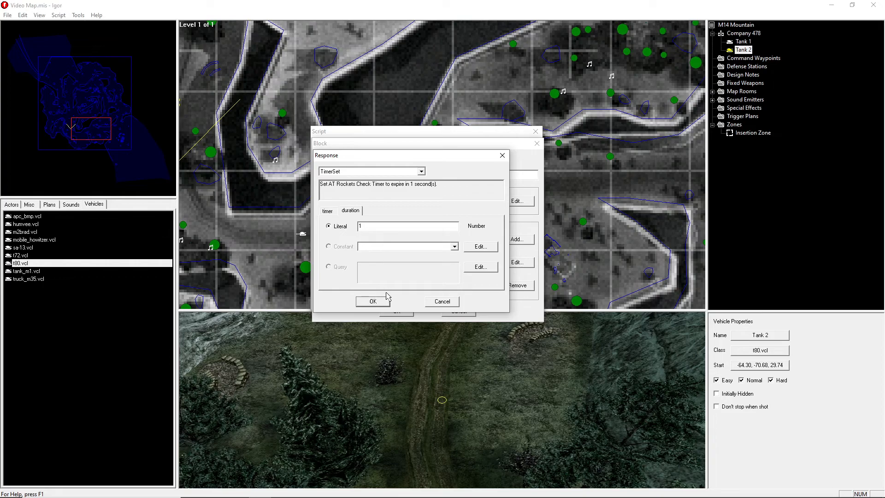
{"action": "left_click", "coordinate": [373, 301]}
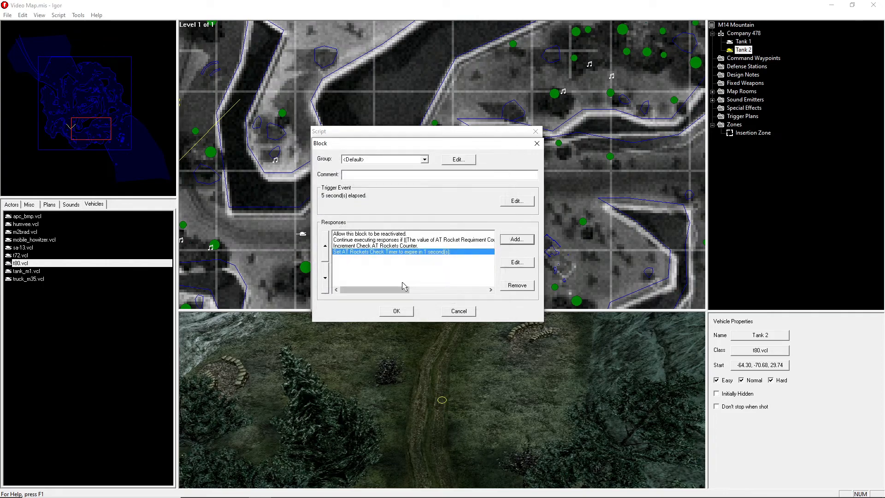
{"action": "left_click", "coordinate": [404, 312]}
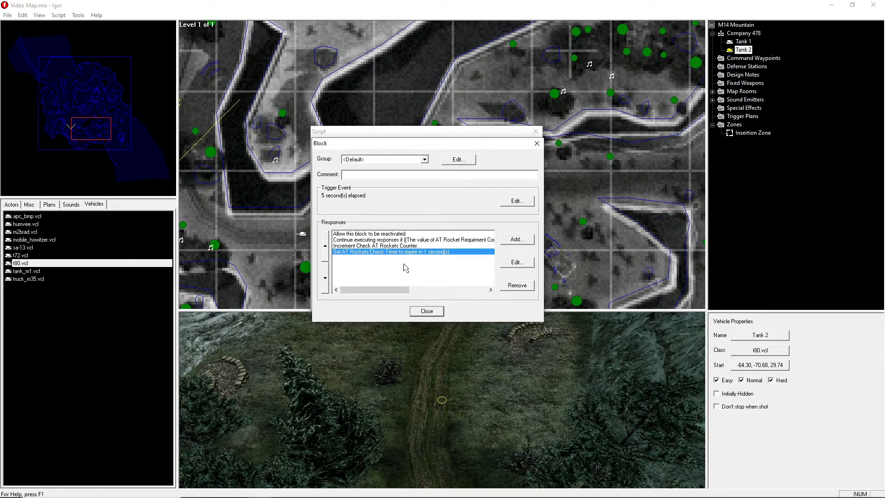
{"action": "left_click", "coordinate": [422, 311]}
{"action": "left_click", "coordinate": [429, 290]}
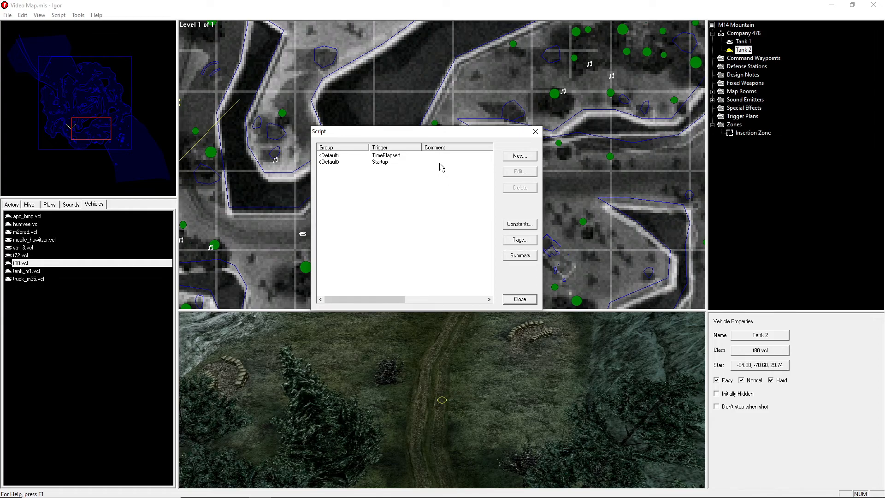
Create a new script block triggered by TimerExpired on the AT Rockets Check Timer.
{"action": "left_click", "coordinate": [519, 155]}
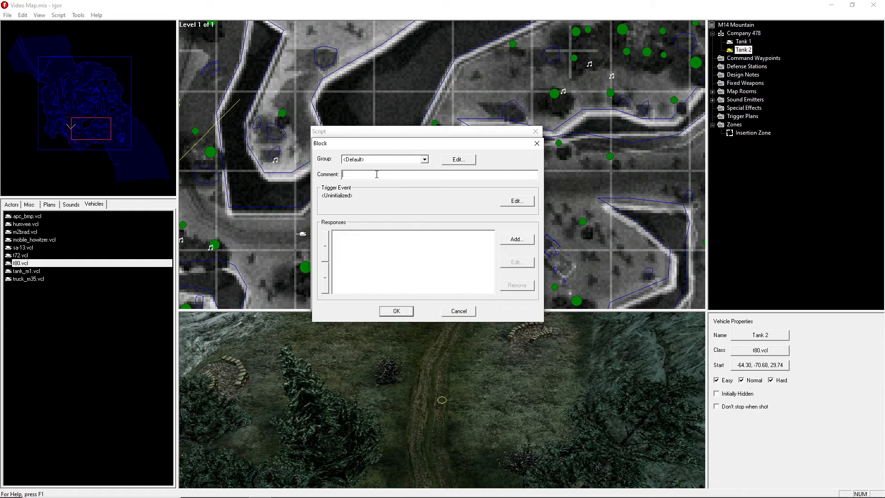
{"action": "left_click", "coordinate": [516, 201]}
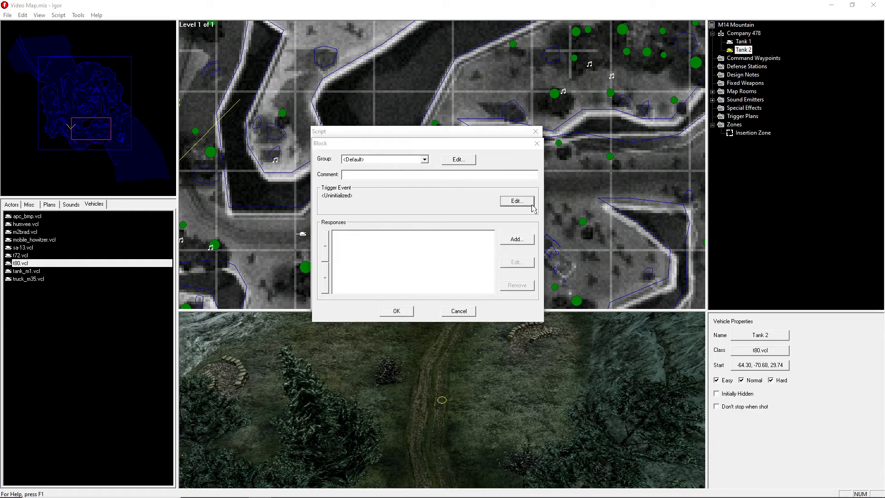
{"action": "left_click", "coordinate": [372, 171]}
{"action": "left_click_drag", "start_coordinate": [421, 192], "coordinate": [420, 260]}
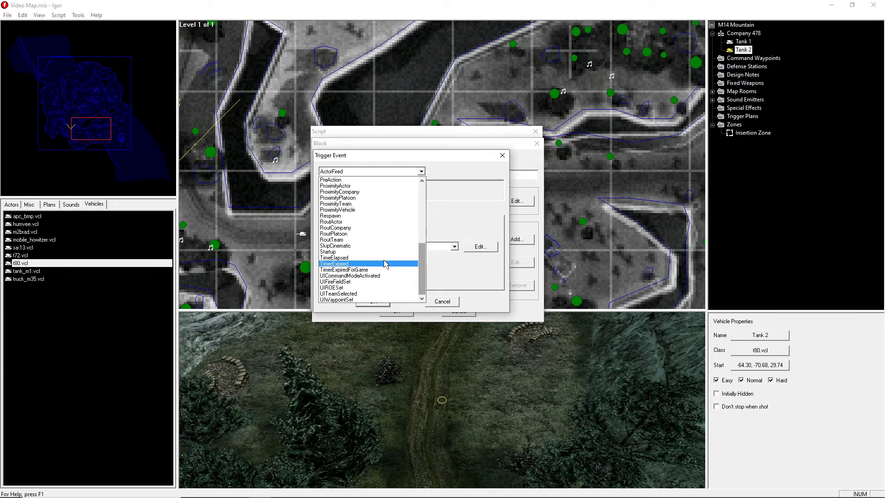
{"action": "left_click", "coordinate": [386, 263]}
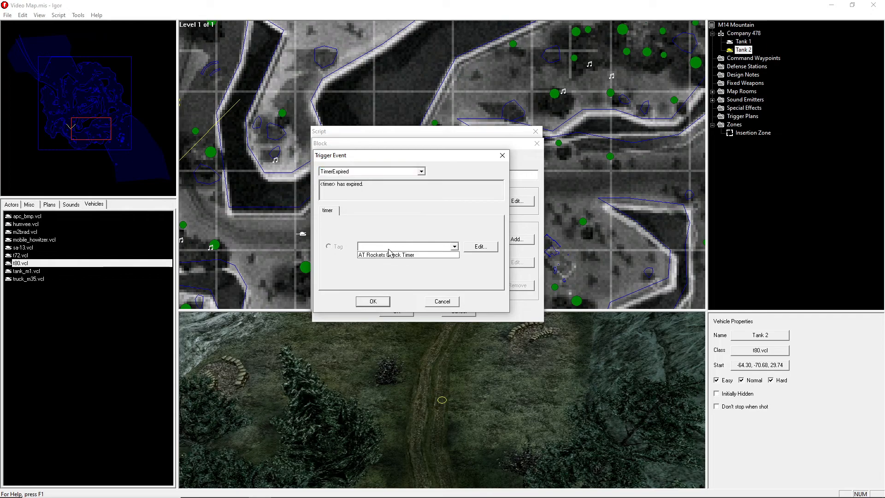
{"action": "left_click", "coordinate": [385, 246]}
{"action": "left_click", "coordinate": [387, 254]}
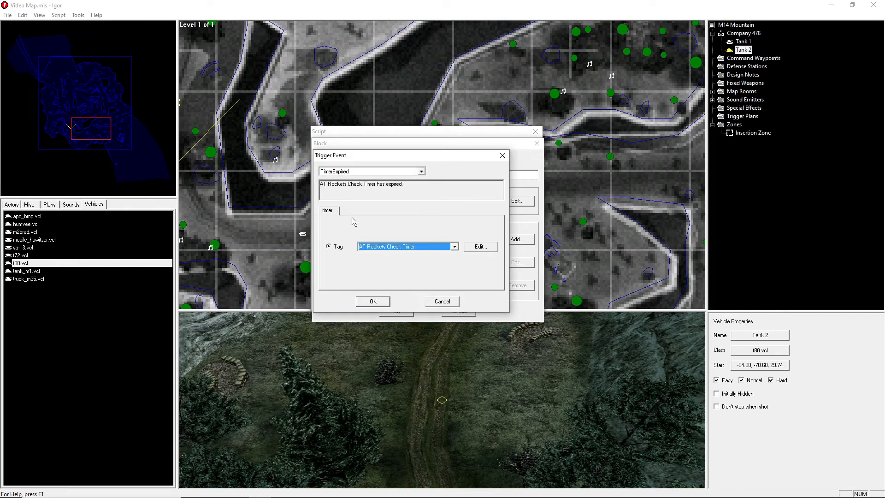
{"action": "left_click", "coordinate": [374, 301]}
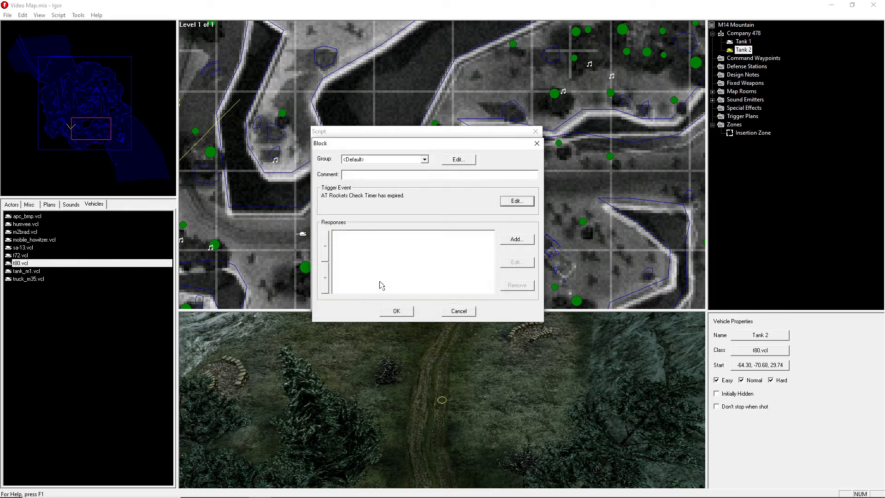
Add a BlockPreserve response to the timer block so it can be reactivated.
{"action": "left_click", "coordinate": [517, 241]}
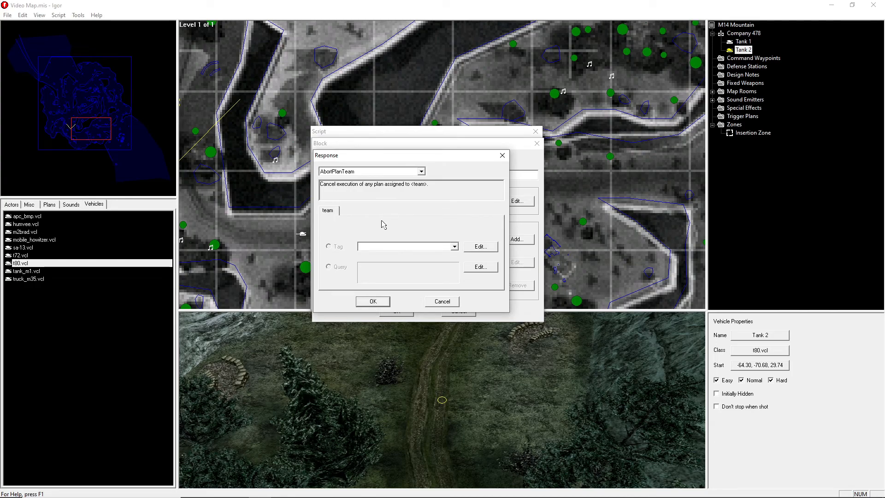
{"action": "left_click", "coordinate": [347, 172]}
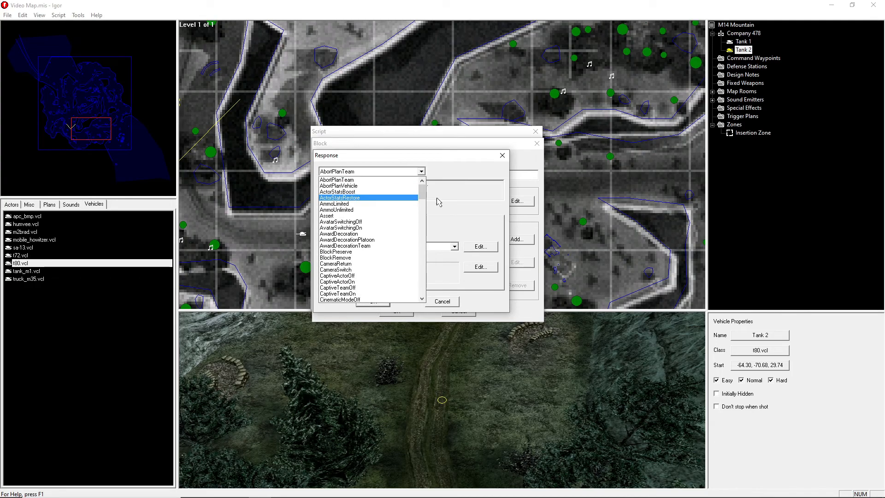
{"action": "left_click", "coordinate": [340, 252]}
{"action": "left_click", "coordinate": [373, 301]}
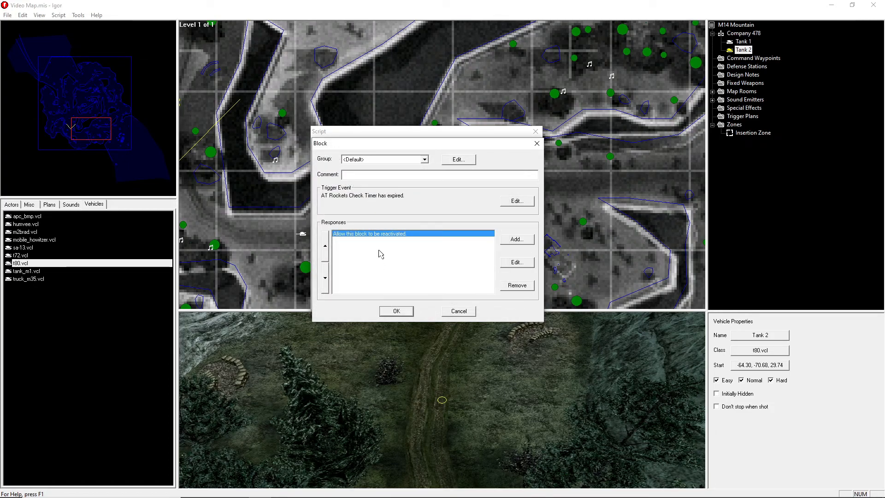
Add a ContinueIf response to the timer block and base its condition on a CompareIntegers query.
{"action": "left_click", "coordinate": [516, 239]}
{"action": "left_click", "coordinate": [379, 172]}
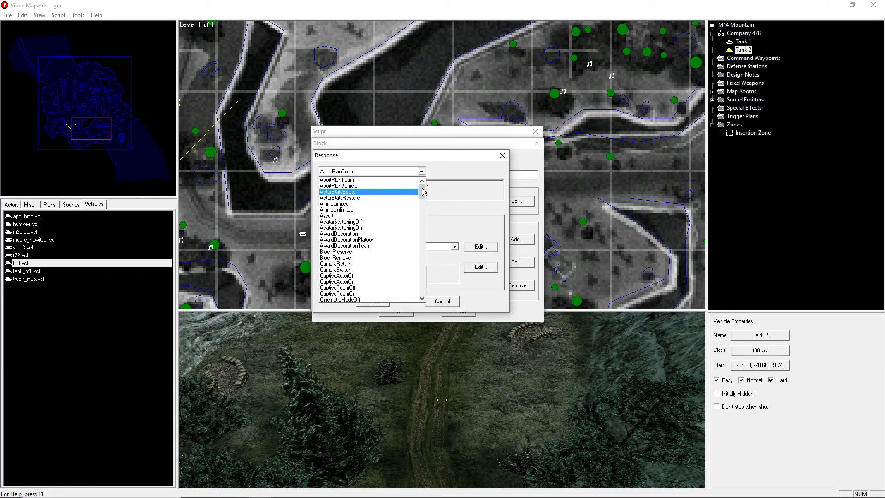
{"action": "left_click_drag", "start_coordinate": [424, 192], "coordinate": [423, 202]}
{"action": "left_click", "coordinate": [358, 213]}
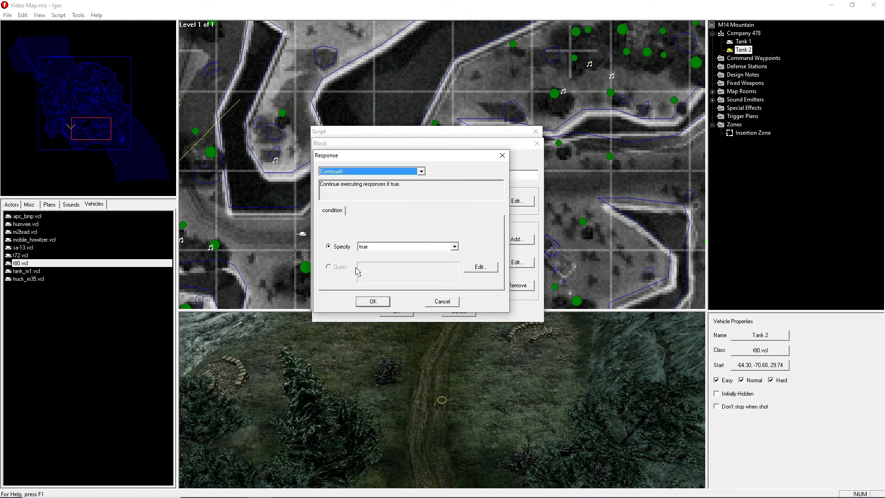
{"action": "left_click", "coordinate": [481, 267]}
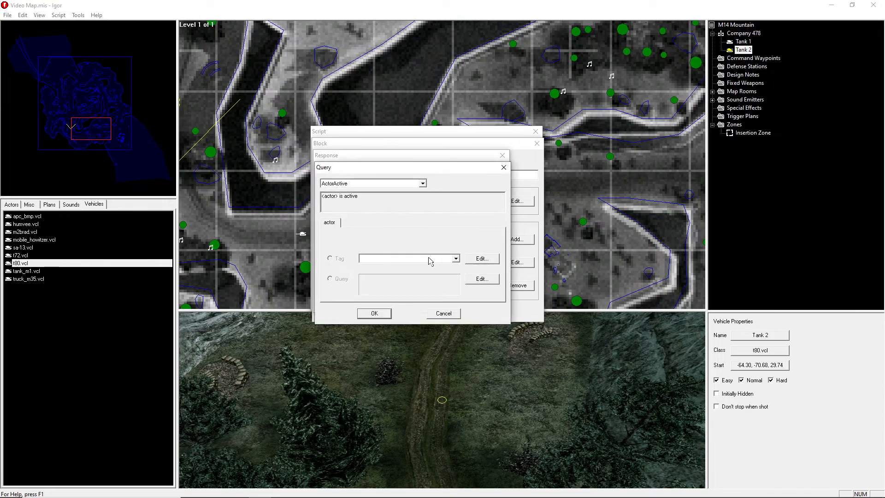
{"action": "left_click", "coordinate": [421, 183]}
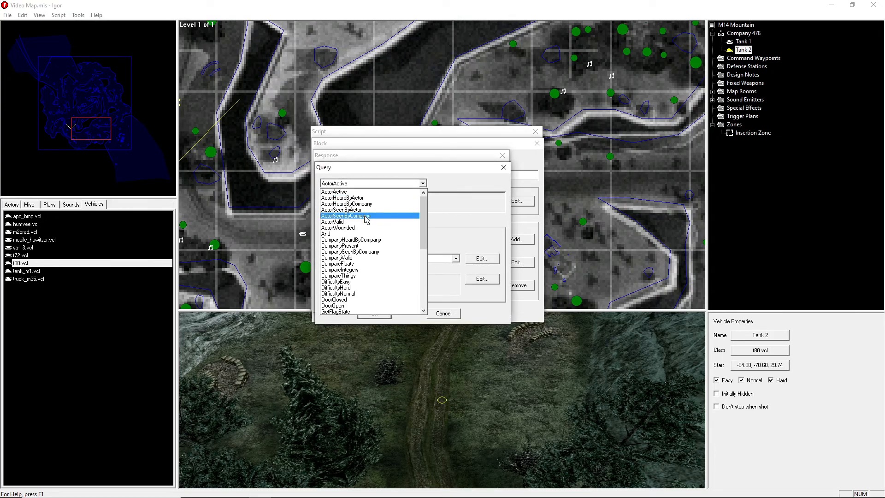
{"action": "left_click", "coordinate": [353, 271]}
{"action": "left_click", "coordinate": [332, 226]}
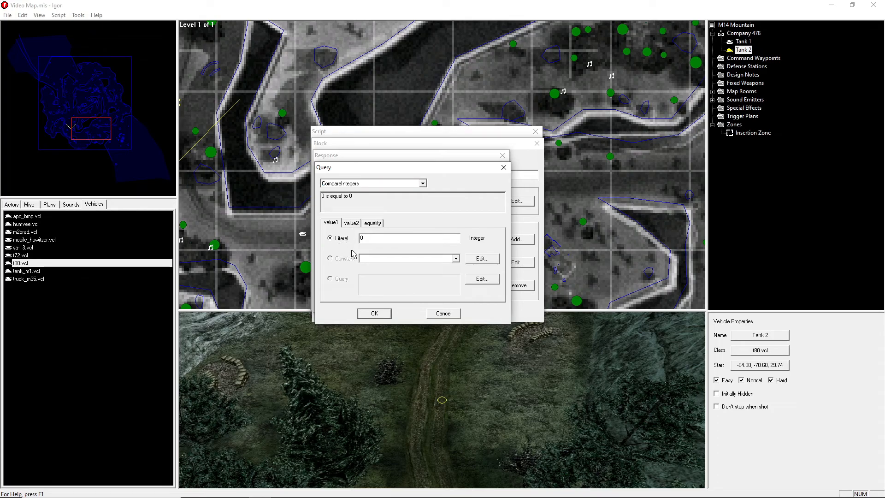
Set the comparison's first value to a GetCounter query on the Check AT Rockets Counter tag.
{"action": "left_click", "coordinate": [481, 279]}
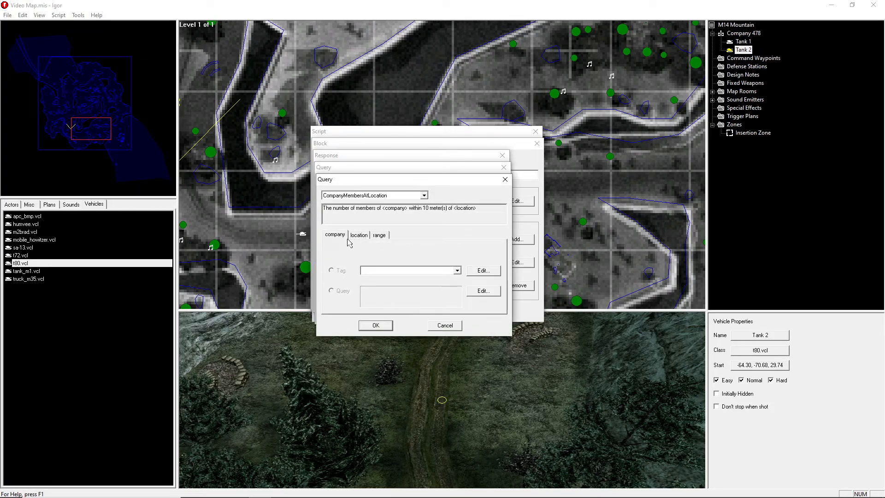
{"action": "left_click", "coordinate": [353, 196]}
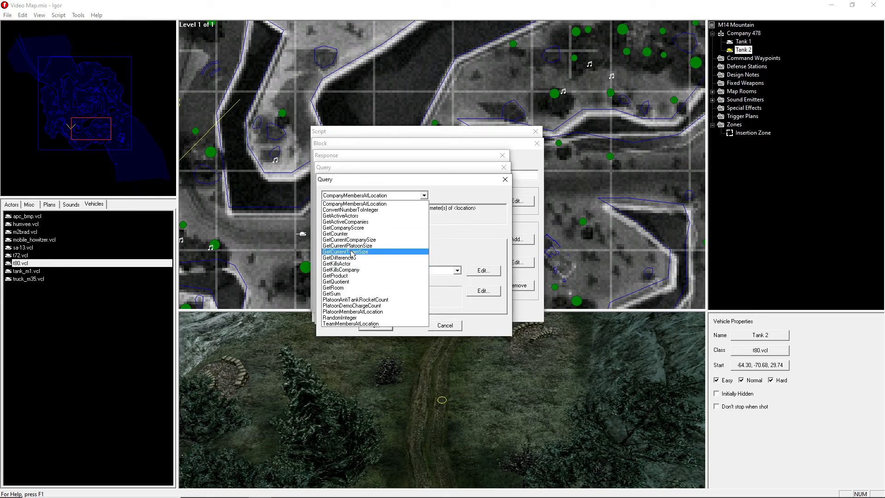
{"action": "left_click", "coordinate": [351, 234]}
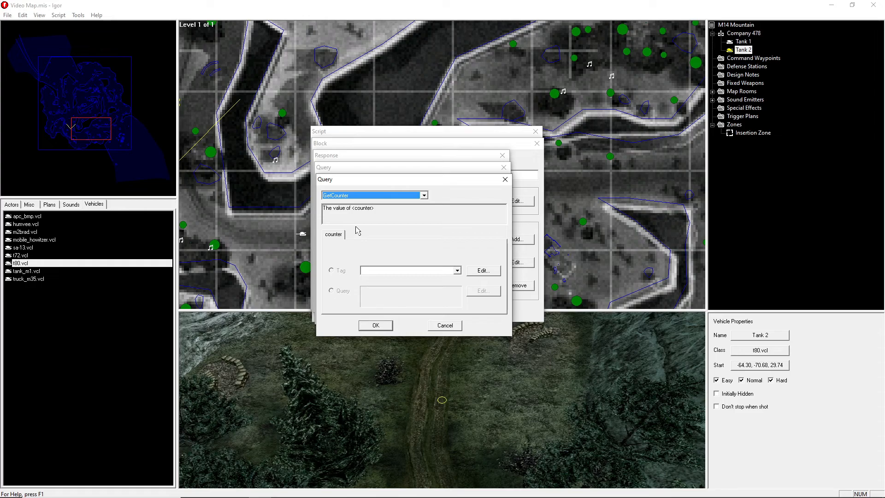
{"action": "left_click", "coordinate": [376, 271]}
{"action": "left_click", "coordinate": [398, 284]}
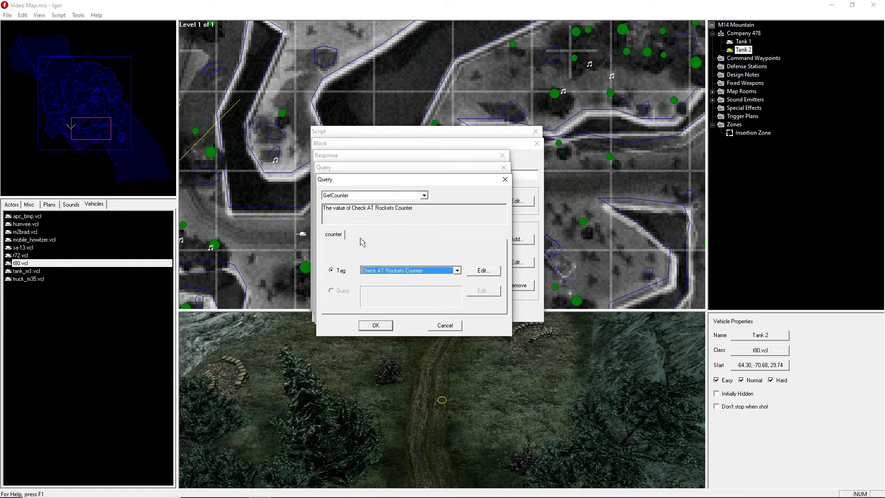
{"action": "left_click", "coordinate": [375, 325]}
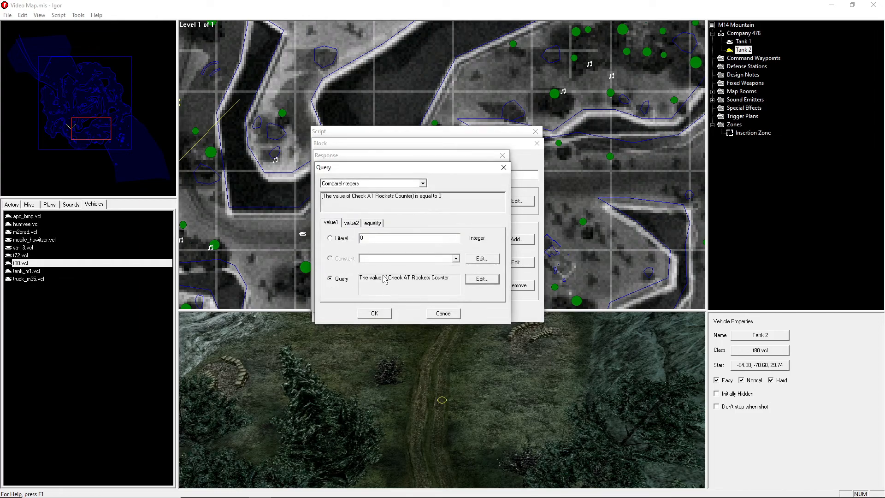
Set the second value to 2 and the equality to "is greater than or equal to", and accept the ContinueIf response.
{"action": "left_click", "coordinate": [352, 224]}
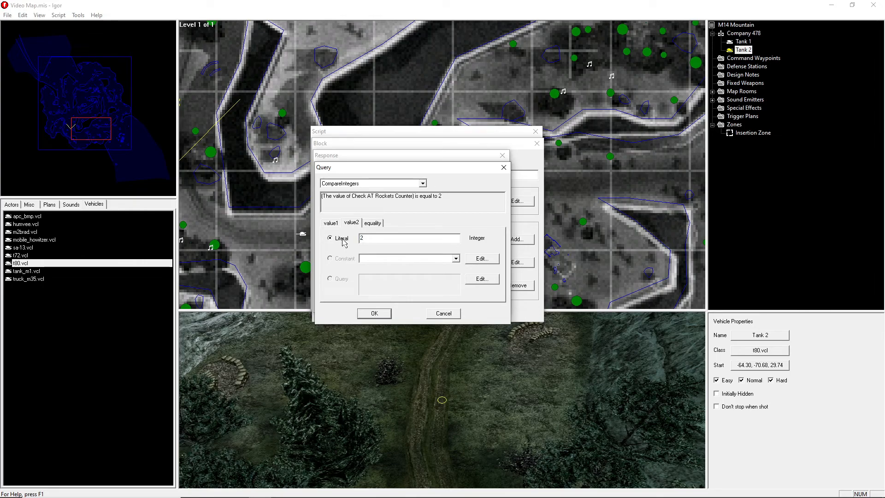
{"action": "left_click", "coordinate": [330, 223]}
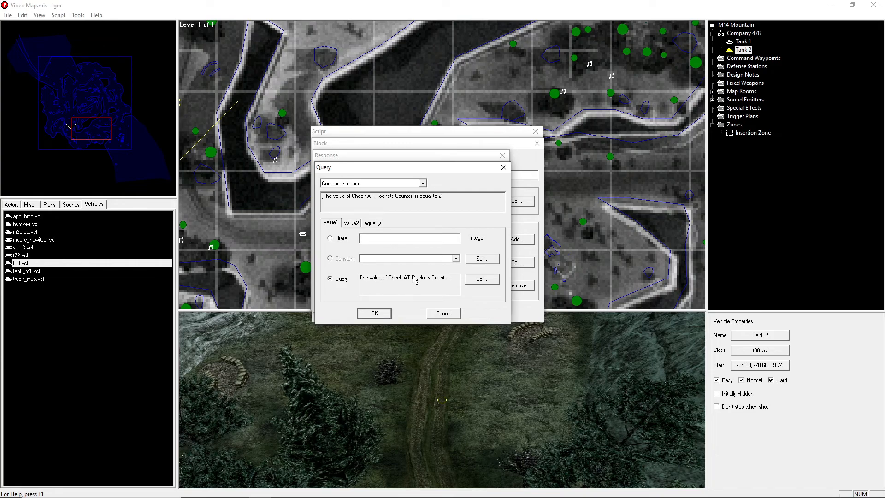
{"action": "left_click", "coordinate": [373, 223]}
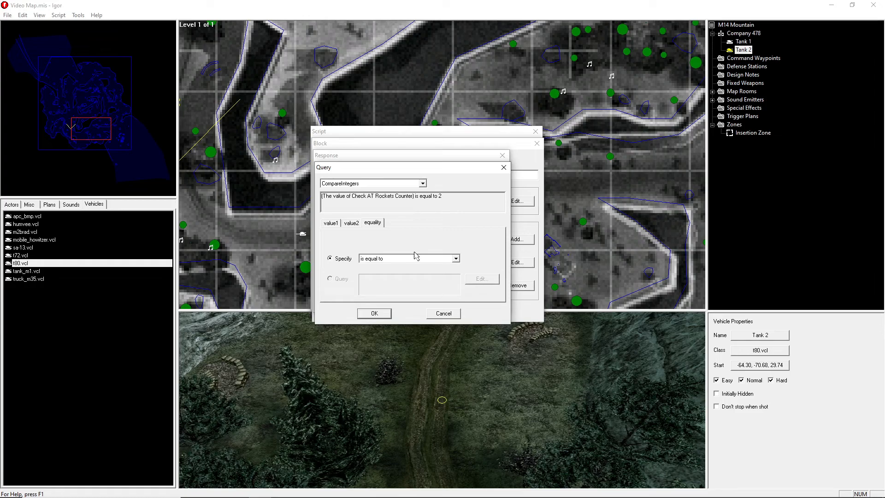
{"action": "left_click", "coordinate": [351, 223]}
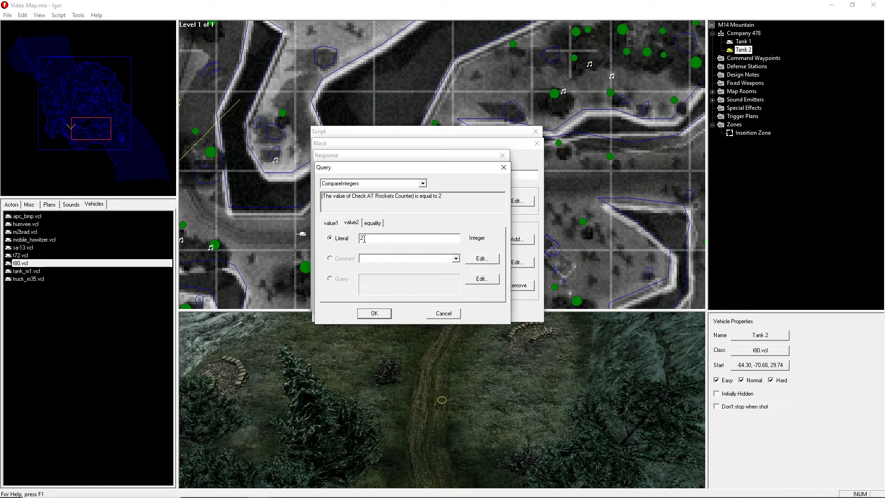
{"action": "left_click", "coordinate": [372, 224]}
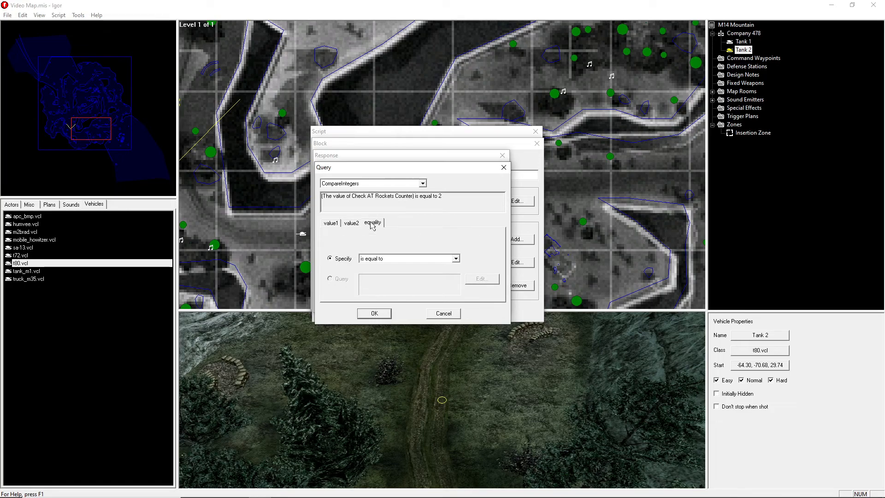
{"action": "left_click", "coordinate": [403, 260]}
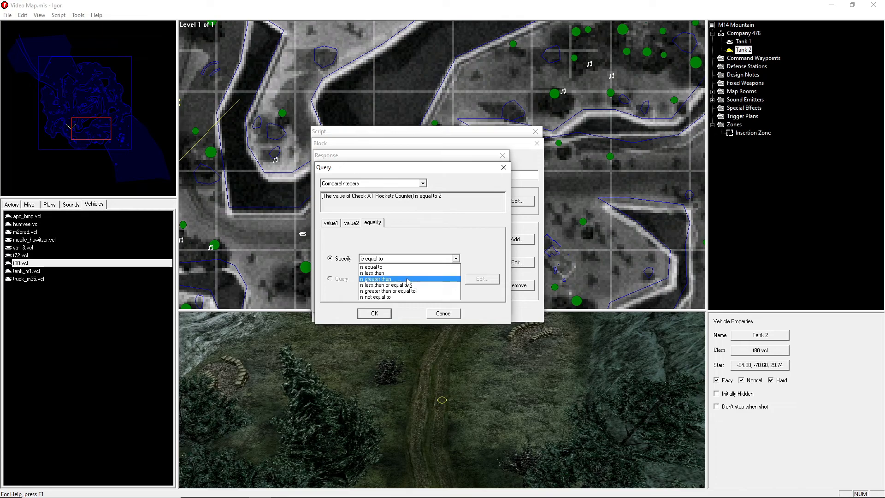
{"action": "left_click", "coordinate": [380, 291]}
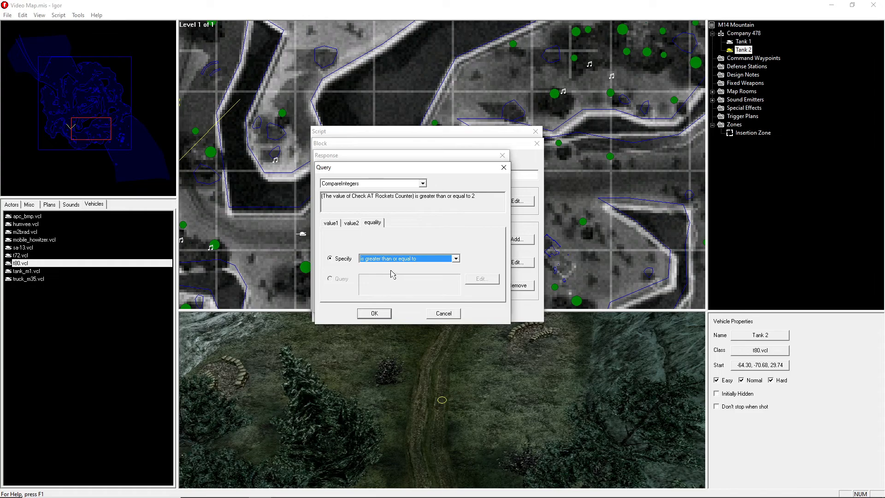
{"action": "left_click", "coordinate": [374, 315]}
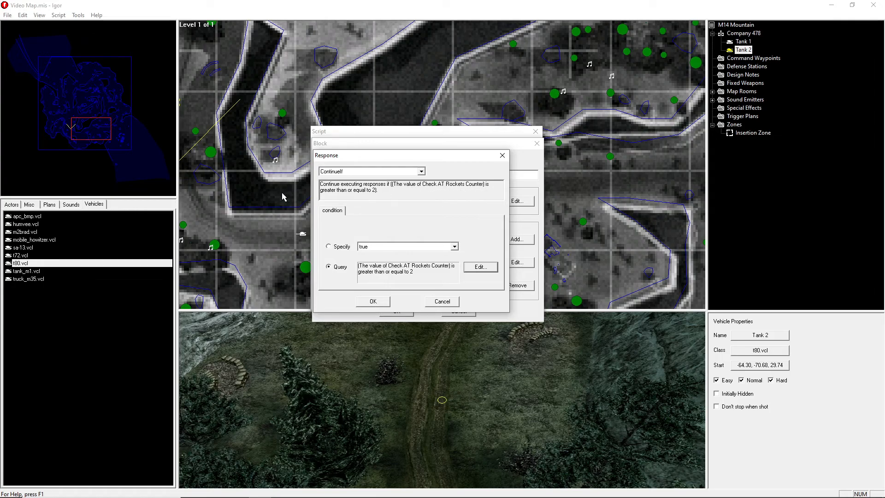
{"action": "left_click", "coordinate": [374, 301]}
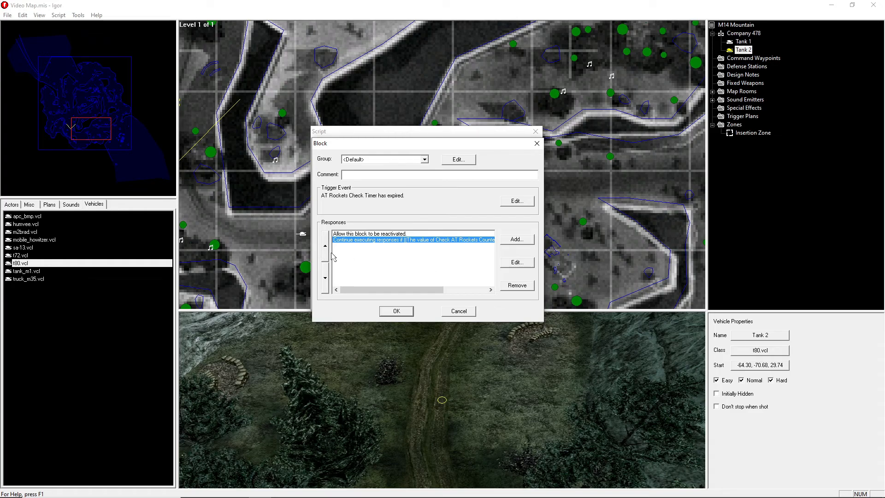
Add a DeclareMissionFailed response with the text "Not Enough Rockets" to the timer block.
{"action": "mouse_move", "coordinate": [354, 290]}
{"action": "left_mouse_down"}
{"action": "mouse_move", "coordinate": [395, 290]}
{"action": "mouse_move", "coordinate": [346, 293]}
{"action": "left_mouse_up"}
{"action": "left_click", "coordinate": [507, 243]}
{"action": "left_click", "coordinate": [352, 172]}
{"action": "left_click_drag", "start_coordinate": [420, 190], "coordinate": [424, 210]}
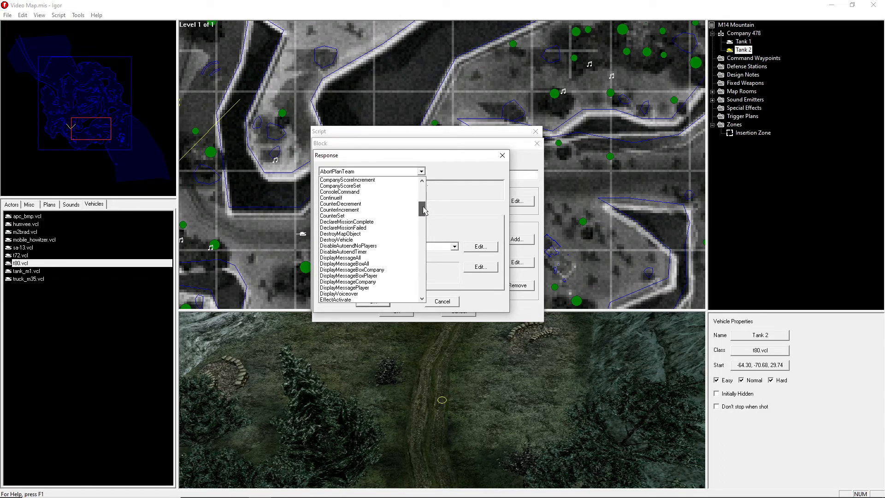
{"action": "left_click", "coordinate": [378, 227]}
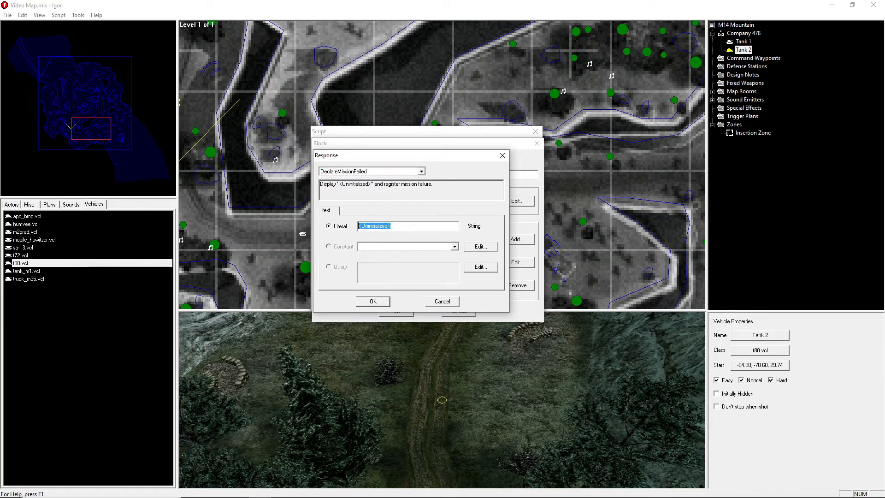
{"action": "type", "text": "Not"}
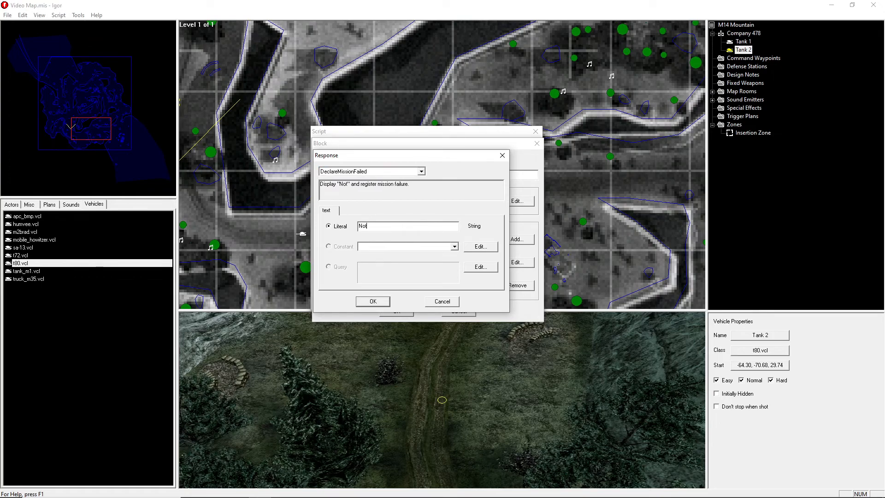
{"action": "type", "text": " Enough Rockets"}
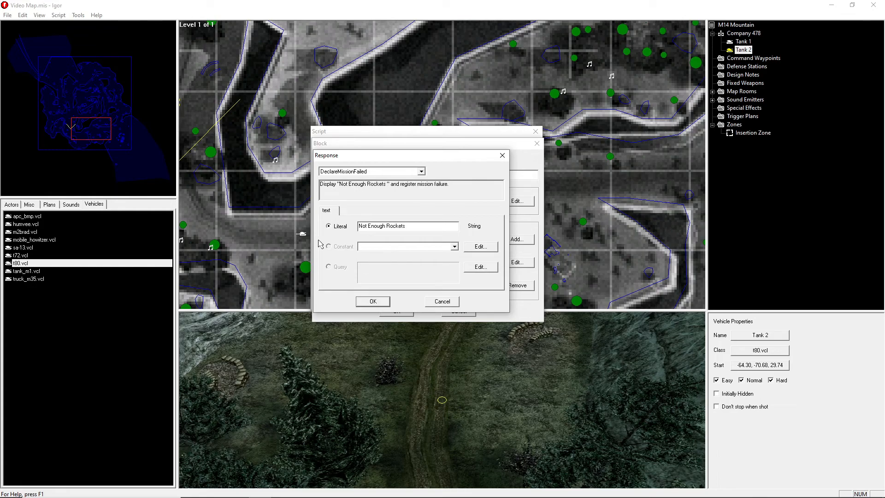
{"action": "left_click", "coordinate": [373, 300]}
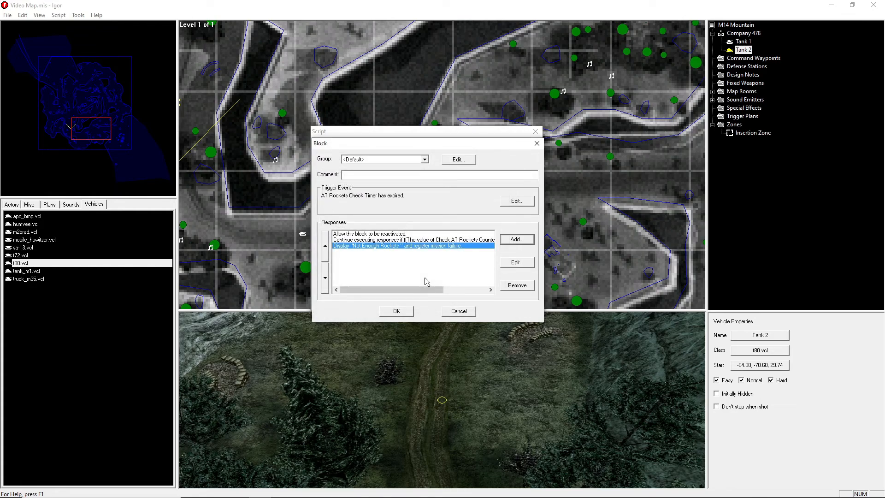
Add a BlockRemove response that prevents the timer block from being reactivated, and select the block's first response.
{"action": "left_click", "coordinate": [515, 239]}
{"action": "left_click", "coordinate": [420, 172]}
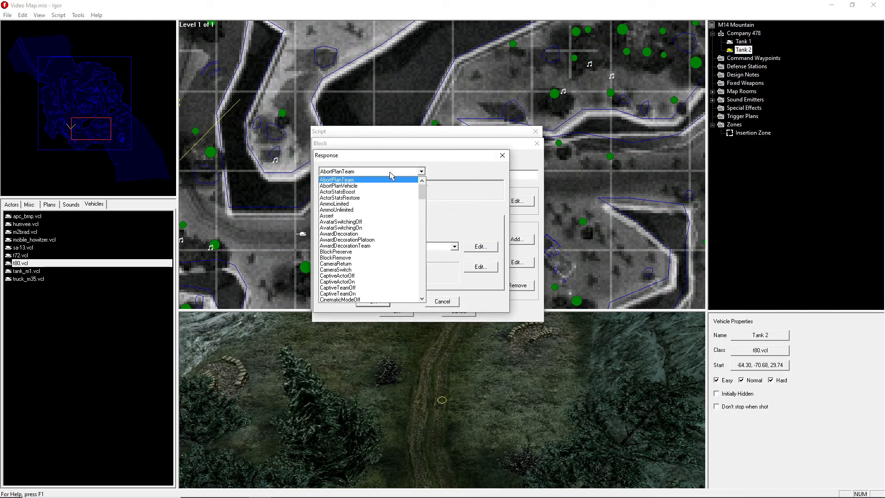
{"action": "left_click", "coordinate": [363, 252]}
{"action": "left_click", "coordinate": [381, 302]}
{"action": "left_click", "coordinate": [358, 234]}
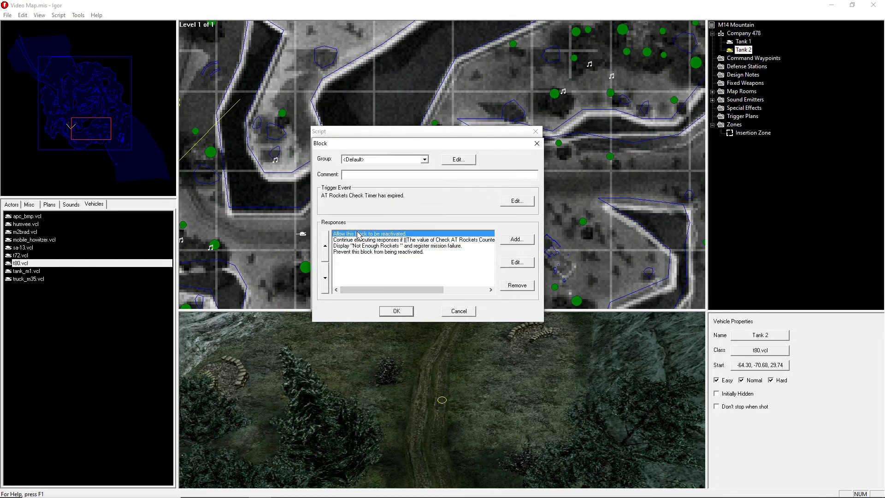
Accept the timer block, and review the responses of the block triggered by 5 elapsed seconds.
{"action": "left_click", "coordinate": [396, 311]}
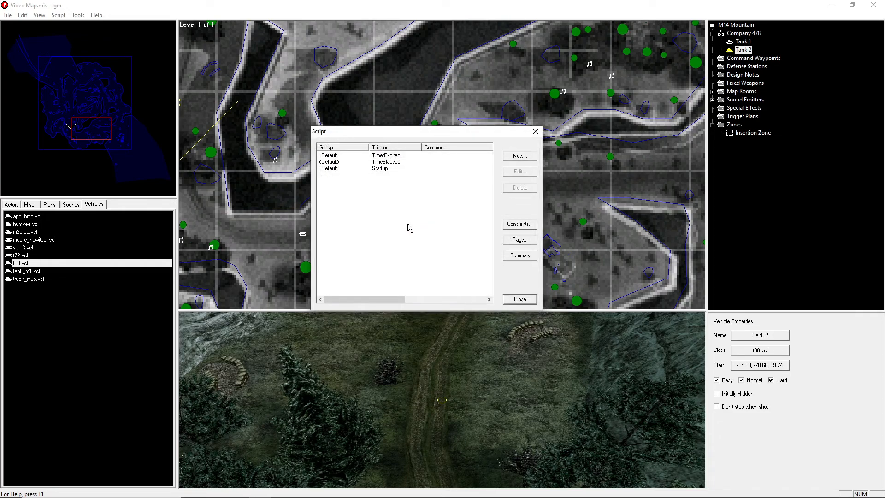
{"action": "left_click", "coordinate": [405, 162]}
{"action": "left_click", "coordinate": [512, 174]}
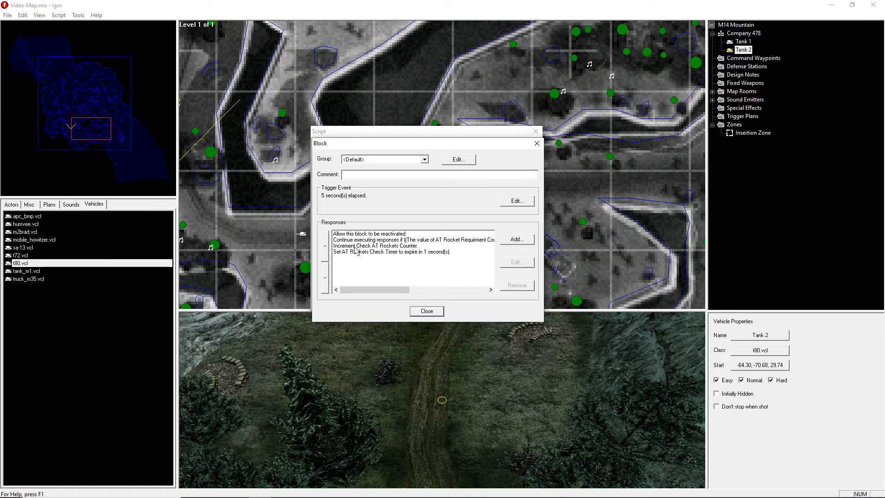
{"action": "left_click", "coordinate": [355, 246]}
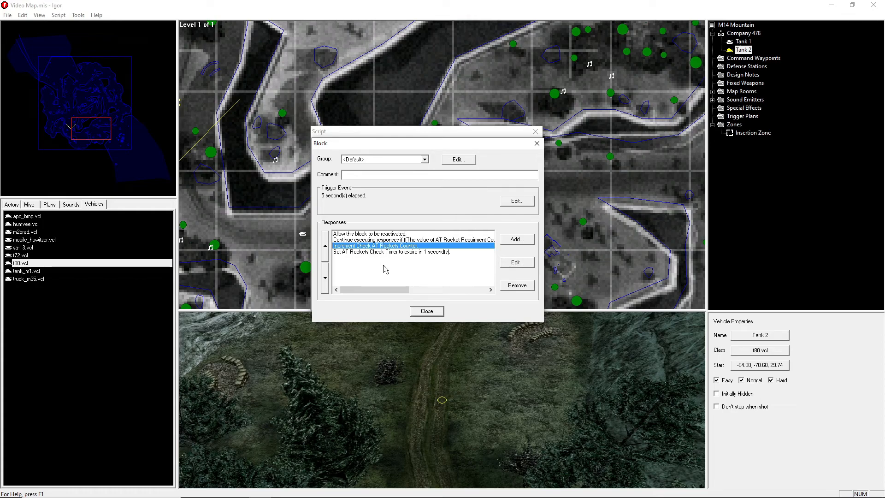
{"action": "left_click", "coordinate": [452, 240]}
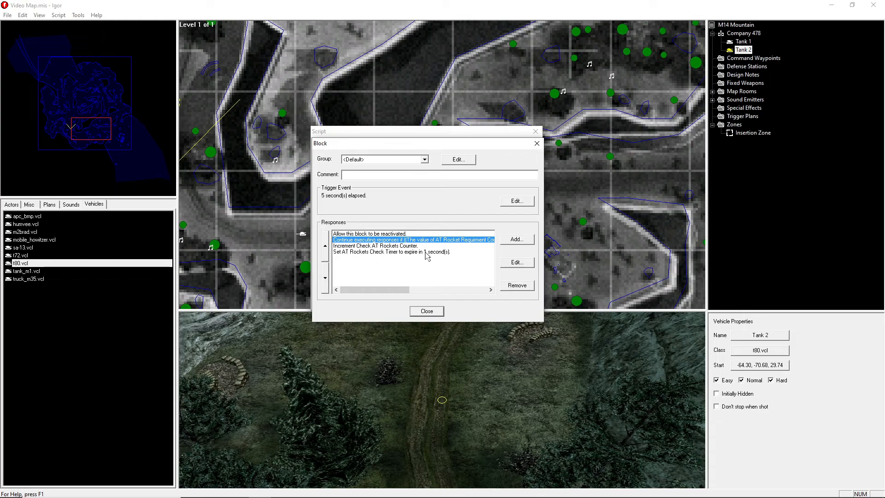
{"action": "left_click", "coordinate": [427, 311]}
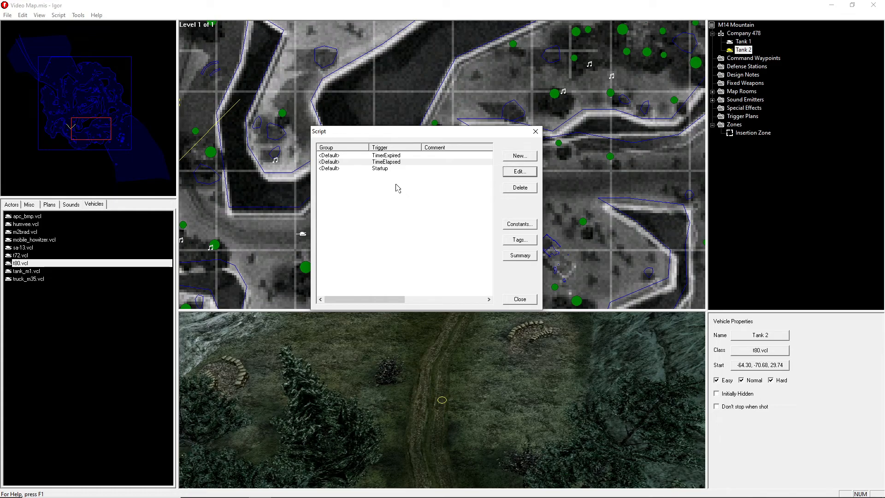
{"action": "left_click", "coordinate": [399, 187]}
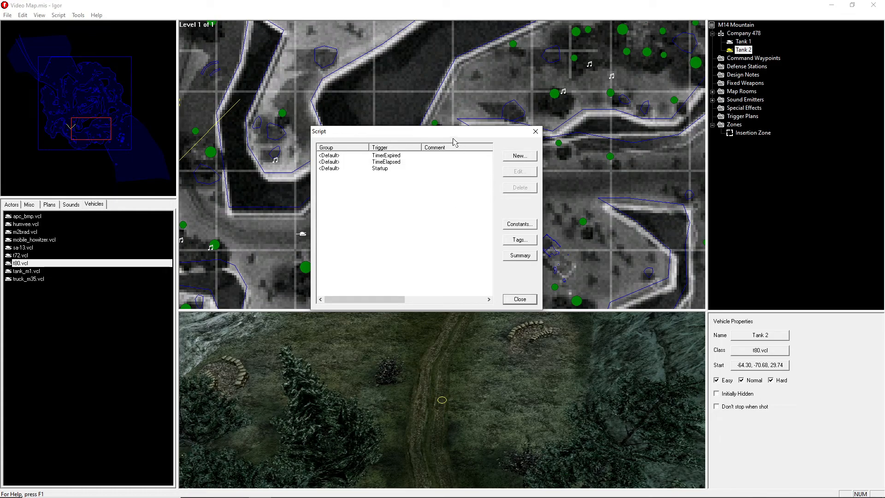
Create a new script block with a DeathVehicle trigger event for Tank 1.
{"action": "left_click", "coordinate": [519, 156]}
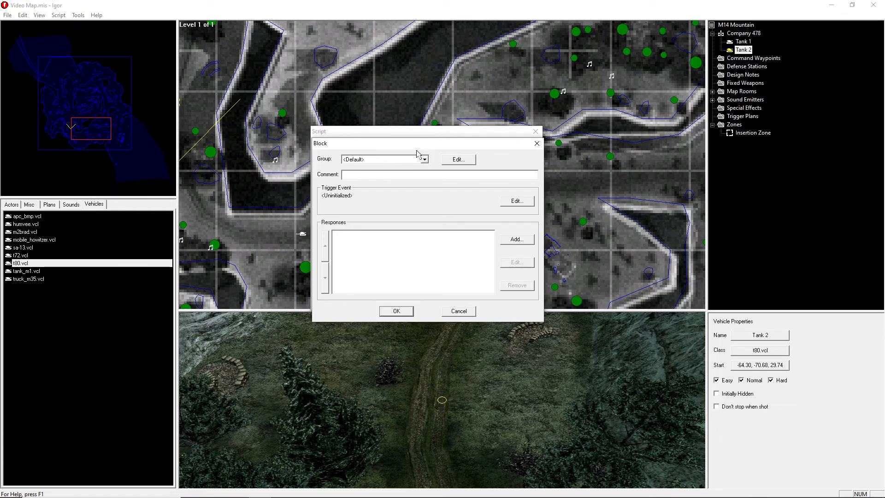
{"action": "left_click", "coordinate": [507, 203]}
{"action": "left_click", "coordinate": [350, 172]}
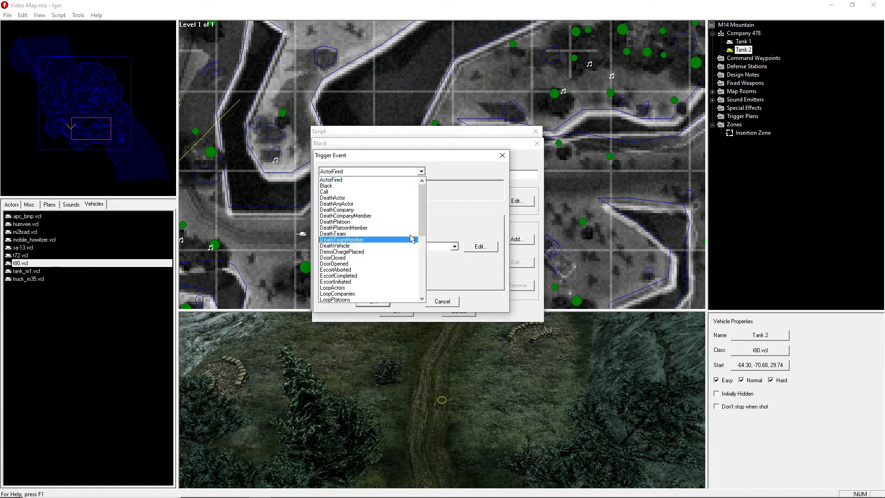
{"action": "left_click", "coordinate": [366, 245]}
{"action": "left_click", "coordinate": [375, 246]}
{"action": "left_click", "coordinate": [386, 254]}
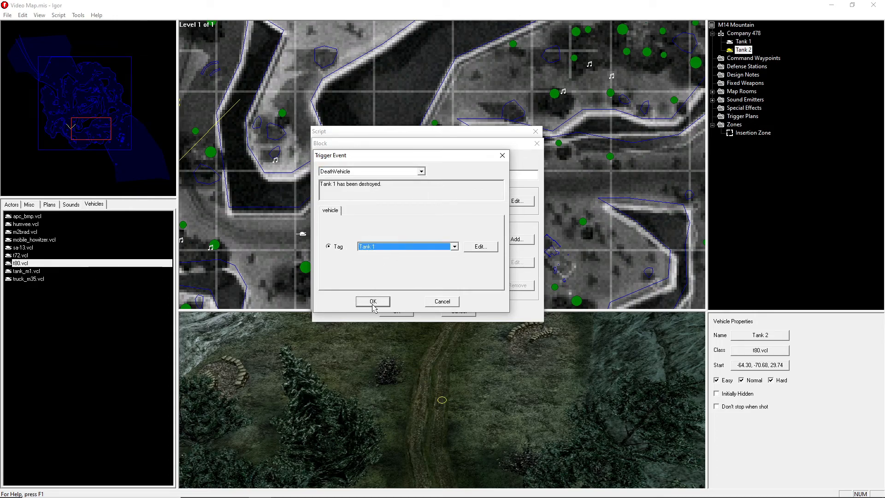
{"action": "left_click", "coordinate": [397, 249]}
{"action": "left_click", "coordinate": [397, 249]}
{"action": "left_click", "coordinate": [372, 301]}
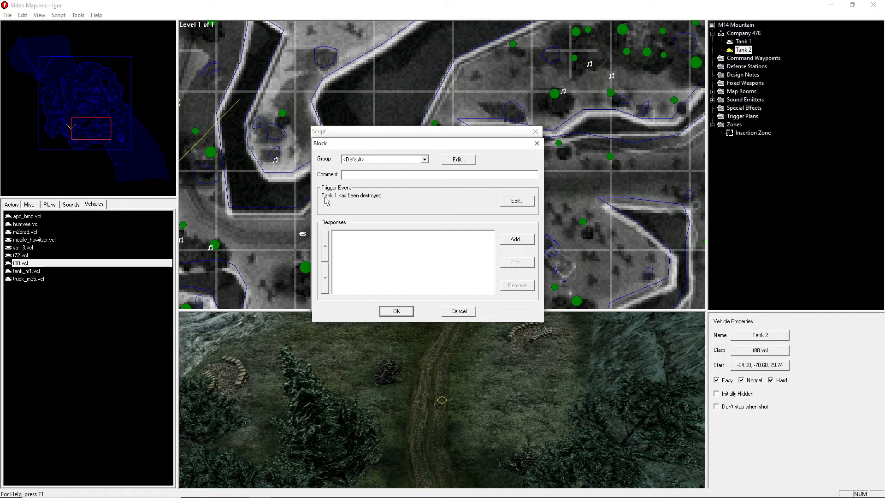
Add a CounterDecrement response on the AT Rocket Requirment Counter tag to the Tank 1 block, and accept the block.
{"action": "left_click", "coordinate": [515, 239]}
{"action": "left_click", "coordinate": [420, 171]}
{"action": "left_click_drag", "start_coordinate": [423, 188], "coordinate": [425, 210]}
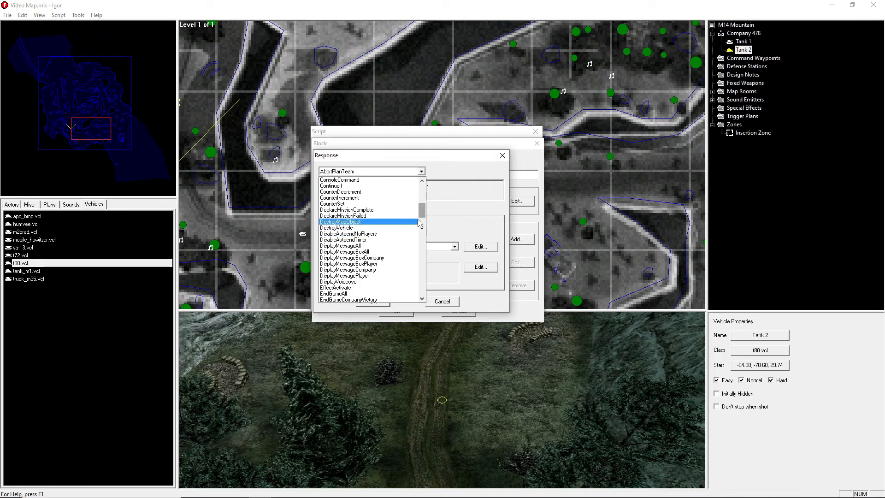
{"action": "left_click", "coordinate": [364, 198]}
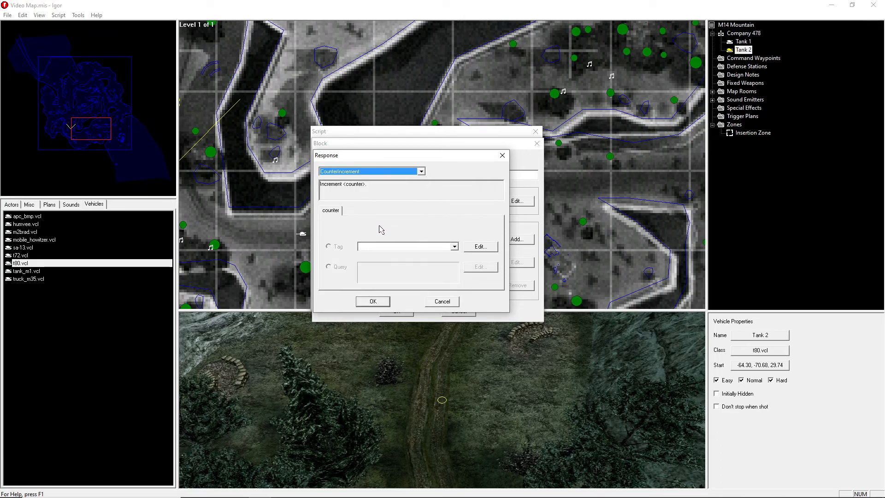
{"action": "left_click", "coordinate": [363, 172]}
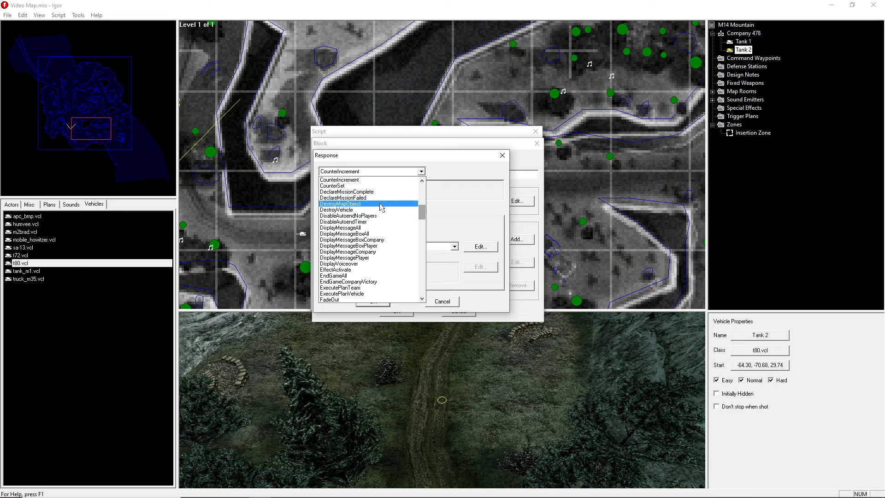
{"action": "scroll", "coordinate": [359, 203], "scroll_direction": "up", "scroll_amount": 2}
{"action": "left_click", "coordinate": [360, 206]}
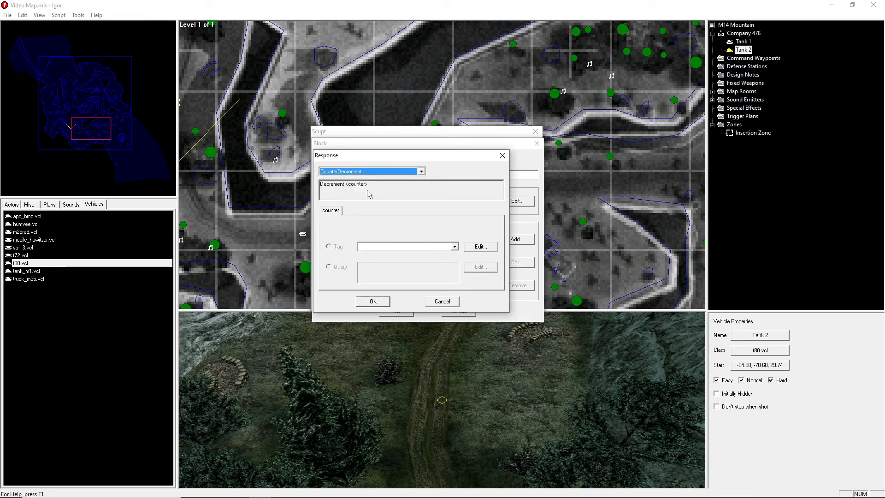
{"action": "left_click", "coordinate": [378, 248]}
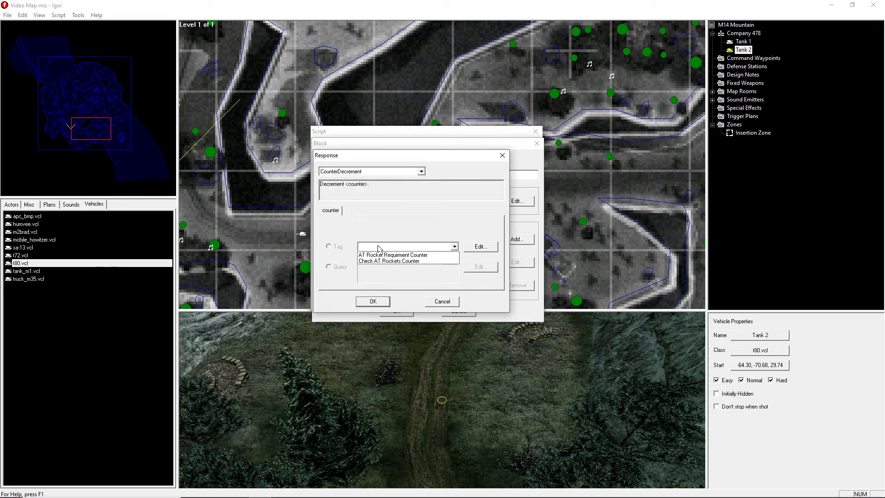
{"action": "left_click", "coordinate": [396, 254]}
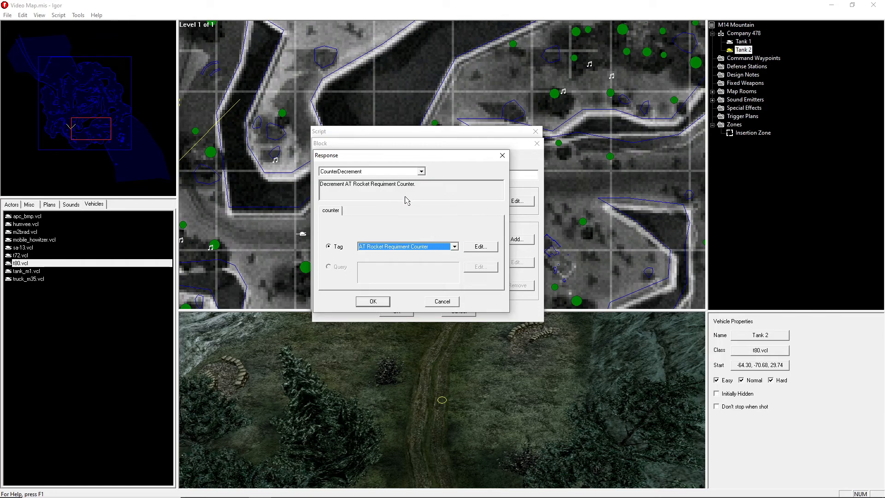
{"action": "left_click", "coordinate": [374, 301]}
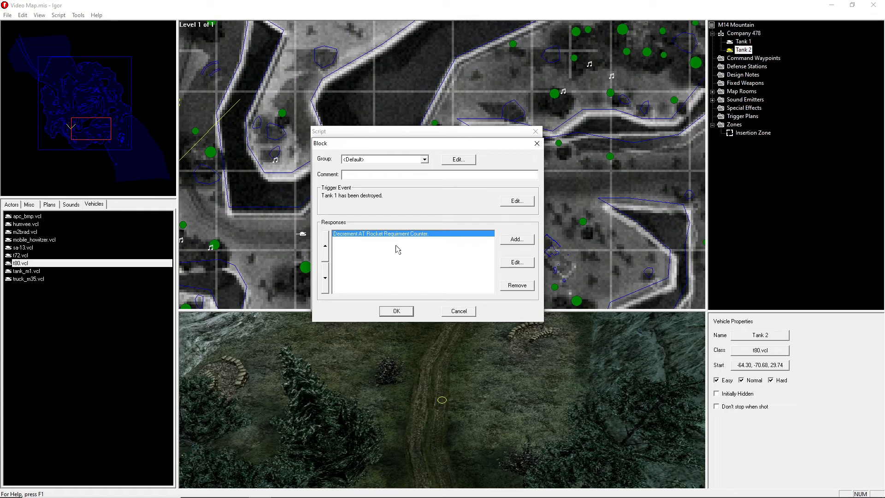
{"action": "left_click", "coordinate": [398, 311]}
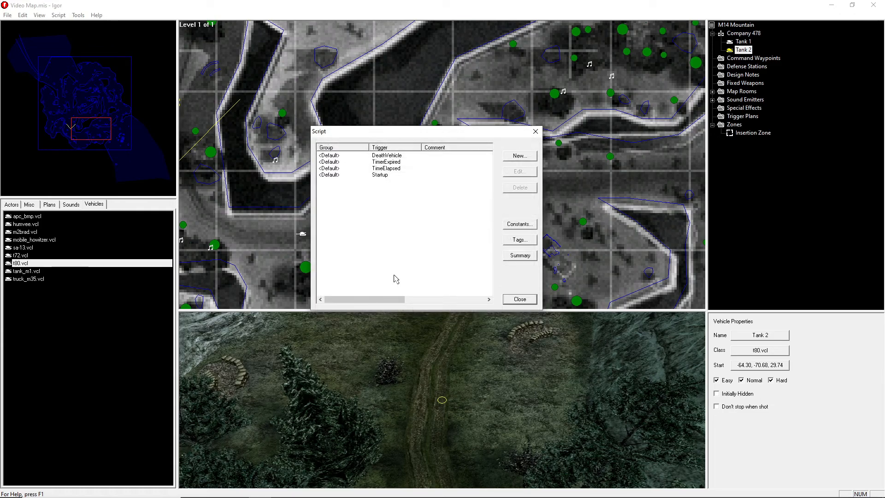
Create another script block with a DeathVehicle trigger event for Tank 2.
{"action": "left_click", "coordinate": [526, 158]}
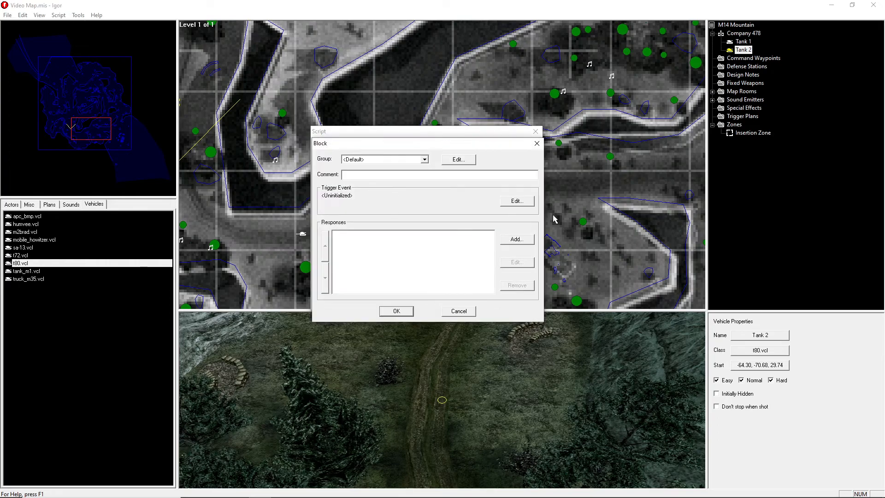
{"action": "left_click", "coordinate": [516, 201]}
{"action": "left_click", "coordinate": [365, 172]}
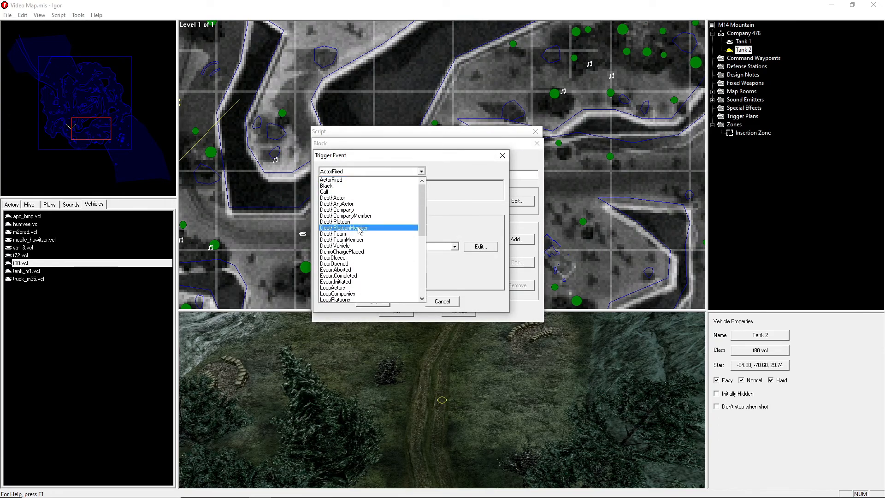
{"action": "left_click", "coordinate": [350, 246]}
{"action": "left_click", "coordinate": [368, 247]}
{"action": "left_click", "coordinate": [379, 261]}
{"action": "left_click", "coordinate": [373, 301]}
Add a CounterDecrement response on the AT Rocket Requirment Counter tag to the Tank 2 block, accept it and close the script.
{"action": "left_click", "coordinate": [516, 239]}
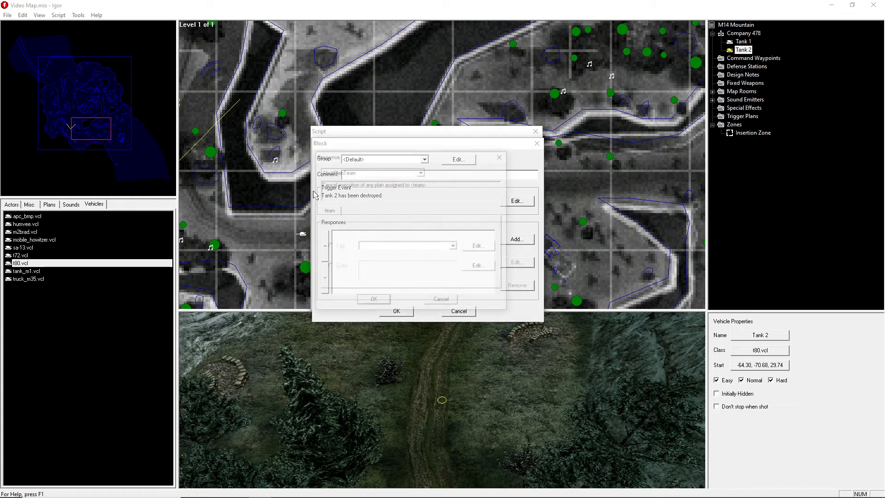
{"action": "left_click", "coordinate": [347, 172]}
{"action": "left_click_drag", "start_coordinate": [422, 194], "coordinate": [422, 201]}
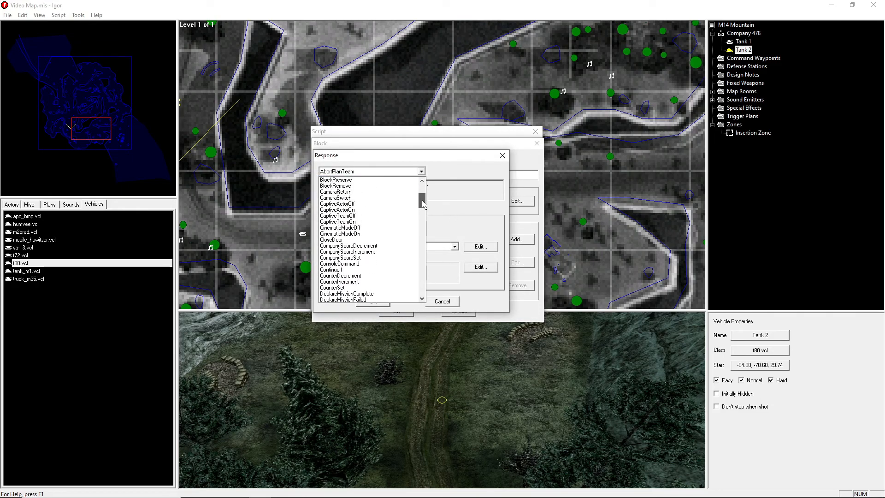
{"action": "left_click", "coordinate": [369, 275]}
{"action": "left_click", "coordinate": [390, 246]}
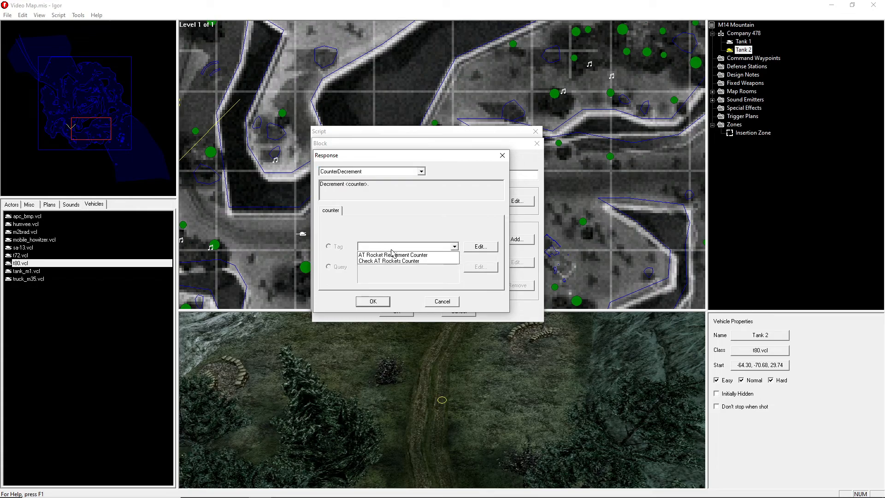
{"action": "left_click", "coordinate": [391, 255]}
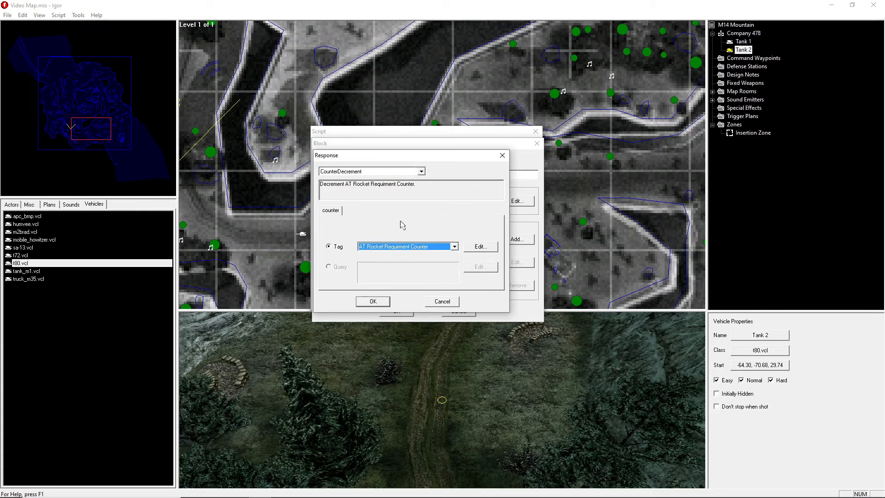
{"action": "left_click", "coordinate": [370, 303]}
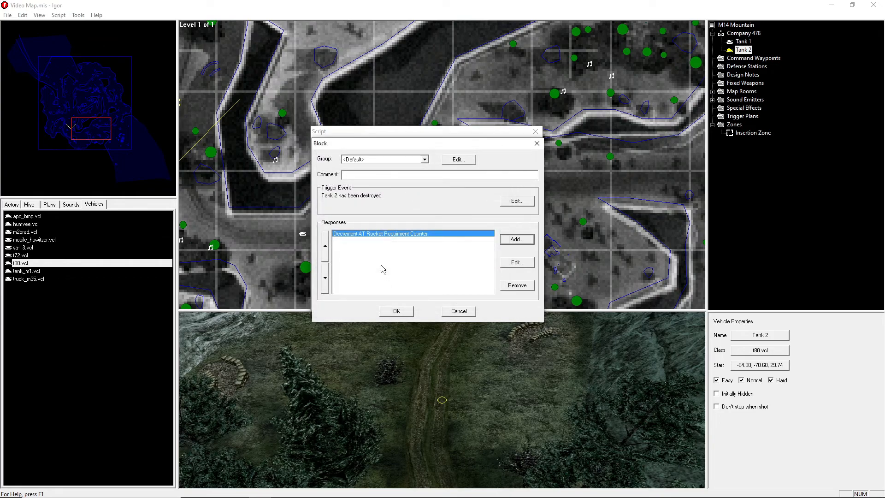
{"action": "left_click", "coordinate": [396, 312]}
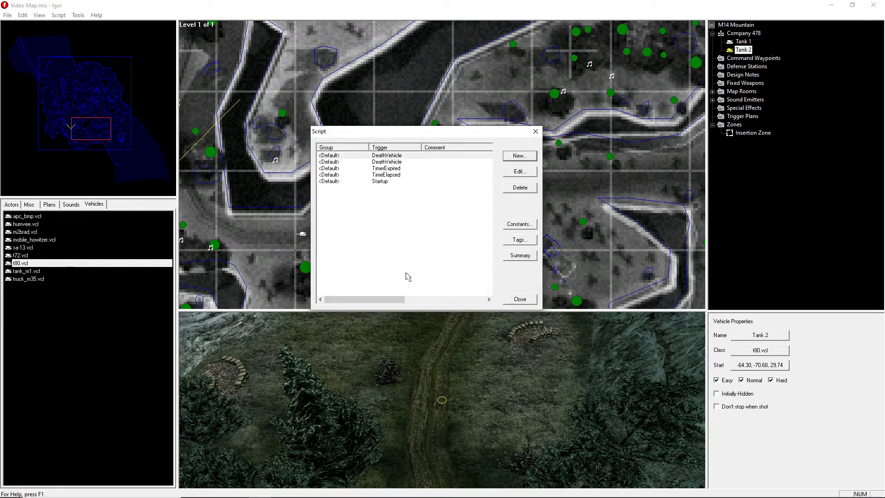
{"action": "left_click", "coordinate": [519, 298]}
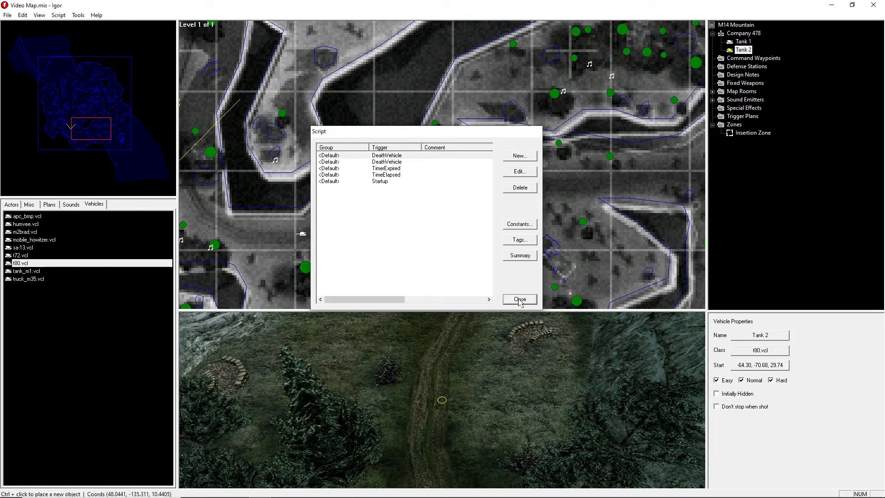
{"action": "left_click", "coordinate": [8, 14]}
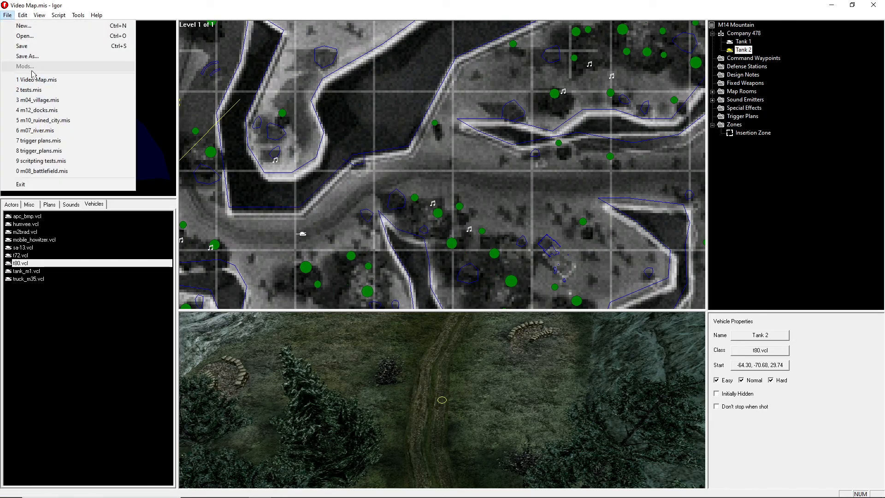
{"action": "left_click", "coordinate": [406, 185]}
{"action": "right_click_drag", "start_coordinate": [282, 149], "coordinate": [371, 152]}
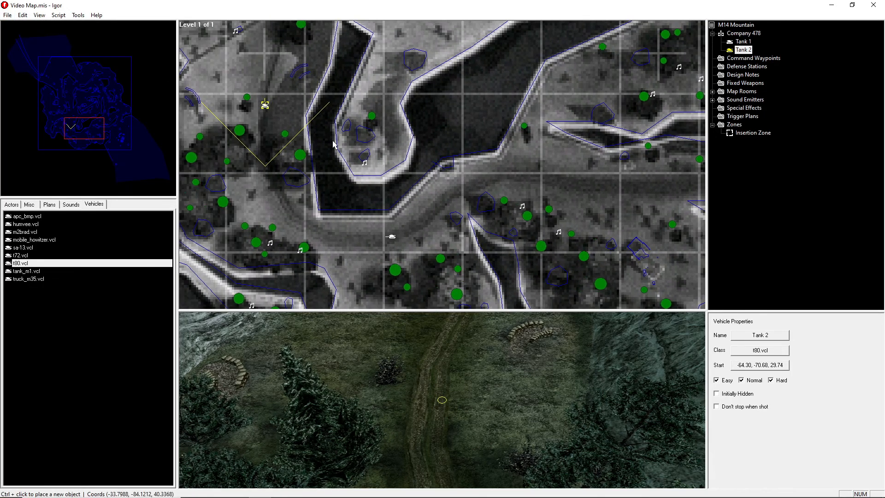
Enable Single Player mode and set the mission name to "ABAB" in the mission properties, and check the map properties.
{"action": "left_click", "coordinate": [735, 24]}
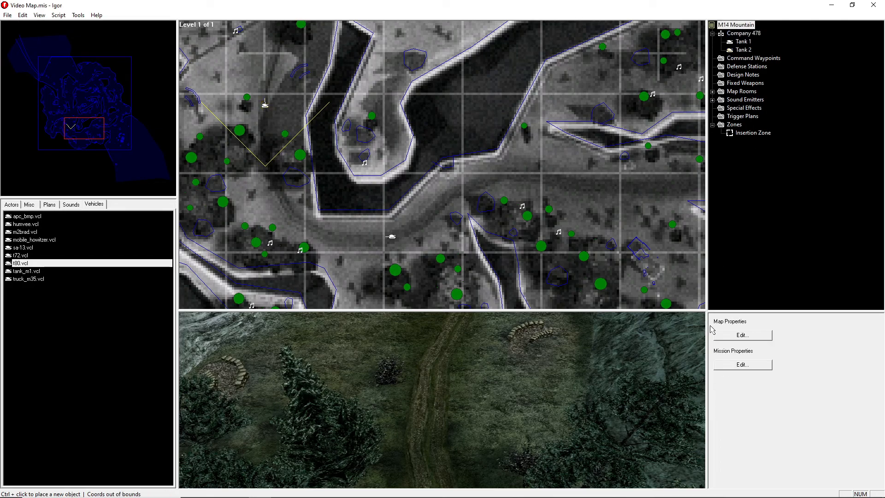
{"action": "left_click", "coordinate": [739, 364]}
{"action": "left_click", "coordinate": [389, 162]}
{"action": "left_click", "coordinate": [431, 233]}
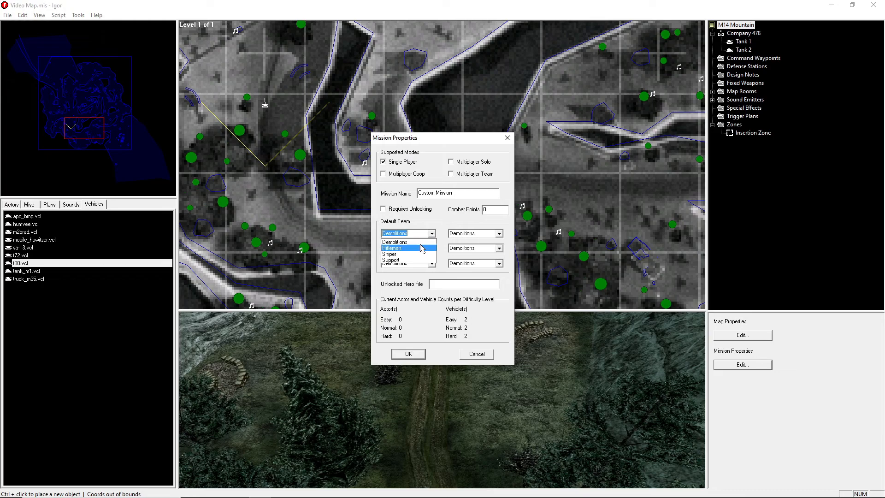
{"action": "left_click", "coordinate": [431, 236]}
{"action": "left_click_drag", "start_coordinate": [458, 193], "coordinate": [381, 193]}
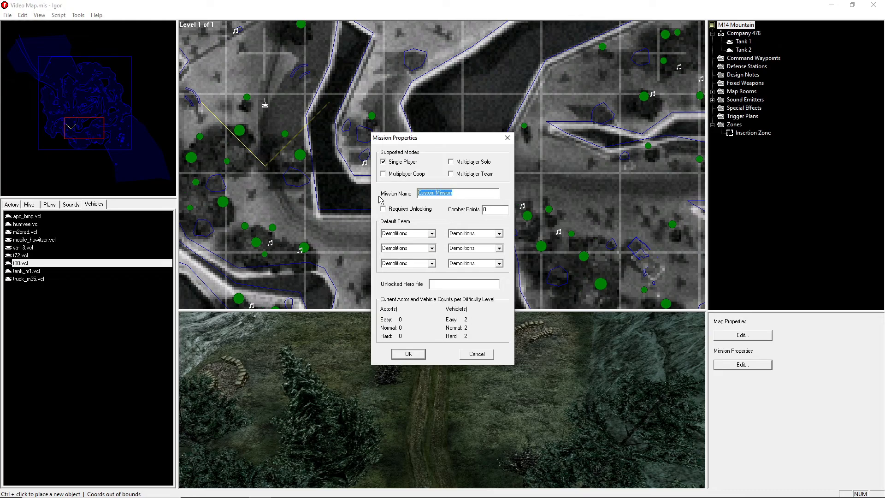
{"action": "type", "text": "ABAB"}
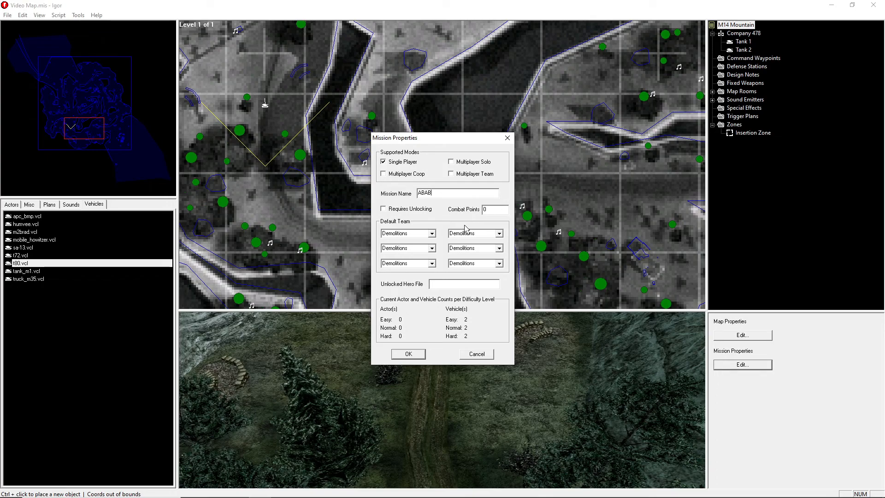
{"action": "left_click", "coordinate": [408, 355]}
{"action": "left_click", "coordinate": [720, 337]}
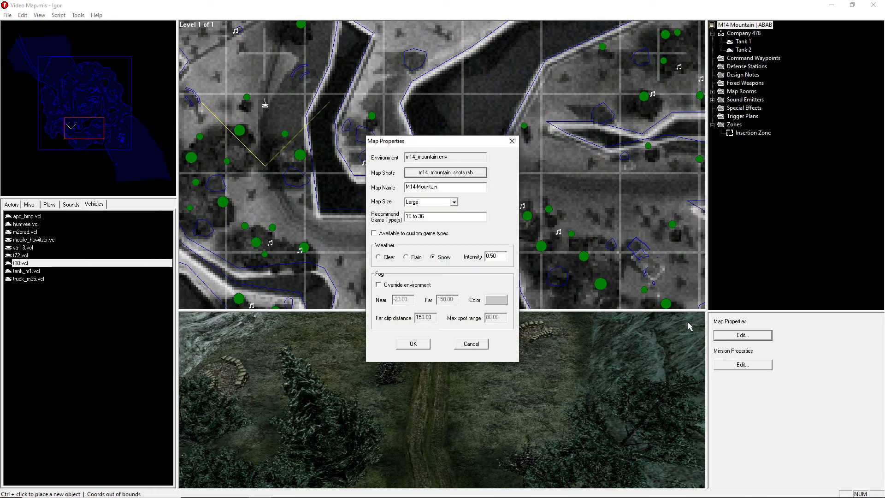
{"action": "left_click", "coordinate": [470, 344]}
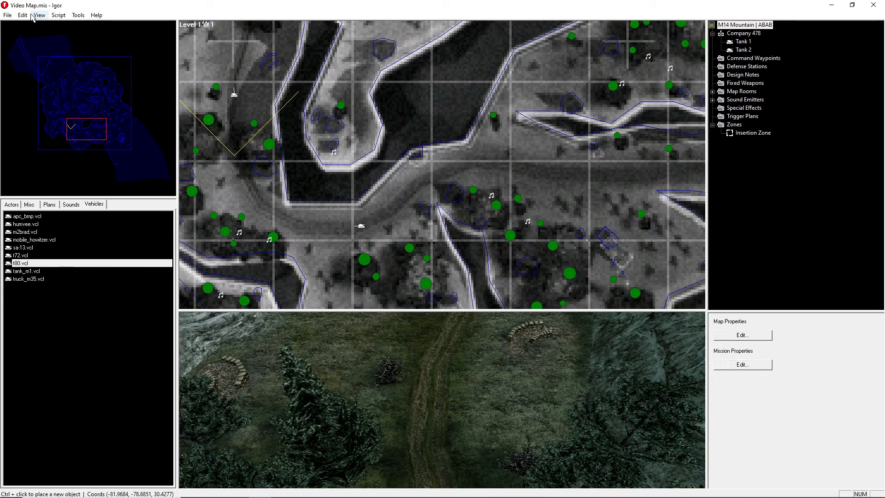
{"action": "left_click", "coordinate": [58, 15]}
{"action": "mouse_move", "coordinate": [77, 15]}
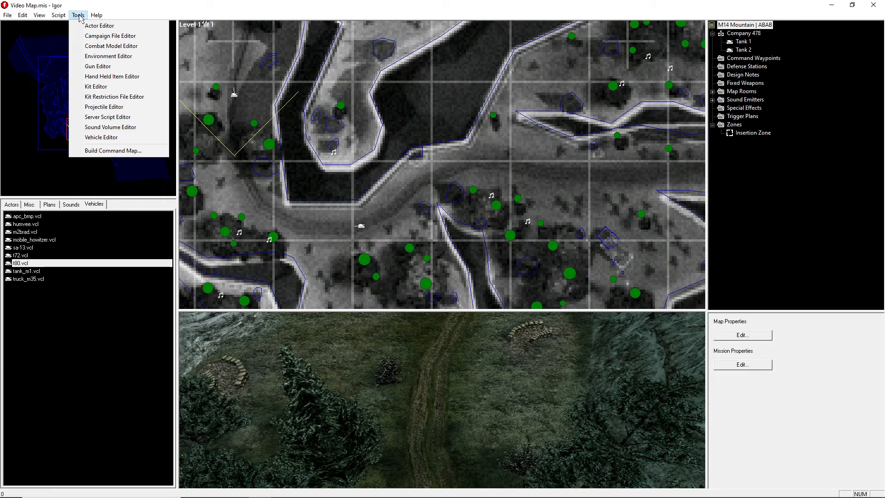
{"action": "left_click", "coordinate": [23, 16]}
{"action": "left_click", "coordinate": [22, 15]}
{"action": "left_click", "coordinate": [44, 69]}
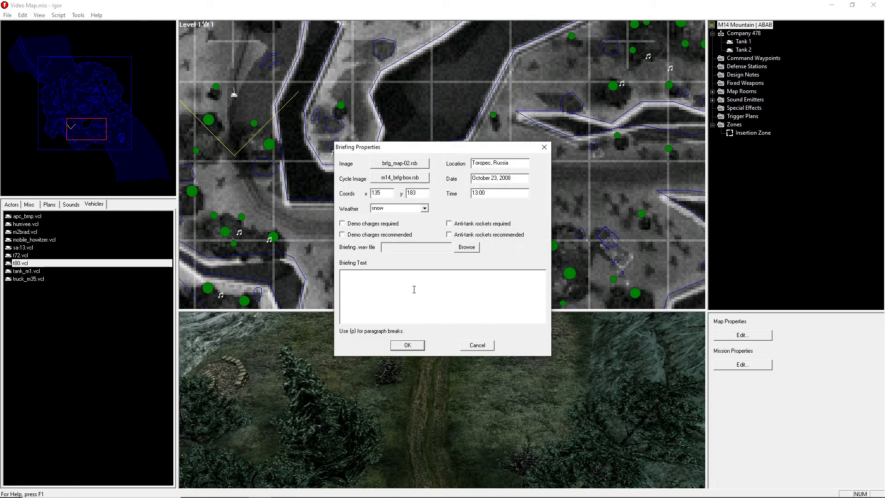
{"action": "left_click", "coordinate": [478, 345]}
Mark anti-tank rockets as required in the briefing properties and accept the change.
{"action": "left_click", "coordinate": [39, 15]}
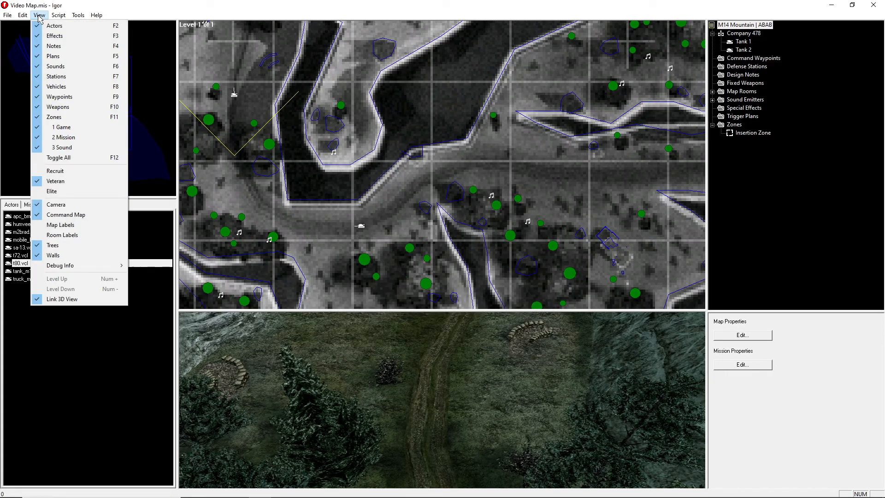
{"action": "mouse_move", "coordinate": [23, 16]}
{"action": "left_click", "coordinate": [42, 69]}
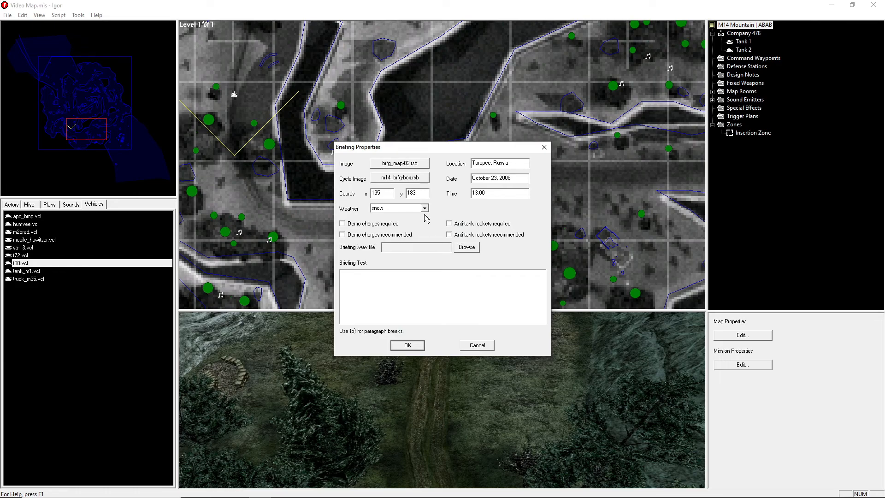
{"action": "left_click", "coordinate": [449, 224]}
{"action": "left_click", "coordinate": [408, 346]}
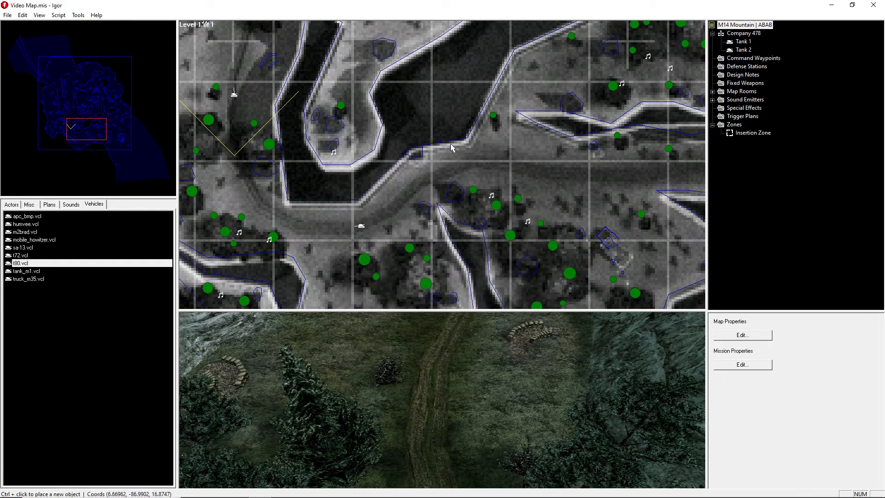
Save the Video Map mission file.
{"action": "scroll", "coordinate": [471, 160], "scroll_direction": "down", "scroll_amount": 4}
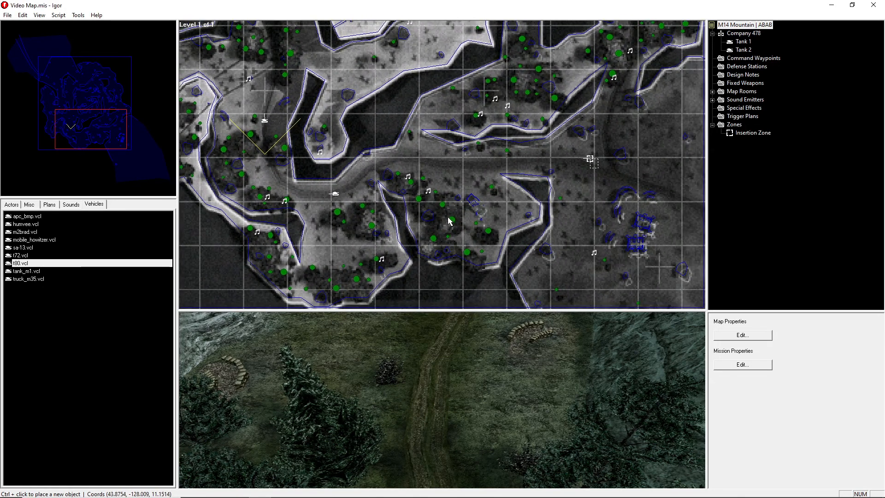
{"action": "left_click", "coordinate": [7, 15]}
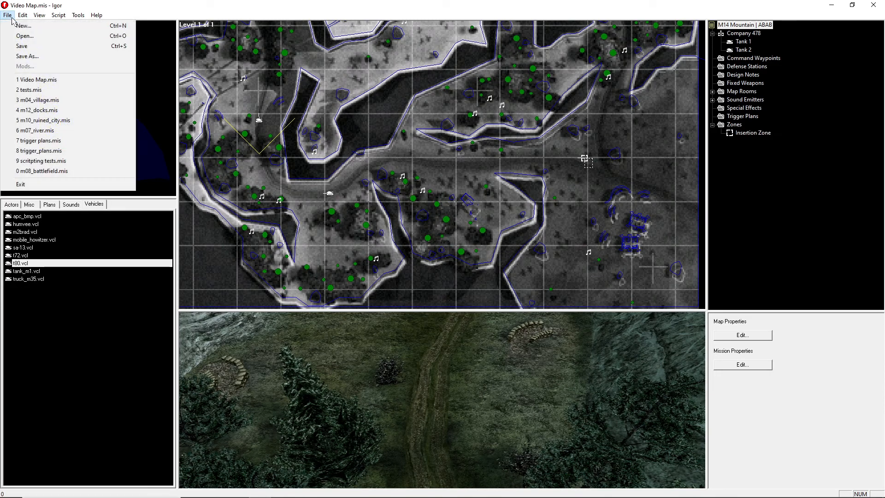
{"action": "left_click", "coordinate": [27, 46]}
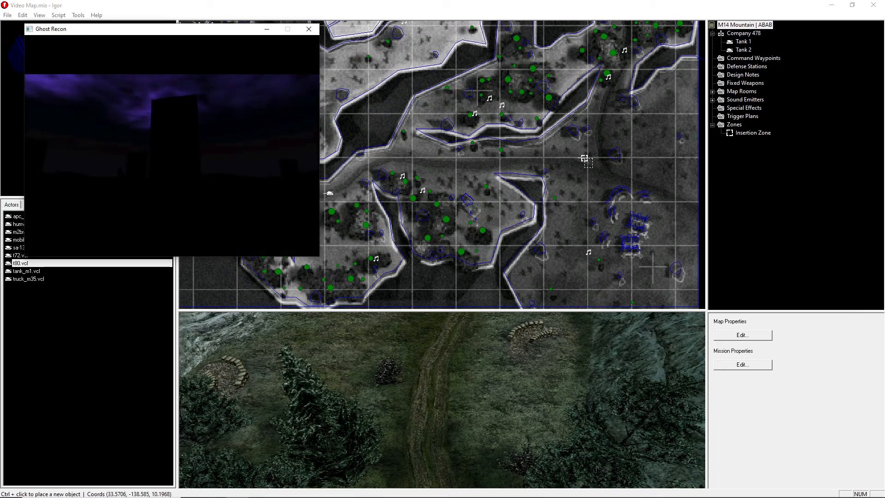
Switch to Ghost Recon, choose the ABAB quick mission and try to start it with a rifleman in Alpha.
{"action": "left_click", "coordinate": [87, 182]}
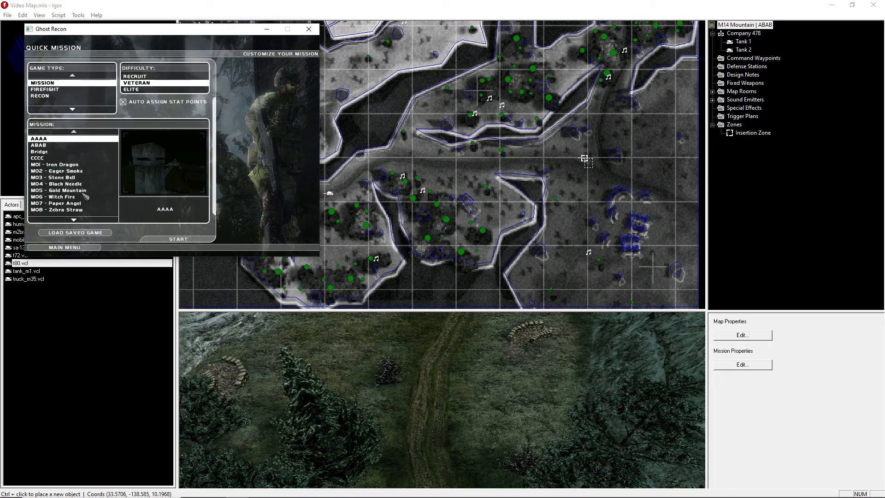
{"action": "left_click", "coordinate": [56, 145]}
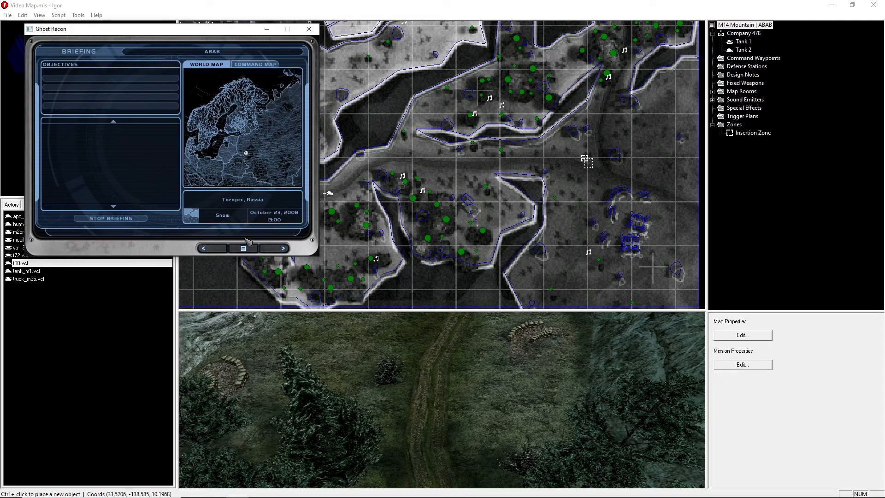
{"action": "left_click", "coordinate": [275, 248]}
{"action": "left_click", "coordinate": [81, 76]}
{"action": "left_click", "coordinate": [277, 248]}
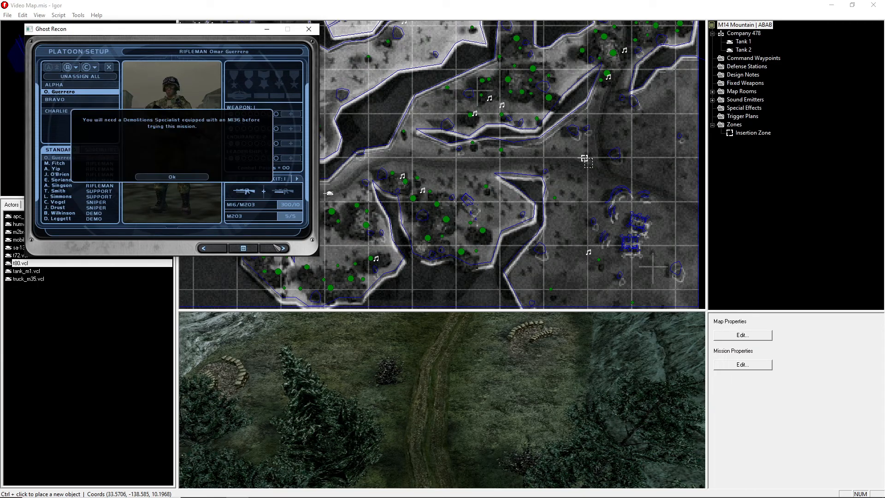
Clear the platoon, assign a demolitions specialist with Demo Kit 2 to Alpha, and start the mission.
{"action": "left_click", "coordinate": [189, 175]}
{"action": "left_click", "coordinate": [110, 67]}
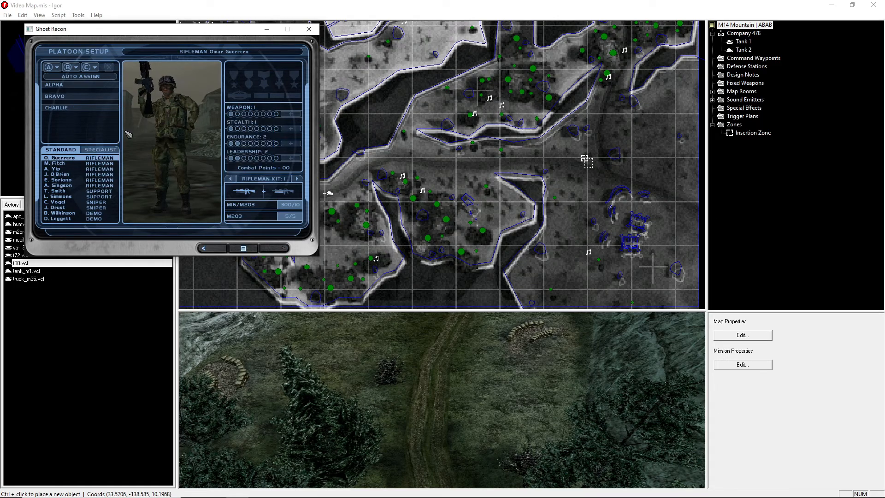
{"action": "left_click", "coordinate": [90, 213]}
{"action": "left_click", "coordinate": [297, 179]}
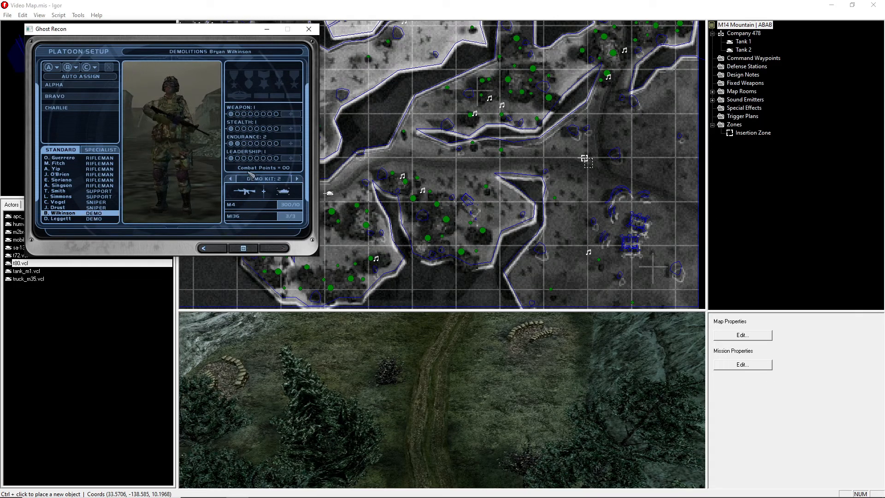
{"action": "left_click", "coordinate": [79, 86]}
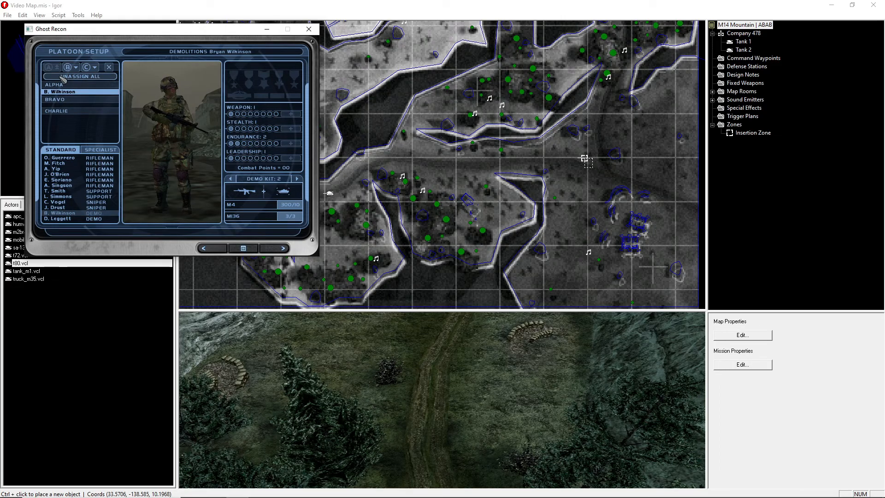
{"action": "left_click", "coordinate": [281, 249]}
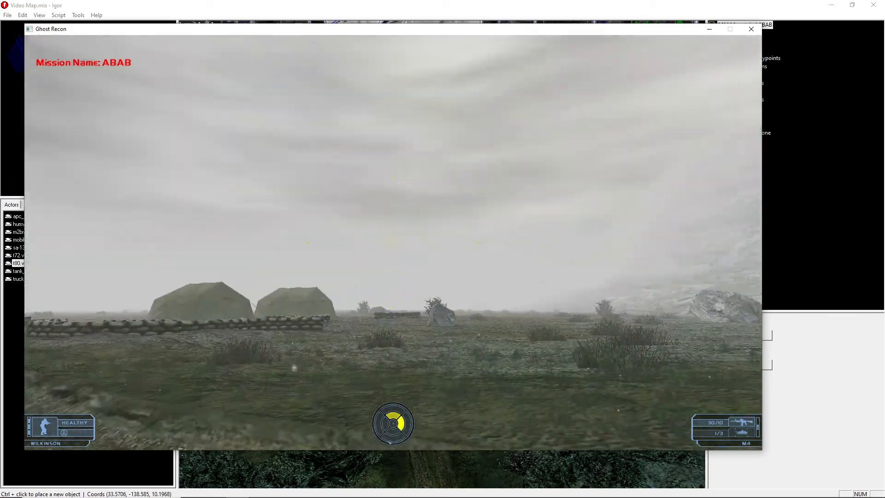
Test the failure condition by readying the M136 and firing two rockets away from the tanks.
{"action": "key", "text": "w"}
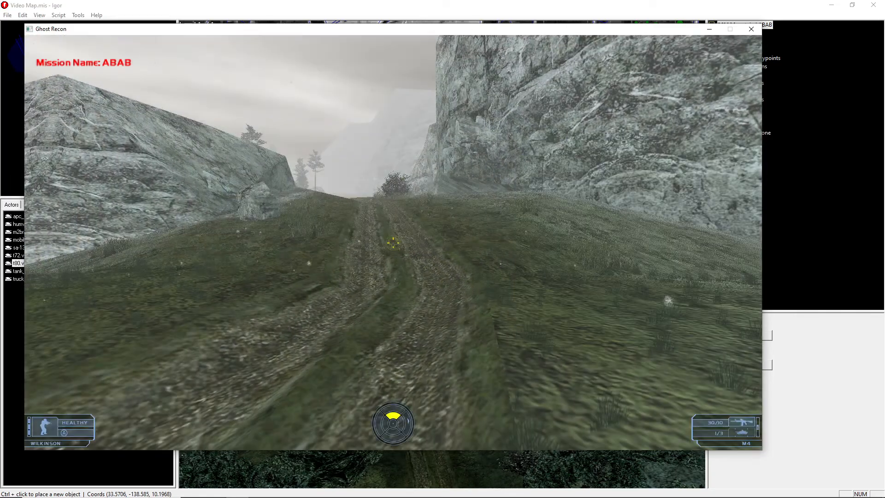
{"action": "key", "text": "2"}
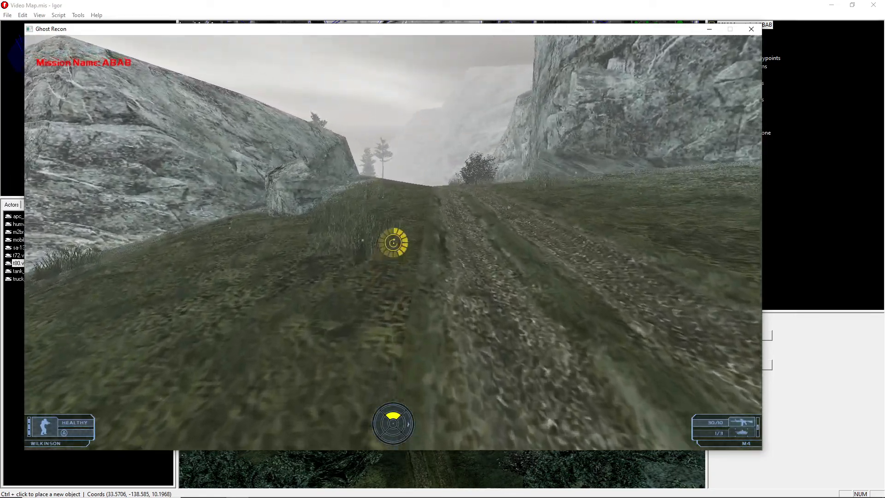
{"action": "key", "text": "w"}
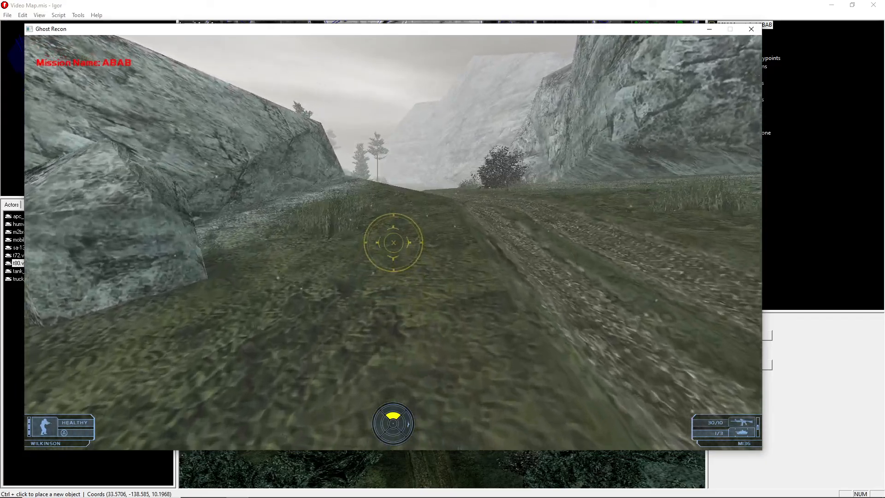
{"action": "key", "text": "w"}
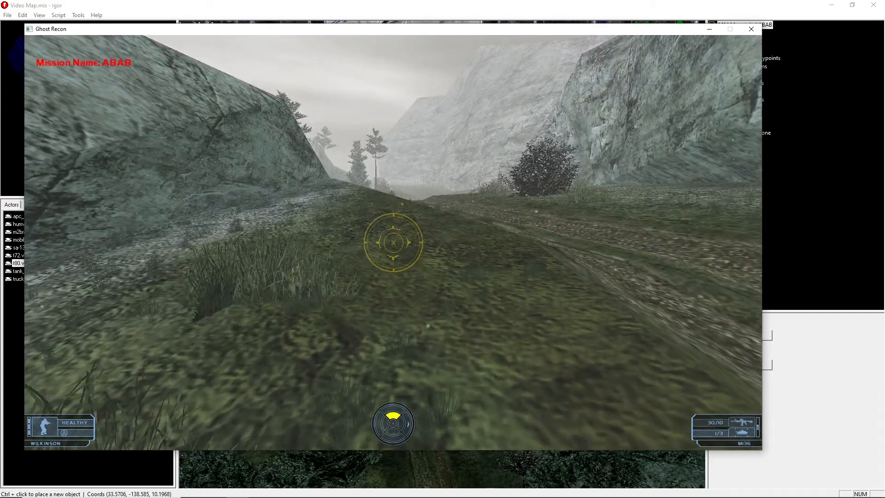
{"action": "key", "text": "c"}
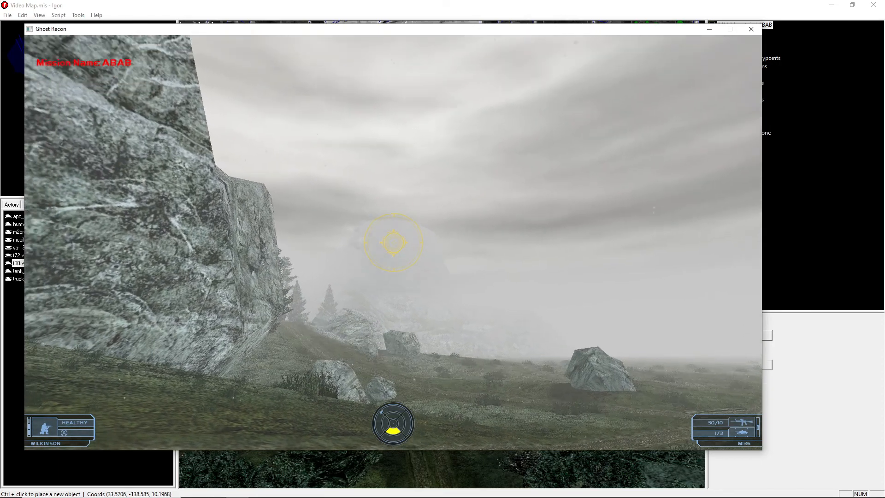
{"action": "left_click", "coordinate": [393, 242]}
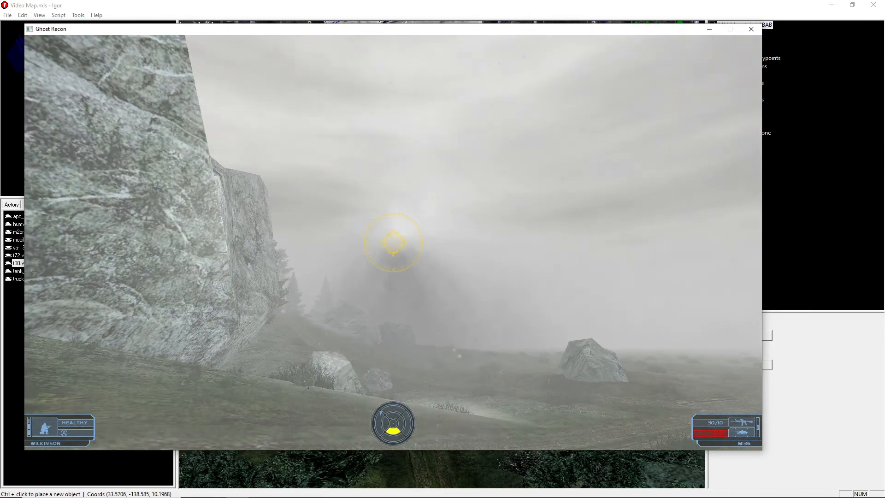
{"action": "key", "text": "r"}
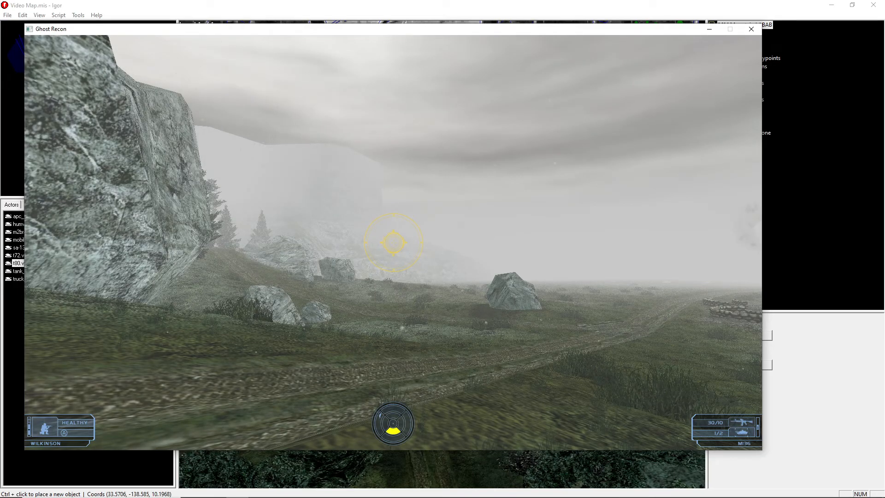
{"action": "left_click", "coordinate": [393, 242]}
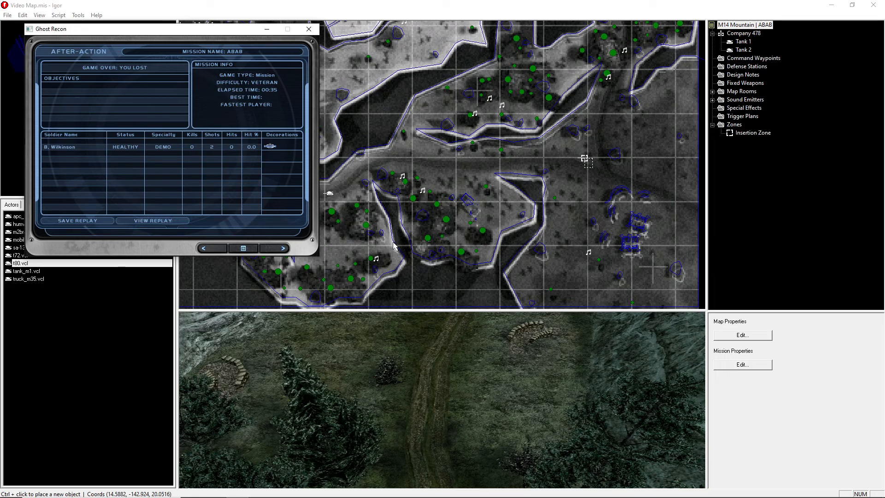
Restart the mission, destroy one tank with a rocket, and waste the other two rockets to test the lowered requirement.
{"action": "left_click", "coordinate": [233, 248]}
{"action": "left_click", "coordinate": [205, 167]}
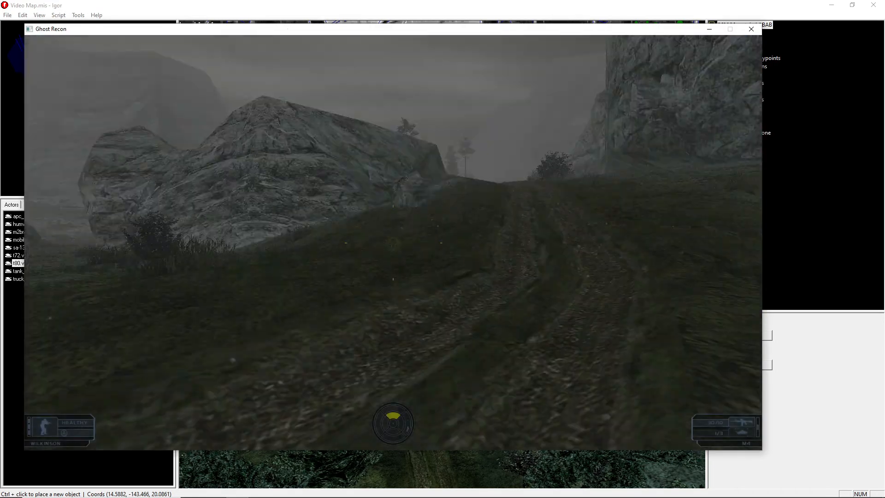
{"action": "key", "text": "w"}
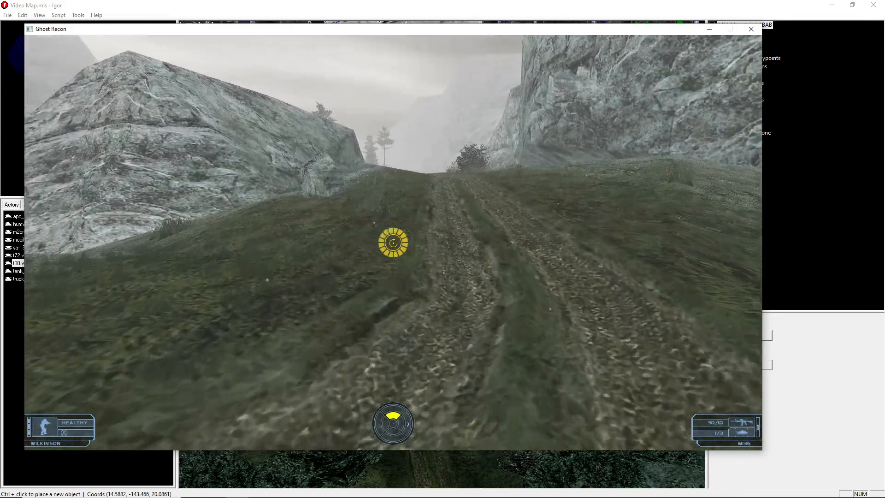
{"action": "key", "text": "w"}
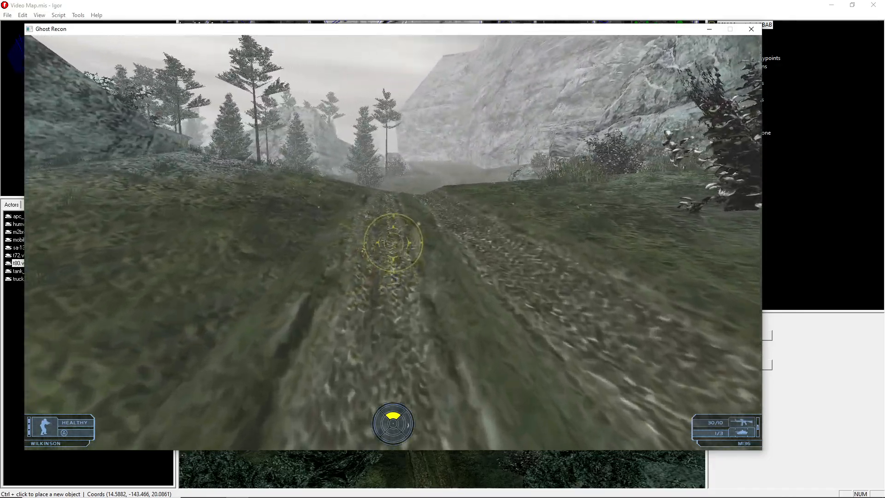
{"action": "key", "text": "w"}
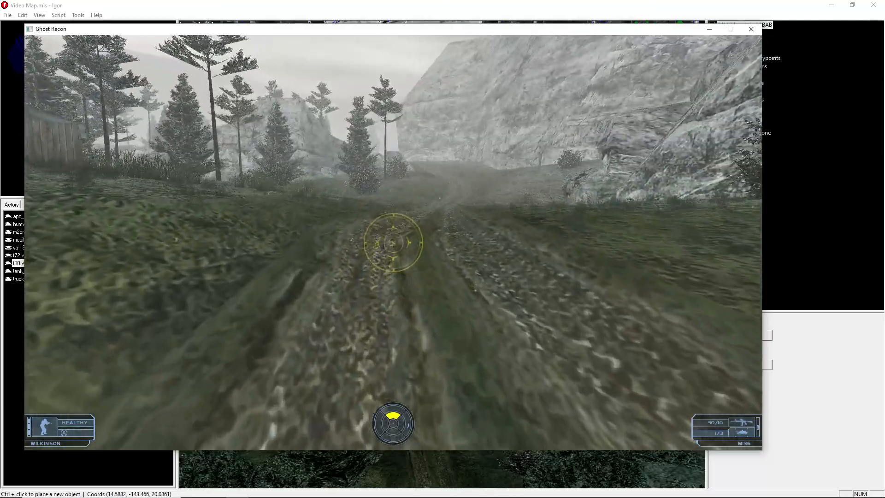
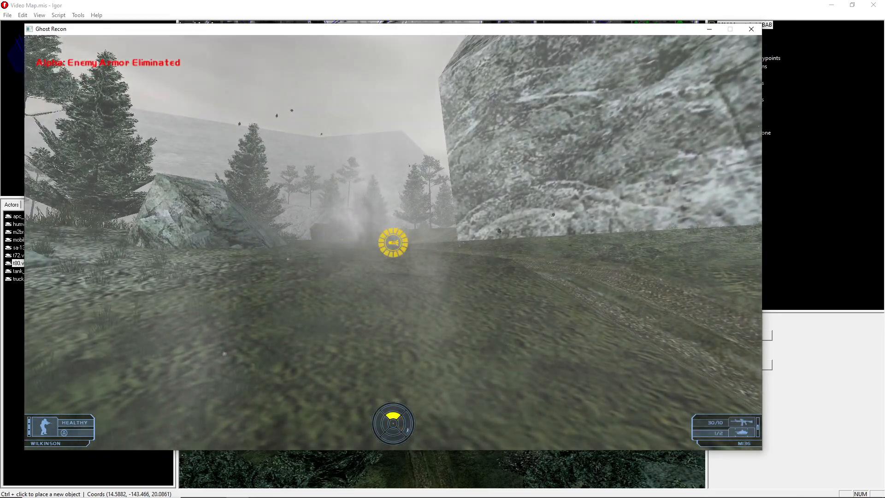
{"action": "left_click", "coordinate": [393, 242]}
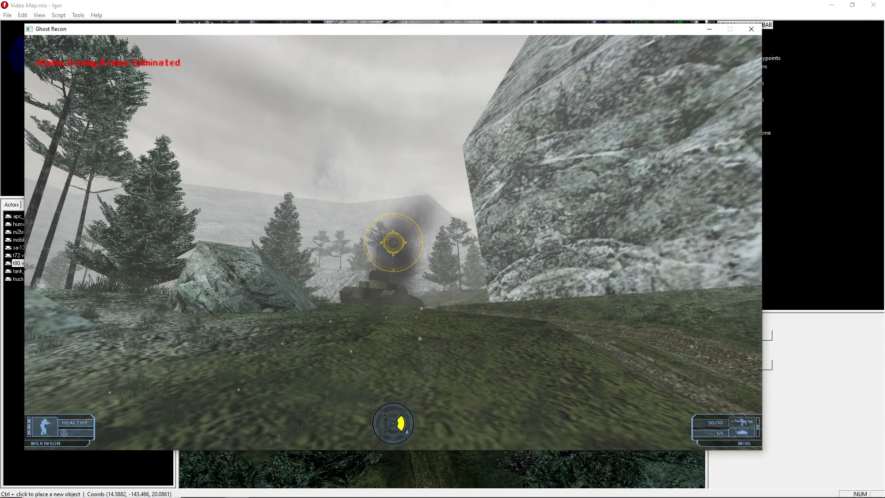
{"action": "left_click", "coordinate": [393, 242]}
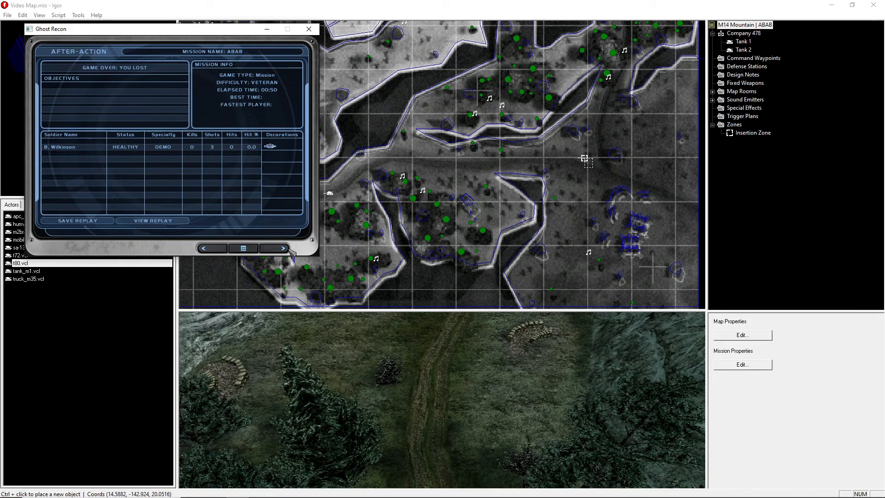
Leave the after-action screen and quit Ghost Recon to return to Igor.
{"action": "left_click", "coordinate": [213, 249]}
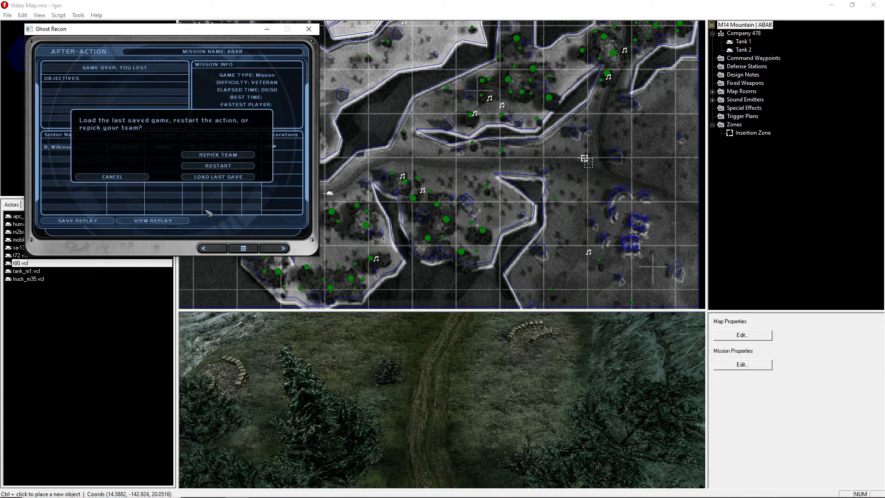
{"action": "left_click", "coordinate": [138, 178]}
{"action": "left_click", "coordinate": [278, 249]}
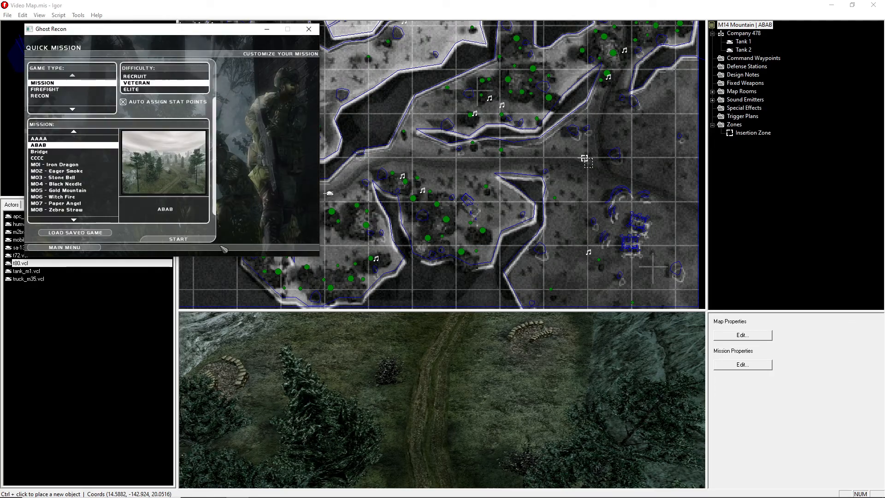
{"action": "left_click", "coordinate": [96, 243]}
{"action": "left_click", "coordinate": [81, 244]}
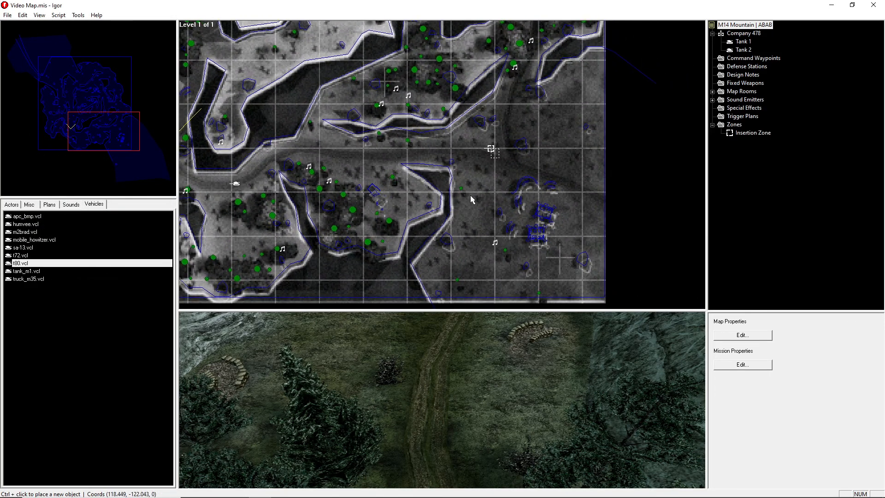
Open the mission script and examine its DeathVehicle, TimerExpired and TimeElapsed blocks.
{"action": "left_click", "coordinate": [59, 15]}
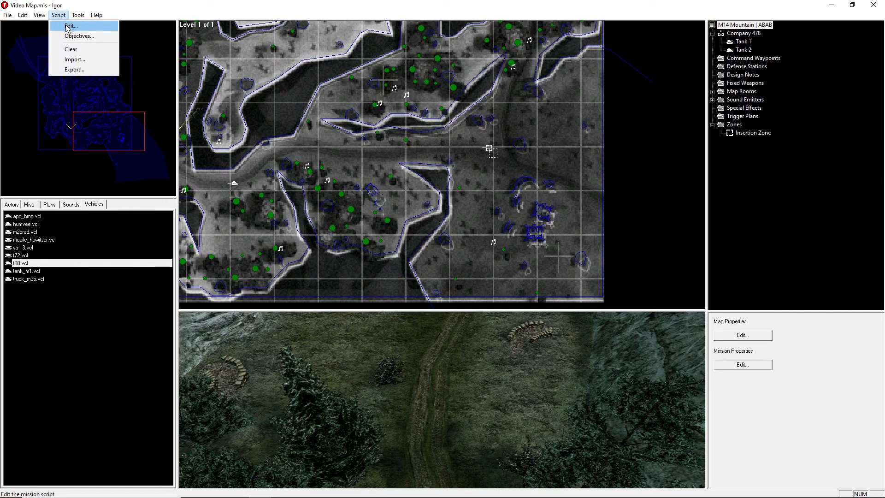
{"action": "left_click", "coordinate": [69, 26]}
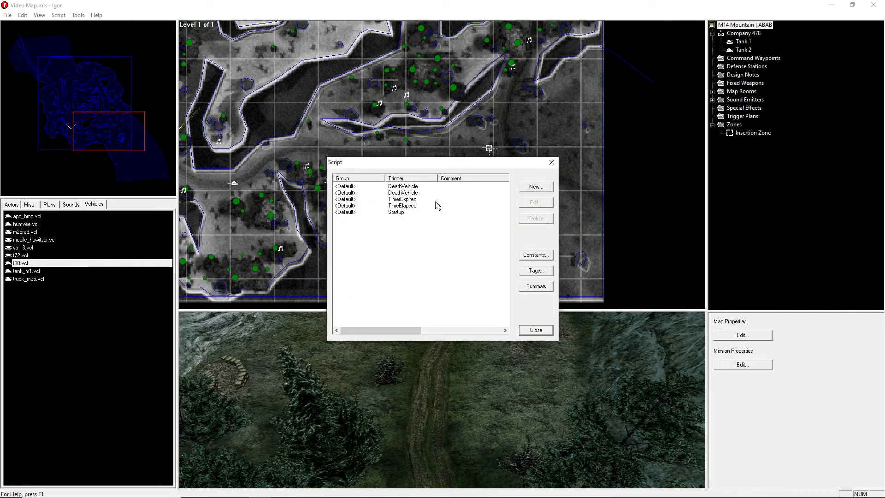
{"action": "left_click", "coordinate": [419, 187]}
{"action": "left_click", "coordinate": [420, 192]}
{"action": "left_click", "coordinate": [415, 187]}
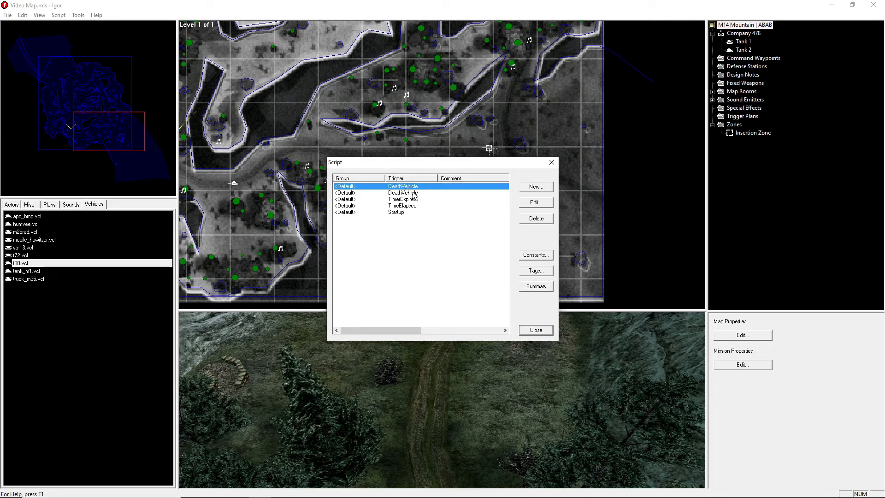
{"action": "left_click", "coordinate": [416, 199]}
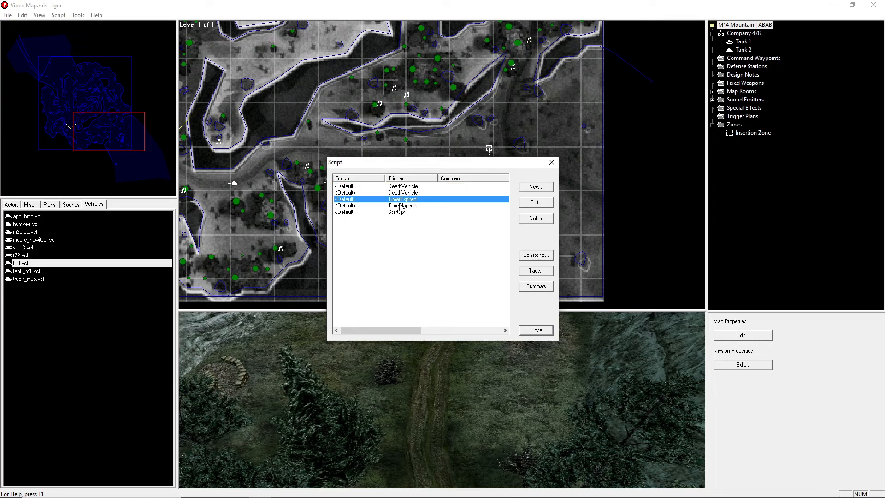
{"action": "left_click", "coordinate": [400, 205]}
{"action": "left_click", "coordinate": [415, 200]}
{"action": "left_click", "coordinate": [413, 205]}
{"action": "left_click", "coordinate": [411, 199]}
{"action": "left_click", "coordinate": [413, 206]}
Review and delete the script block triggered when AT Rockets Check Timer expires.
{"action": "left_click", "coordinate": [408, 199]}
{"action": "left_click", "coordinate": [530, 203]}
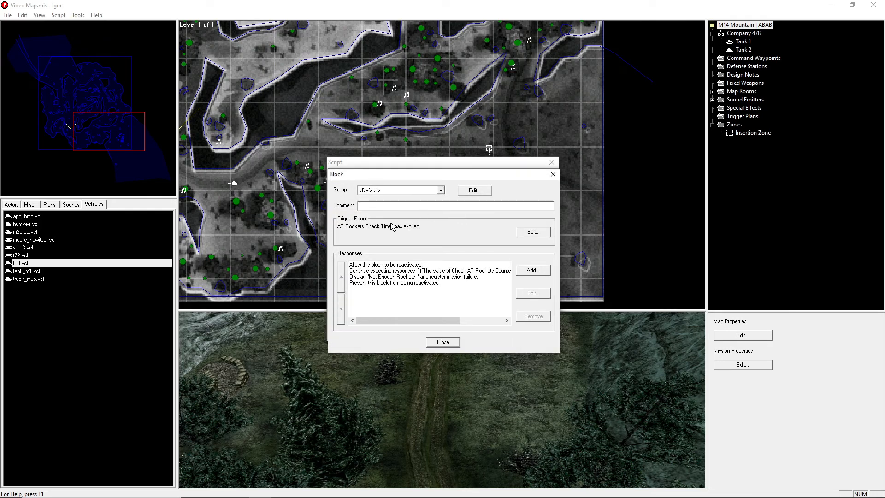
{"action": "left_click", "coordinate": [443, 341]}
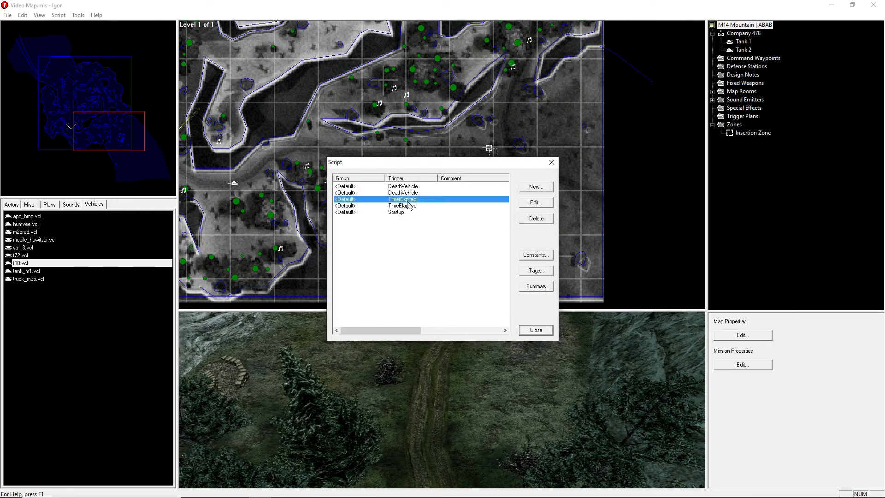
{"action": "left_click", "coordinate": [529, 219]}
{"action": "left_click", "coordinate": [465, 274]}
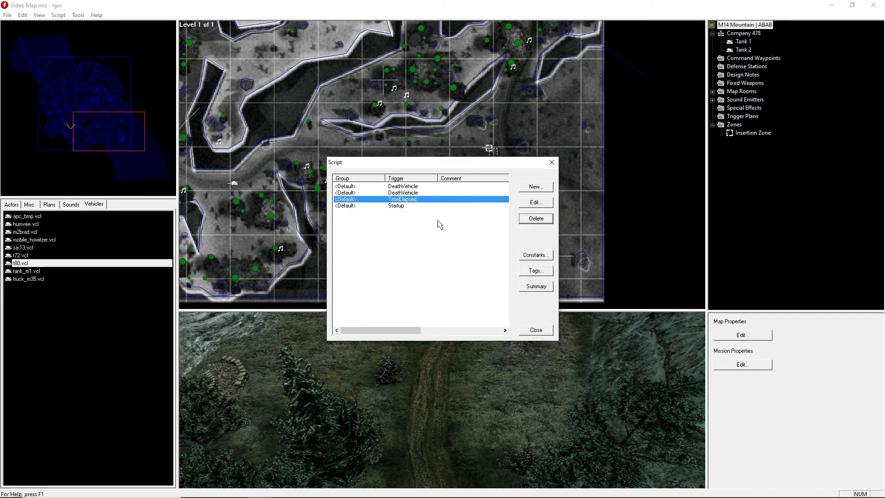
Check the tag references, and remove the Check AT Rockets Counter increment and AT Rockets Check Timer responses from the 5-second block.
{"action": "left_click", "coordinate": [530, 270]}
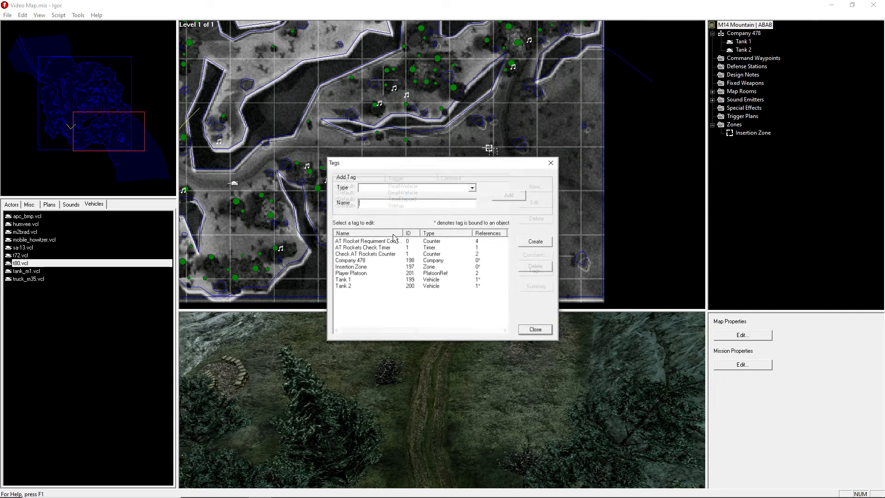
{"action": "left_click", "coordinate": [363, 249]}
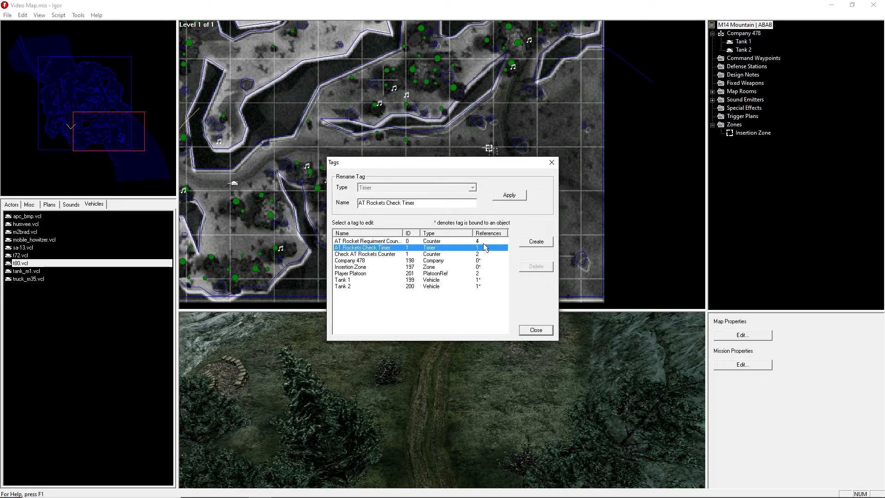
{"action": "left_click", "coordinate": [393, 254]}
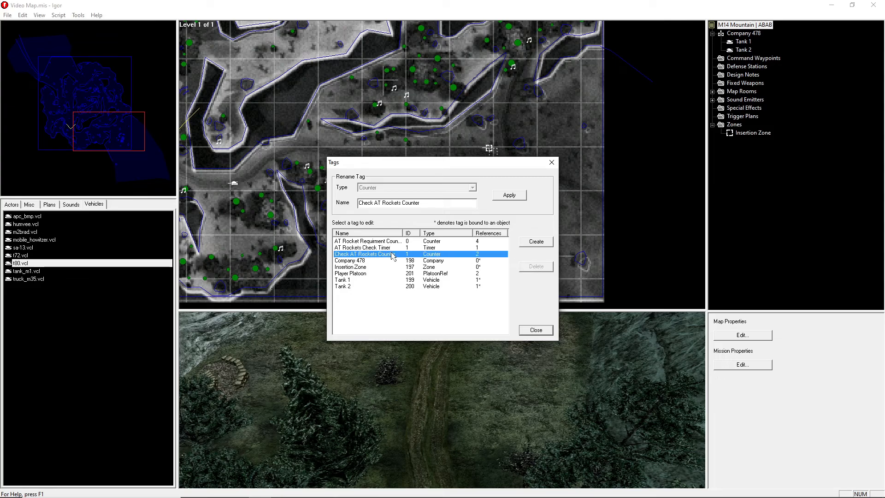
{"action": "left_click", "coordinate": [533, 329]}
{"action": "left_click", "coordinate": [402, 200]}
{"action": "left_click", "coordinate": [534, 202]}
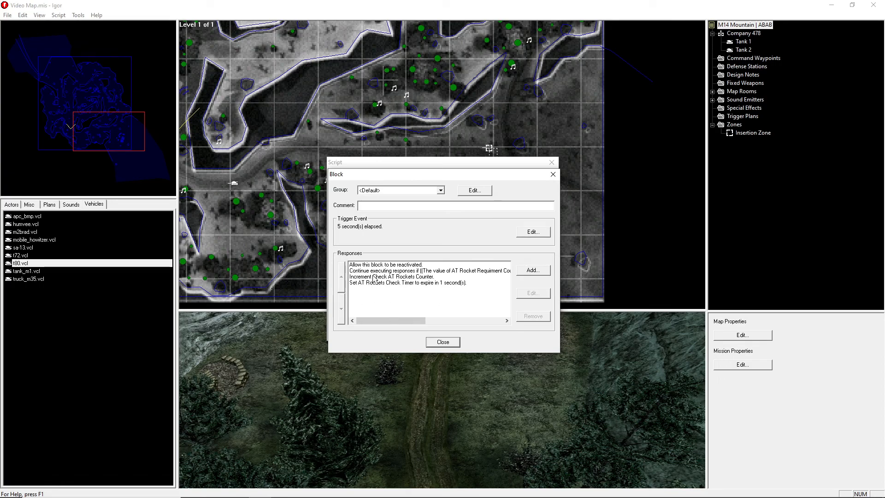
{"action": "left_click", "coordinate": [374, 276]}
{"action": "left_click", "coordinate": [533, 317]}
{"action": "left_click", "coordinate": [533, 317]}
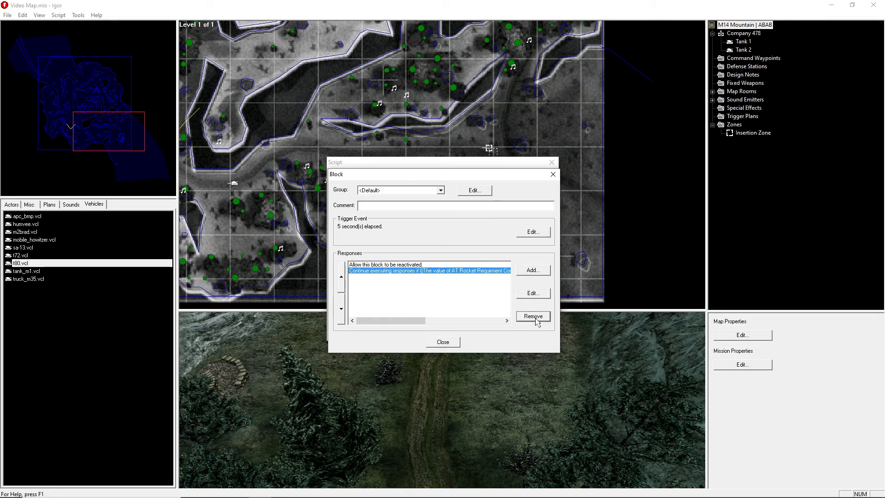
{"action": "left_click", "coordinate": [443, 343]}
Delete the AT Rockets Check Timer tag from the script's tags.
{"action": "left_click", "coordinate": [533, 271]}
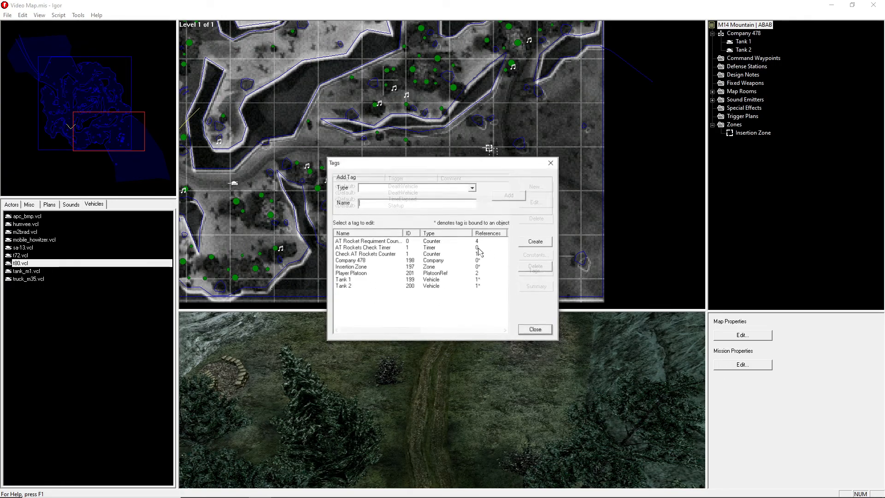
{"action": "left_click", "coordinate": [394, 248]}
{"action": "left_click", "coordinate": [526, 267]}
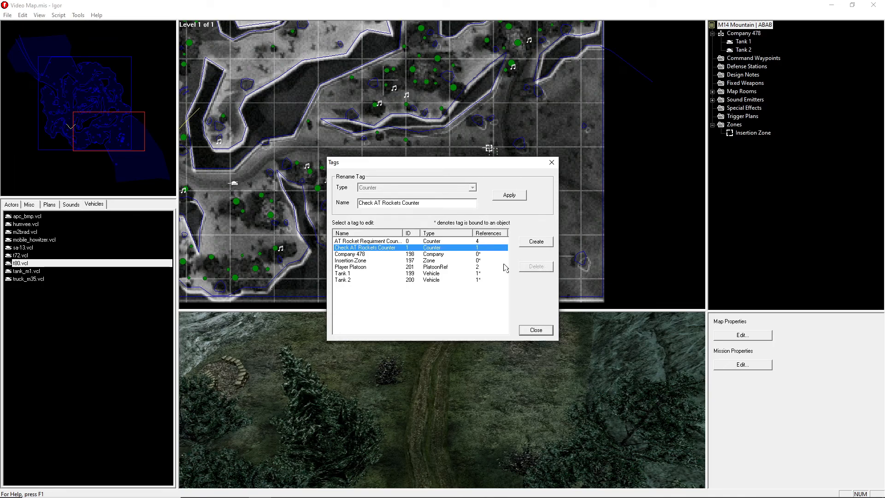
{"action": "left_click", "coordinate": [390, 253]}
{"action": "left_click", "coordinate": [388, 248]}
{"action": "left_click", "coordinate": [536, 329]}
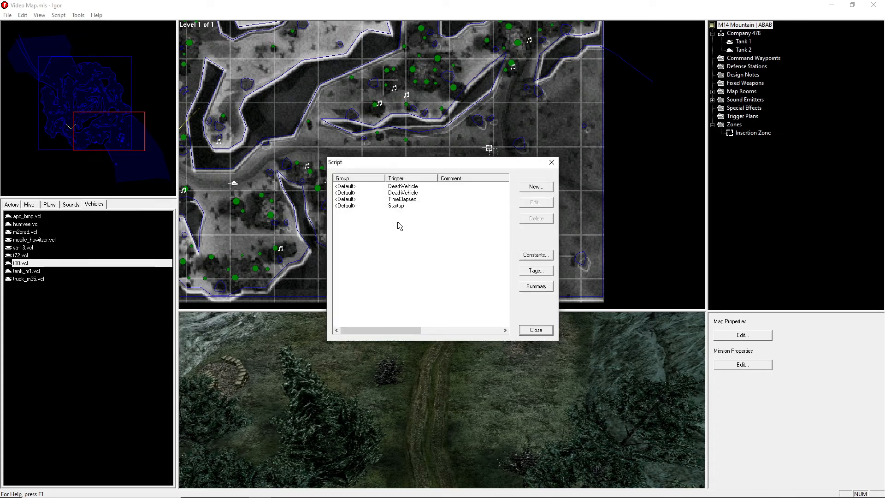
Remove the response setting Check AT Rockets Counter to 0 from the startup block.
{"action": "left_click", "coordinate": [400, 192]}
{"action": "left_click", "coordinate": [530, 202]}
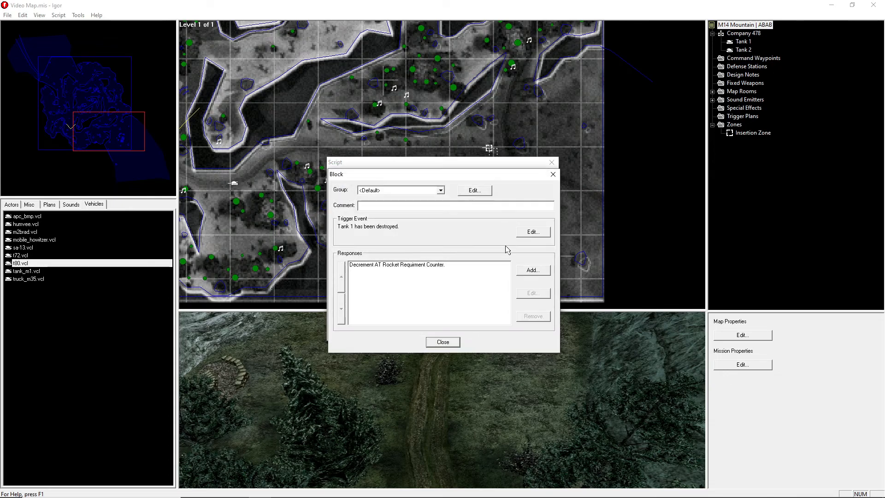
{"action": "left_click", "coordinate": [442, 341]}
{"action": "left_click", "coordinate": [417, 201]}
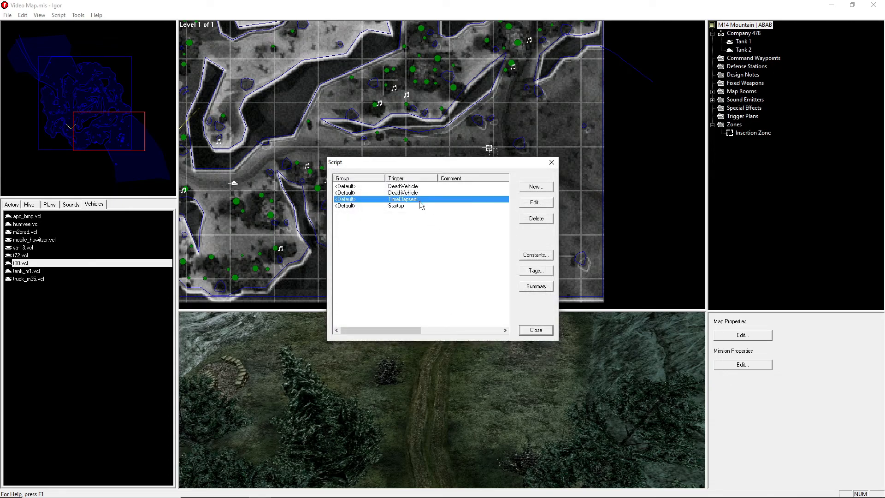
{"action": "left_click", "coordinate": [457, 206]}
{"action": "left_click", "coordinate": [525, 204]}
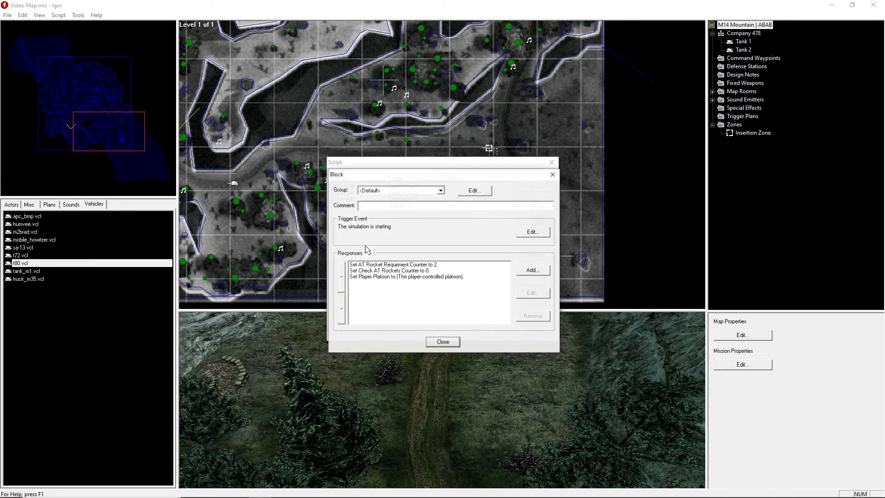
{"action": "left_click", "coordinate": [408, 271]}
{"action": "left_click", "coordinate": [533, 317]}
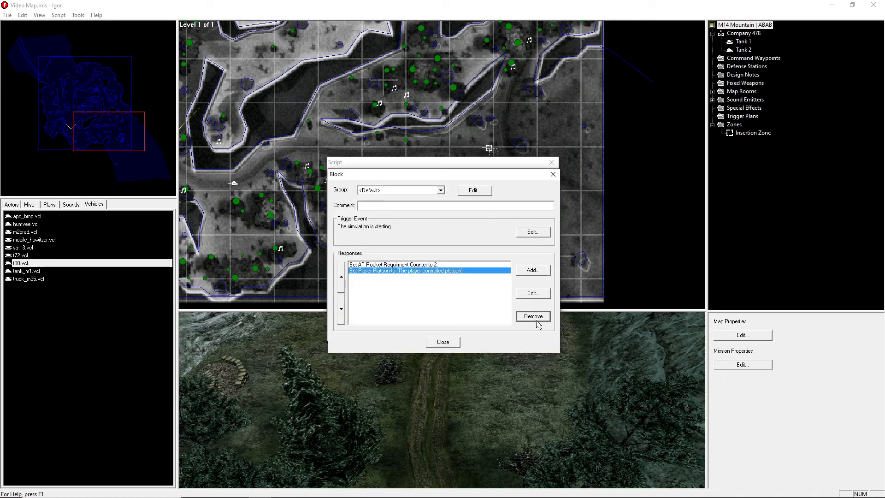
{"action": "left_click", "coordinate": [443, 342]}
Delete the Check AT Rockets Counter tag from the script's tags.
{"action": "left_click", "coordinate": [424, 199]}
{"action": "left_click", "coordinate": [539, 272]}
{"action": "left_click", "coordinate": [376, 249]}
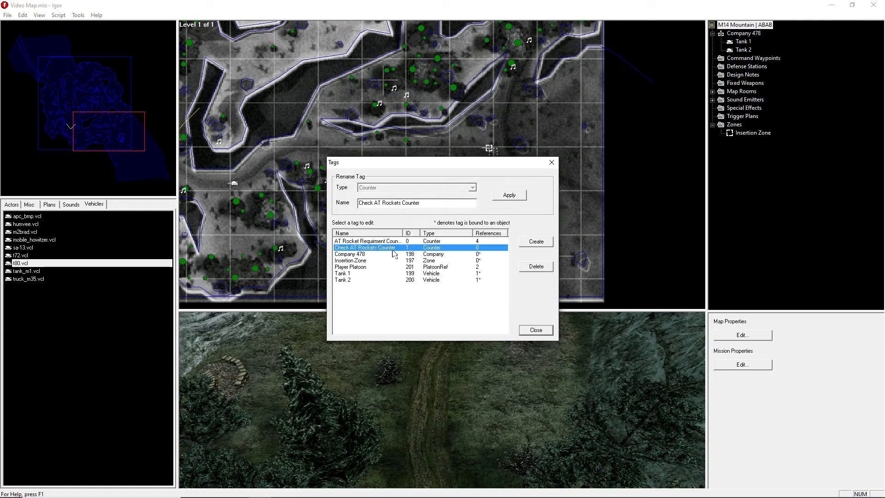
{"action": "left_click", "coordinate": [544, 272]}
{"action": "left_click", "coordinate": [540, 331]}
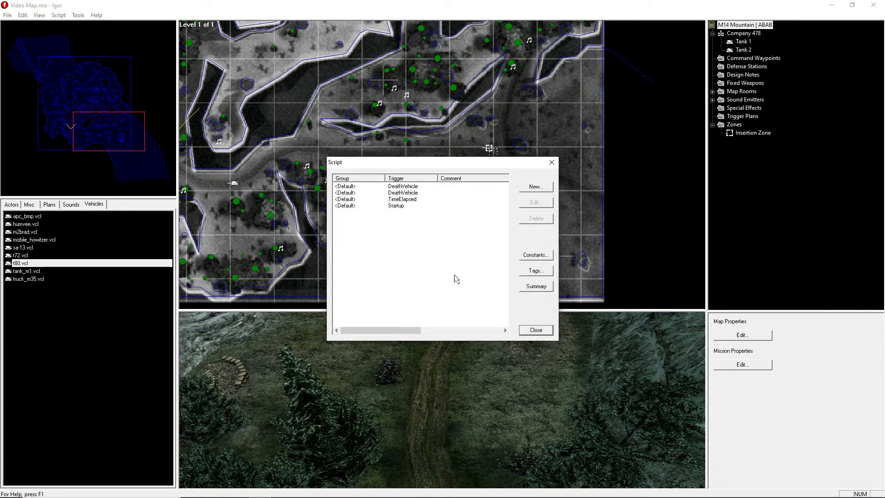
Review the 5-second block's continue condition and add a DeclareMissionFailed response with the text "Not Enough Rockets".
{"action": "left_click", "coordinate": [401, 199]}
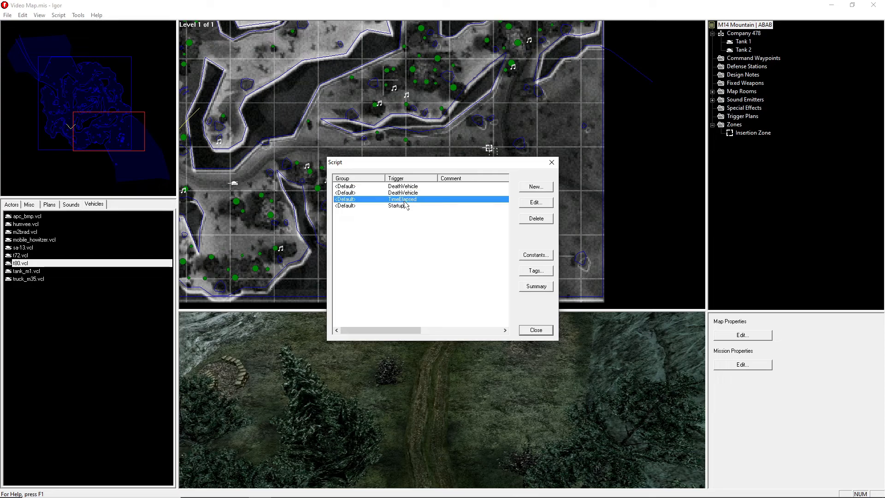
{"action": "left_click", "coordinate": [534, 205]}
{"action": "left_click", "coordinate": [377, 272]}
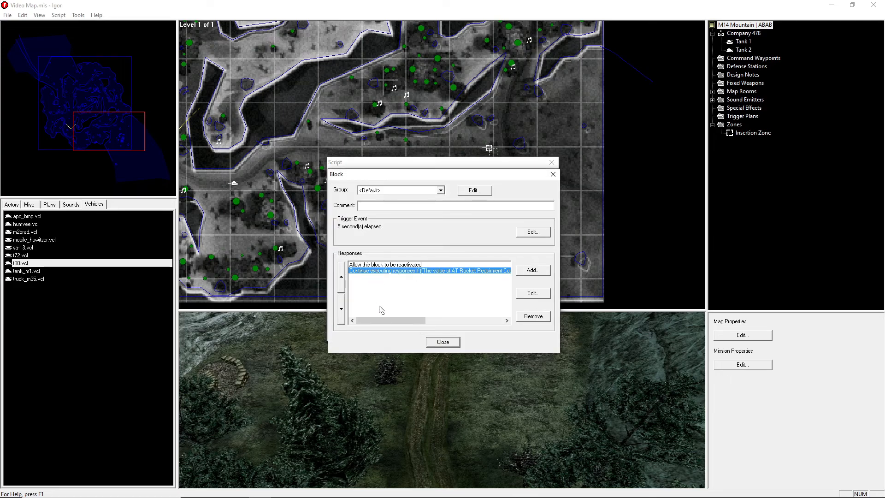
{"action": "mouse_move", "coordinate": [378, 321]}
{"action": "left_mouse_down"}
{"action": "mouse_move", "coordinate": [385, 323]}
{"action": "mouse_move", "coordinate": [366, 320]}
{"action": "left_mouse_up"}
{"action": "left_click_drag", "start_coordinate": [389, 319], "coordinate": [441, 323]}
{"action": "left_click_drag", "start_coordinate": [442, 321], "coordinate": [379, 322]}
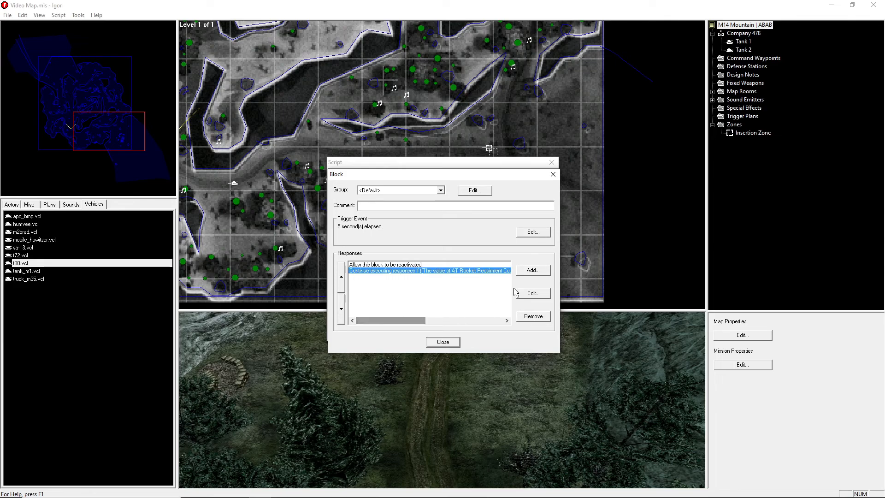
{"action": "left_click", "coordinate": [534, 270]}
{"action": "left_click", "coordinate": [377, 203]}
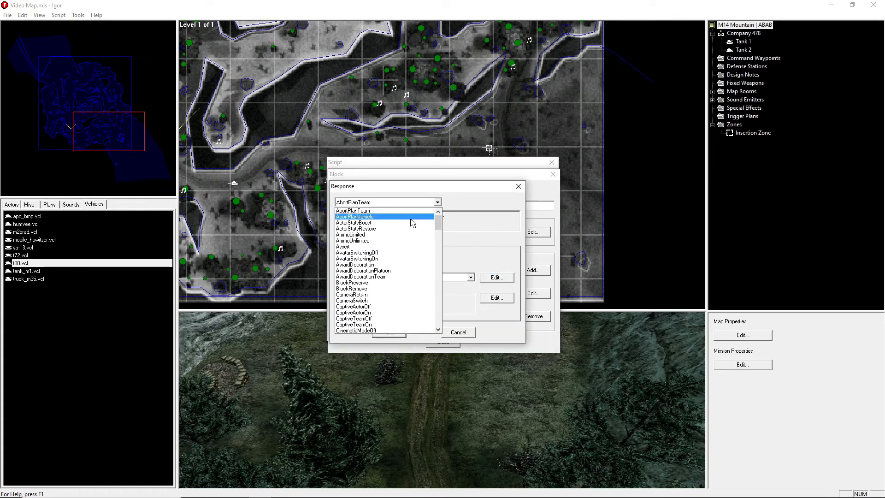
{"action": "scroll", "coordinate": [438, 240], "scroll_direction": "down", "scroll_amount": 10}
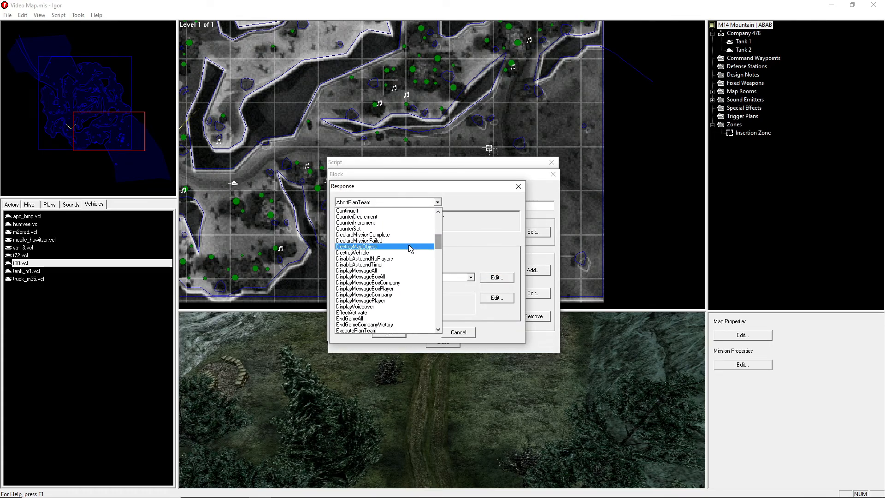
{"action": "left_click", "coordinate": [406, 249]}
{"action": "key", "text": "Tab"}
{"action": "type", "text": "Not Enough Ro"}
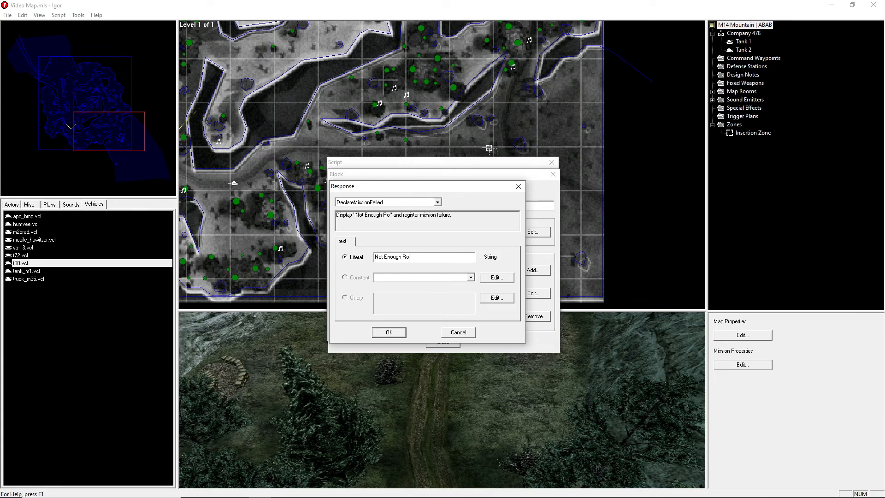
{"action": "type", "text": "ckets"}
{"action": "left_click", "coordinate": [390, 332]}
Add a BlockRemove response at the end of the 5-second block to prevent its reactivation.
{"action": "left_click", "coordinate": [532, 269]}
{"action": "left_click", "coordinate": [437, 202]}
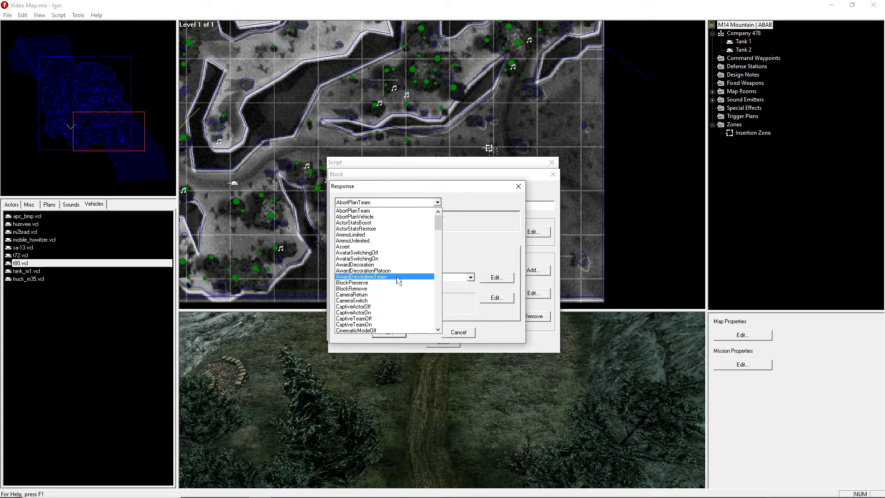
{"action": "left_click", "coordinate": [371, 290]}
{"action": "left_click", "coordinate": [391, 332]}
{"action": "left_click", "coordinate": [376, 265]}
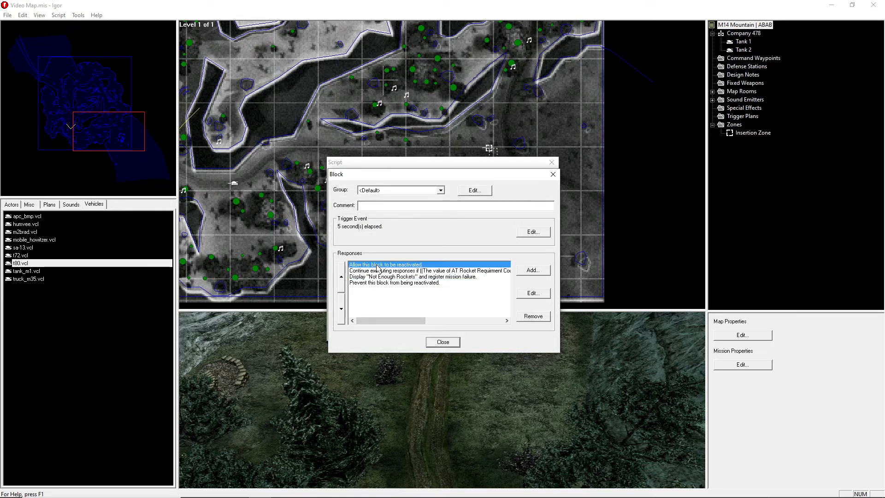
{"action": "left_click", "coordinate": [379, 283]}
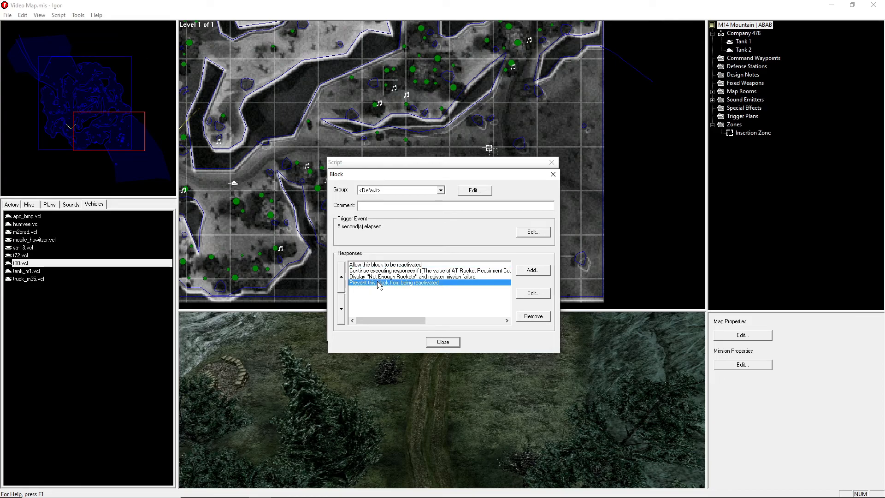
{"action": "left_click", "coordinate": [442, 342]}
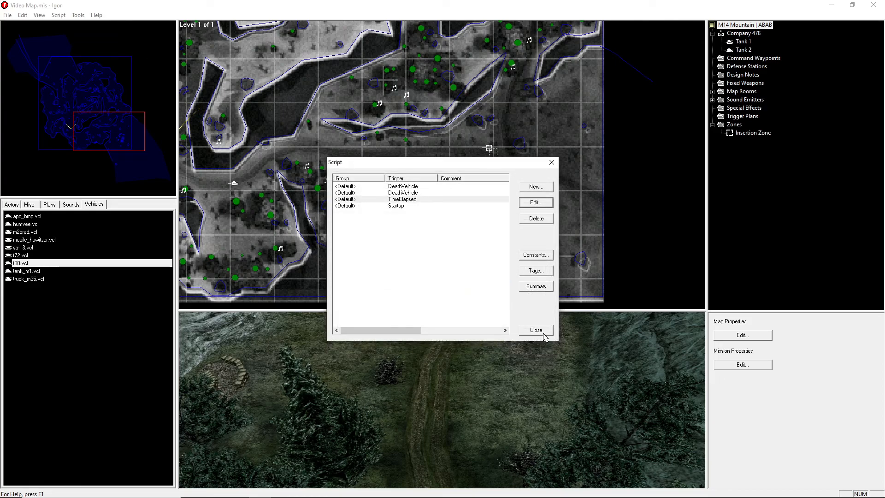
Close the script and save the mission.
{"action": "left_click", "coordinate": [542, 333]}
{"action": "left_click", "coordinate": [8, 15]}
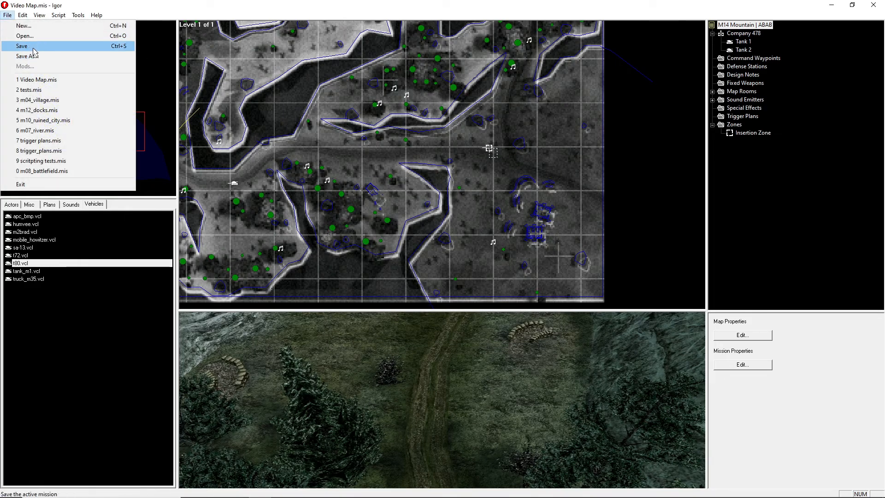
{"action": "left_click", "coordinate": [34, 49]}
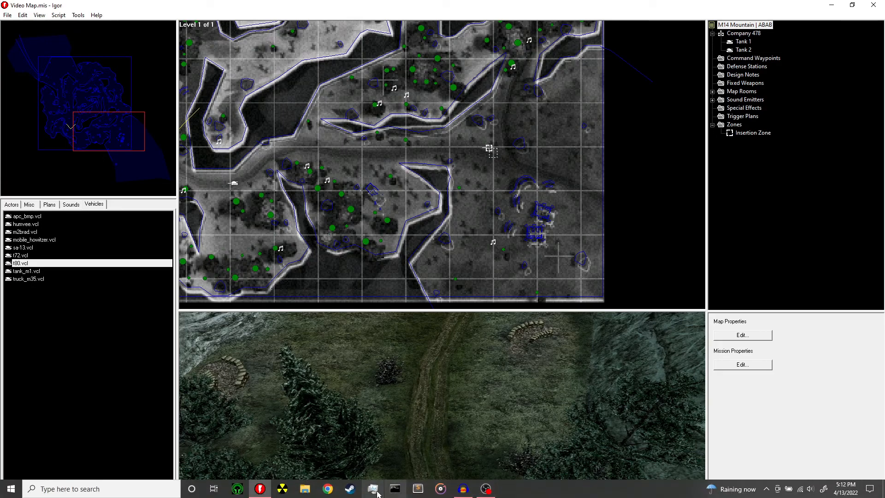
Launch Ghost Recon and load the mission as a quick mission, continuing to the platoon setup.
{"action": "left_click", "coordinate": [238, 488]}
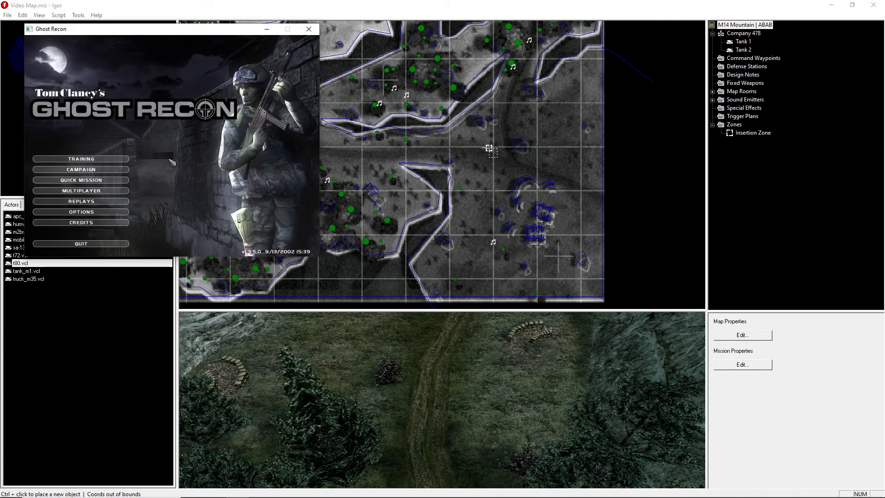
{"action": "left_click", "coordinate": [119, 179]}
{"action": "left_click", "coordinate": [45, 146]}
{"action": "left_click", "coordinate": [179, 238]}
{"action": "left_click", "coordinate": [271, 253]}
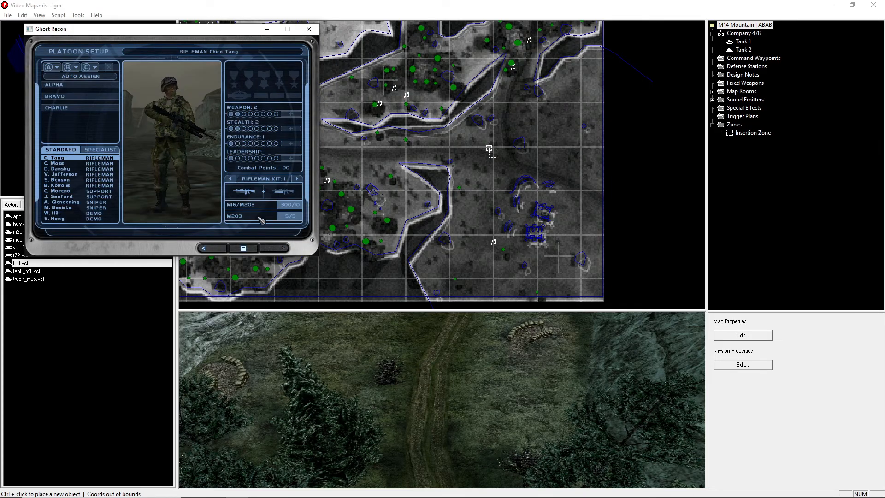
Give the first demolitions soldier demo kit 2 with the M4 and M136, assign the soldier alone to Alpha, and start the mission.
{"action": "left_click", "coordinate": [97, 215]}
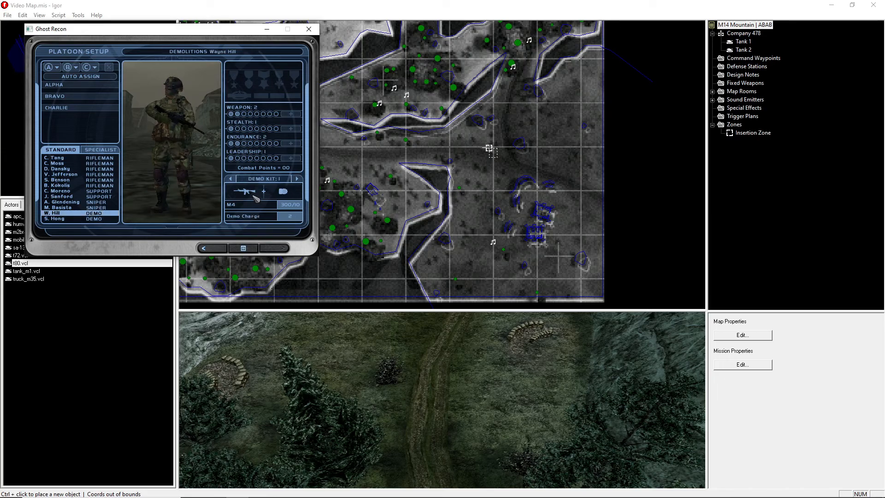
{"action": "left_click", "coordinate": [297, 178]}
{"action": "left_click", "coordinate": [52, 69]}
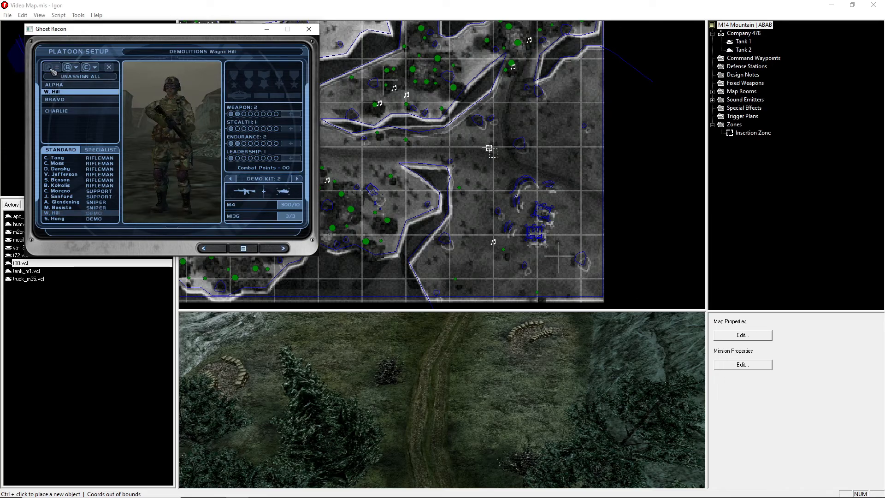
{"action": "left_click", "coordinate": [272, 246]}
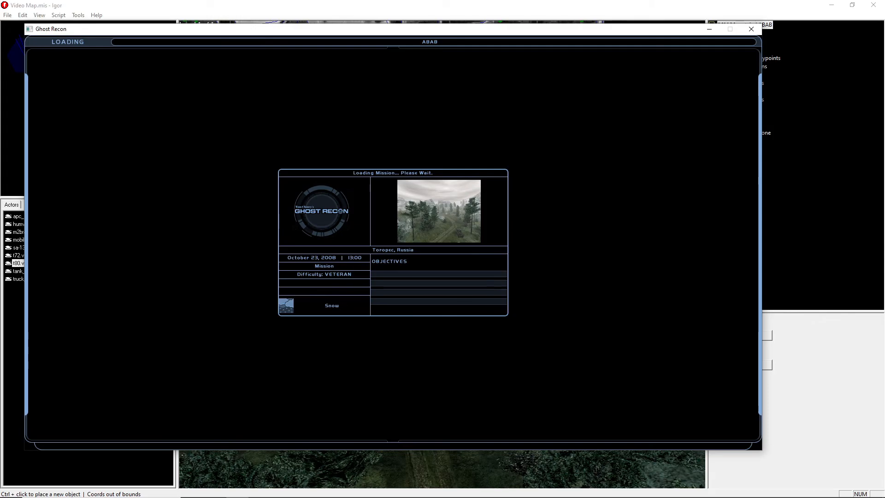
Switch to the M136 rocket launcher and advance along the dirt track through the valley.
{"action": "key", "text": "w"}
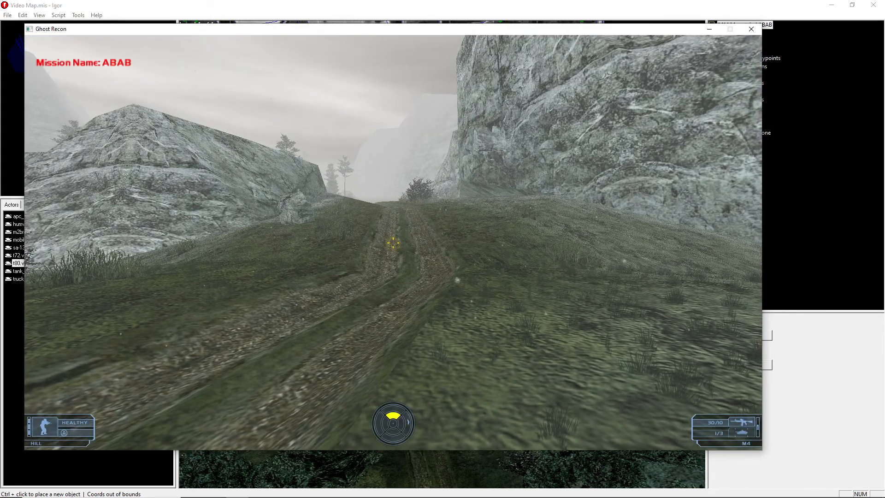
{"action": "key", "text": "w"}
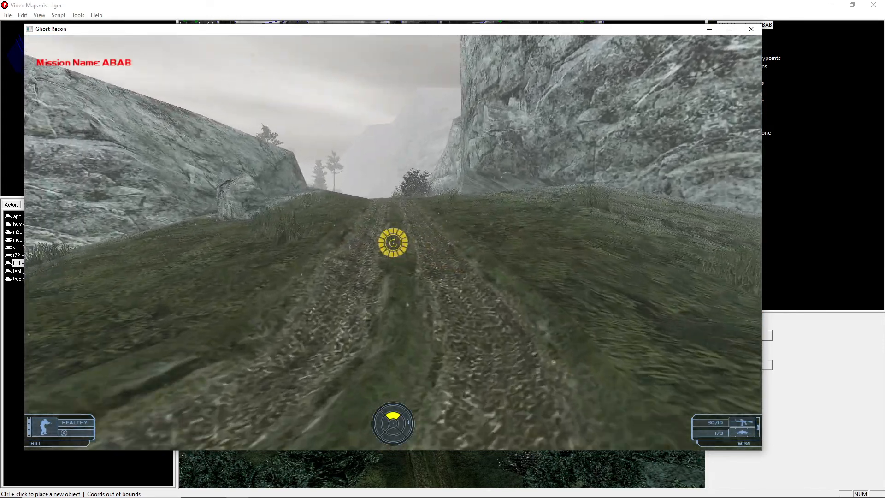
{"action": "key", "text": "w"}
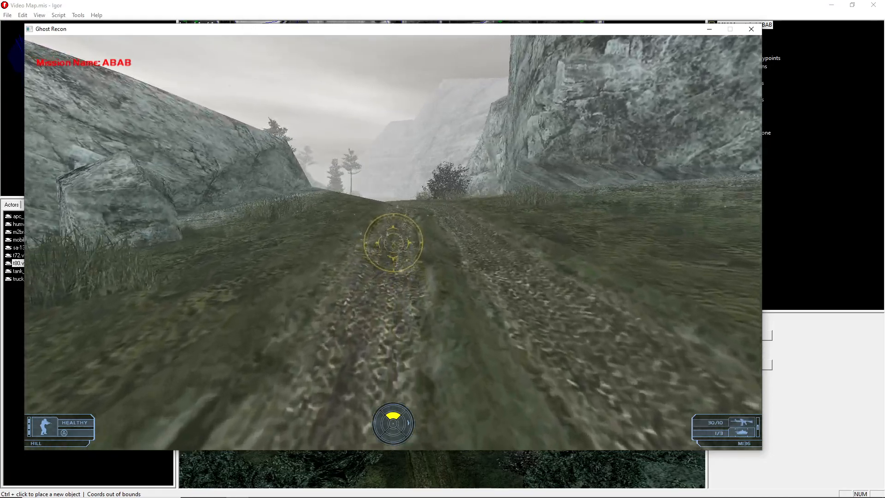
{"action": "key", "text": "w"}
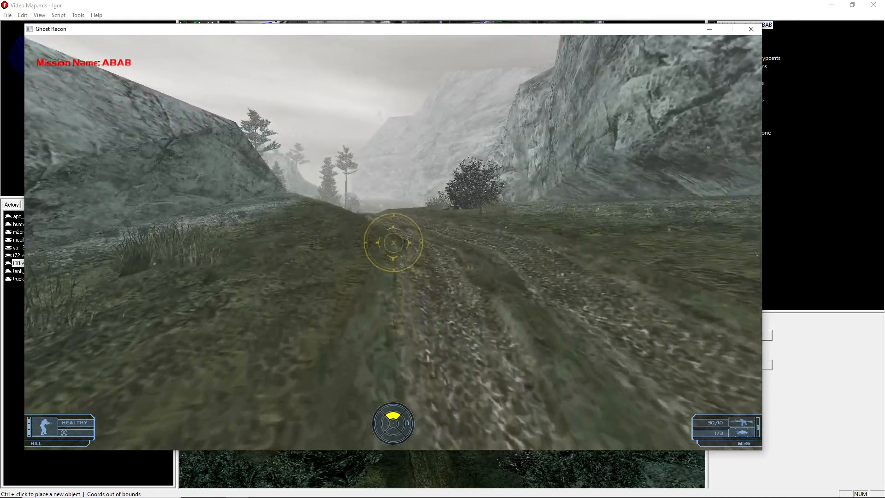
{"action": "key", "text": "w"}
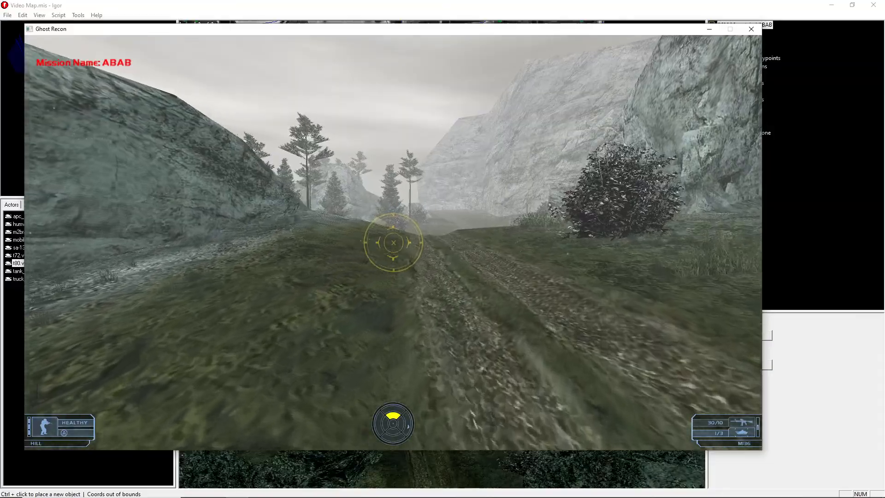
Play-test the ABAB mission by walking along the trail and firing toward the shed and hill.
{"action": "key", "text": "w"}
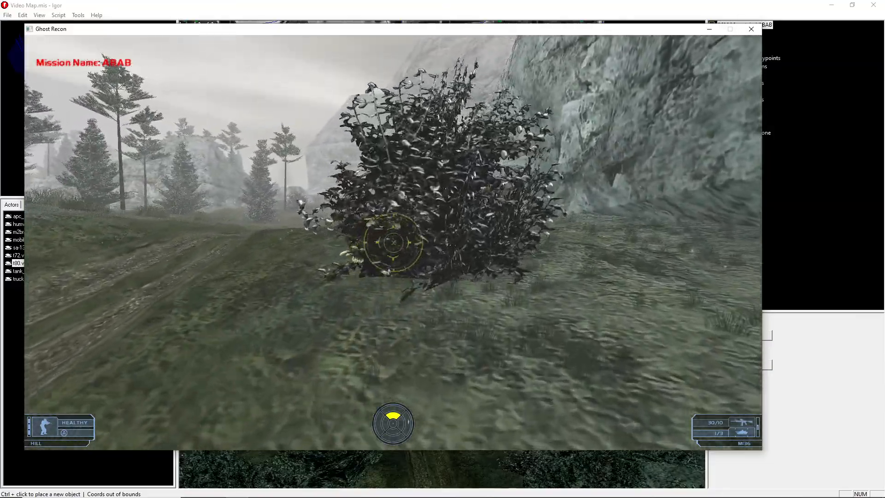
{"action": "key", "text": "w"}
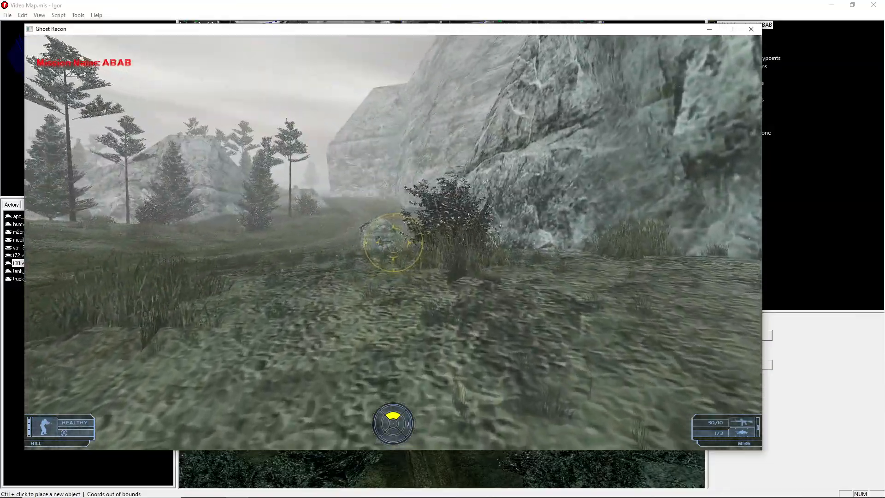
{"action": "key", "text": "w"}
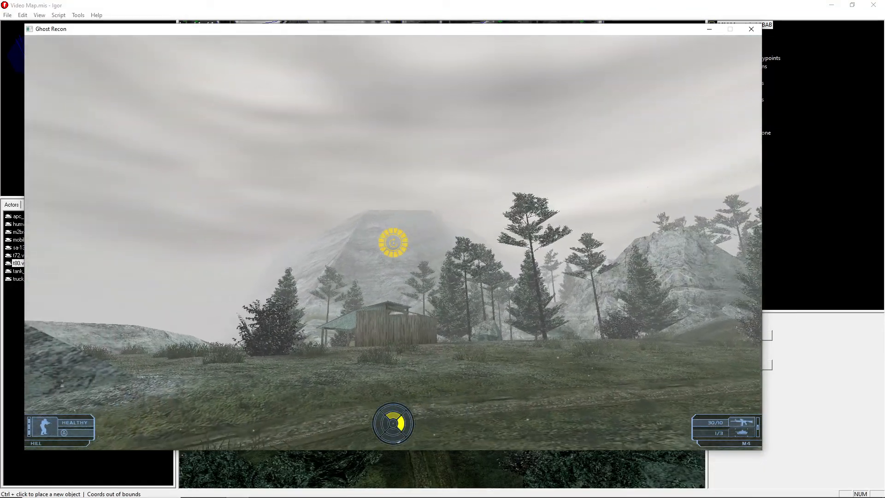
{"action": "left_click", "coordinate": [393, 243]}
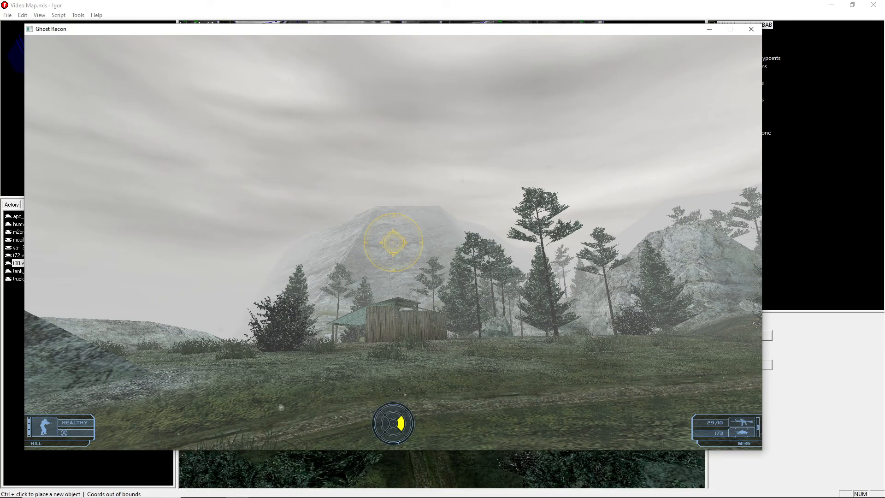
{"action": "left_click", "coordinate": [393, 242]}
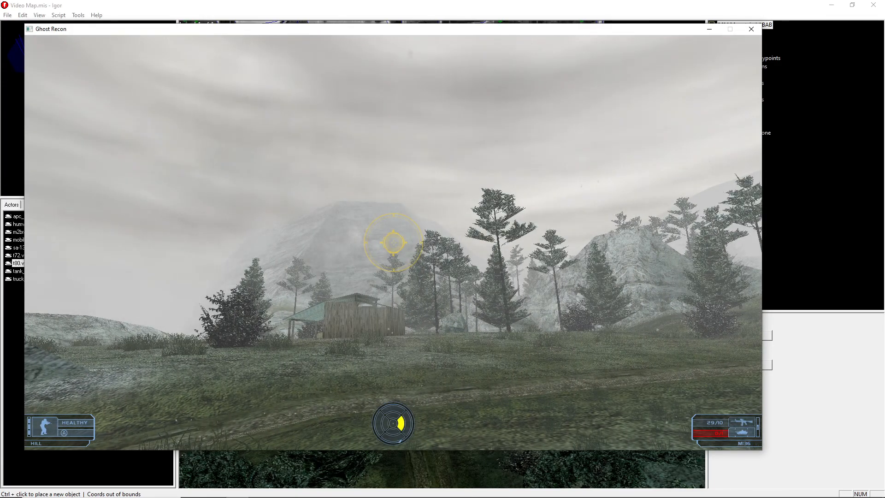
{"action": "left_click", "coordinate": [393, 243]}
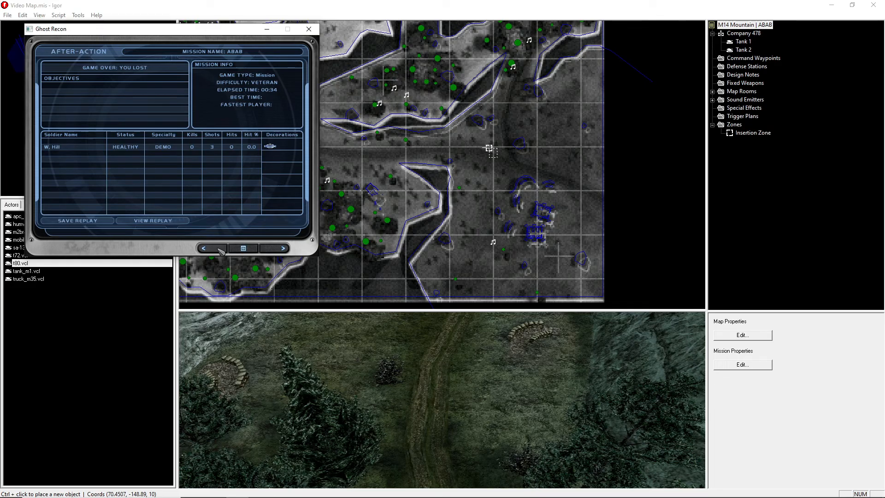
Leave the after-action report and exit Ghost Recon to return to the Igor mission editor.
{"action": "left_click", "coordinate": [244, 249]}
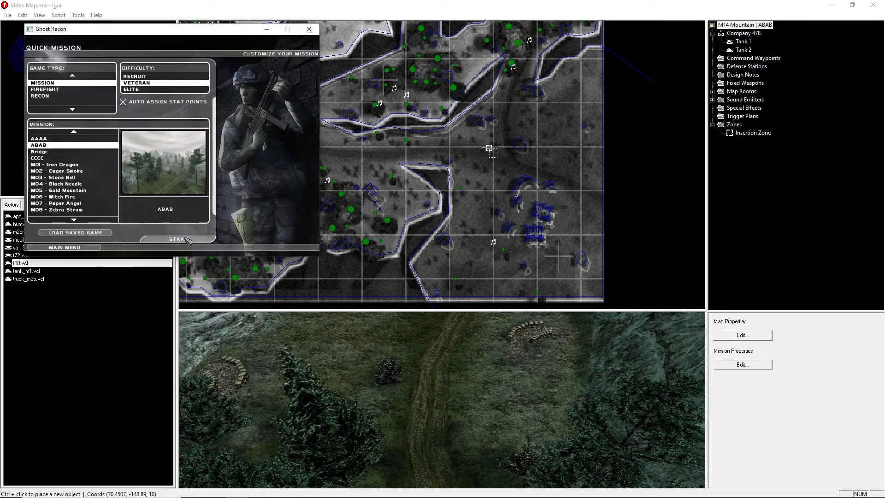
{"action": "left_click", "coordinate": [86, 250]}
{"action": "left_click", "coordinate": [85, 248]}
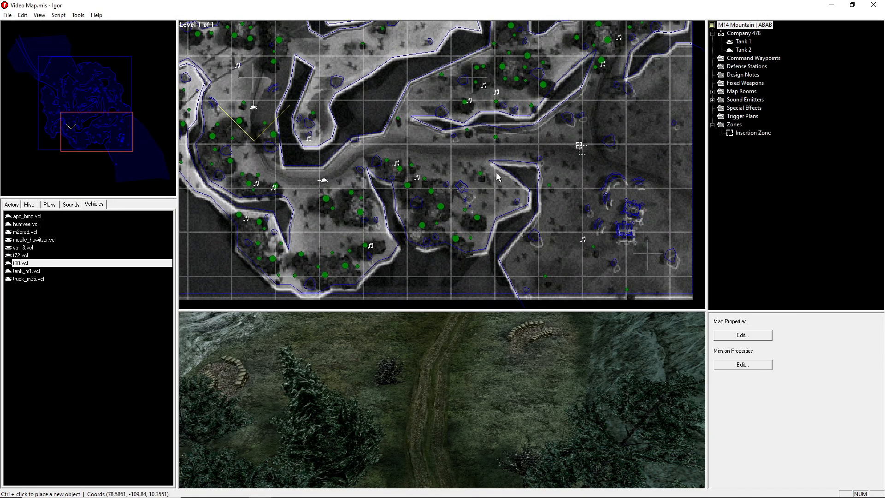
Open the mission script and review the DeathVehicle, TimeElapsed and Startup blocks in its list.
{"action": "left_click_drag", "start_coordinate": [501, 180], "coordinate": [567, 186]}
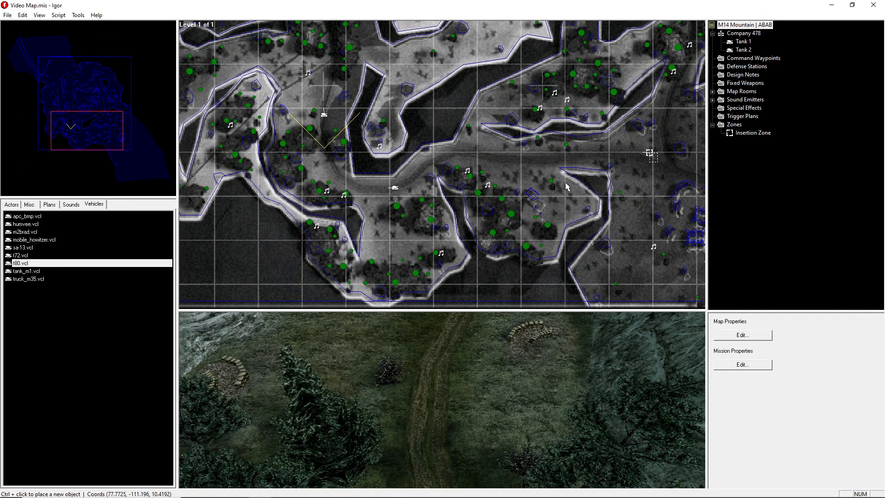
{"action": "left_click", "coordinate": [59, 15]}
{"action": "left_click", "coordinate": [69, 26]}
{"action": "left_click", "coordinate": [421, 199]}
{"action": "left_click", "coordinate": [426, 193]}
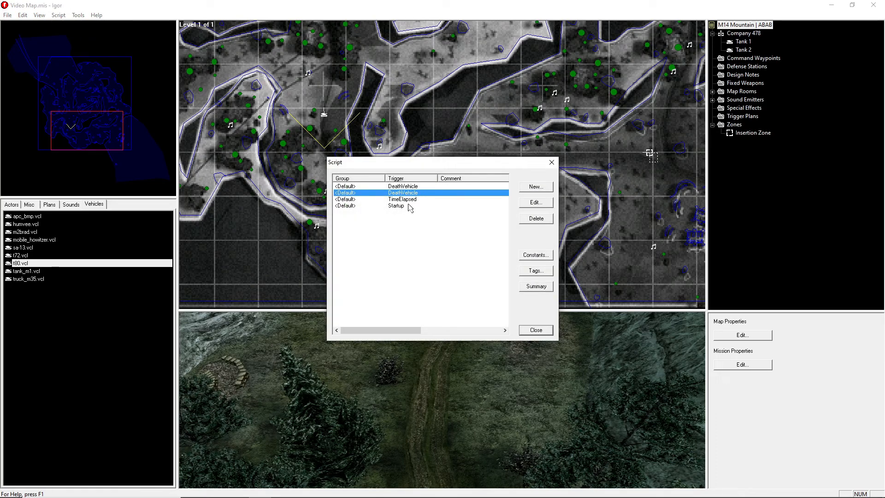
{"action": "left_click", "coordinate": [410, 200]}
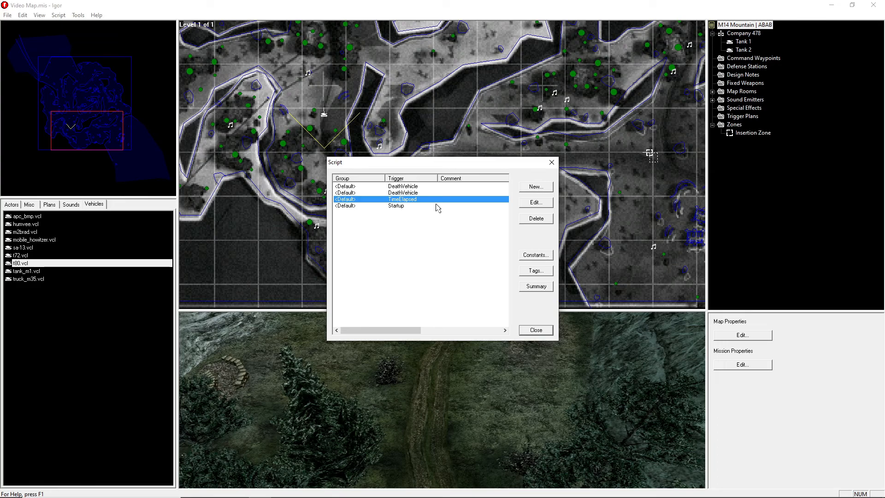
{"action": "left_click", "coordinate": [423, 203]}
{"action": "left_click", "coordinate": [419, 200]}
{"action": "left_click", "coordinate": [420, 193]}
{"action": "left_click", "coordinate": [418, 187]}
{"action": "left_click", "coordinate": [420, 199]}
{"action": "left_click", "coordinate": [419, 206]}
{"action": "left_click", "coordinate": [421, 214]}
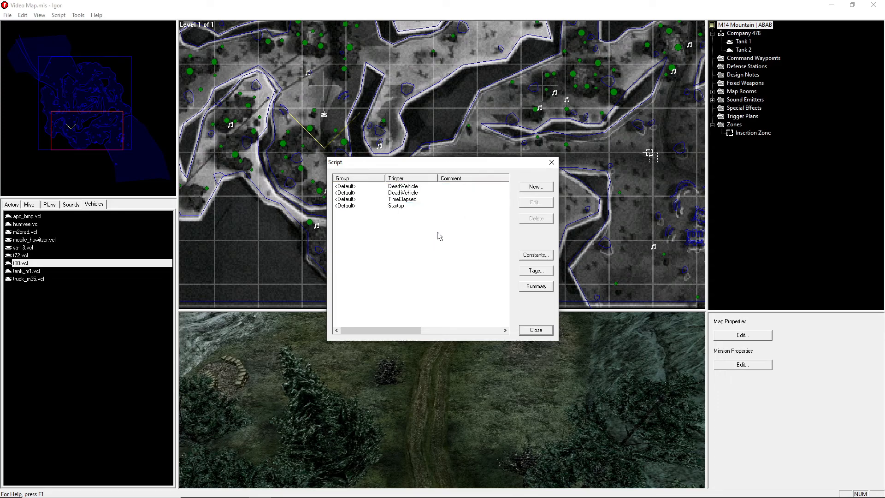
{"action": "left_click", "coordinate": [537, 329]}
Place a rectangular zone covering the gap between the two tents in the camp southeast of the insertion zone.
{"action": "right_click_drag", "start_coordinate": [395, 240], "coordinate": [407, 231]}
{"action": "right_click_drag", "start_coordinate": [425, 146], "coordinate": [426, 182]}
{"action": "scroll", "coordinate": [428, 185], "scroll_direction": "up", "scroll_amount": 4}
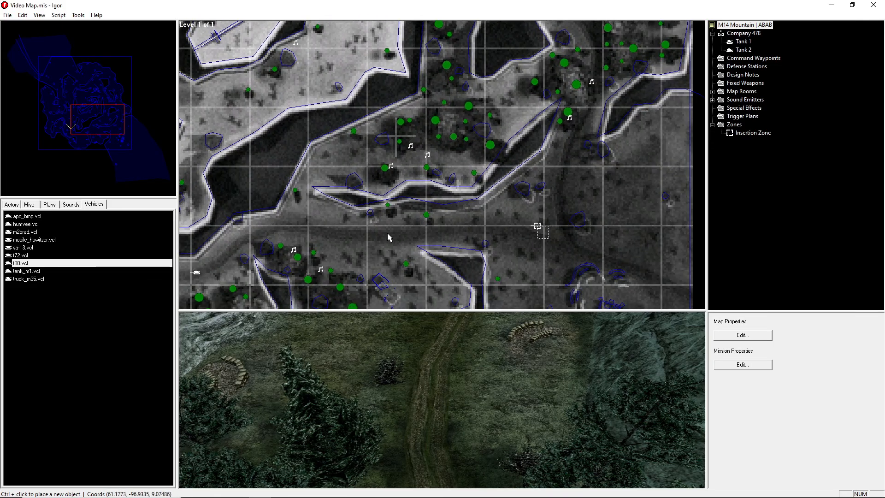
{"action": "right_click_drag", "start_coordinate": [388, 234], "coordinate": [385, 232]}
{"action": "right_click_drag", "start_coordinate": [380, 202], "coordinate": [428, 288]}
{"action": "scroll", "coordinate": [451, 355], "scroll_direction": "down", "scroll_amount": 2}
{"action": "right_click_drag", "start_coordinate": [515, 195], "coordinate": [481, 62]}
{"action": "right_click_drag", "start_coordinate": [525, 217], "coordinate": [525, 122]}
{"action": "right_click_drag", "start_coordinate": [499, 178], "coordinate": [470, 143]}
{"action": "right_click_drag", "start_coordinate": [380, 132], "coordinate": [306, 120]}
{"action": "scroll", "coordinate": [539, 192], "scroll_direction": "up", "scroll_amount": 3}
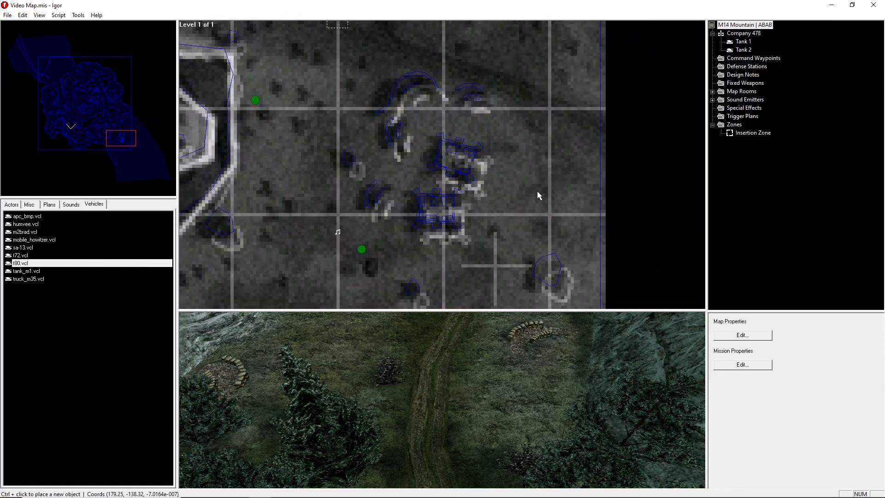
{"action": "left_click", "coordinate": [31, 204]}
{"action": "right_click_drag", "start_coordinate": [182, 170], "coordinate": [116, 301]}
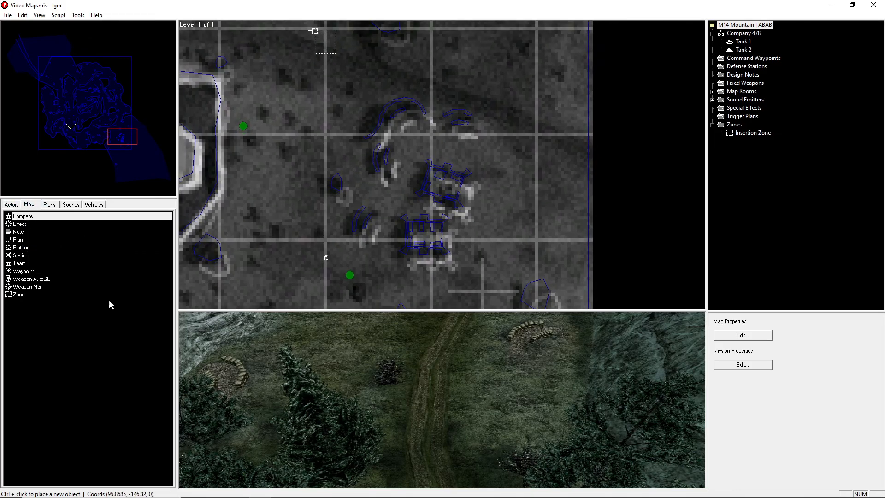
{"action": "left_click", "coordinate": [25, 295]}
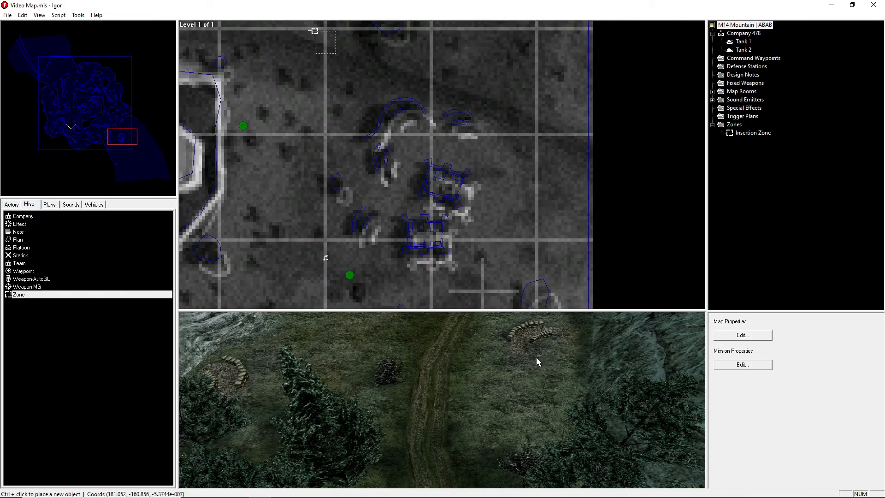
{"action": "scroll", "coordinate": [514, 259], "scroll_direction": "up", "scroll_amount": 1}
{"action": "right_click_drag", "start_coordinate": [510, 249], "coordinate": [499, 204]}
{"action": "scroll", "coordinate": [499, 238], "scroll_direction": "up", "scroll_amount": 2}
{"action": "left_click", "coordinate": [395, 189], "text": "ctrl"}
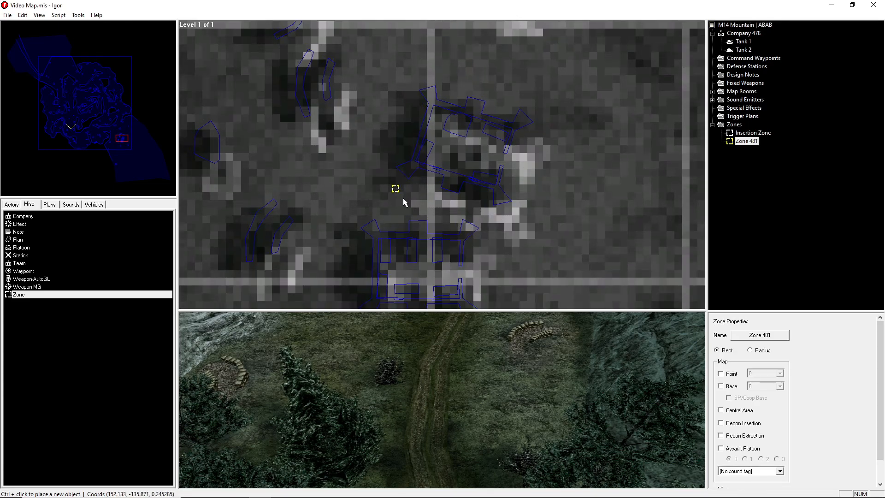
{"action": "mouse_move", "coordinate": [397, 190]}
{"action": "left_mouse_down"}
{"action": "mouse_move", "coordinate": [424, 212]}
{"action": "mouse_move", "coordinate": [397, 177]}
{"action": "left_mouse_up"}
{"action": "left_click_drag", "start_coordinate": [423, 211], "coordinate": [479, 239]}
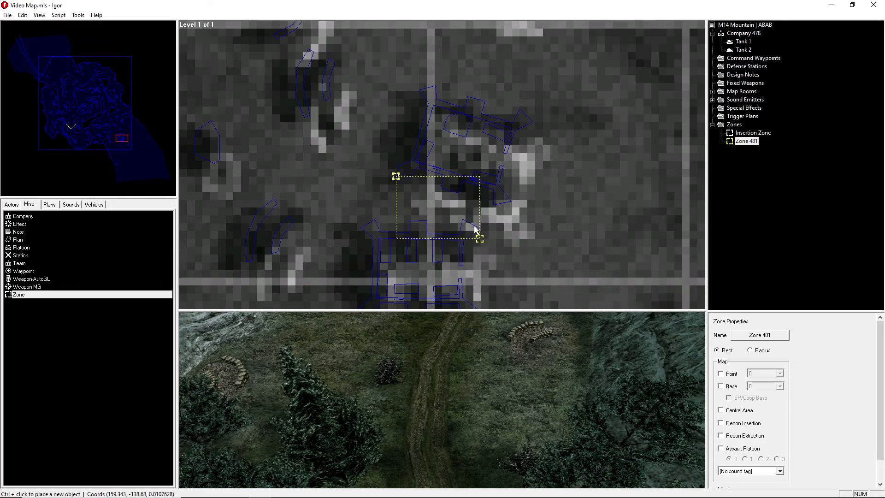
{"action": "left_click_drag", "start_coordinate": [395, 176], "coordinate": [388, 166]}
Name the new zone between the tents "Tent Charge".
{"action": "left_click", "coordinate": [761, 335]}
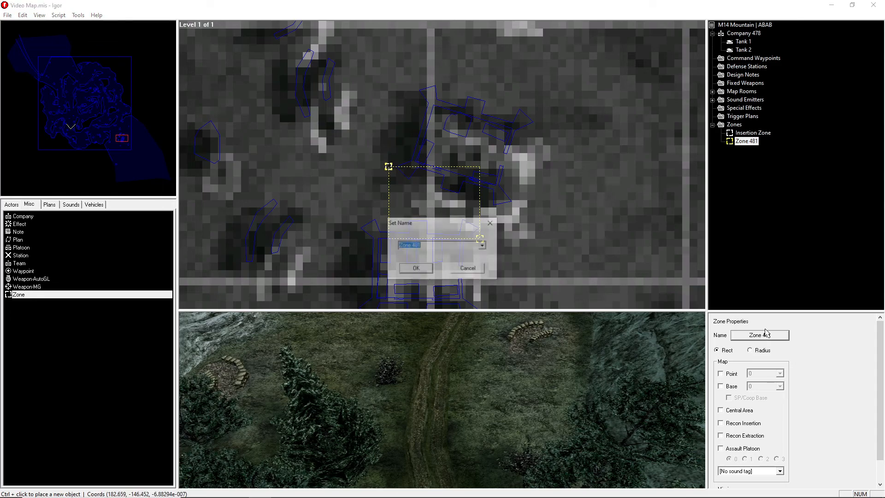
{"action": "type", "text": "Tent Charge"}
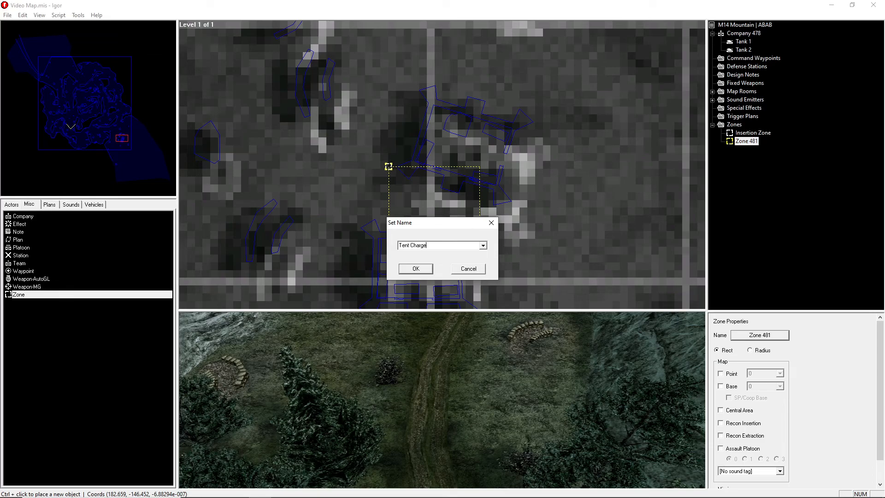
{"action": "left_click", "coordinate": [415, 269]}
Place a small rectangular zone around the blue-outlined pipeline spot among the trees on the map's northeastern plateau.
{"action": "right_click_drag", "start_coordinate": [589, 221], "coordinate": [618, 206]}
{"action": "right_click_drag", "start_coordinate": [514, 252], "coordinate": [539, 352]}
{"action": "right_click_drag", "start_coordinate": [436, 156], "coordinate": [479, 210]}
{"action": "right_click_drag", "start_coordinate": [391, 188], "coordinate": [369, 170]}
{"action": "right_click_drag", "start_coordinate": [461, 244], "coordinate": [468, 375]}
{"action": "right_click_drag", "start_coordinate": [398, 193], "coordinate": [506, 273]}
{"action": "right_click_drag", "start_coordinate": [451, 188], "coordinate": [479, 146]}
{"action": "right_click_drag", "start_coordinate": [500, 306], "coordinate": [410, 140]}
{"action": "right_click_drag", "start_coordinate": [410, 140], "coordinate": [460, 252]}
{"action": "right_click_drag", "start_coordinate": [459, 252], "coordinate": [466, 361]}
{"action": "right_click_drag", "start_coordinate": [404, 104], "coordinate": [422, 231]}
{"action": "right_click_drag", "start_coordinate": [466, 99], "coordinate": [431, 200]}
{"action": "right_click_drag", "start_coordinate": [470, 168], "coordinate": [516, 302]}
{"action": "right_click_drag", "start_coordinate": [575, 208], "coordinate": [543, 242]}
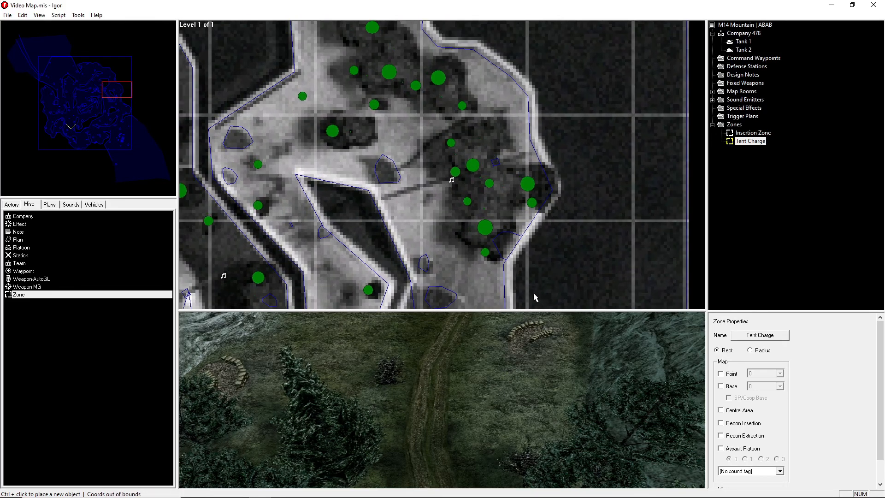
{"action": "scroll", "coordinate": [528, 324], "scroll_direction": "down", "scroll_amount": 4}
{"action": "scroll", "coordinate": [528, 324], "scroll_direction": "up", "scroll_amount": 5}
{"action": "right_click_drag", "start_coordinate": [528, 170], "coordinate": [502, 178]}
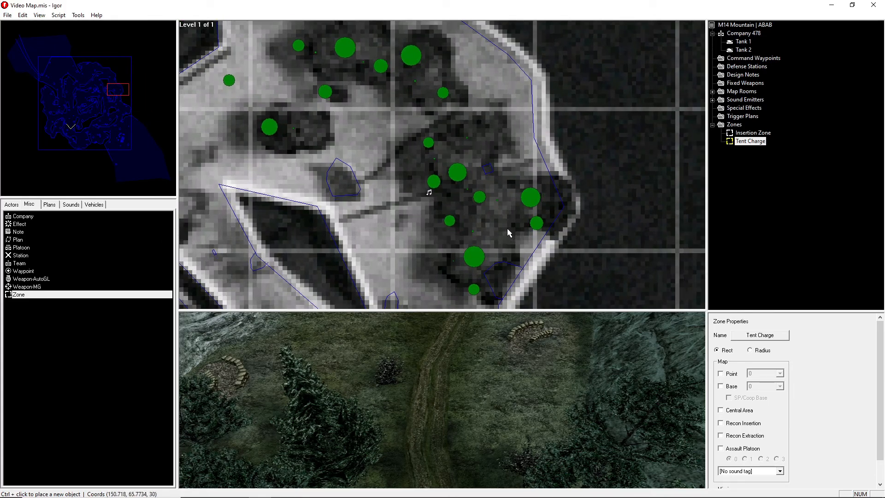
{"action": "left_click", "coordinate": [483, 172], "text": "ctrl"}
{"action": "mouse_move", "coordinate": [480, 166]}
{"action": "left_mouse_down"}
{"action": "mouse_move", "coordinate": [500, 180]}
{"action": "mouse_move", "coordinate": [475, 160]}
{"action": "left_mouse_up"}
Name the new northeastern zone "Pipeline Charge".
{"action": "left_click", "coordinate": [746, 336]}
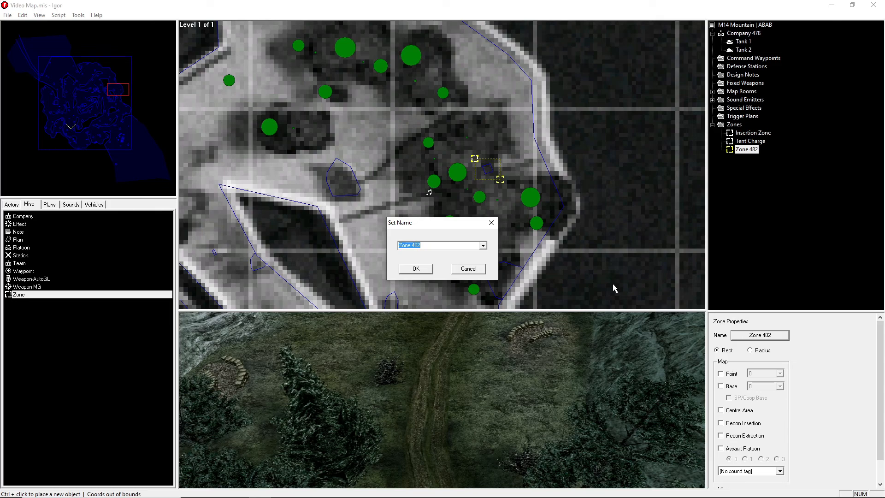
{"action": "type", "text": "P"}
{"action": "type", "text": "ipeline Charge"}
{"action": "key", "text": "Return"}
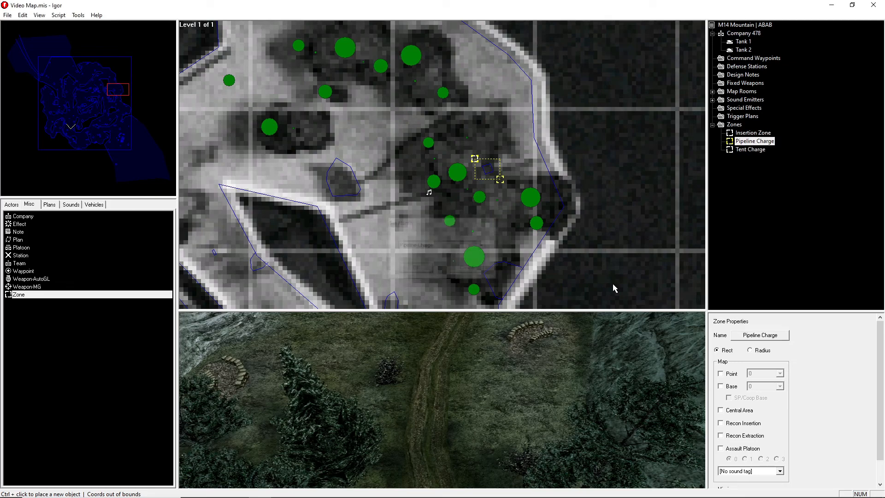
{"action": "scroll", "coordinate": [535, 276], "scroll_direction": "down", "scroll_amount": 3}
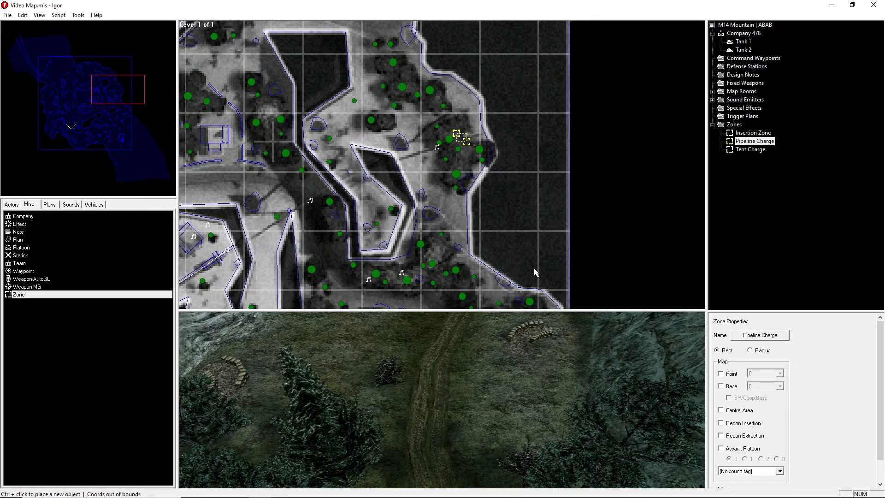
{"action": "scroll", "coordinate": [552, 229], "scroll_direction": "down", "scroll_amount": 2}
{"action": "right_click_drag", "start_coordinate": [521, 174], "coordinate": [445, 52]}
{"action": "mouse_move", "coordinate": [494, 251]}
{"action": "right_mouse_down"}
{"action": "mouse_move", "coordinate": [515, 195]}
{"action": "mouse_move", "coordinate": [512, 86]}
{"action": "right_mouse_up"}
{"action": "scroll", "coordinate": [467, 297], "scroll_direction": "up", "scroll_amount": 2}
{"action": "right_click_drag", "start_coordinate": [438, 244], "coordinate": [480, 188]}
Add a Demo Charge Requirement counter to the script's tags, using the Counter type, and return to the block list.
{"action": "left_click", "coordinate": [60, 17]}
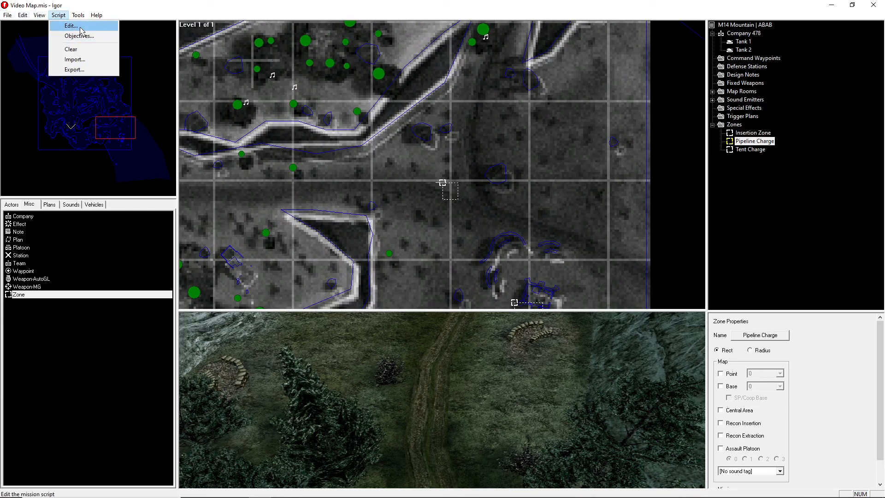
{"action": "left_click", "coordinate": [70, 26]}
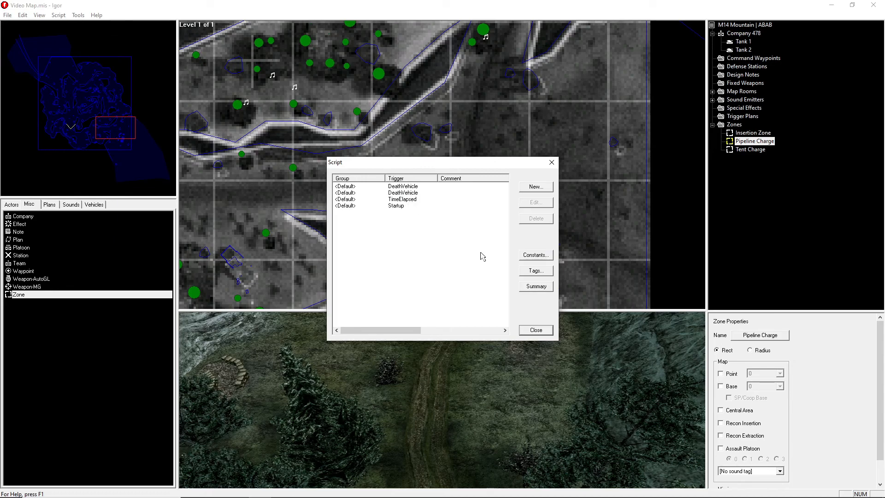
{"action": "left_click", "coordinate": [536, 271]}
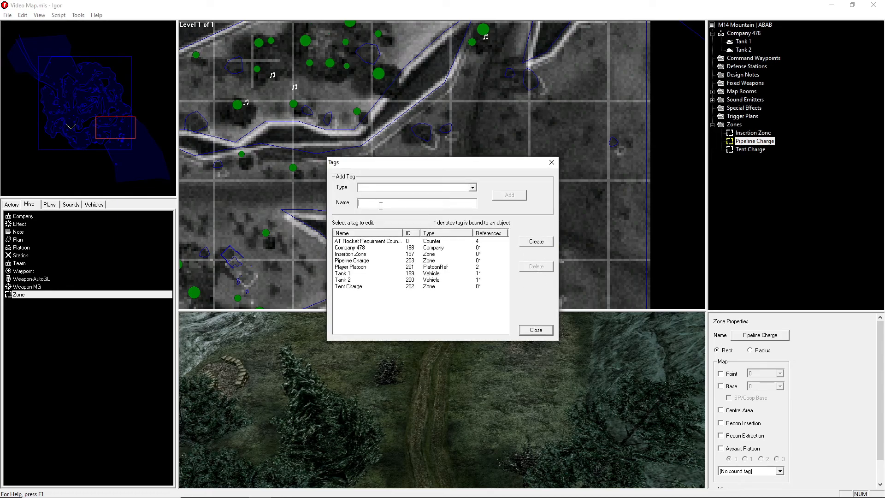
{"action": "left_click", "coordinate": [387, 187]}
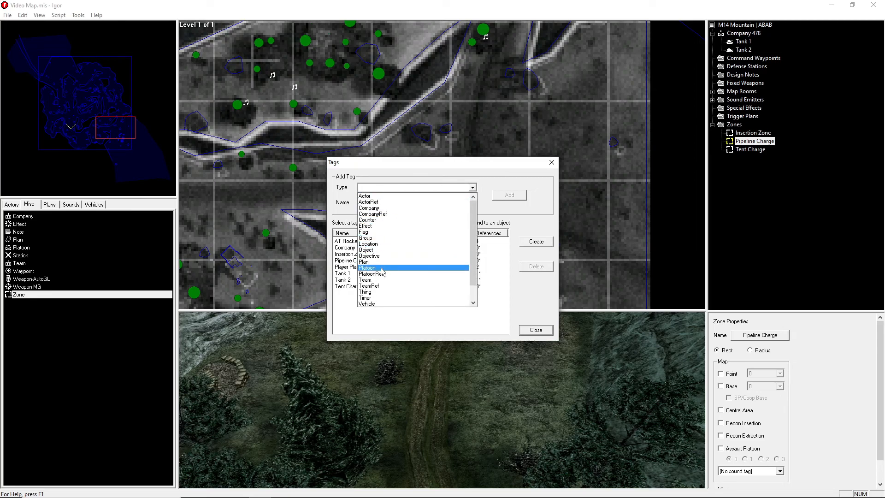
{"action": "left_click", "coordinate": [384, 220]}
{"action": "left_click", "coordinate": [461, 204]}
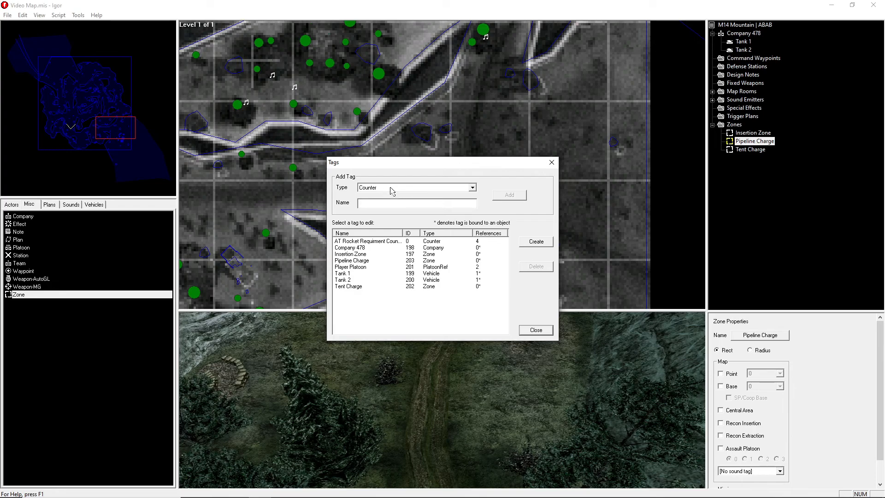
{"action": "type", "text": "Dem"}
{"action": "type", "text": "o Charge Requirement C"}
{"action": "left_click", "coordinate": [506, 197]}
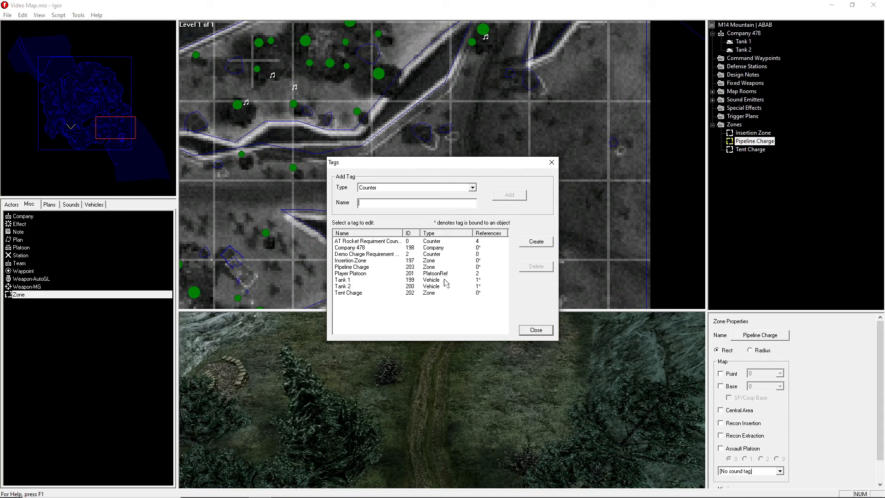
{"action": "left_click", "coordinate": [363, 254]}
{"action": "left_click", "coordinate": [370, 242]}
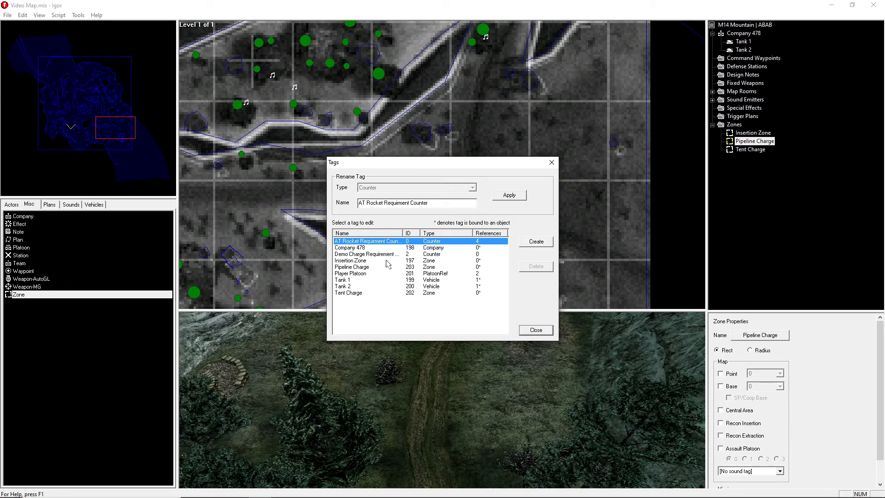
{"action": "left_click", "coordinate": [537, 332]}
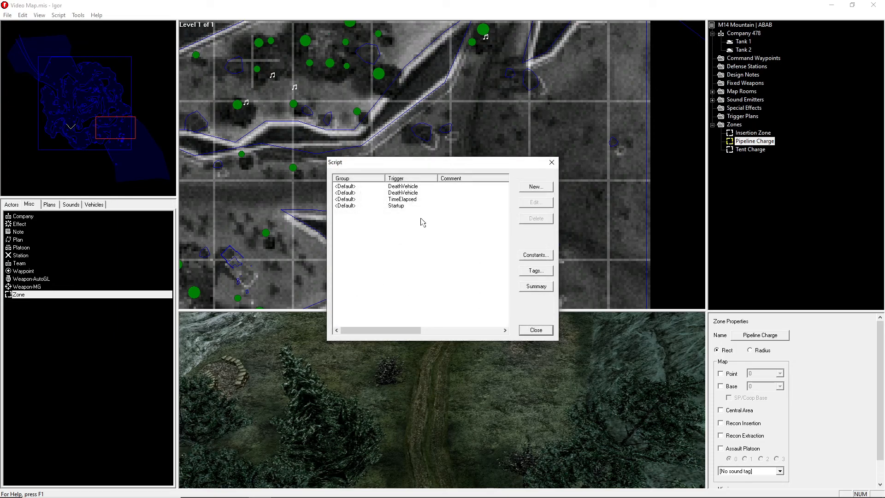
Add a CounterSet response for the Demo Charge Requirement Counter to the Startup block.
{"action": "left_click", "coordinate": [407, 206]}
{"action": "left_click", "coordinate": [533, 204]}
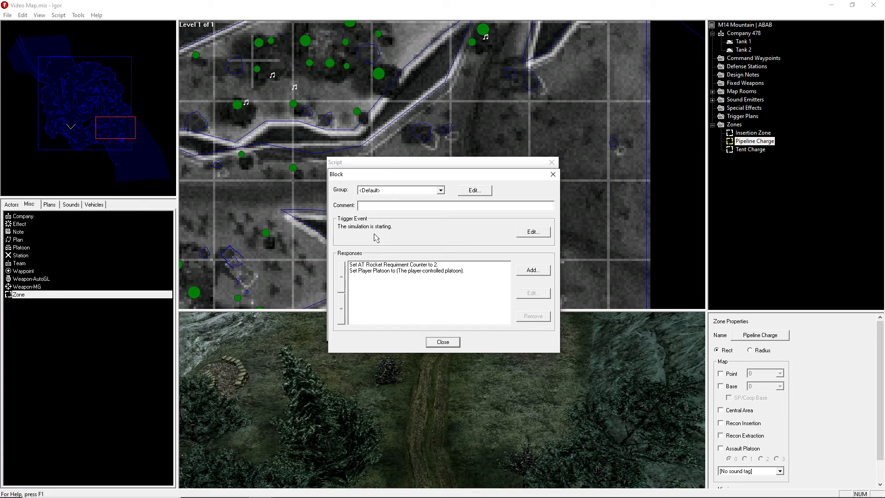
{"action": "left_click", "coordinate": [530, 270]}
{"action": "left_click", "coordinate": [371, 203]}
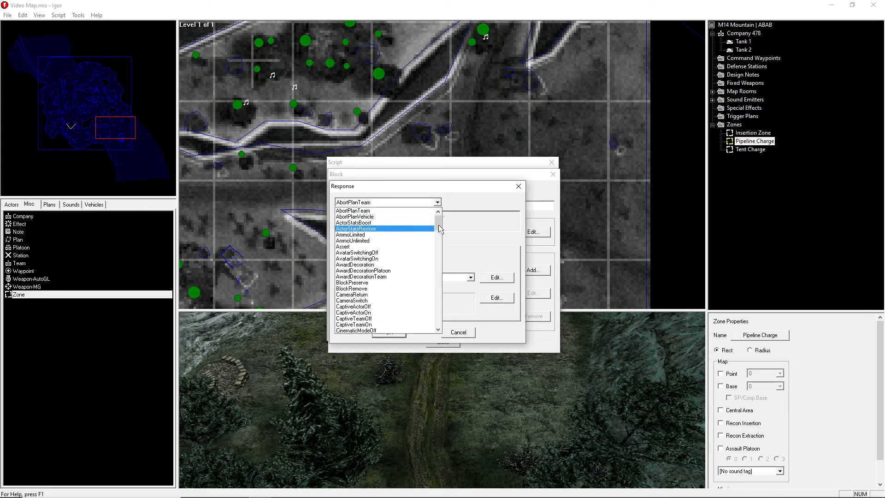
{"action": "left_click_drag", "start_coordinate": [439, 229], "coordinate": [448, 247]}
{"action": "left_click", "coordinate": [368, 235]}
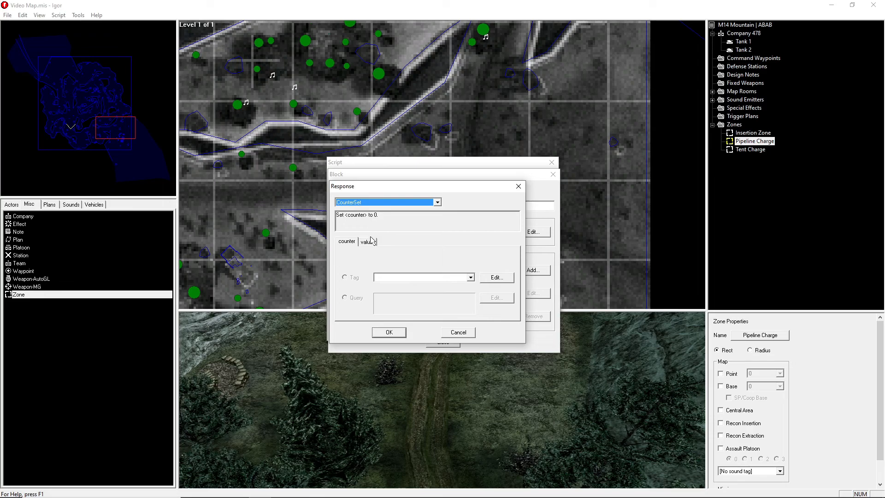
{"action": "left_click", "coordinate": [402, 276]}
{"action": "left_click", "coordinate": [404, 285]}
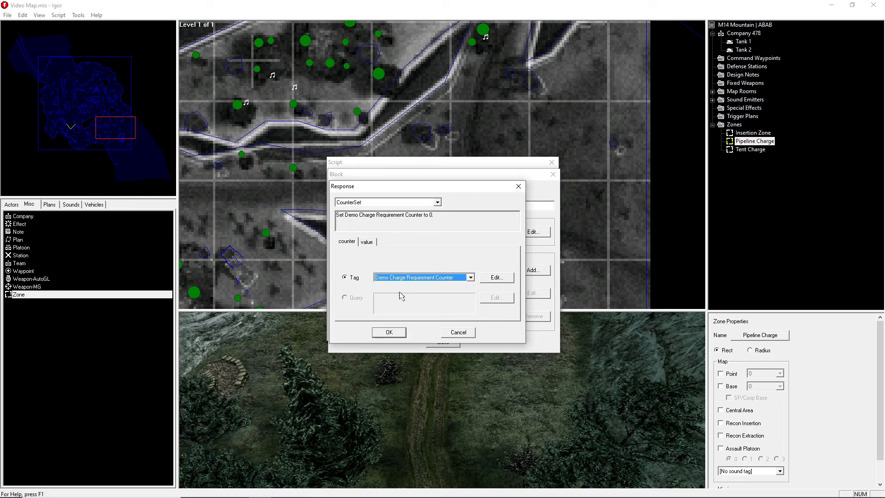
Set the counter response's value to 2 and close the Startup block.
{"action": "left_click", "coordinate": [369, 242]}
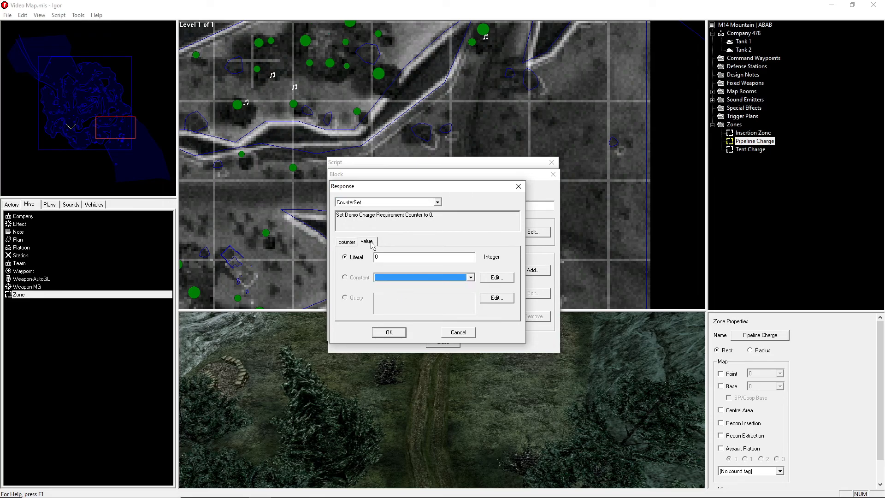
{"action": "double_click", "coordinate": [393, 259]}
{"action": "type", "text": "2"}
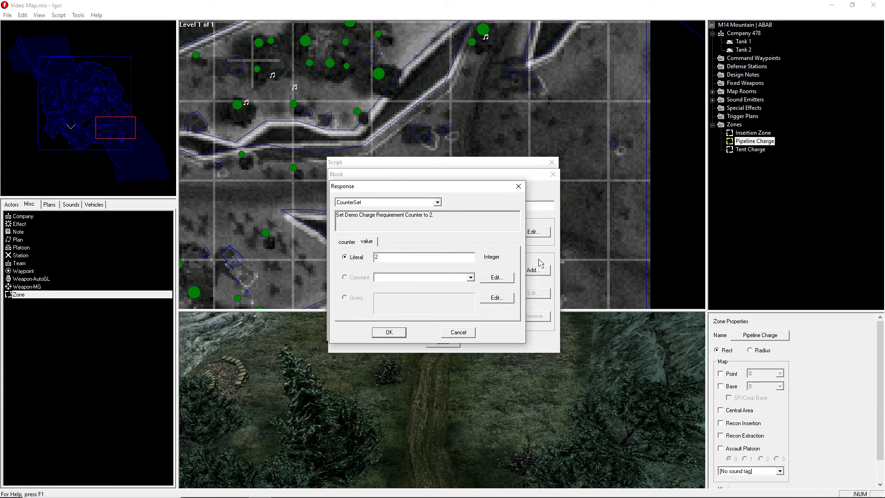
{"action": "left_click", "coordinate": [390, 331]}
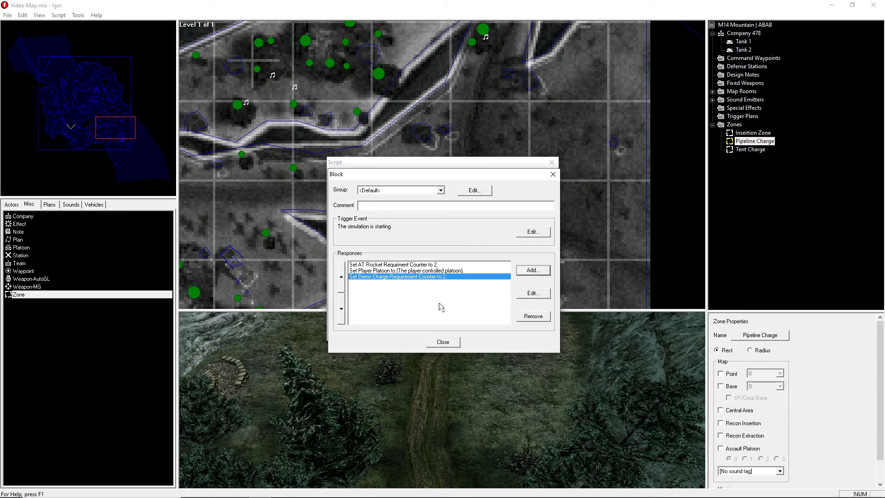
{"action": "left_click", "coordinate": [443, 342]}
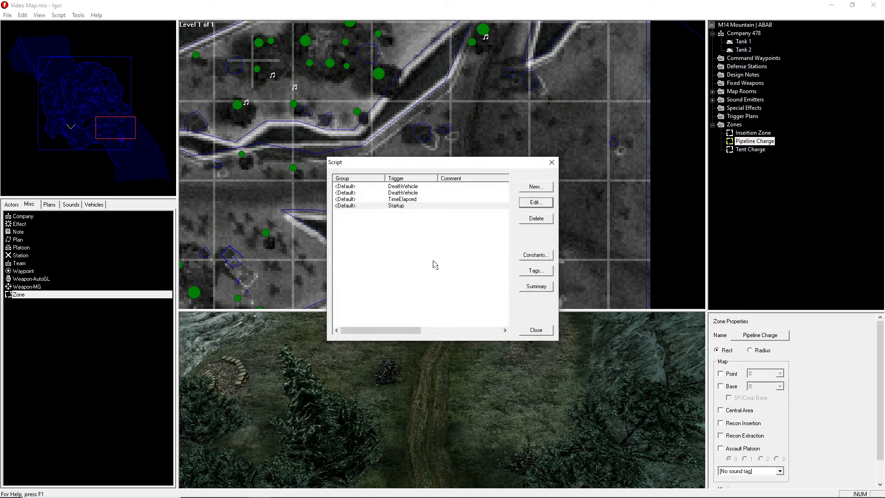
Review the responses in the existing TimeElapsed block for the rocket requirement.
{"action": "left_click", "coordinate": [406, 199]}
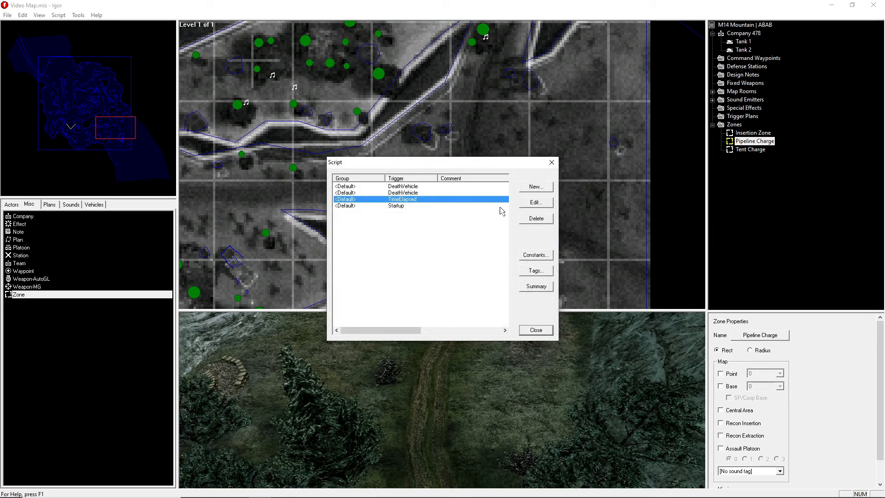
{"action": "left_click", "coordinate": [535, 205]}
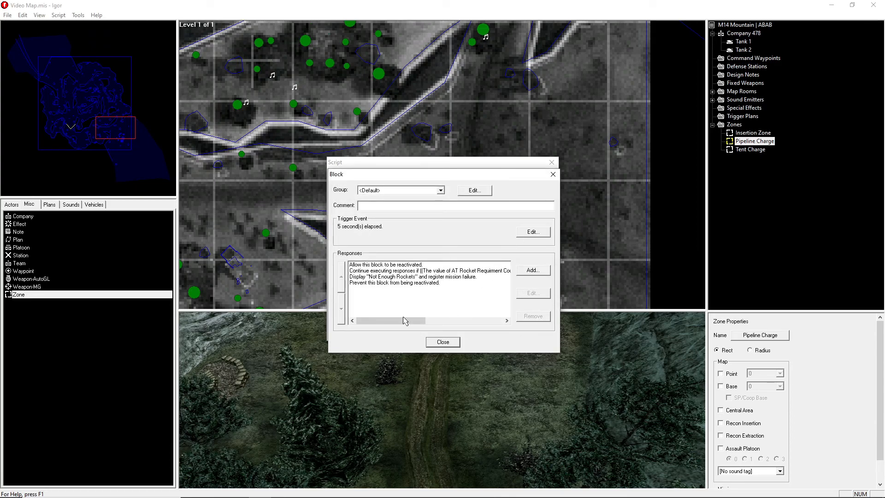
{"action": "left_click", "coordinate": [426, 341]}
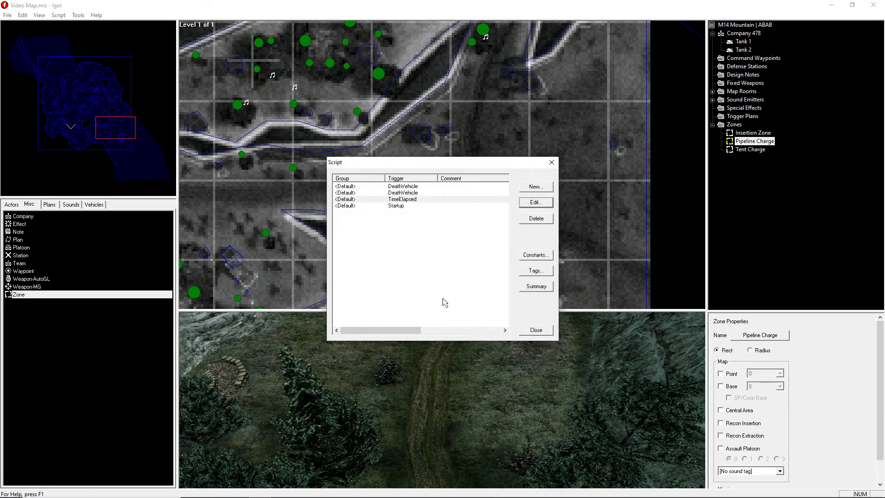
Create a new script block triggered by TimeElapsed with a duration of 5 seconds.
{"action": "left_click", "coordinate": [534, 185]}
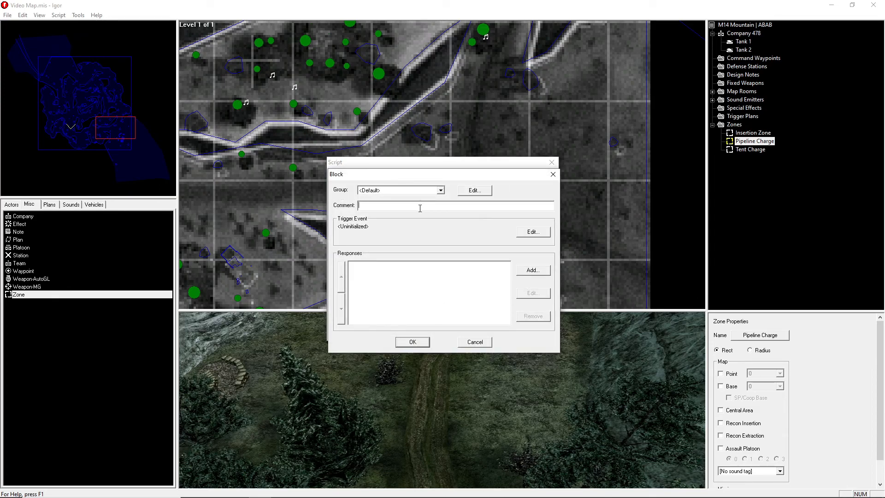
{"action": "left_click", "coordinate": [529, 232]}
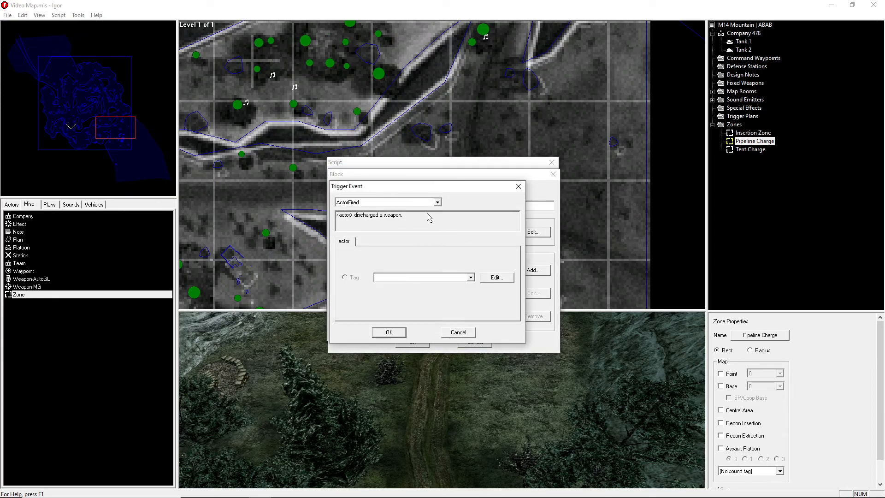
{"action": "left_click", "coordinate": [397, 202]}
{"action": "scroll", "coordinate": [415, 284], "scroll_direction": "down", "scroll_amount": 5}
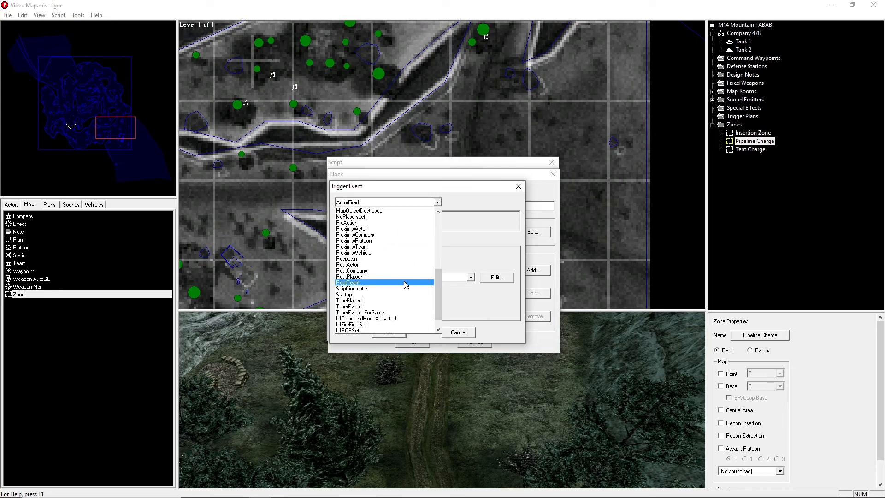
{"action": "left_click", "coordinate": [362, 300]}
{"action": "key", "text": "Tab"}
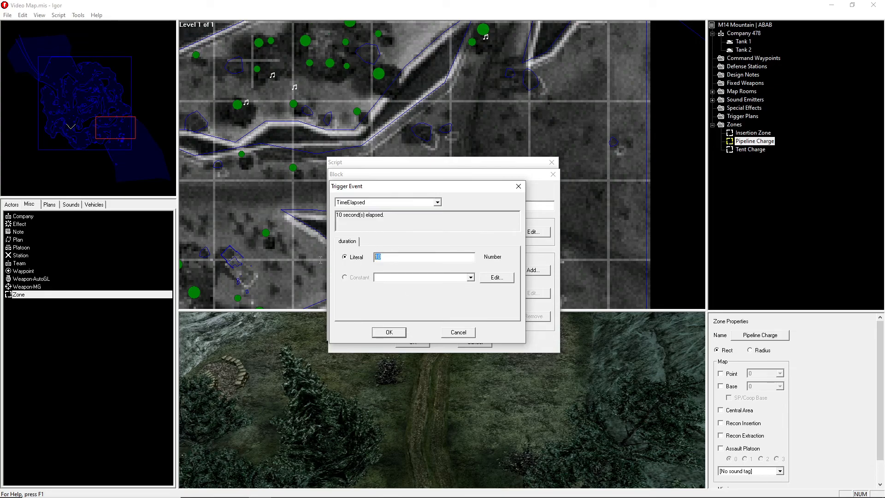
{"action": "type", "text": "5"}
{"action": "left_click", "coordinate": [393, 332]}
Add a BlockPreserve response to the new block so that it can be reactivated.
{"action": "left_click", "coordinate": [532, 270]}
{"action": "left_click", "coordinate": [357, 202]}
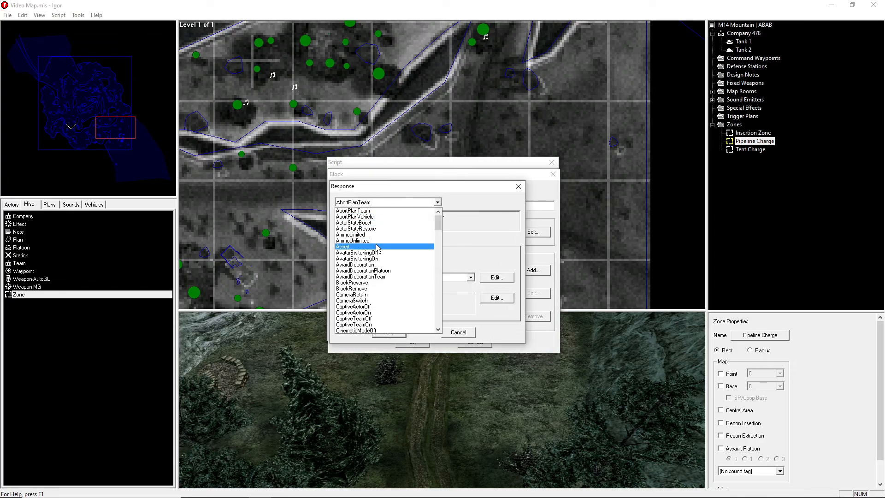
{"action": "left_click", "coordinate": [369, 283]}
{"action": "left_click", "coordinate": [390, 331]}
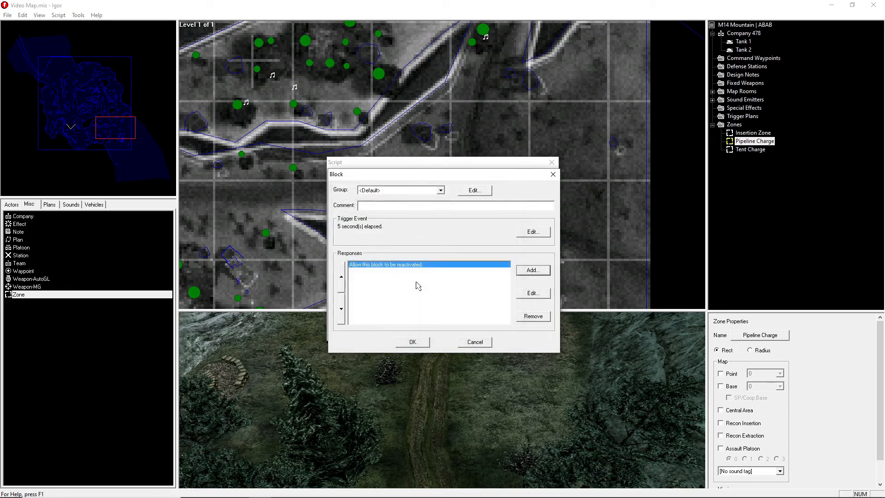
Start a ContinueIf response in the new block with a CompareIntegers query as its condition.
{"action": "left_click", "coordinate": [521, 272]}
{"action": "left_click", "coordinate": [436, 202]}
{"action": "left_click_drag", "start_coordinate": [440, 225], "coordinate": [438, 240]}
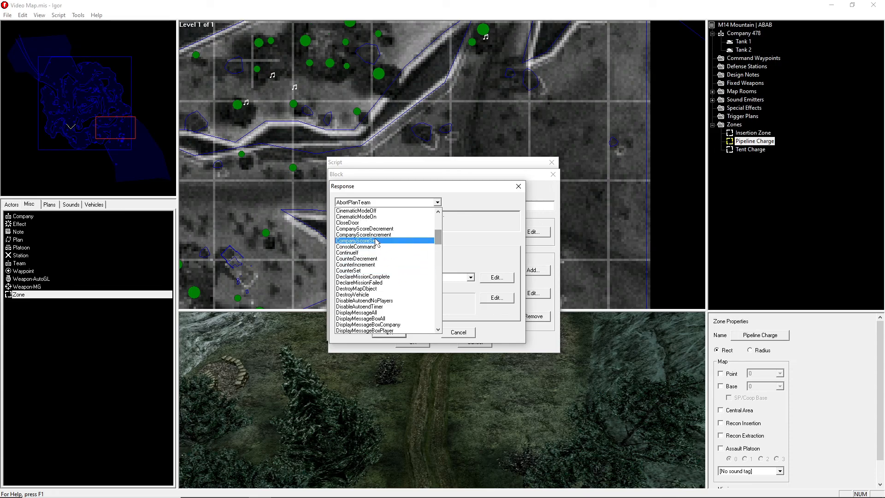
{"action": "left_click", "coordinate": [376, 253]}
{"action": "left_click", "coordinate": [501, 299]}
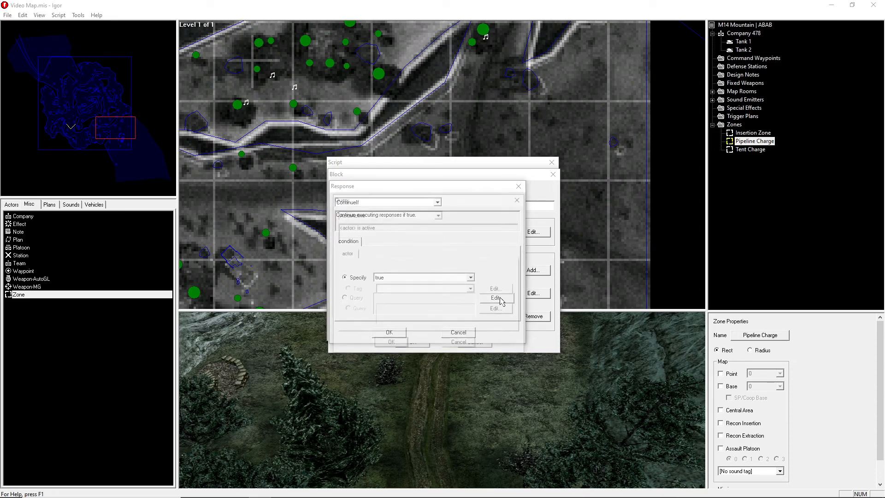
{"action": "left_click", "coordinate": [348, 215]}
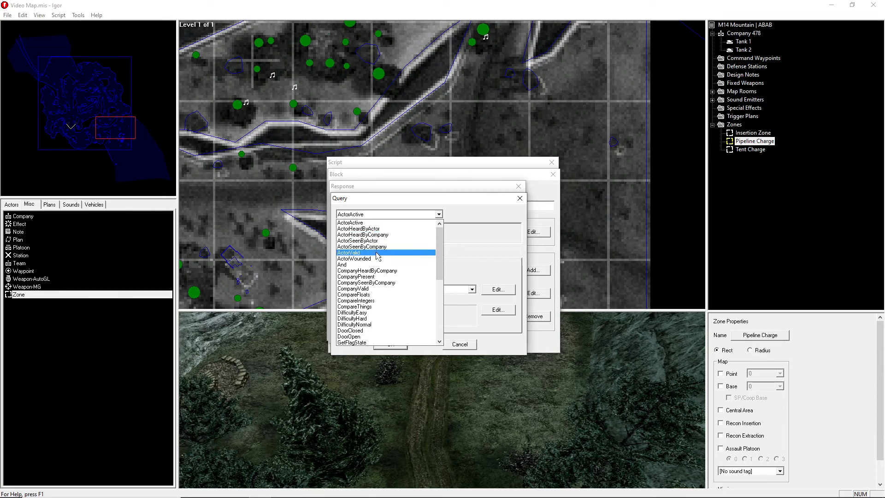
{"action": "left_click", "coordinate": [368, 301]}
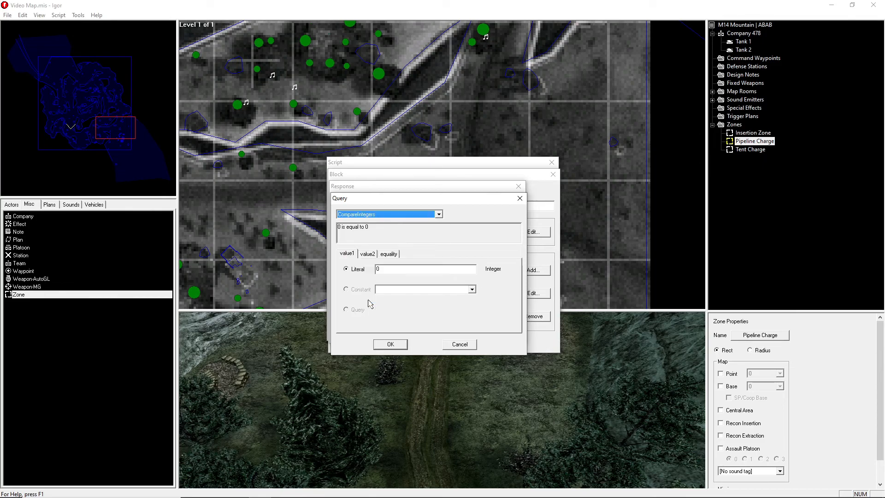
Set the comparison's first value to a GetCounter query on the Demo Charge Requirement Counter.
{"action": "left_click", "coordinate": [347, 254]}
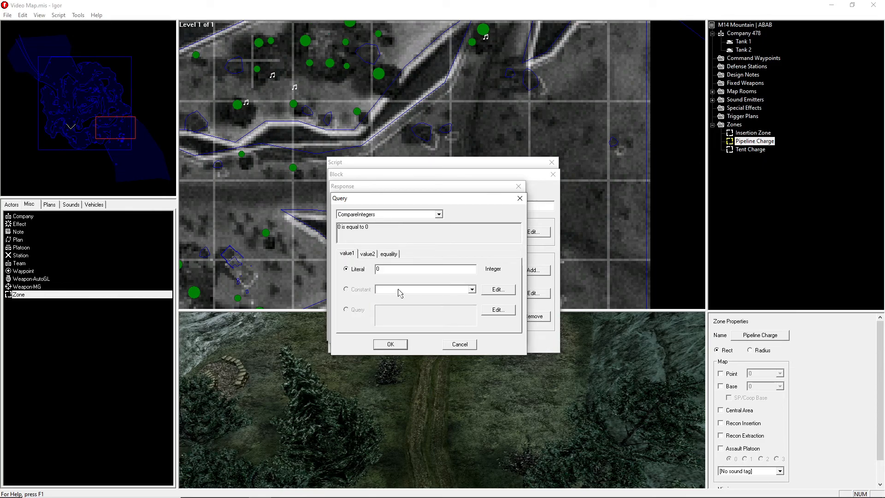
{"action": "left_click", "coordinate": [493, 310]}
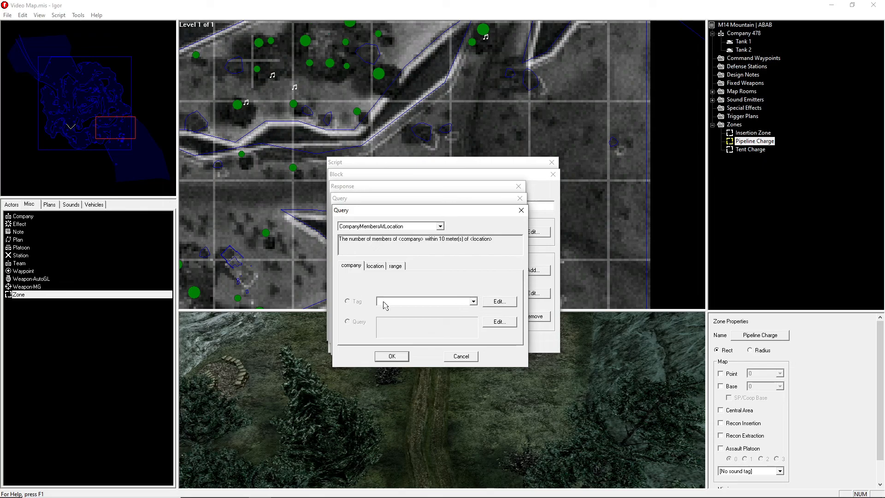
{"action": "left_click", "coordinate": [366, 226]}
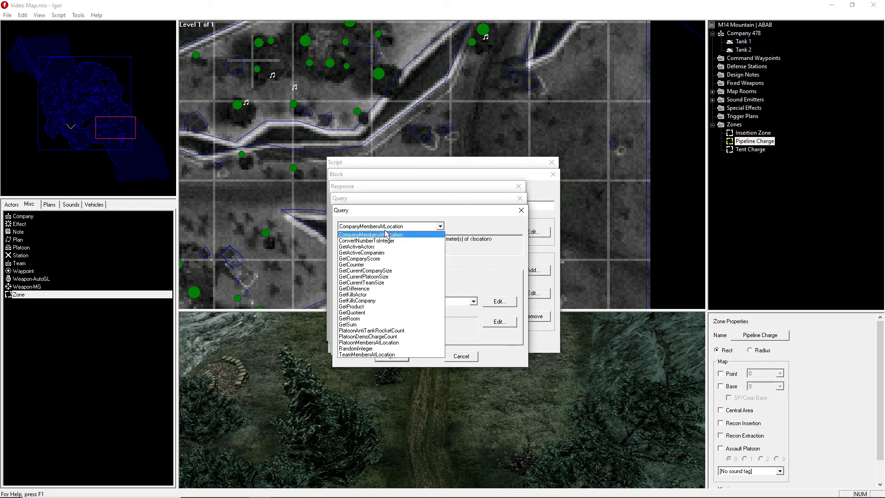
{"action": "left_click", "coordinate": [364, 265]}
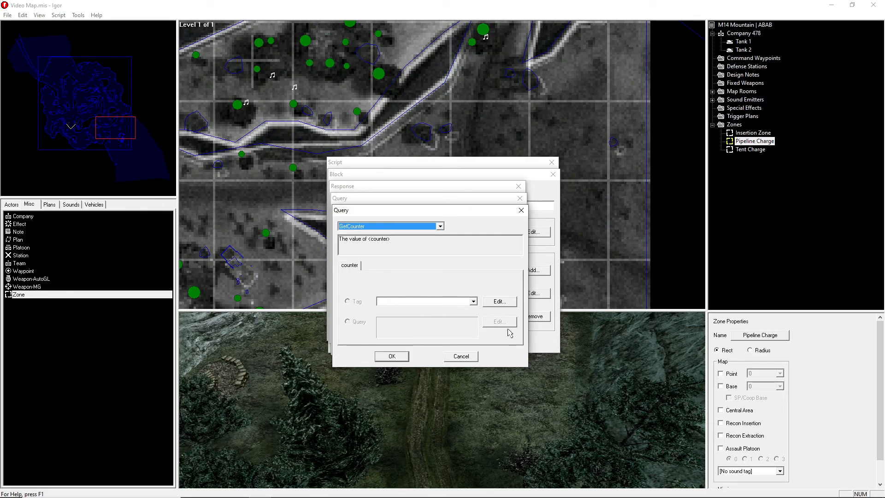
{"action": "left_click", "coordinate": [416, 302]}
{"action": "left_click", "coordinate": [414, 316]}
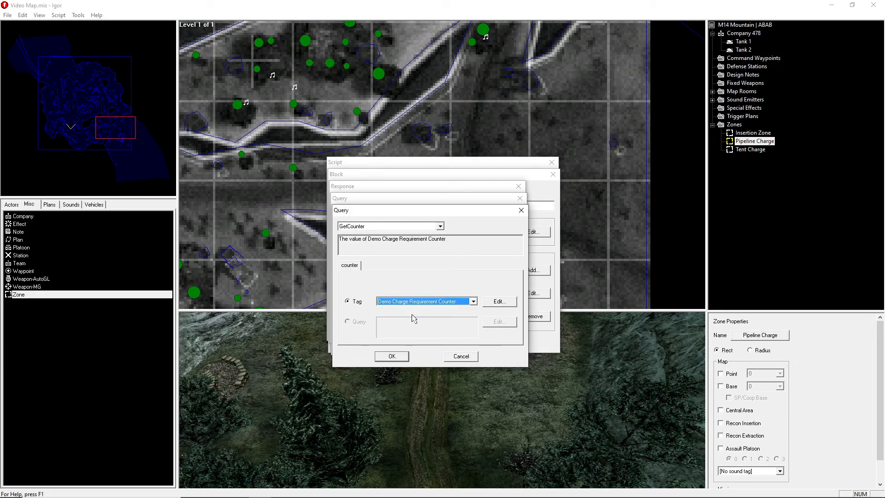
{"action": "left_click", "coordinate": [392, 356]}
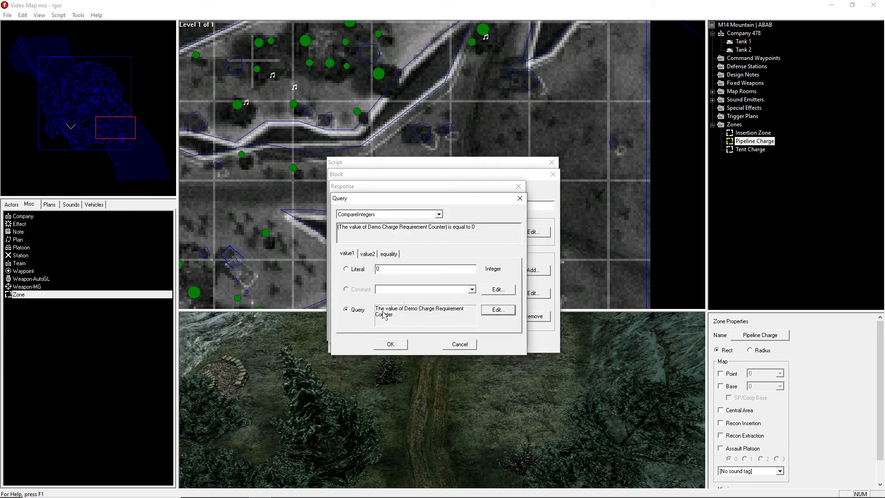
Set the comparison's second value to a PlatoonDemoChargeCount query on Player Platoon.
{"action": "left_click", "coordinate": [368, 254]}
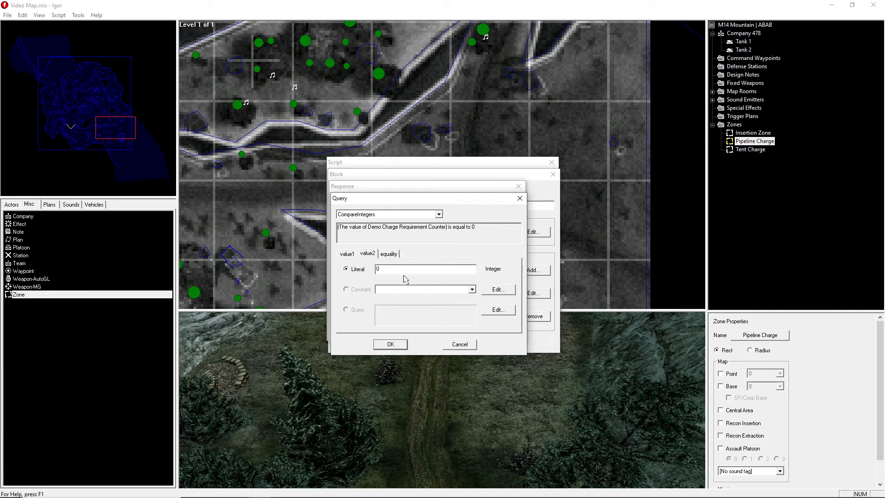
{"action": "left_click", "coordinate": [496, 310]}
{"action": "left_click", "coordinate": [354, 227]}
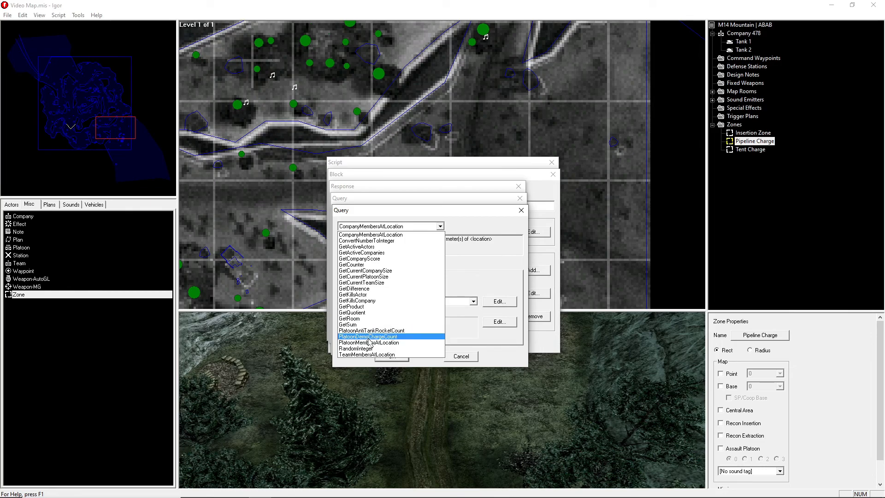
{"action": "left_click", "coordinate": [390, 336]}
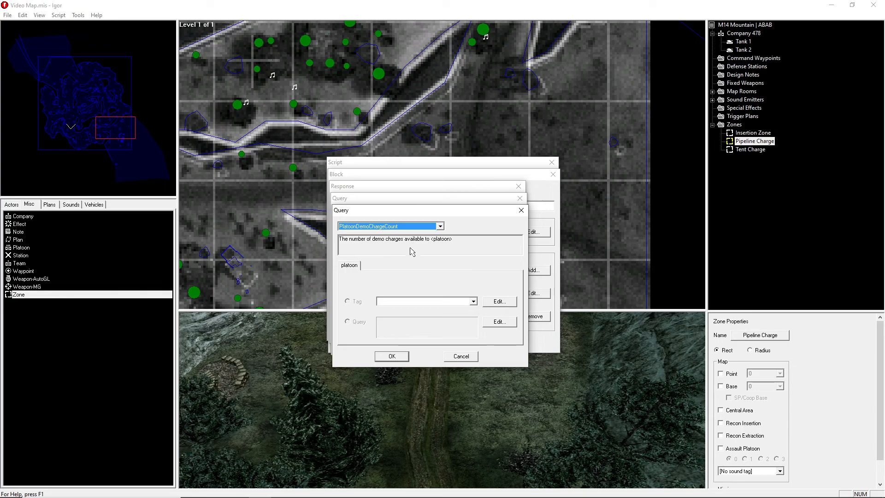
{"action": "left_click", "coordinate": [392, 356]}
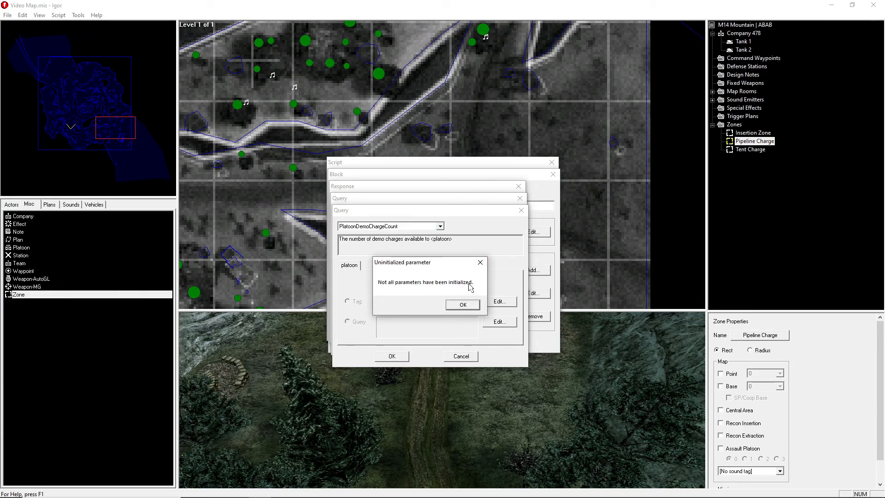
{"action": "left_click", "coordinate": [480, 262]}
{"action": "left_click", "coordinate": [455, 301]}
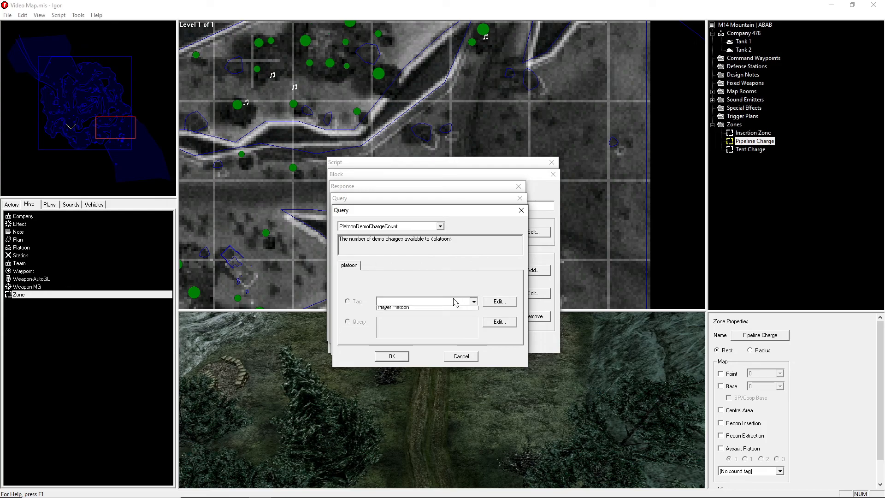
{"action": "left_click", "coordinate": [428, 307]}
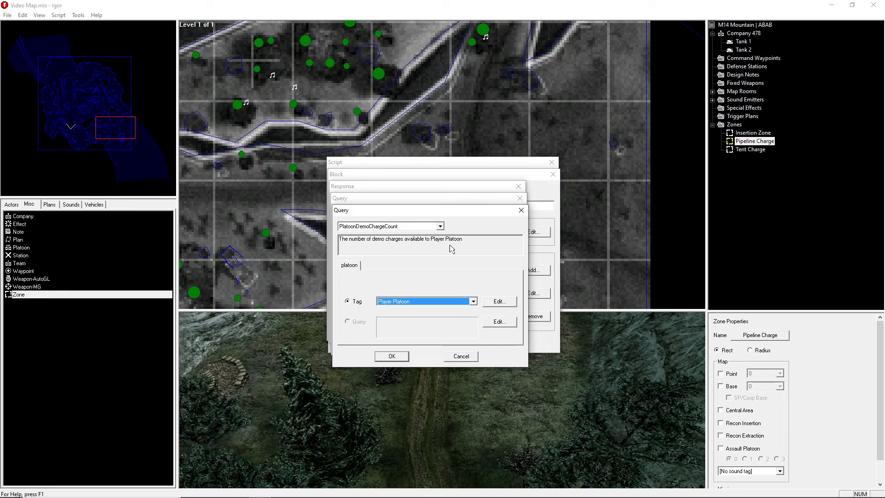
{"action": "left_click", "coordinate": [401, 357]}
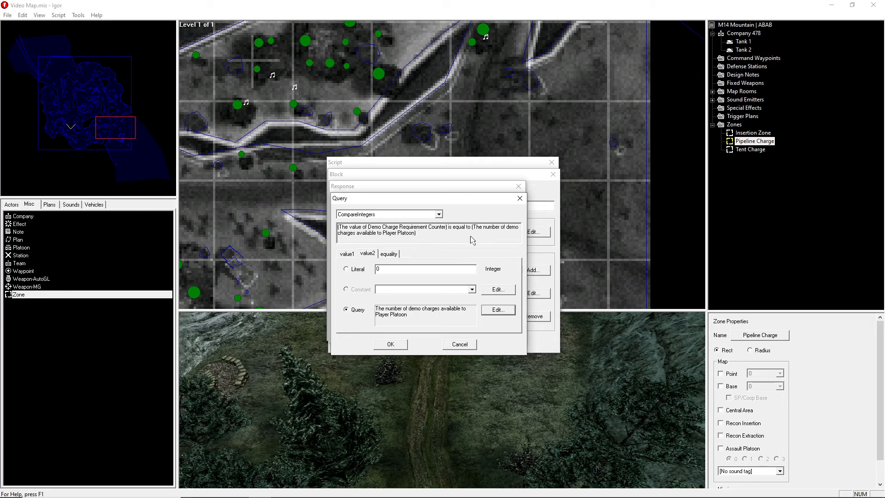
Set the comparison's equality to "is greater than".
{"action": "left_click", "coordinate": [391, 255]}
{"action": "left_click", "coordinate": [401, 290]}
{"action": "left_click", "coordinate": [408, 311]}
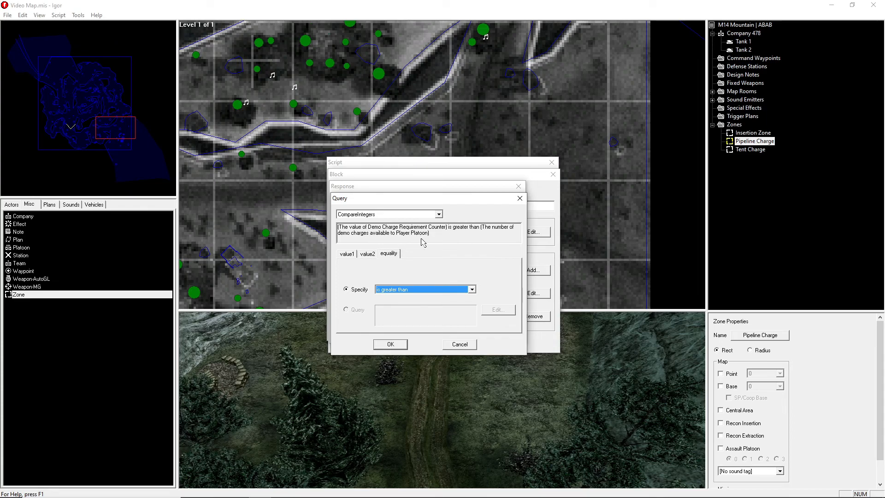
Accept the ContinueIf response with its comparison and add a DeclareMissionFailed response with the text "Not Enough Charges".
{"action": "left_click", "coordinate": [391, 345]}
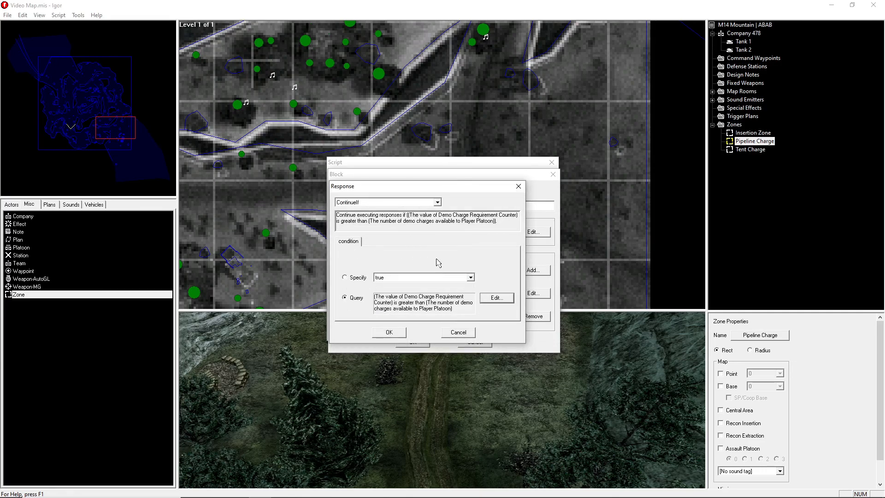
{"action": "left_click", "coordinate": [389, 333]}
{"action": "key", "text": "Return"}
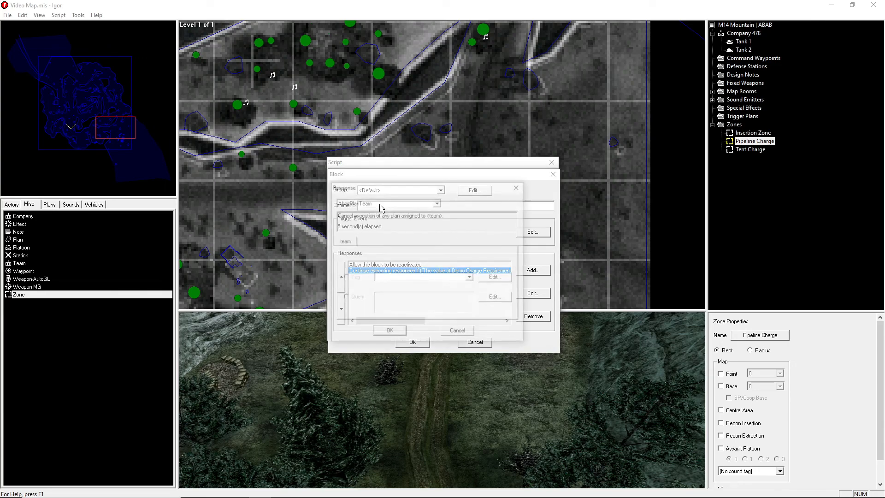
{"action": "left_click", "coordinate": [384, 202]}
{"action": "scroll", "coordinate": [407, 264], "scroll_direction": "down", "scroll_amount": 5}
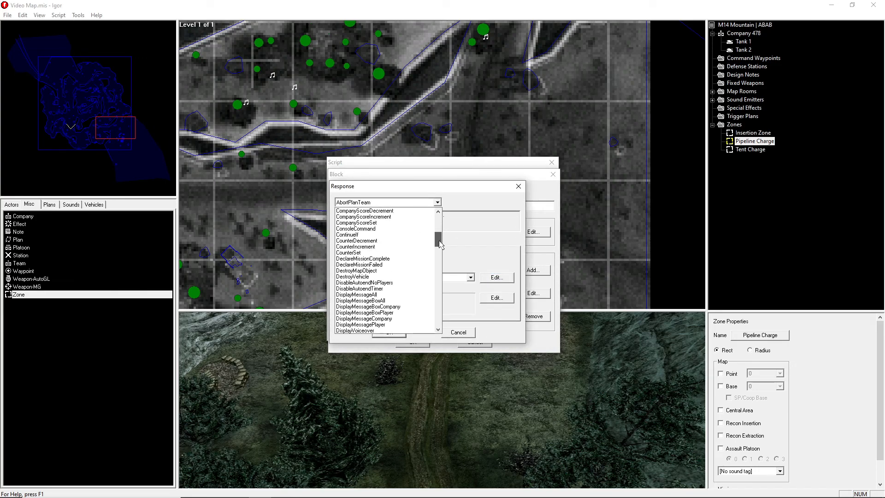
{"action": "left_click", "coordinate": [399, 265]}
{"action": "double_click", "coordinate": [412, 259]}
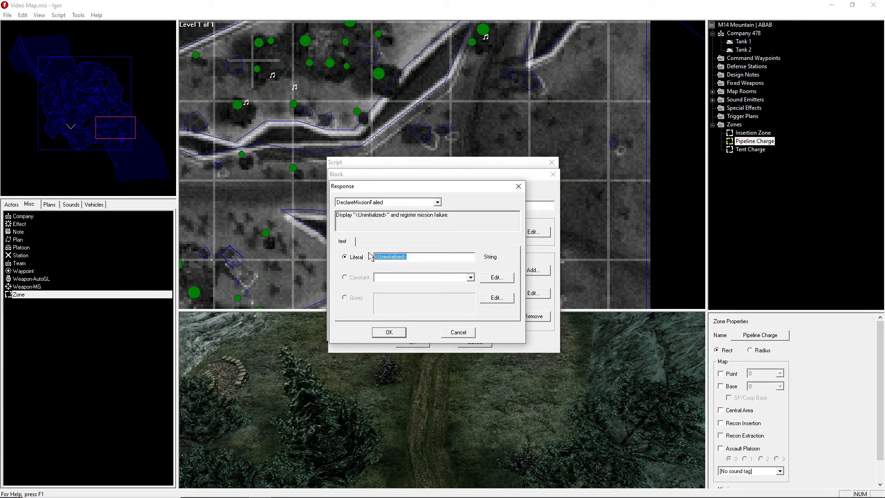
{"action": "type", "text": "Not e"}
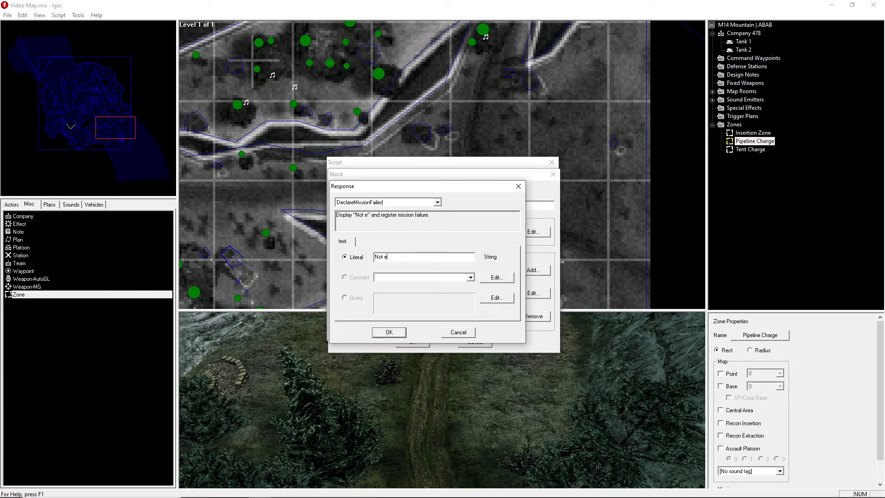
{"action": "type", "text": "nough Charges"}
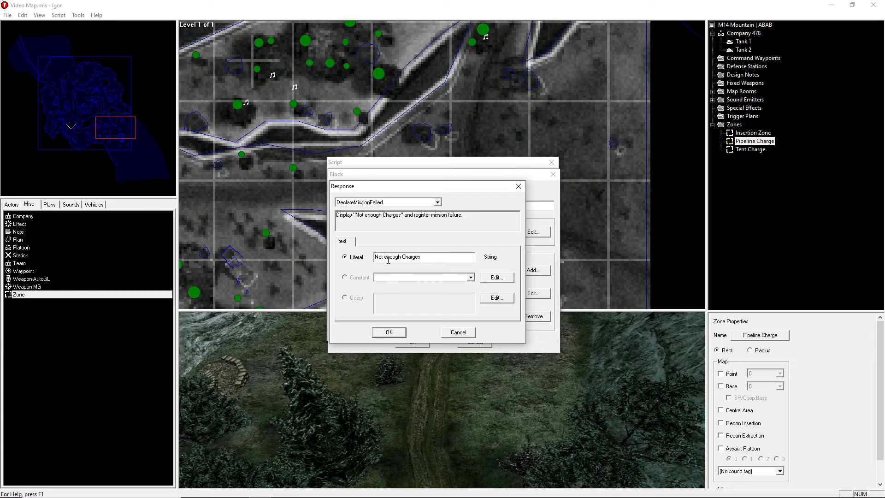
{"action": "key", "text": "BackSpace"}
{"action": "type", "text": "E"}
{"action": "left_click", "coordinate": [390, 333]}
Add a BlockRemove response to the timed charge-check block and save the block.
{"action": "left_click", "coordinate": [548, 269]}
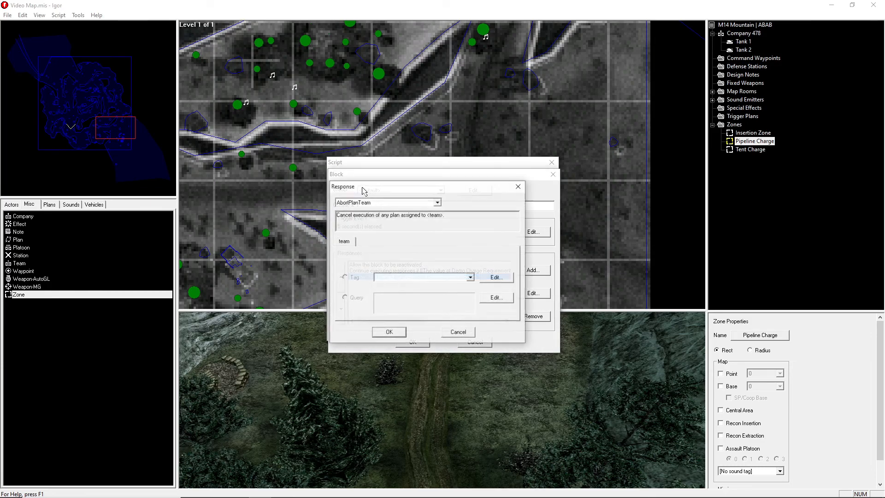
{"action": "left_click", "coordinate": [387, 202]}
{"action": "left_click", "coordinate": [364, 289]}
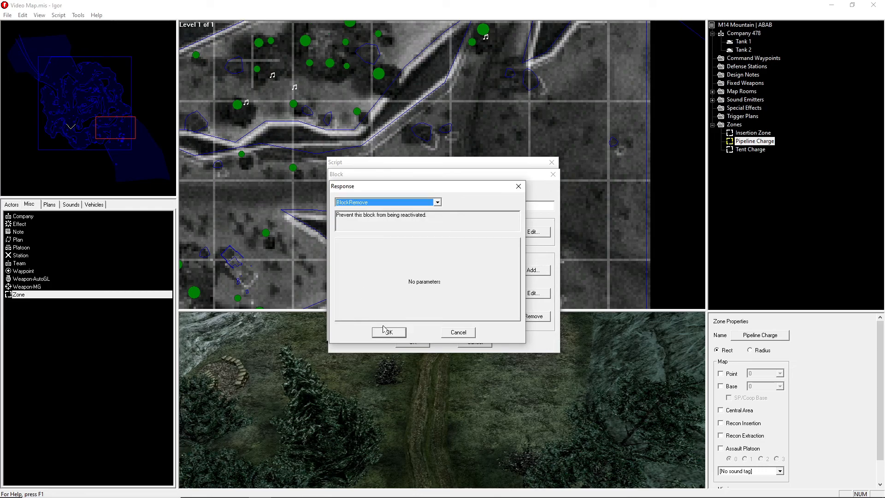
{"action": "left_click", "coordinate": [389, 332]}
{"action": "left_click", "coordinate": [418, 344]}
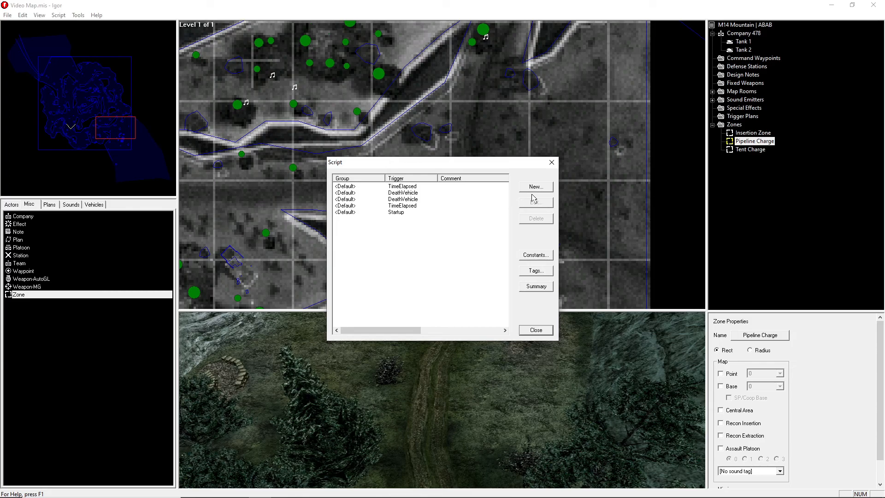
Create a new script block with a DemoChargePlaced trigger event located at the Pipeline Charge zone.
{"action": "left_click", "coordinate": [419, 199]}
{"action": "left_click", "coordinate": [417, 193]}
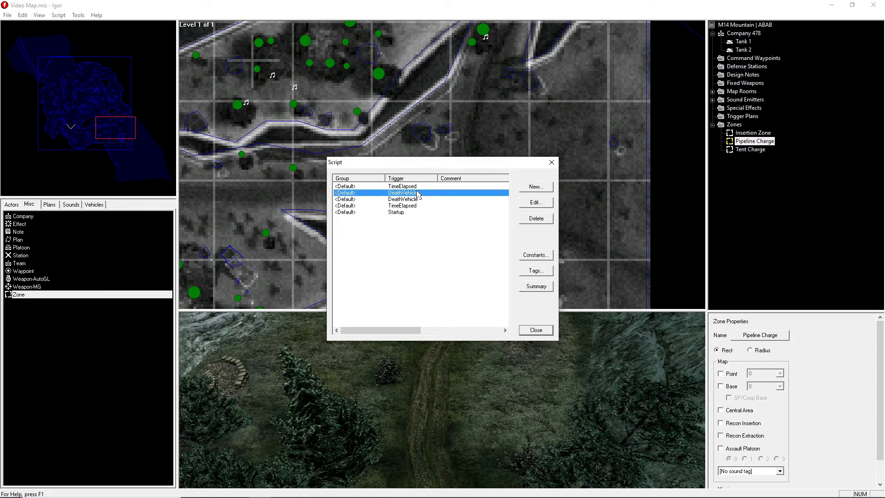
{"action": "left_click", "coordinate": [536, 186]}
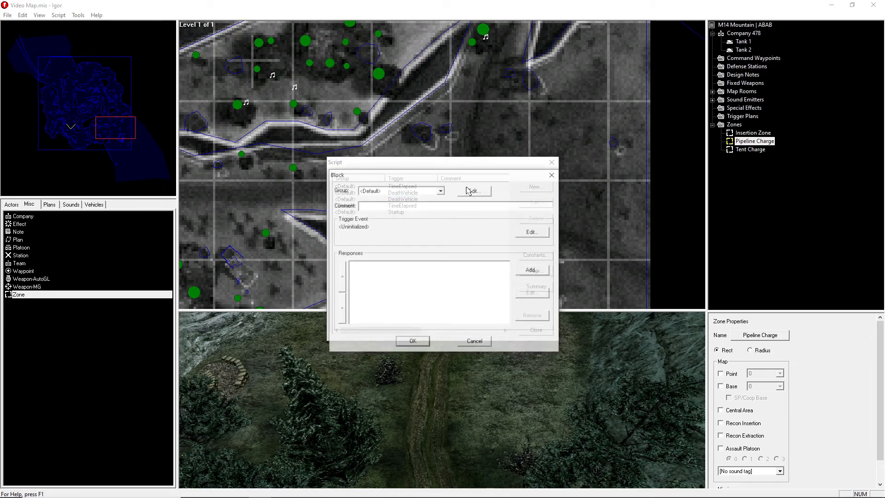
{"action": "left_click", "coordinate": [517, 232]}
{"action": "left_click", "coordinate": [381, 201]}
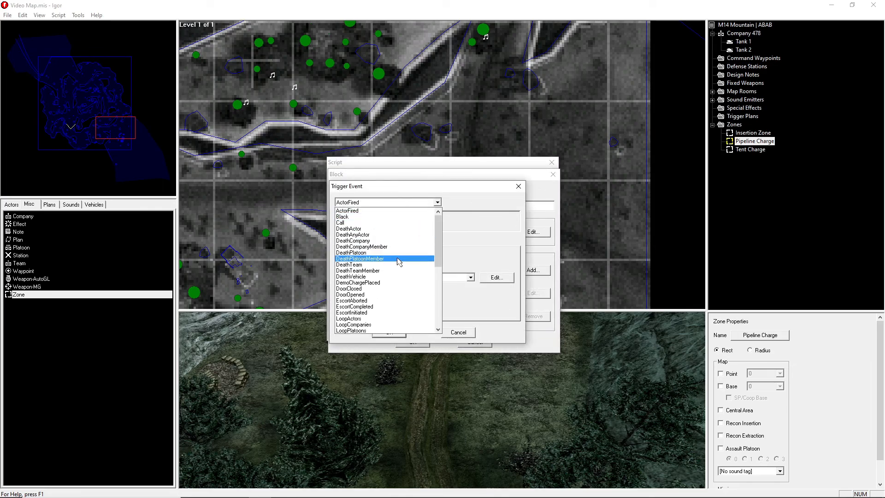
{"action": "left_click", "coordinate": [379, 283]}
{"action": "left_click", "coordinate": [381, 276]}
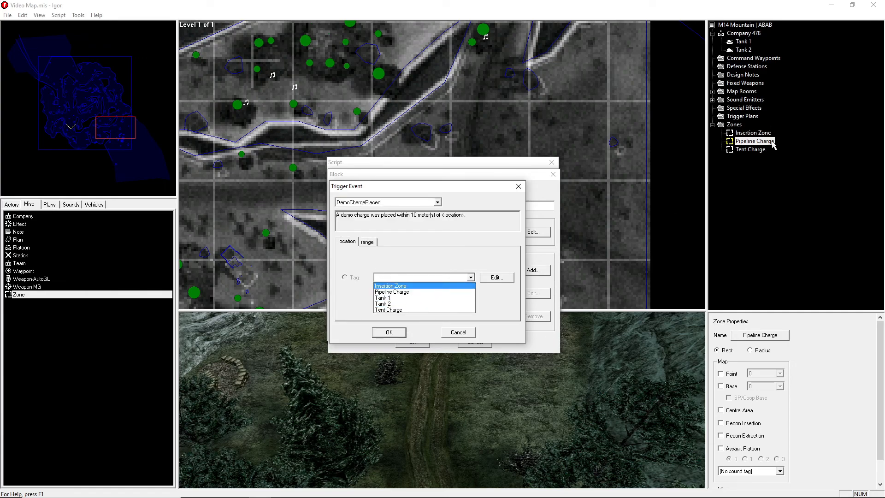
{"action": "left_click", "coordinate": [405, 292]}
Set the range of the Pipeline Charge trigger to 5 meters and confirm the trigger event.
{"action": "left_click", "coordinate": [371, 244]}
{"action": "left_click", "coordinate": [347, 242]}
{"action": "left_click", "coordinate": [370, 243]}
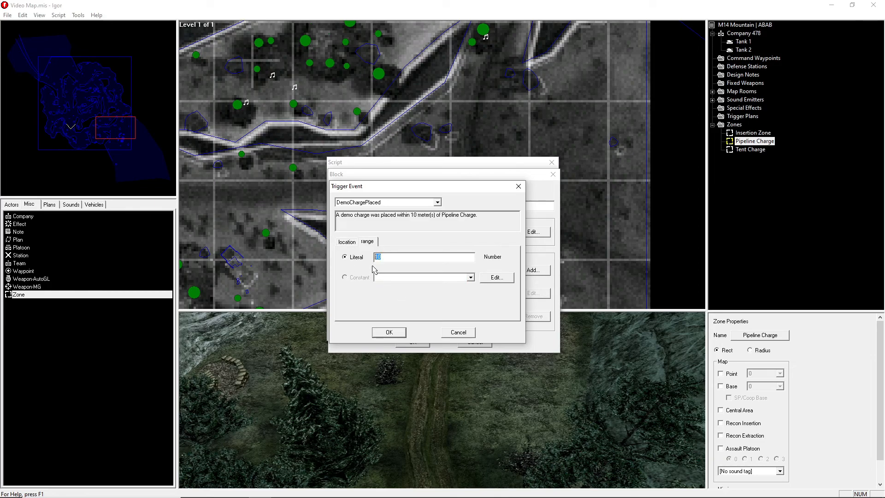
{"action": "type", "text": "5"}
{"action": "left_click", "coordinate": [353, 242]}
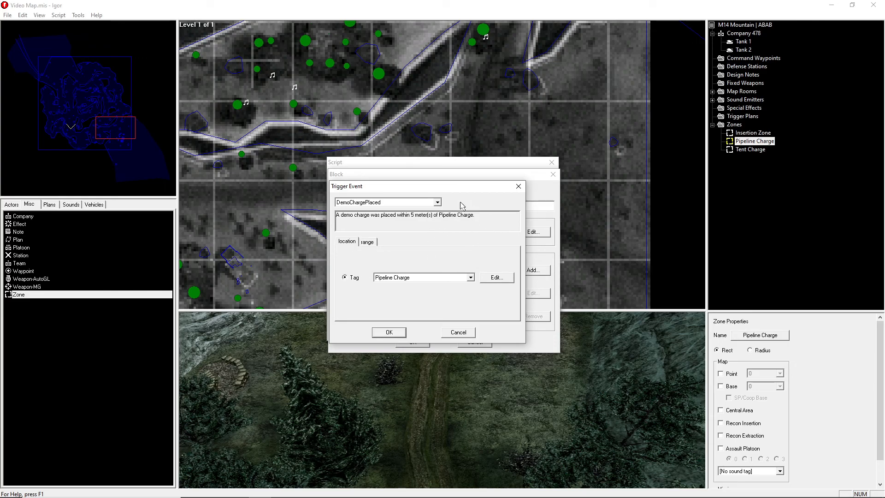
{"action": "left_click", "coordinate": [400, 331]}
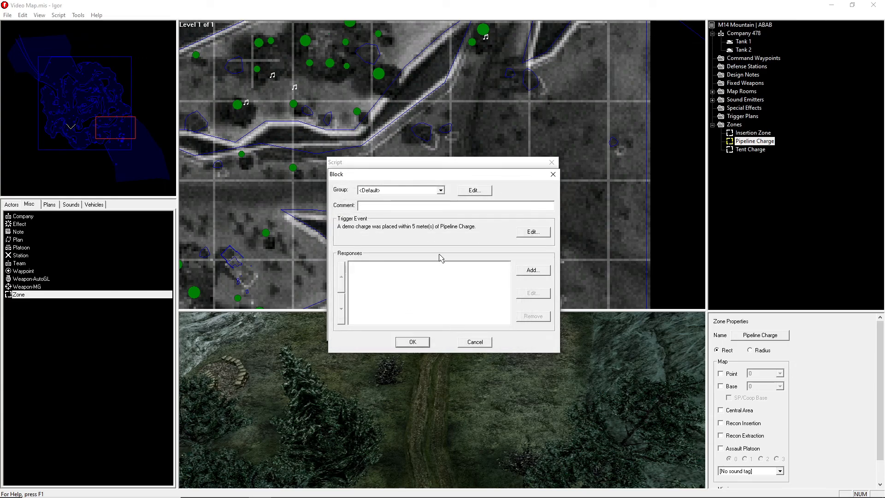
Add a CounterDecrement response on the Demo Charge Requirement Counter to the Pipeline Charge block and save the block.
{"action": "left_click", "coordinate": [530, 270]}
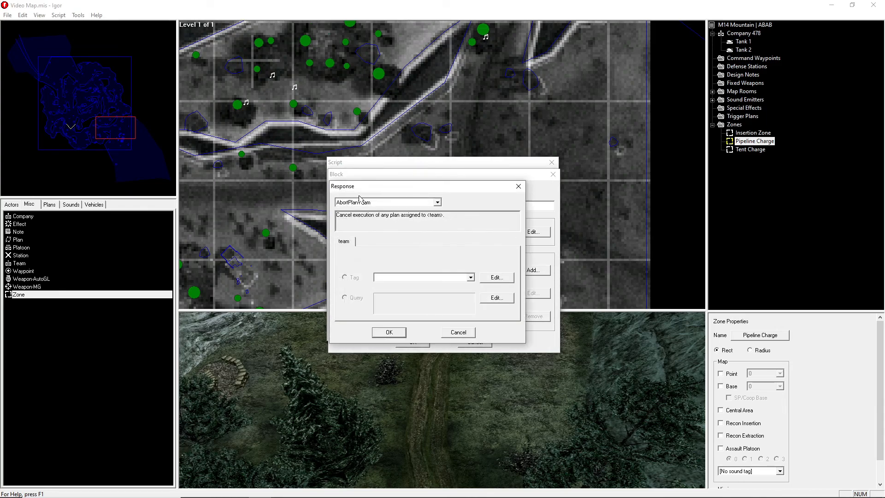
{"action": "left_click", "coordinate": [437, 202]}
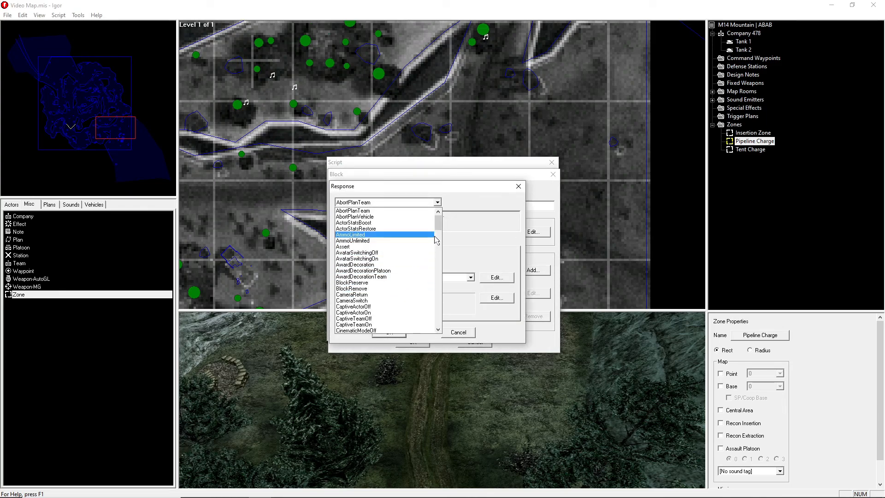
{"action": "left_click_drag", "start_coordinate": [438, 227], "coordinate": [440, 235]}
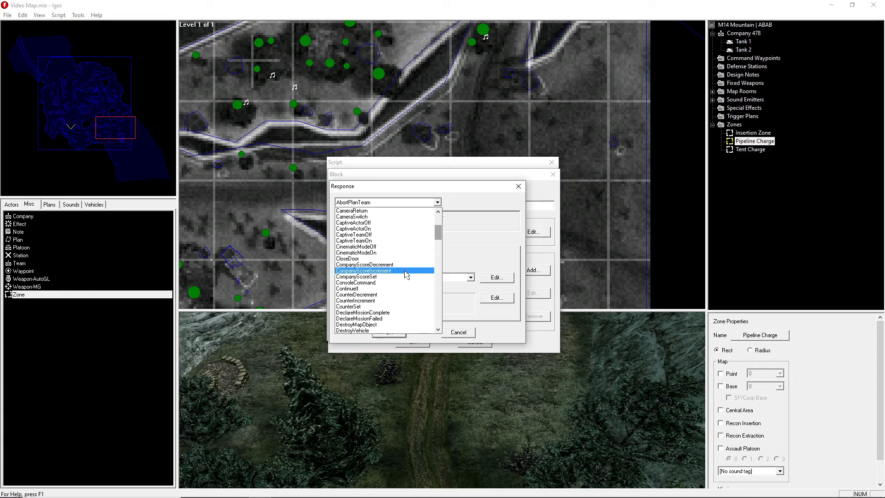
{"action": "left_click", "coordinate": [386, 295]}
{"action": "left_click", "coordinate": [397, 278]}
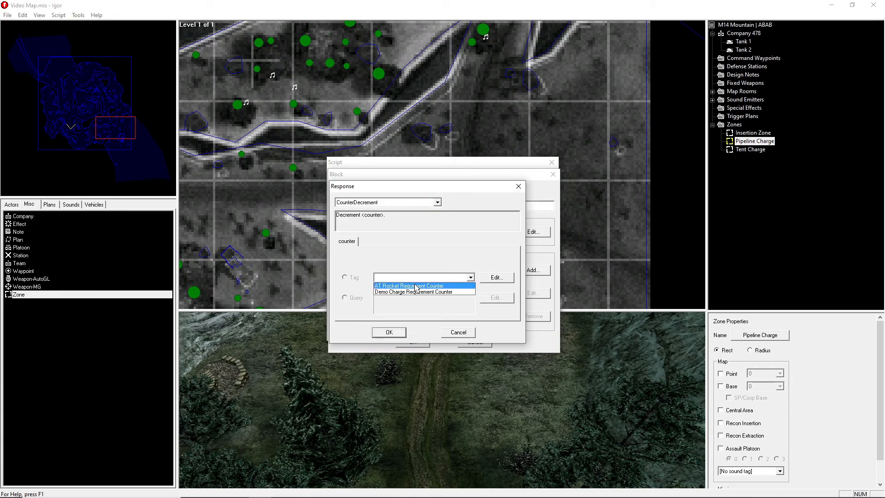
{"action": "left_click", "coordinate": [387, 292]}
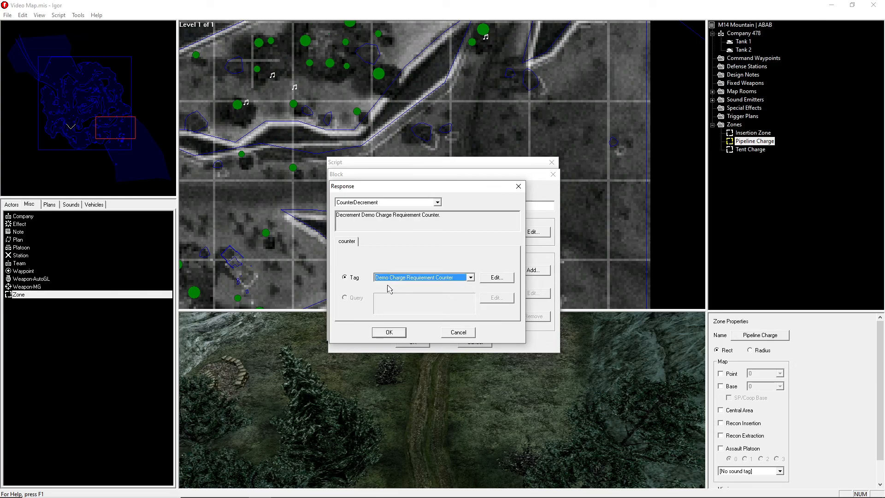
{"action": "left_click", "coordinate": [405, 331]}
{"action": "left_click", "coordinate": [412, 340]}
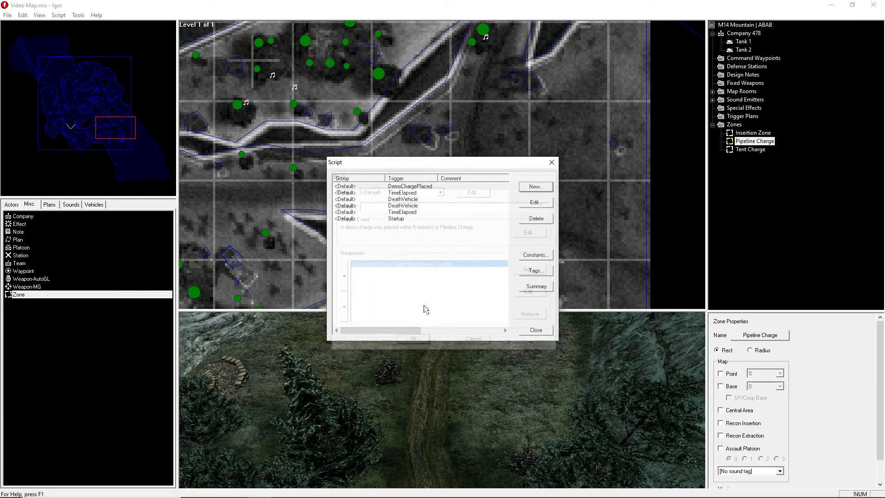
Create another script block with a DemoChargePlaced trigger event located at the Tent Charge zone, keeping the default range.
{"action": "left_click", "coordinate": [535, 187]}
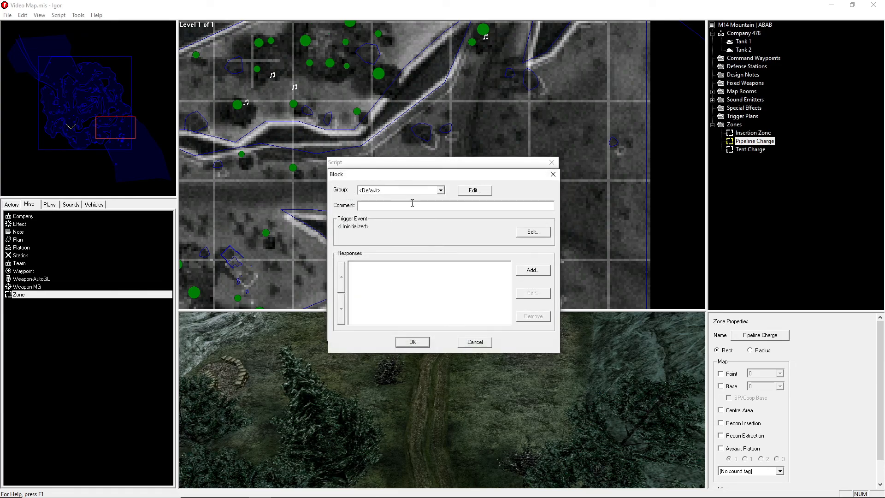
{"action": "left_click", "coordinate": [520, 231]}
{"action": "left_click", "coordinate": [437, 202]}
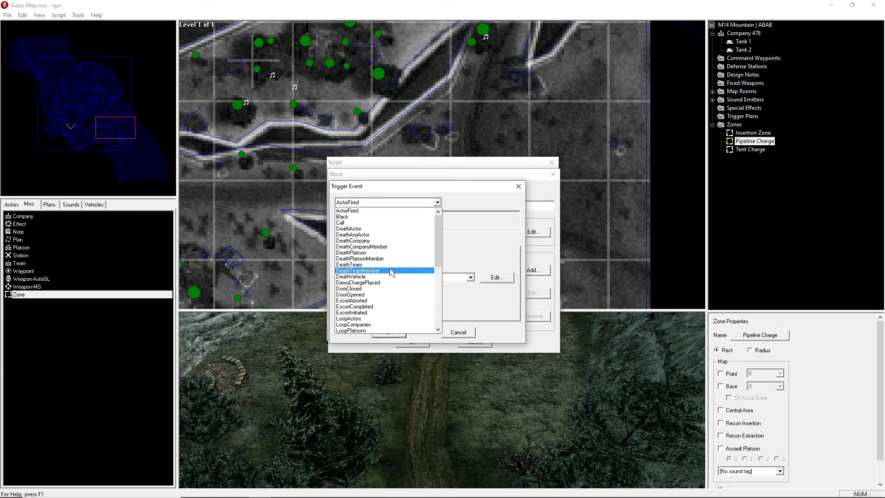
{"action": "left_click", "coordinate": [378, 282]}
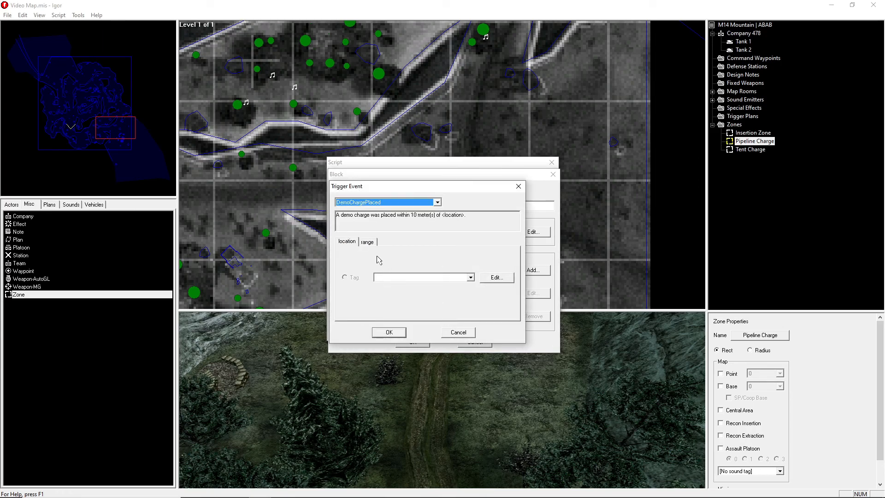
{"action": "left_click", "coordinate": [470, 277]}
{"action": "left_click", "coordinate": [392, 299]}
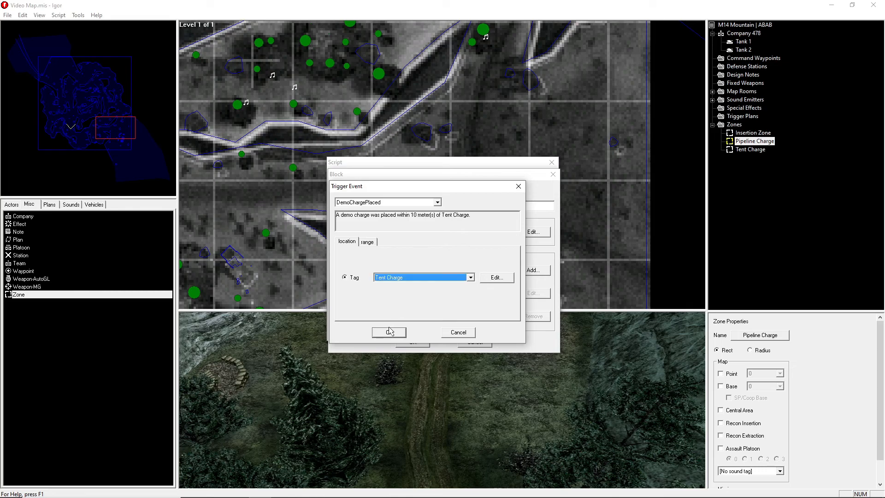
{"action": "left_click", "coordinate": [390, 332]}
Add a CounterDecrement response on the Demo Charge Requirement Counter to the Tent Charge block and save the block.
{"action": "left_click", "coordinate": [534, 270]}
{"action": "left_click", "coordinate": [410, 203]}
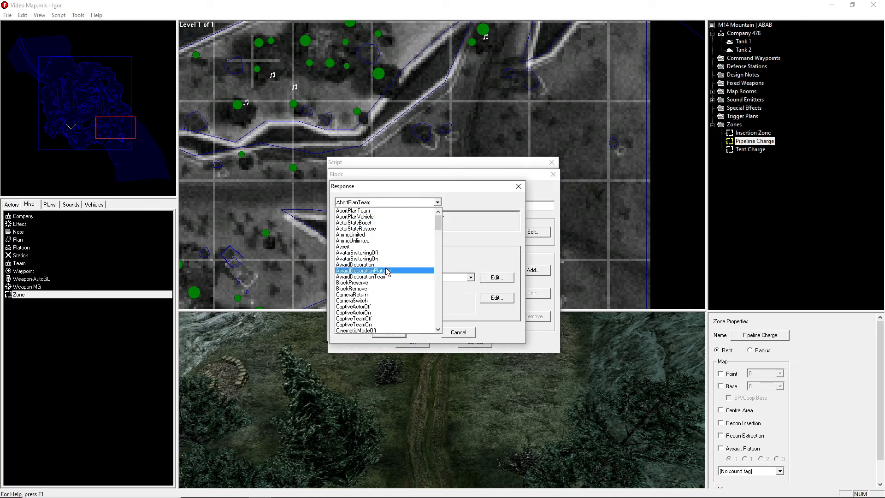
{"action": "scroll", "coordinate": [370, 295], "scroll_direction": "down", "scroll_amount": 2}
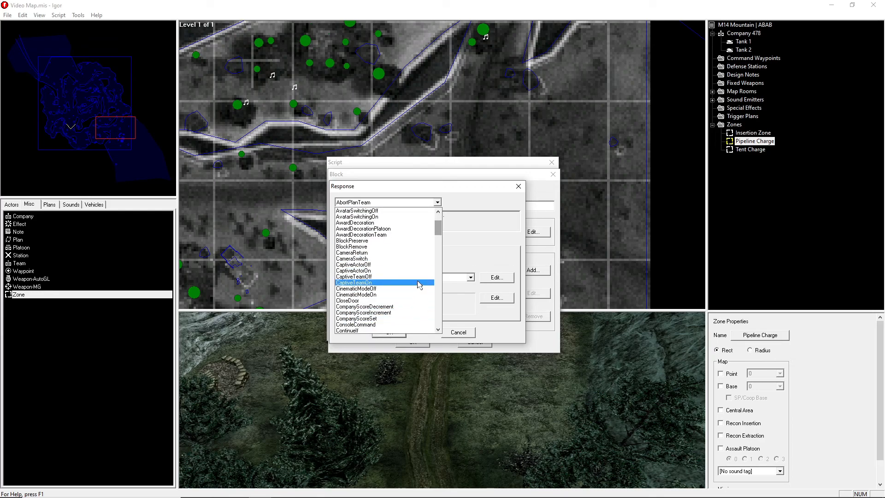
{"action": "scroll", "coordinate": [418, 285], "scroll_direction": "down", "scroll_amount": 2}
{"action": "left_click", "coordinate": [388, 303]}
{"action": "left_click", "coordinate": [393, 278]}
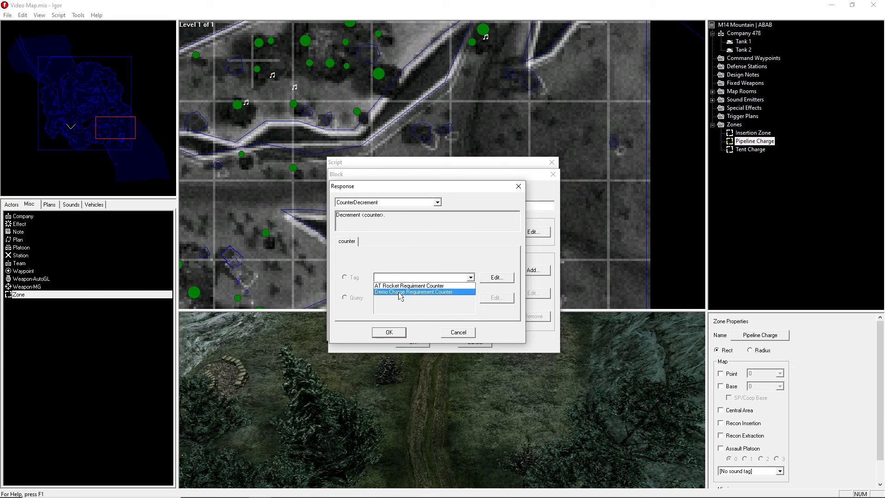
{"action": "left_click", "coordinate": [399, 291]}
{"action": "left_click", "coordinate": [389, 332]}
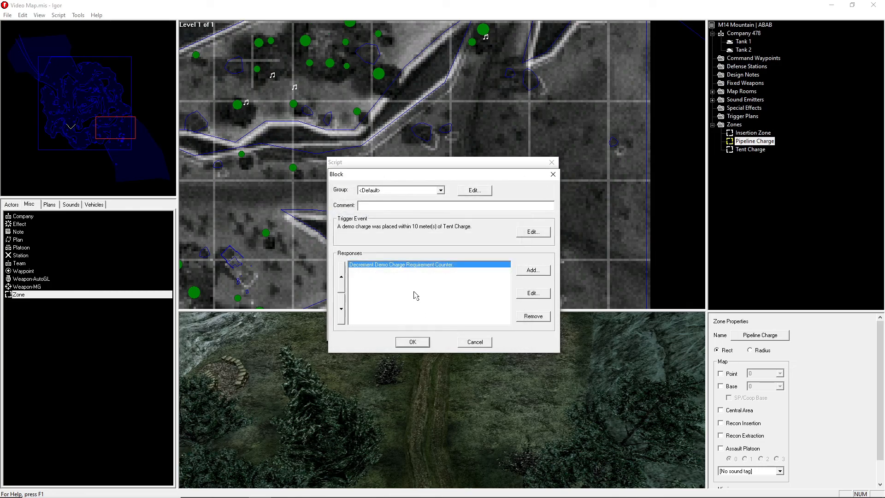
{"action": "left_click", "coordinate": [411, 342]}
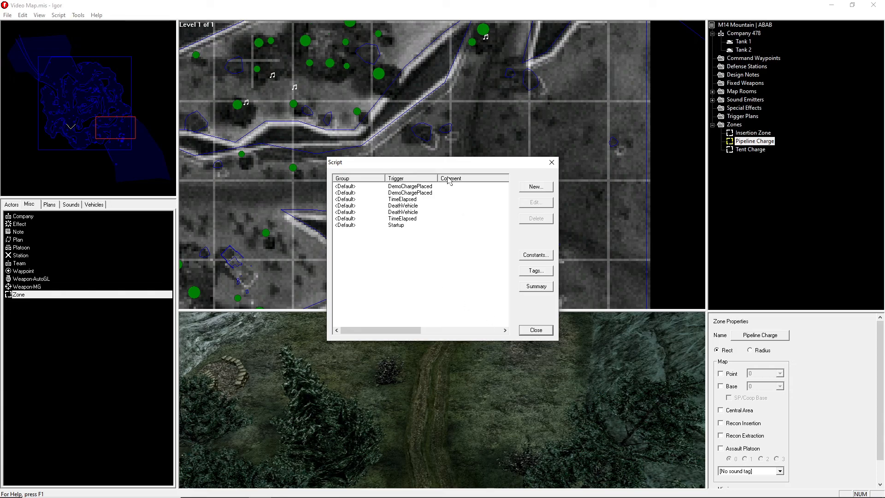
Sort the script blocks by trigger and close the script list.
{"action": "left_click", "coordinate": [414, 197]}
{"action": "left_click", "coordinate": [418, 217]}
{"action": "left_click", "coordinate": [418, 211]}
{"action": "left_click", "coordinate": [415, 205]}
{"action": "left_click", "coordinate": [420, 189]}
{"action": "left_click", "coordinate": [420, 178]}
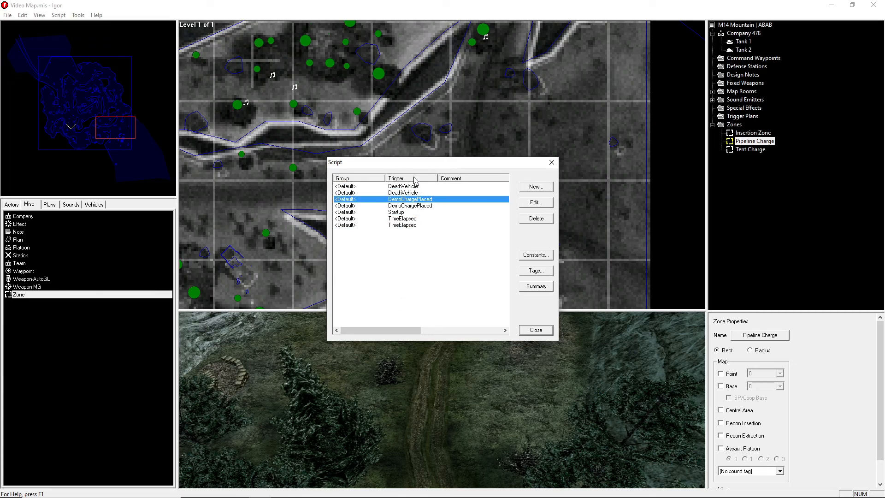
{"action": "left_click", "coordinate": [536, 330]}
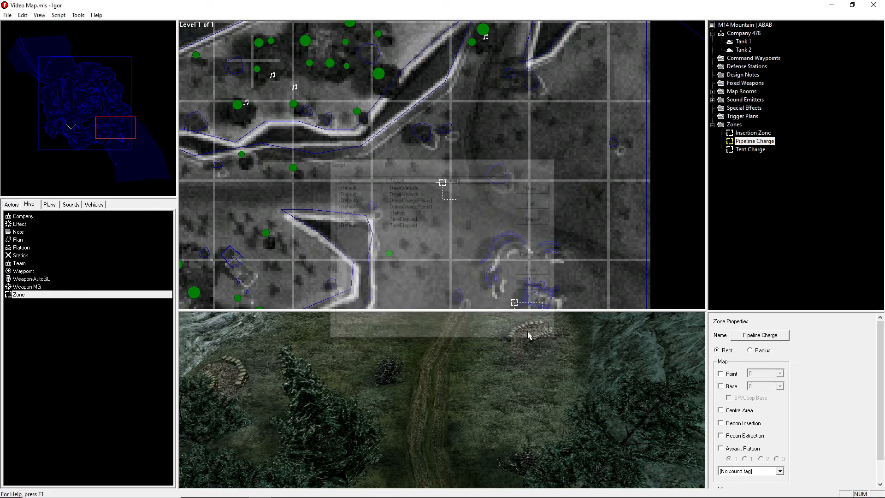
Mark demo charges as required in the mission's briefing properties and save the mission.
{"action": "left_click", "coordinate": [22, 14]}
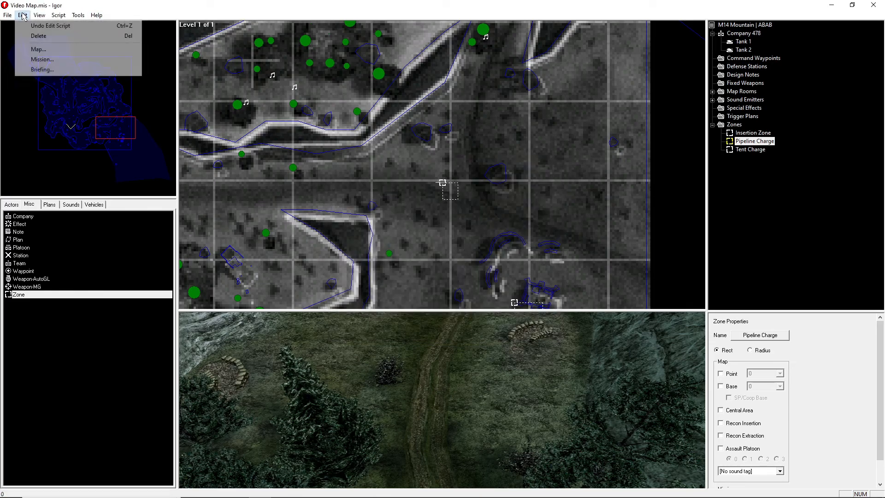
{"action": "left_click", "coordinate": [39, 69]}
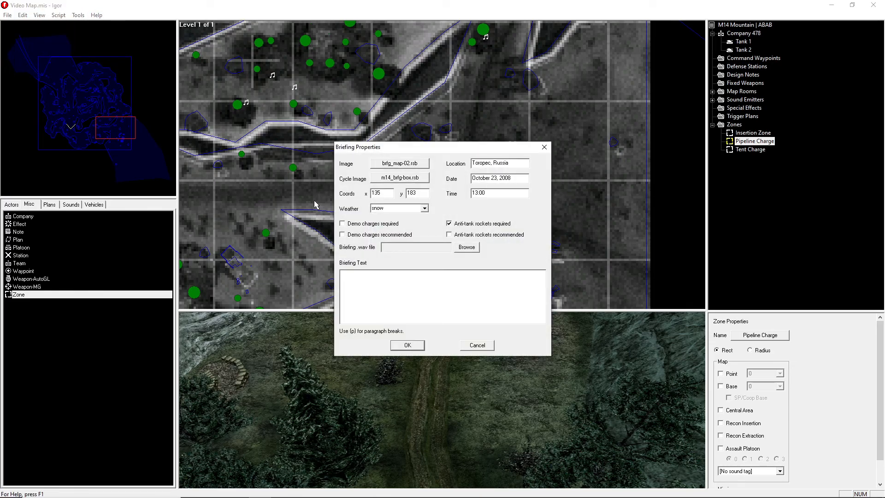
{"action": "left_click", "coordinate": [349, 224]}
{"action": "left_click", "coordinate": [397, 345]}
{"action": "left_click", "coordinate": [22, 15]}
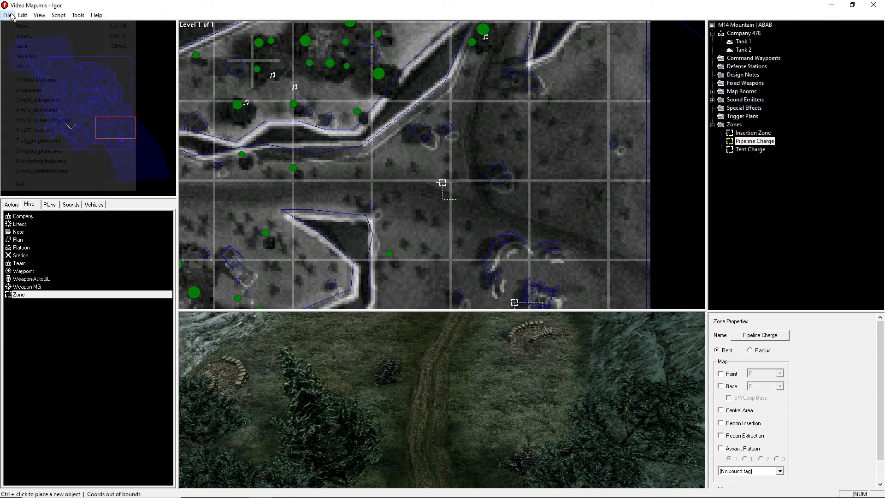
{"action": "mouse_move", "coordinate": [7, 15]}
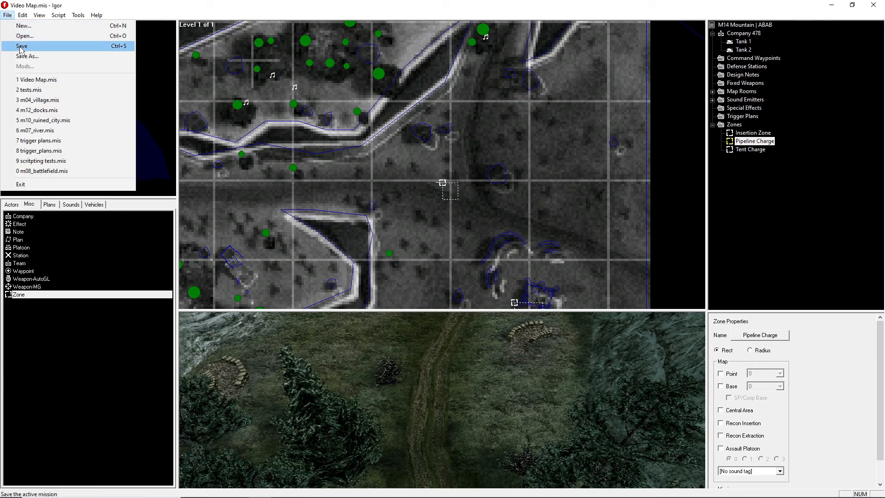
{"action": "left_click", "coordinate": [21, 47]}
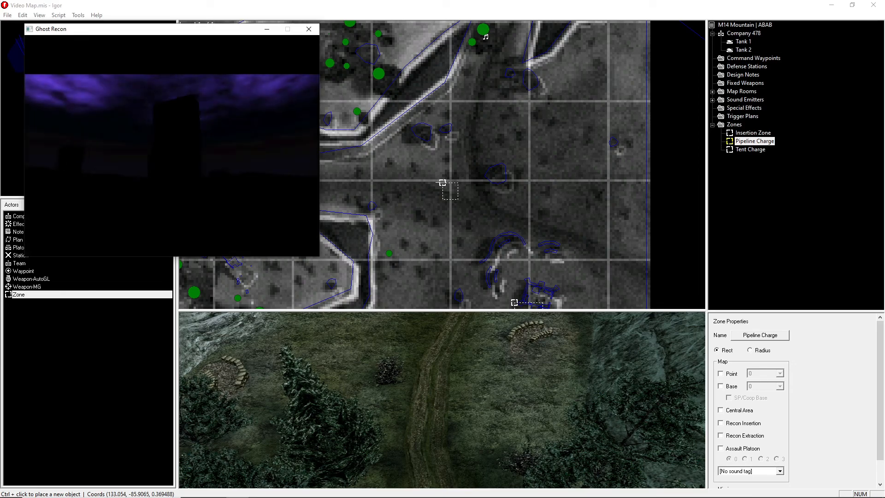
In Ghost Recon, start the ABAB quick mission and continue past the briefing to platoon setup.
{"action": "left_click", "coordinate": [73, 188]}
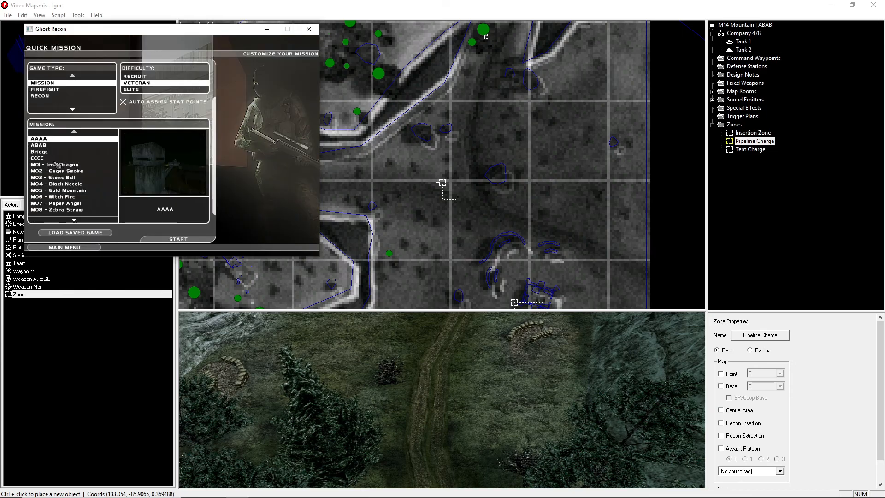
{"action": "left_click", "coordinate": [47, 145]}
{"action": "left_click", "coordinate": [173, 239]}
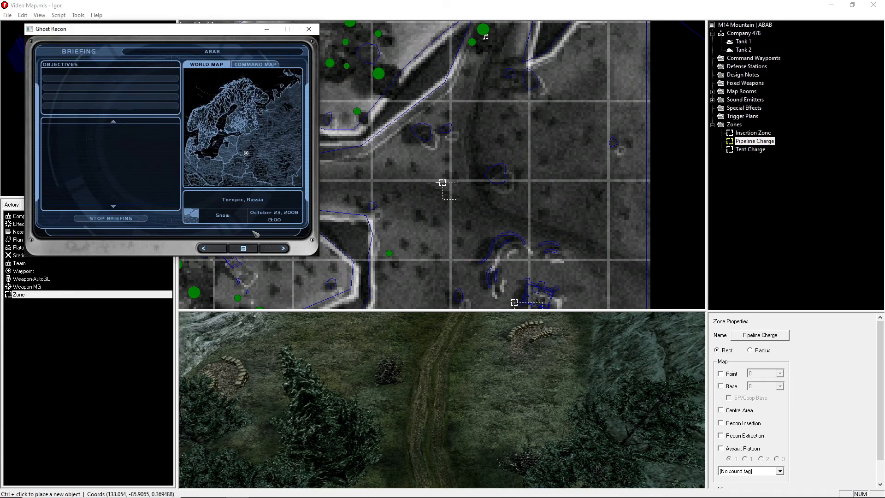
{"action": "left_click", "coordinate": [273, 250]}
Assign one demo specialist to Alpha with Demo Kit 1 and another to Bravo with Demo Kit 2, and begin the mission.
{"action": "double_click", "coordinate": [97, 214]}
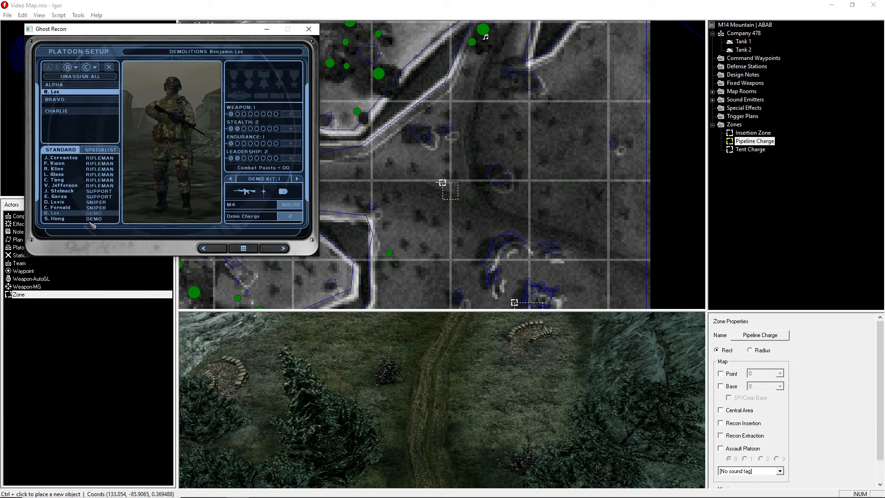
{"action": "left_click", "coordinate": [94, 219]}
{"action": "left_click", "coordinate": [297, 179]}
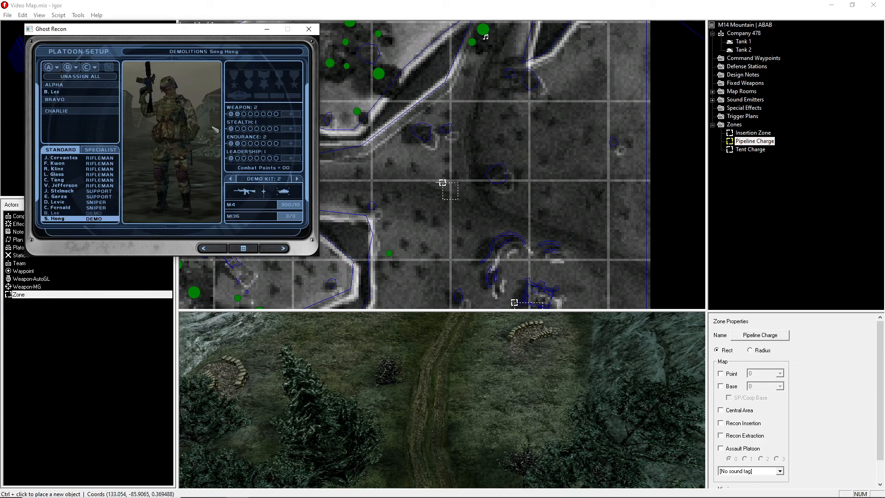
{"action": "left_click", "coordinate": [76, 68]}
{"action": "left_click", "coordinate": [280, 249]}
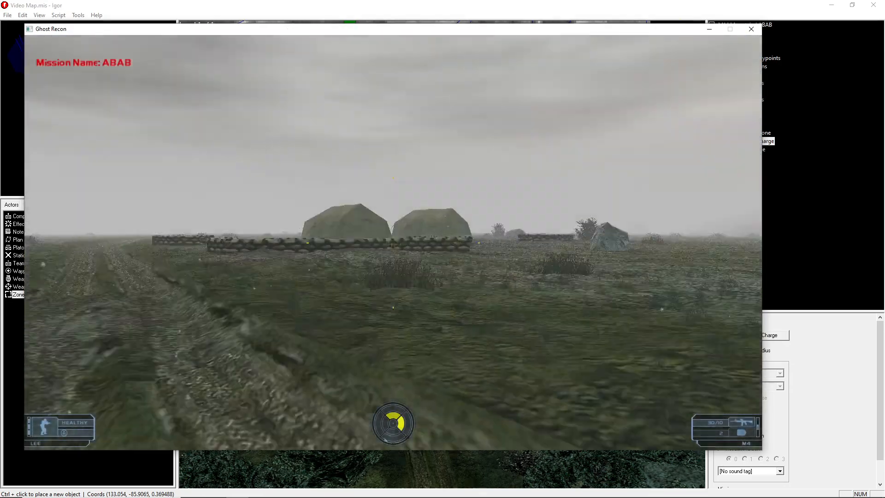
Test the failure condition by placing a demo charge on open ground away from the tents and backing off.
{"action": "key", "text": "w"}
{"action": "key", "text": "2"}
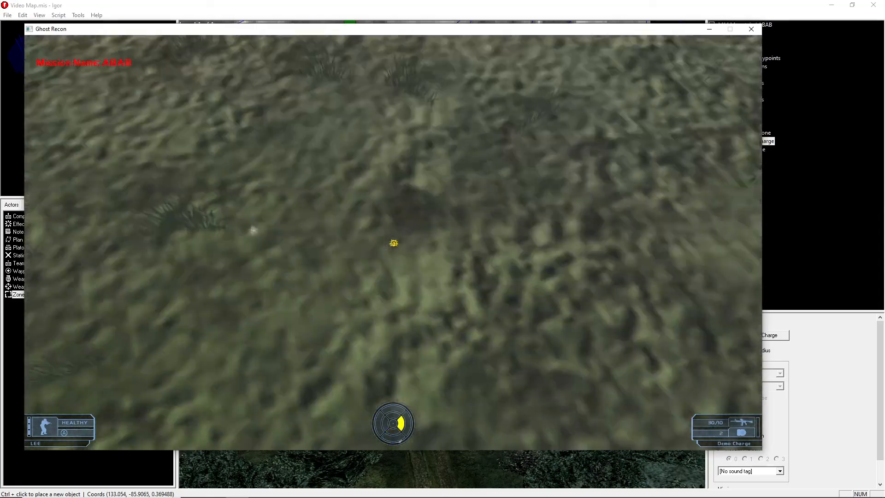
{"action": "left_click", "coordinate": [393, 243]}
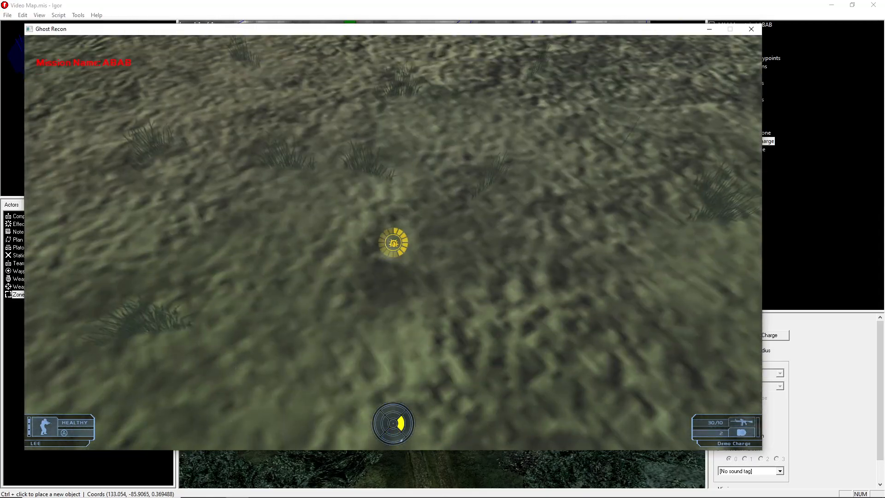
{"action": "key", "text": "s"}
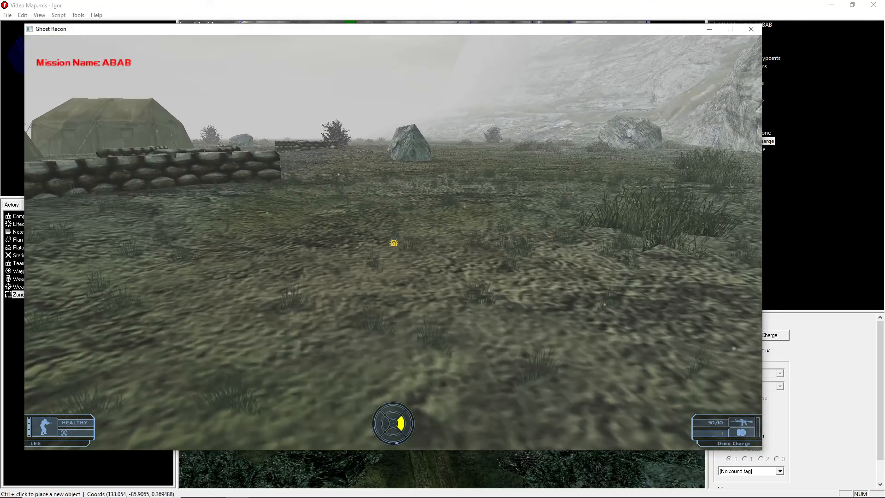
{"action": "key", "text": "s"}
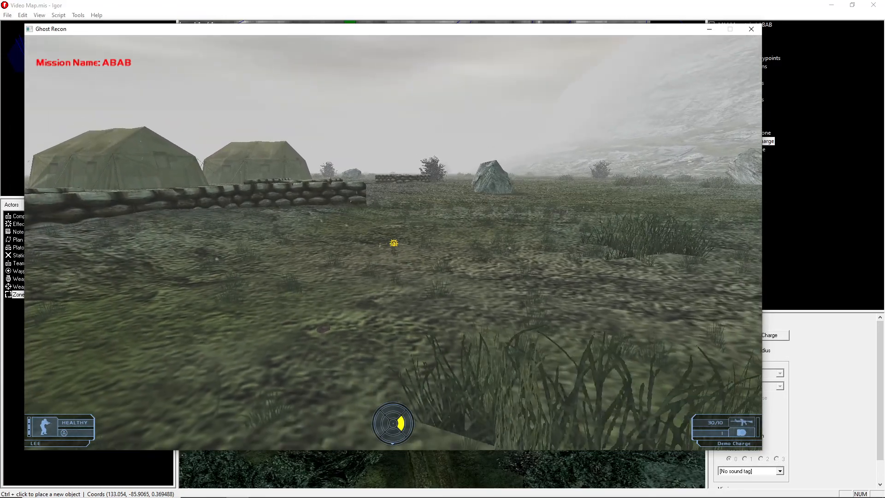
{"action": "left_click", "coordinate": [393, 243]}
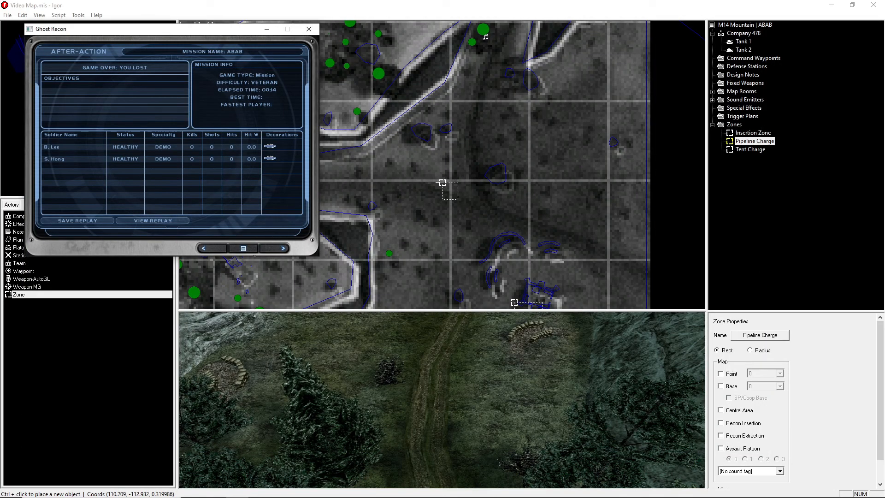
Restart the mission with the same team, place a demo charge on the ground beside the tents and back away.
{"action": "left_click", "coordinate": [225, 248]}
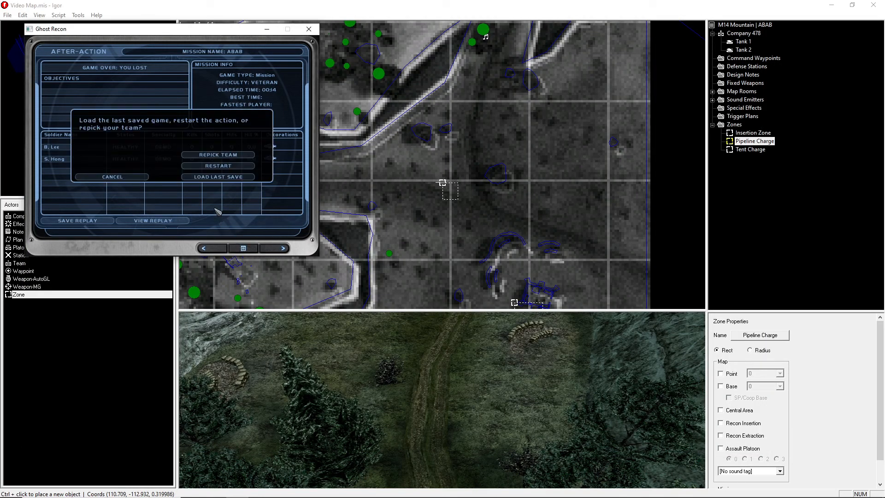
{"action": "left_click", "coordinate": [214, 169]}
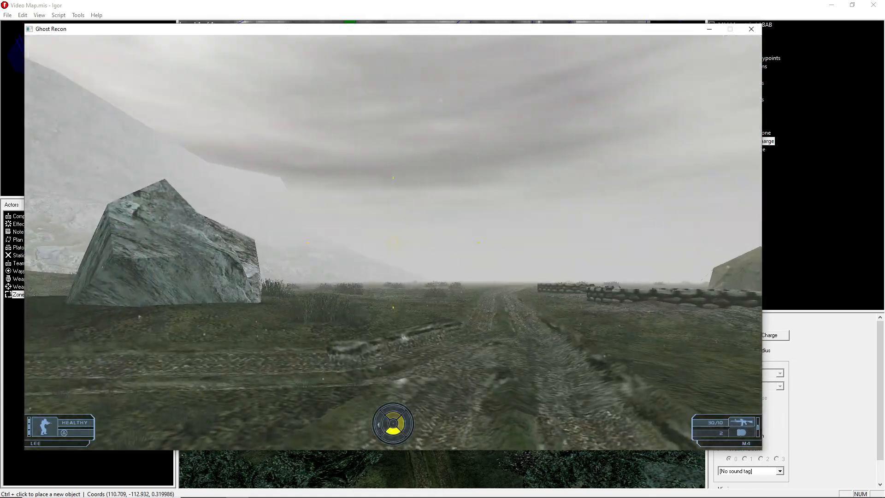
{"action": "key", "text": "Tab"}
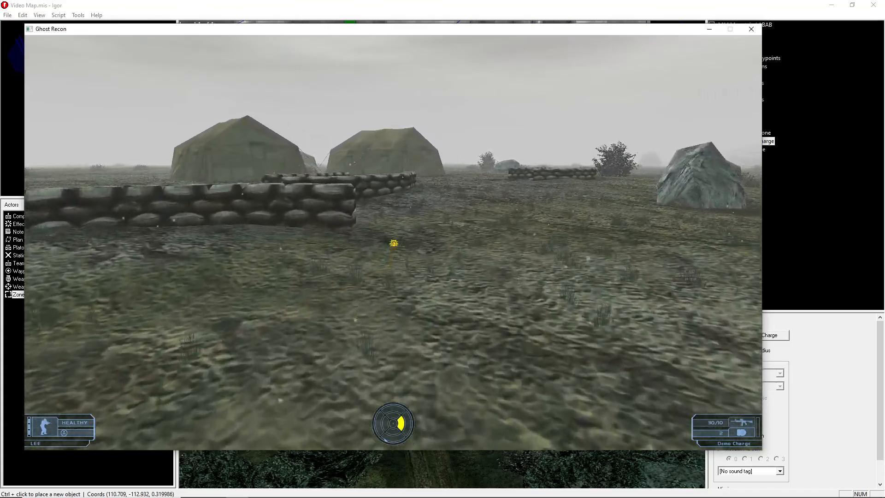
{"action": "key", "text": "w"}
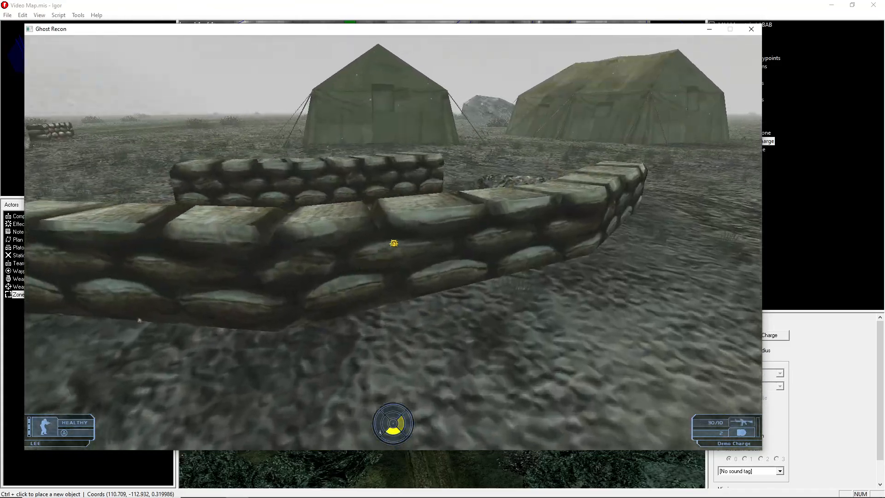
{"action": "key", "text": "w"}
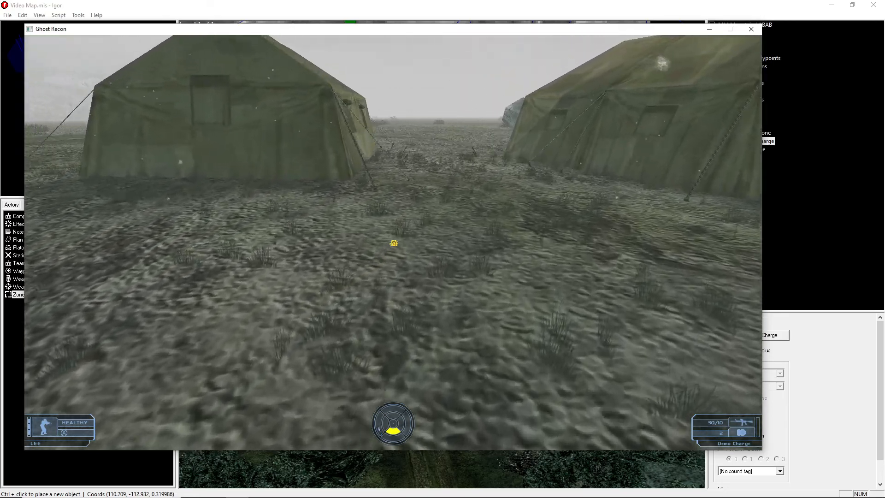
{"action": "key", "text": "w"}
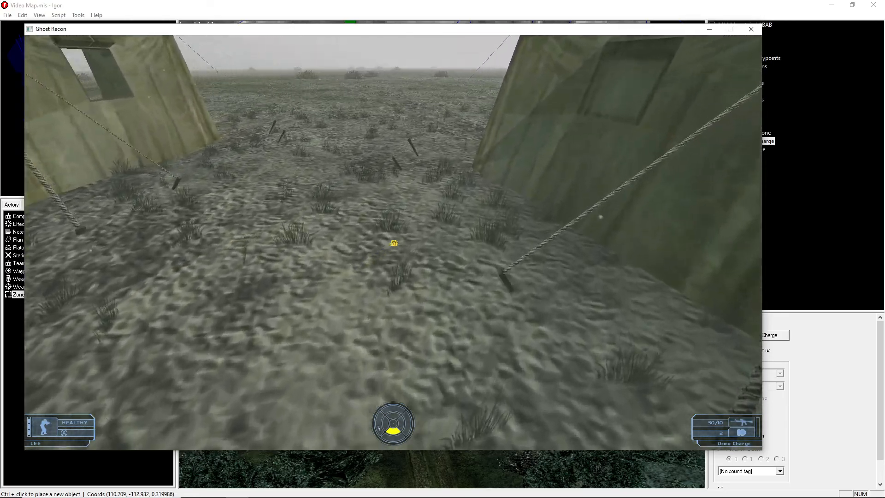
{"action": "key", "text": "w"}
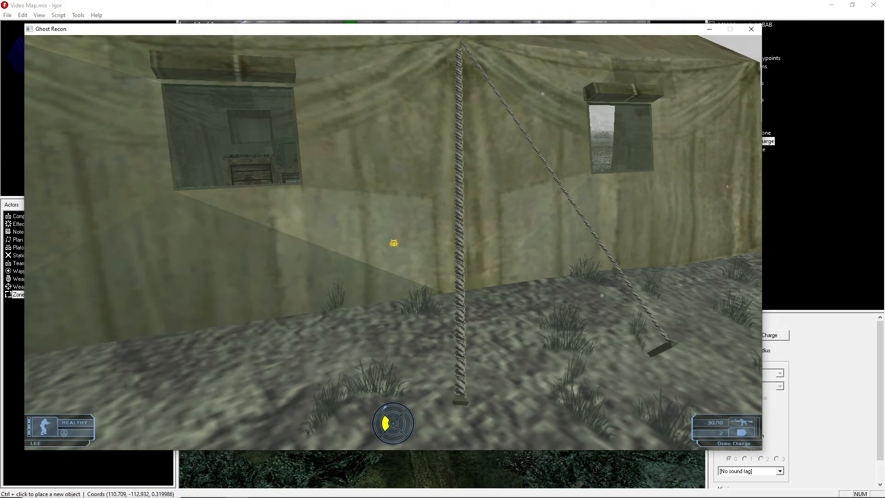
{"action": "key", "text": "w"}
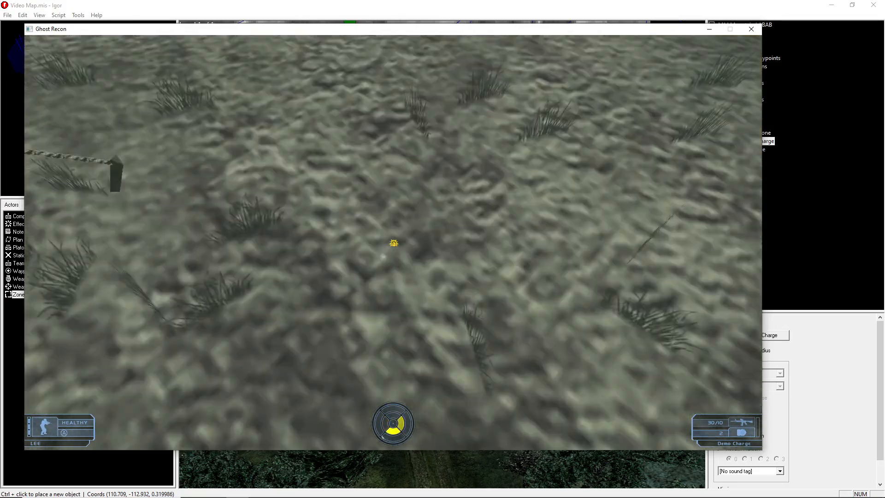
{"action": "left_click", "coordinate": [393, 243]}
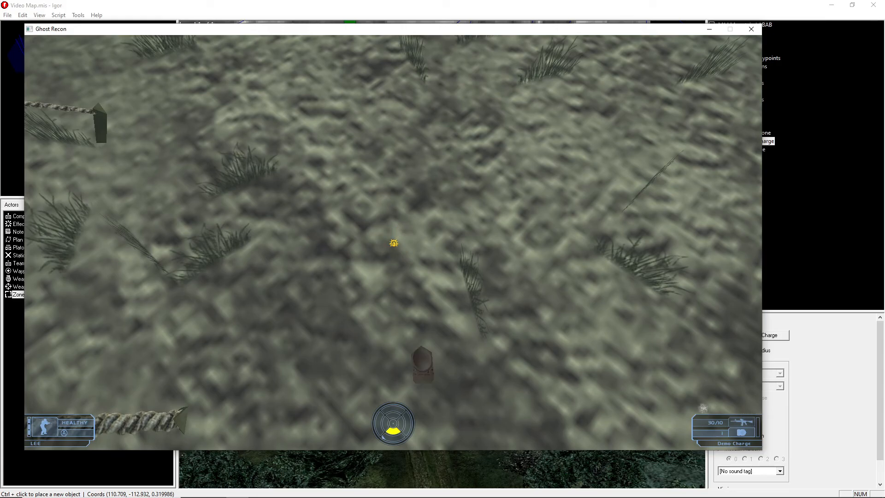
{"action": "key", "text": "s"}
{"action": "key", "text": "s"}
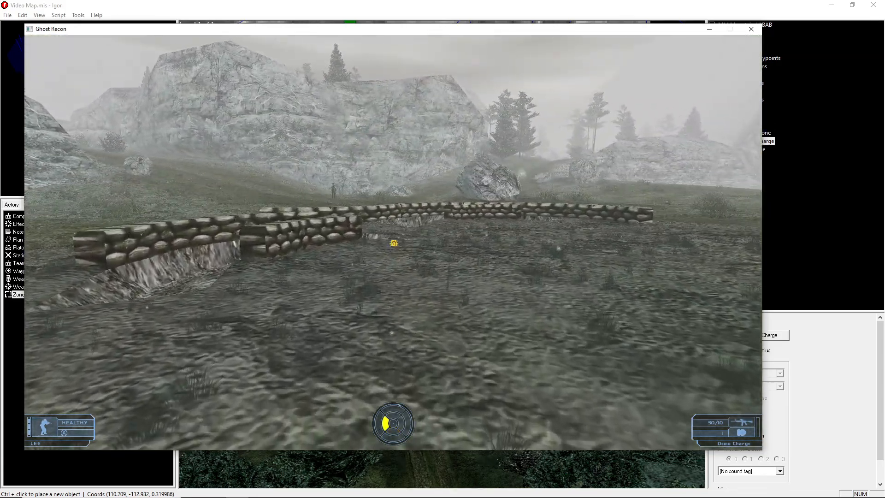
Move the soldier from the tents up to the pipeline support, checking the position on the command map.
{"action": "key", "text": "w"}
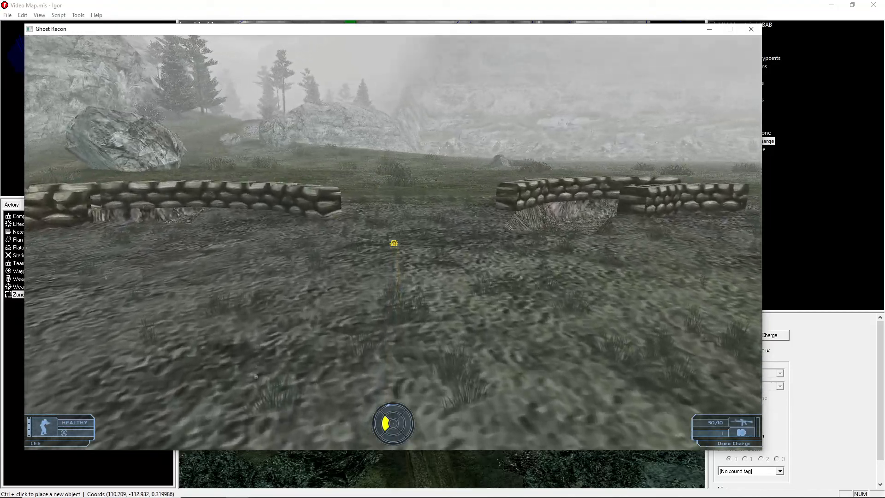
{"action": "key", "text": "w"}
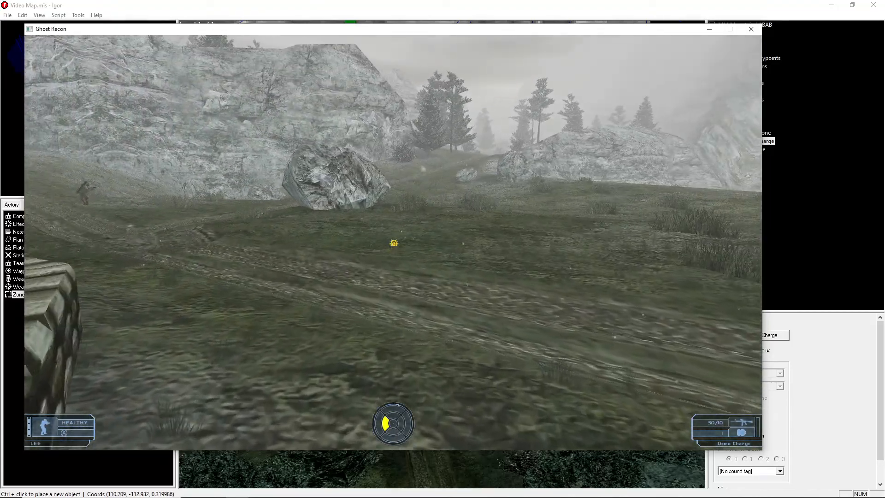
{"action": "key", "text": "w"}
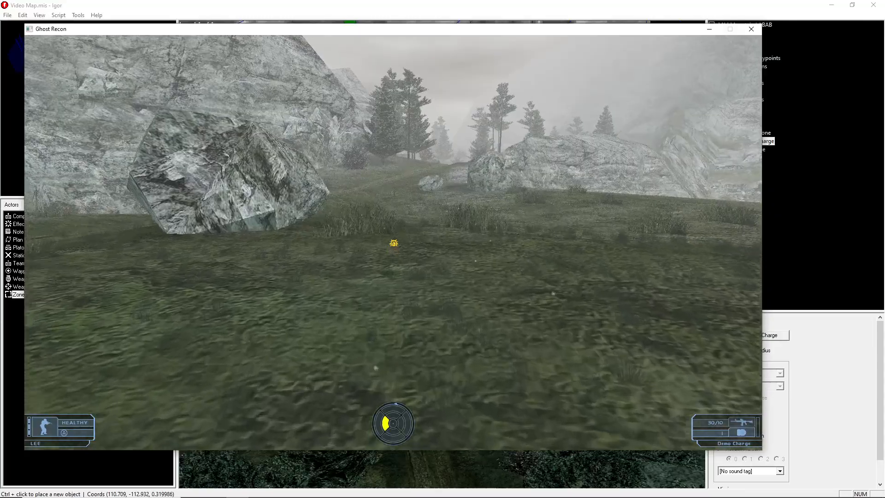
{"action": "key", "text": "w"}
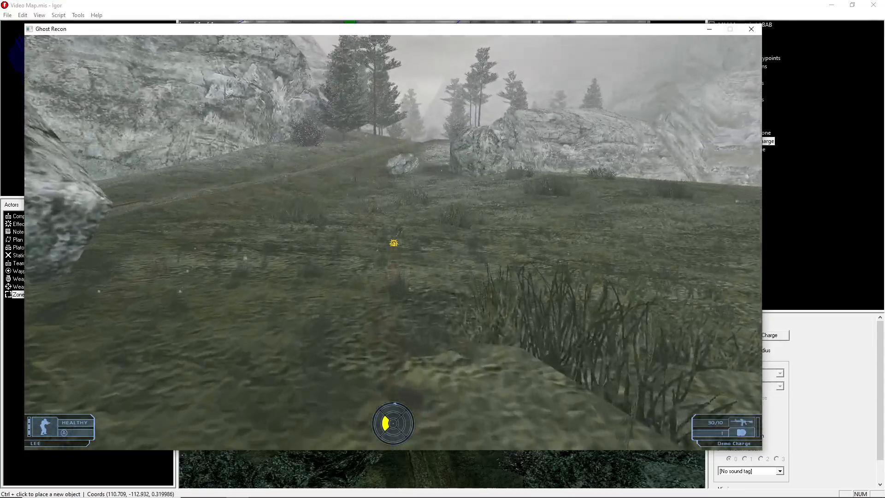
{"action": "key", "text": "w"}
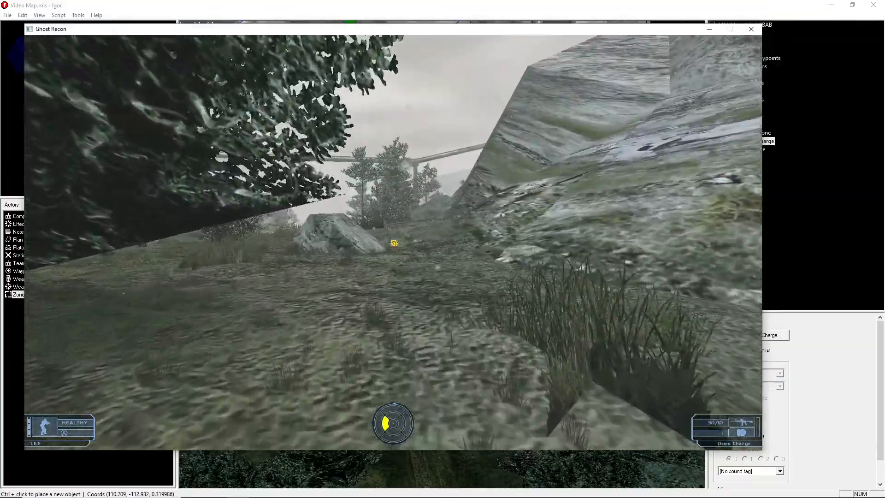
{"action": "key", "text": "w"}
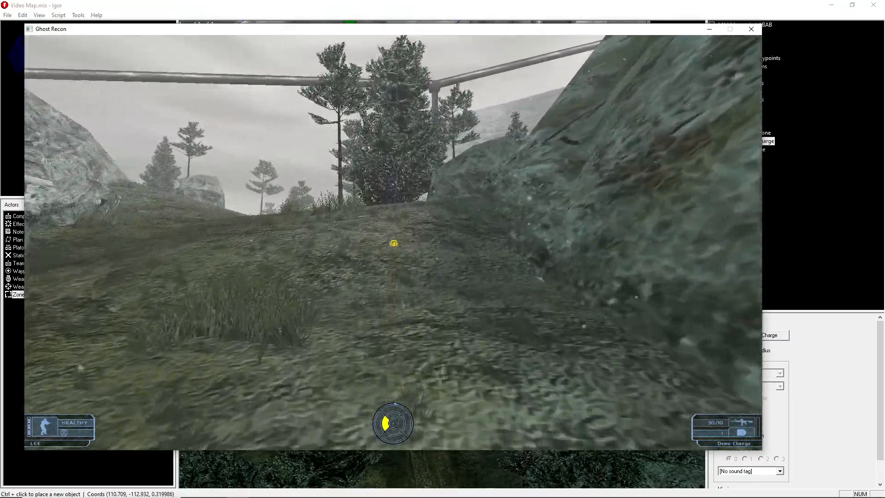
{"action": "key", "text": "w"}
{"action": "key", "text": "w"}
{"action": "key", "text": "w"}
{"action": "key", "text": "space"}
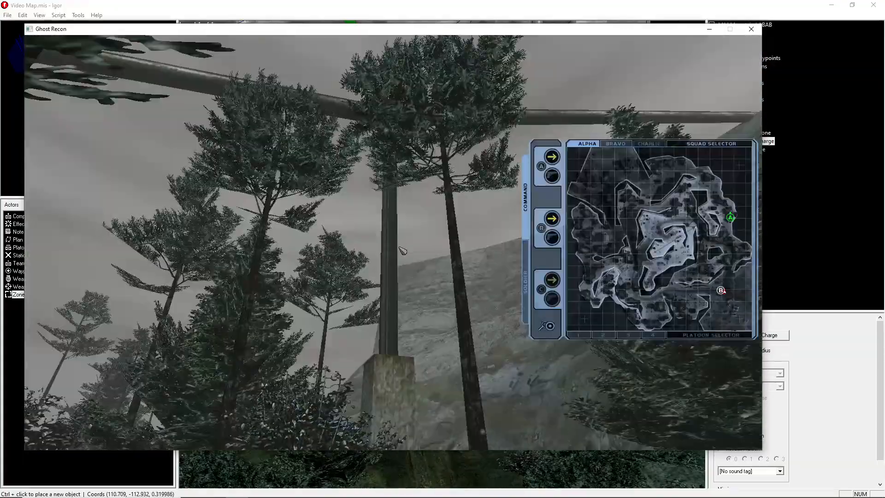
{"action": "key", "text": "space"}
Place the remaining demo charge at the concrete base of the pipeline support and back away.
{"action": "key", "text": "w"}
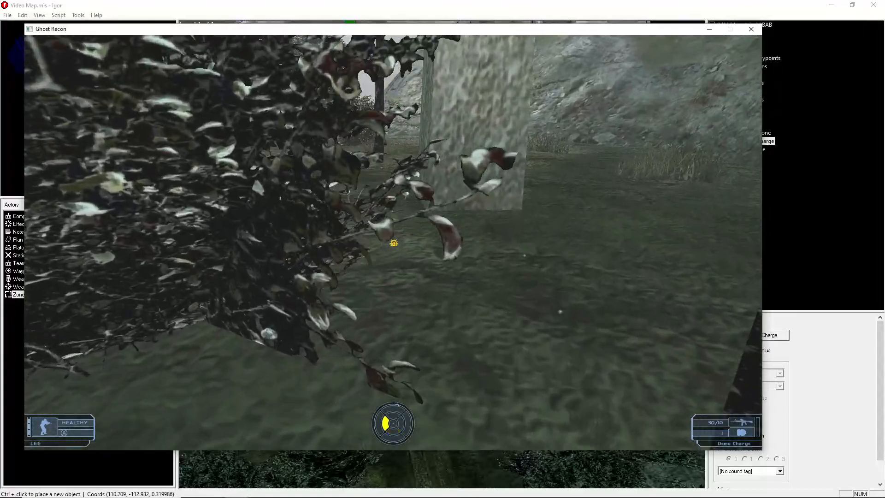
{"action": "key", "text": "w"}
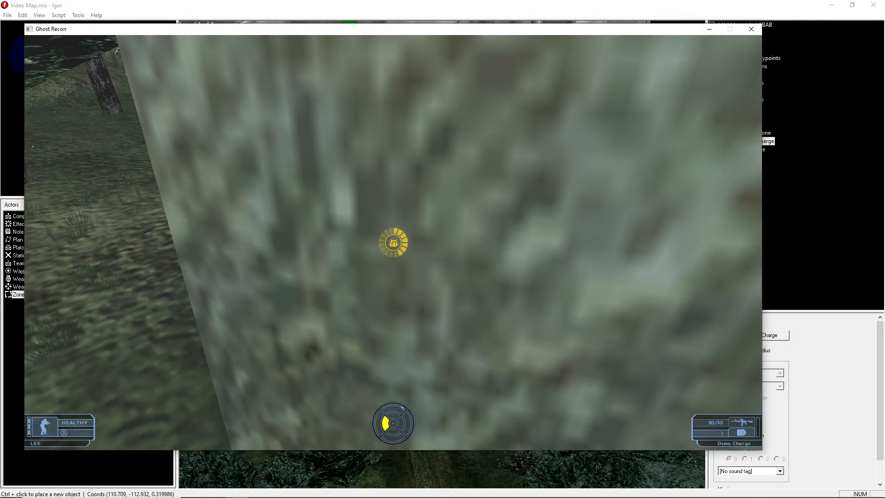
{"action": "key", "text": "s"}
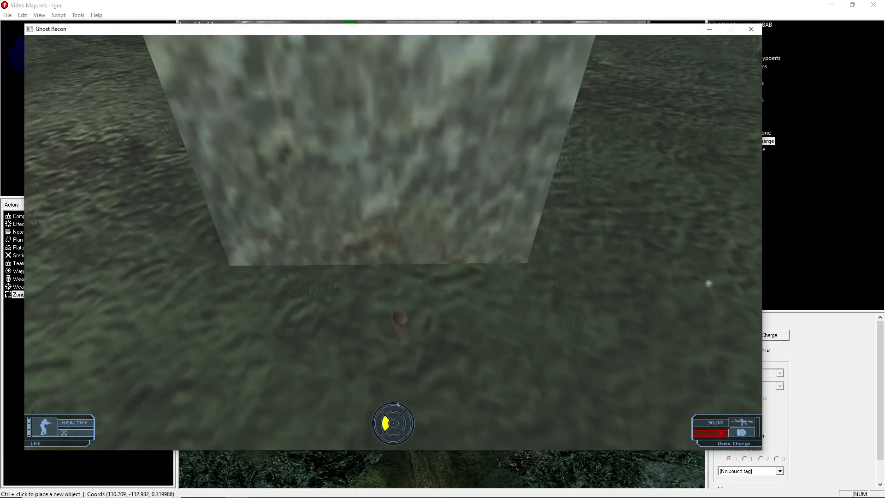
Back the soldier away from the charge at the pipeline support and switch the weapon to the M4.
{"action": "key", "text": "s"}
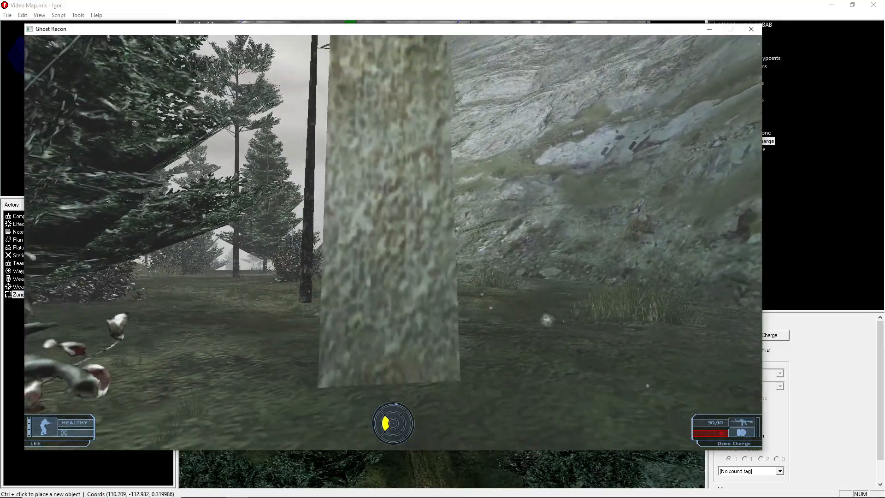
{"action": "key", "text": "s"}
{"action": "key", "text": "1"}
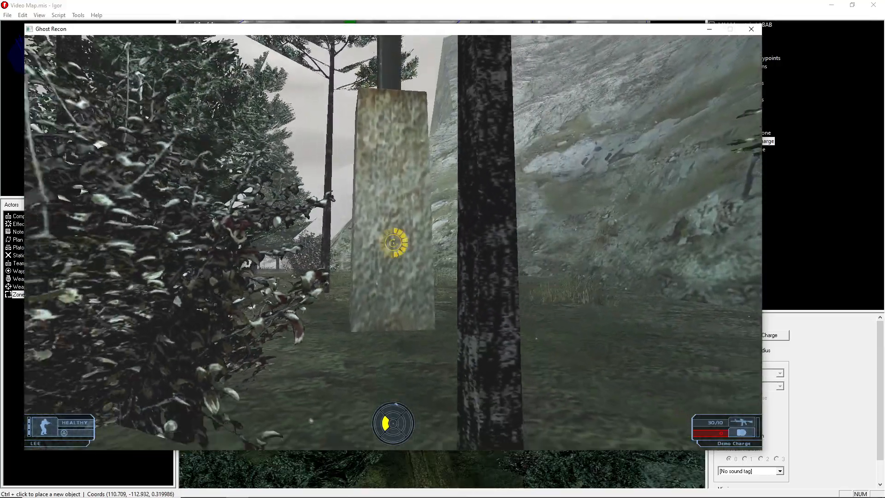
{"action": "key", "text": "s"}
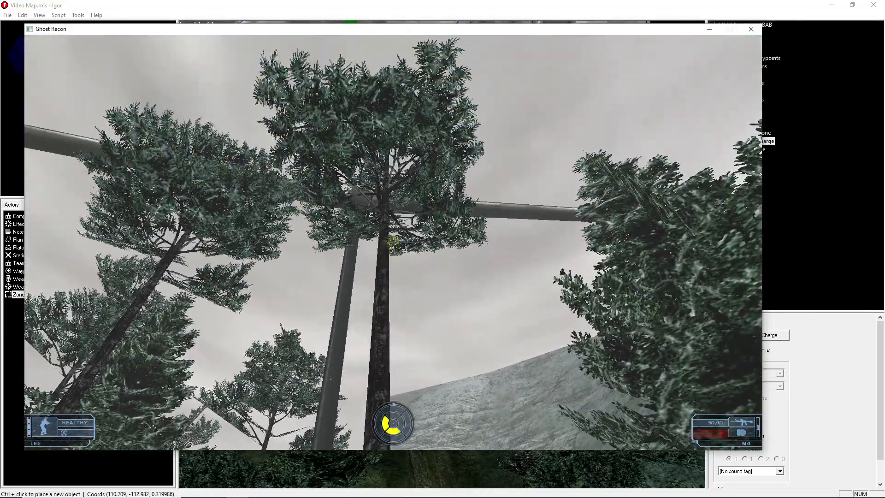
Move the soldier away from the pipeline past the boulders and through the trees, checking the position on the command map.
{"action": "key", "text": "w"}
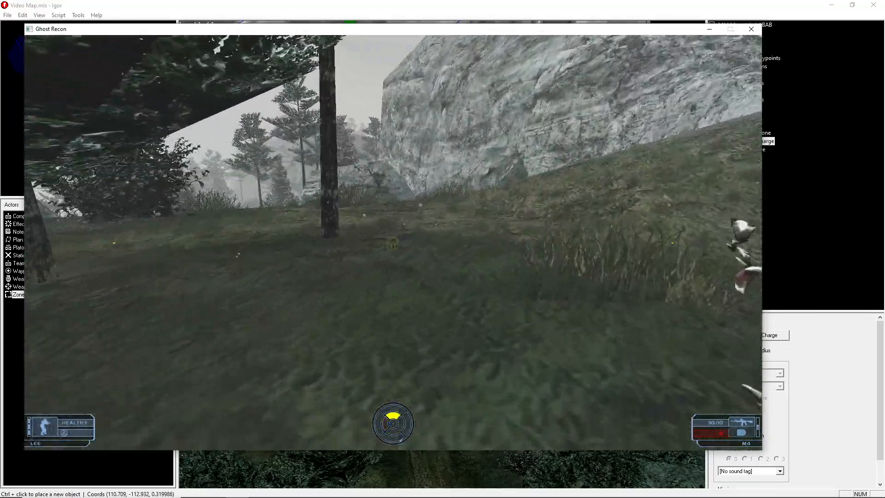
{"action": "key", "text": "w"}
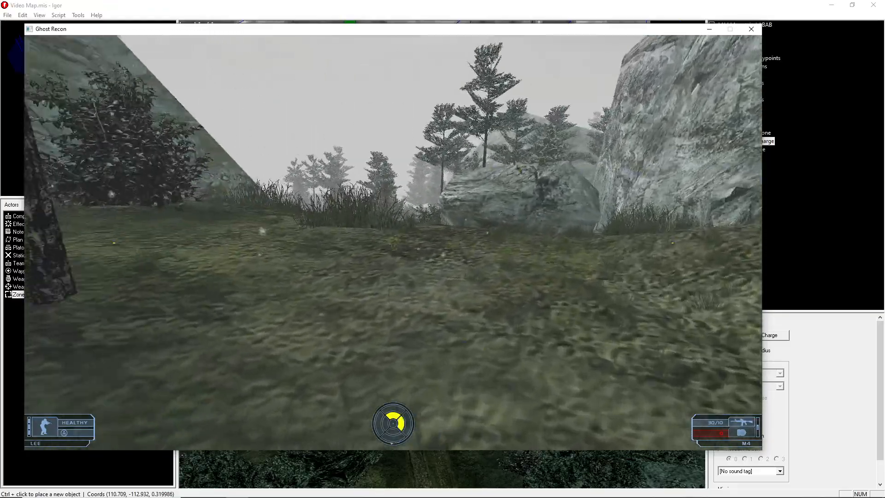
{"action": "key", "text": "w"}
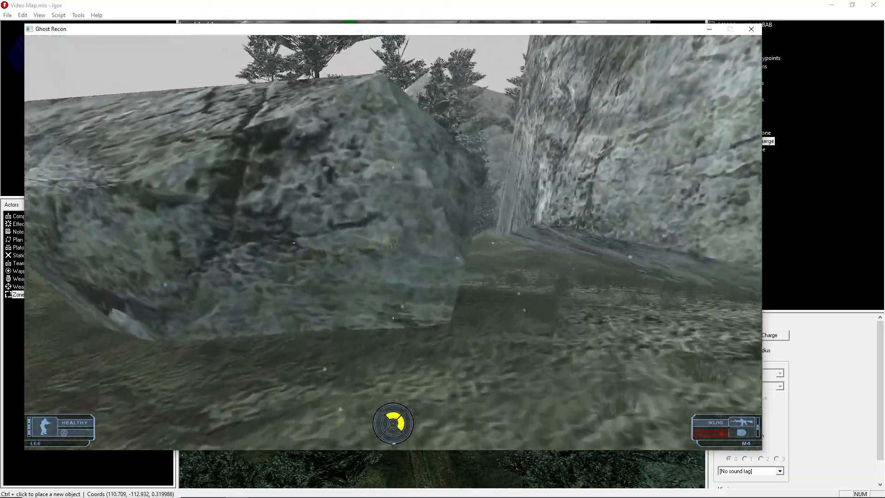
{"action": "key", "text": "w"}
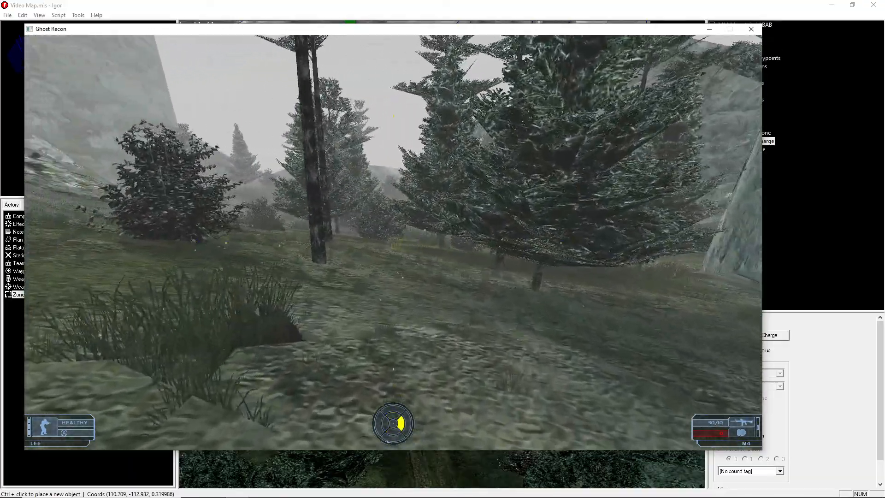
{"action": "key", "text": "w"}
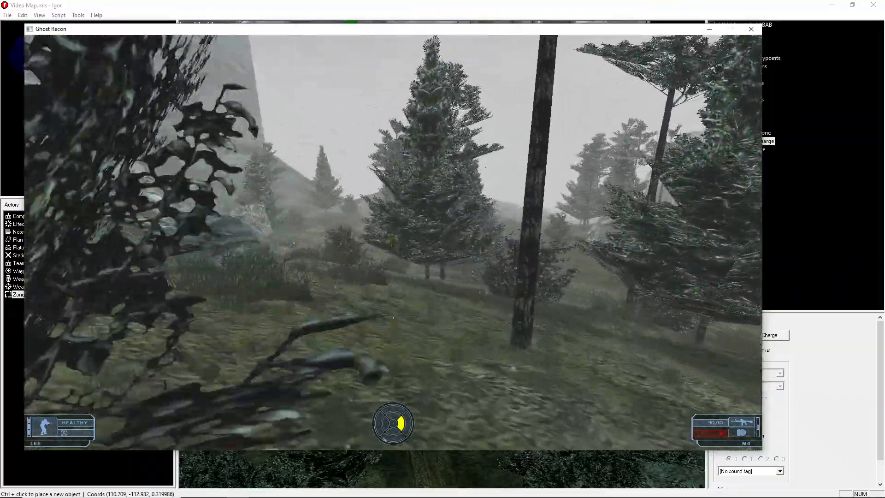
{"action": "key", "text": "w"}
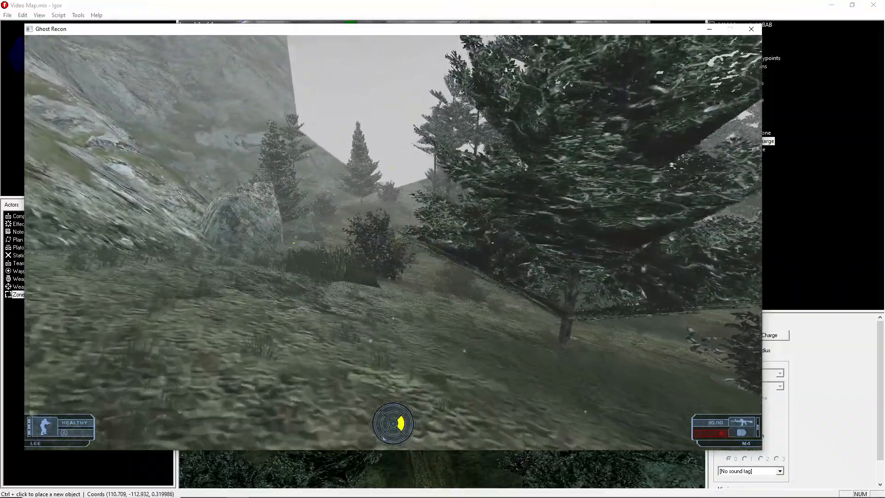
{"action": "key", "text": "w"}
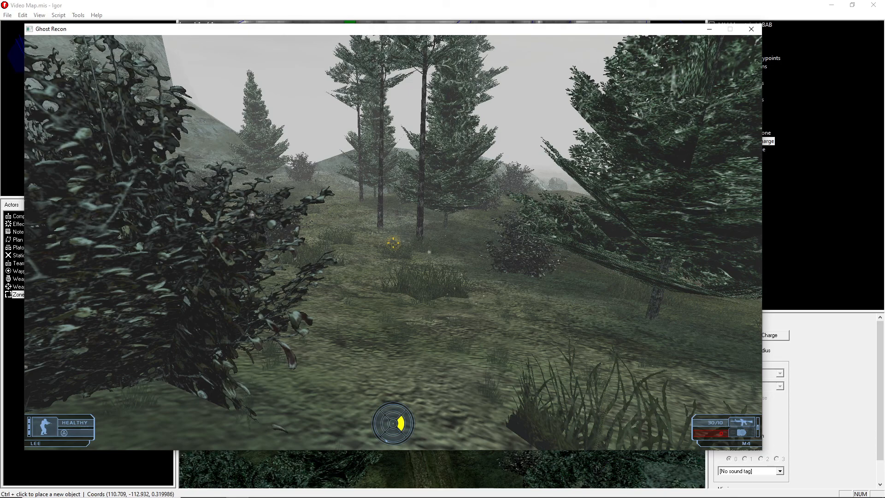
{"action": "key", "text": "m"}
{"action": "key", "text": "m"}
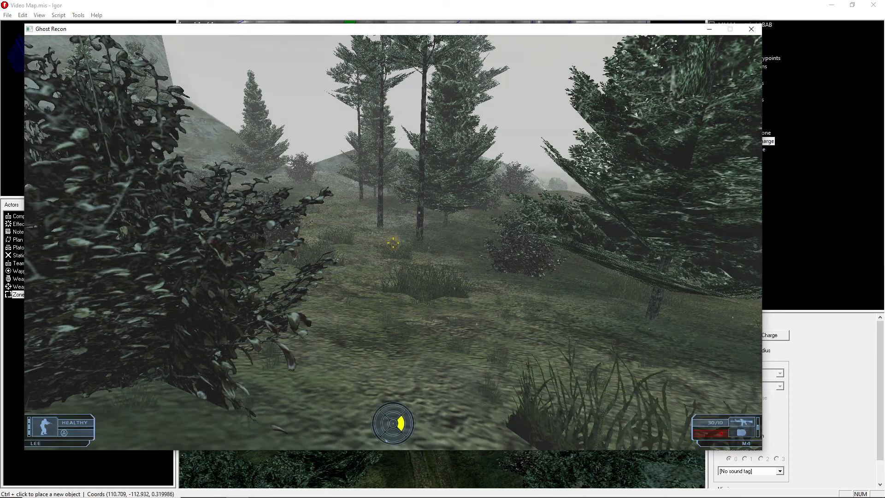
Leave the running mission and quit Ghost Recon to return to the Igor editor.
{"action": "key", "text": "Escape"}
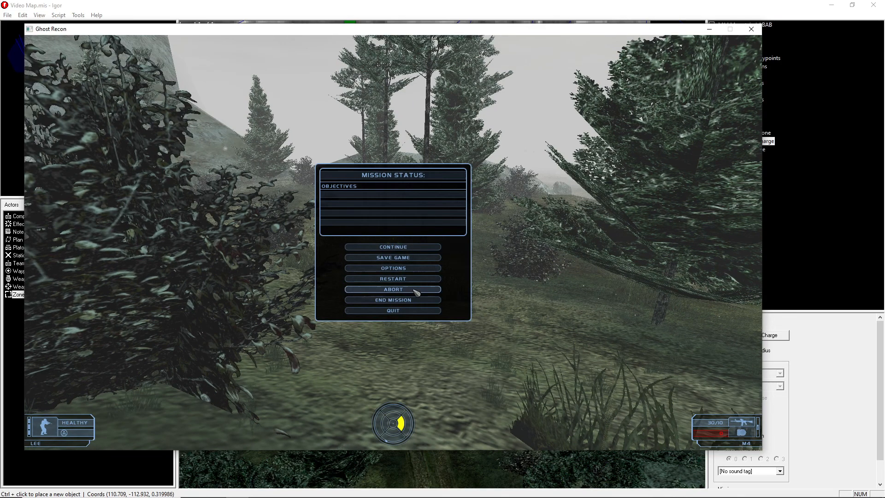
{"action": "left_click", "coordinate": [417, 309]}
{"action": "left_click", "coordinate": [427, 269]}
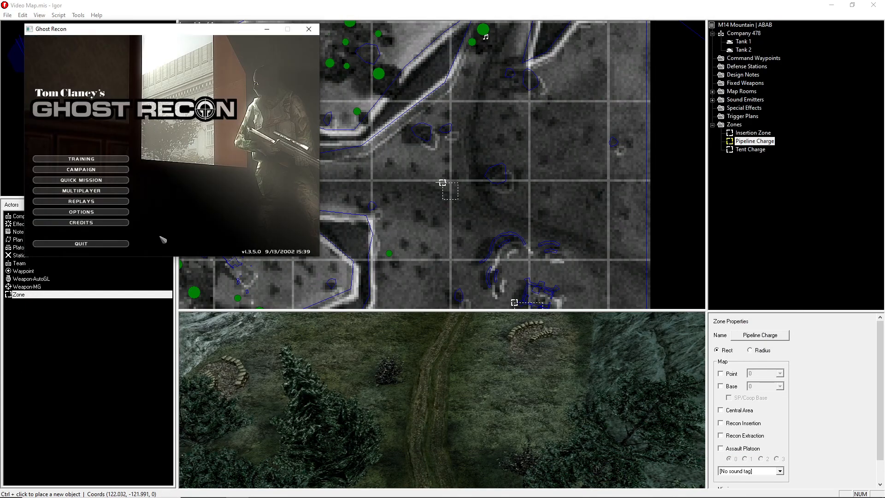
{"action": "left_click", "coordinate": [106, 244]}
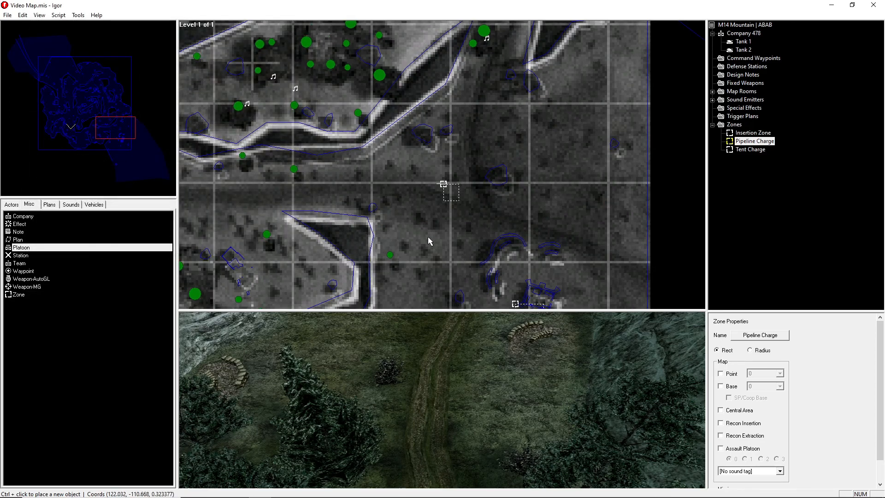
Examine the mission map around the Pipeline Charge and Tent Charge zones.
{"action": "scroll", "coordinate": [446, 390], "scroll_direction": "down", "scroll_amount": 1}
{"action": "right_click_drag", "start_coordinate": [496, 224], "coordinate": [606, 186]}
{"action": "mouse_move", "coordinate": [573, 181]}
{"action": "right_mouse_down"}
{"action": "mouse_move", "coordinate": [590, 176]}
{"action": "mouse_move", "coordinate": [554, 196]}
{"action": "right_mouse_up"}
{"action": "right_click_drag", "start_coordinate": [587, 159], "coordinate": [515, 209]}
{"action": "right_click_drag", "start_coordinate": [529, 160], "coordinate": [497, 258]}
{"action": "mouse_move", "coordinate": [505, 176]}
{"action": "right_mouse_down"}
{"action": "mouse_move", "coordinate": [497, 186]}
{"action": "mouse_move", "coordinate": [504, 242]}
{"action": "mouse_move", "coordinate": [499, 185]}
{"action": "right_mouse_up"}
{"action": "right_click_drag", "start_coordinate": [484, 240], "coordinate": [515, 73]}
{"action": "mouse_move", "coordinate": [643, 260]}
{"action": "right_mouse_down"}
{"action": "mouse_move", "coordinate": [466, 215]}
{"action": "mouse_move", "coordinate": [515, 196]}
{"action": "right_mouse_up"}
{"action": "mouse_move", "coordinate": [557, 220]}
{"action": "right_mouse_down"}
{"action": "mouse_move", "coordinate": [574, 170]}
{"action": "mouse_move", "coordinate": [583, 172]}
{"action": "right_mouse_up"}
{"action": "right_click_drag", "start_coordinate": [438, 119], "coordinate": [438, 153]}
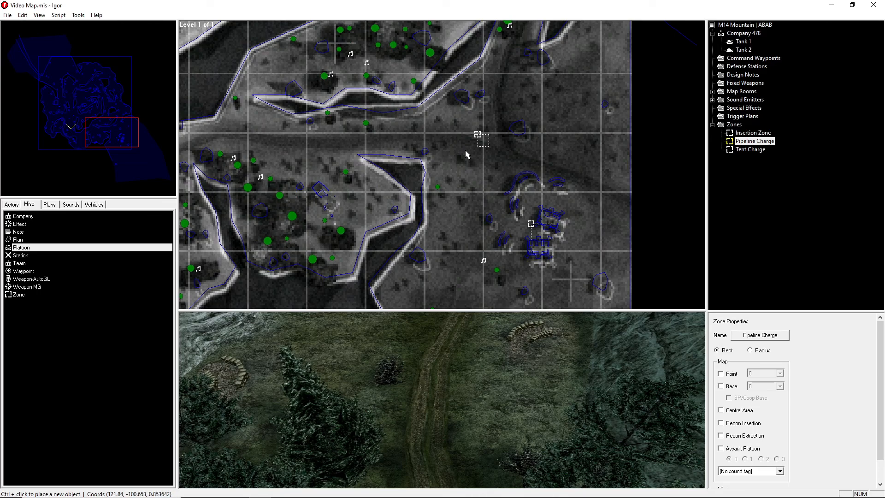
{"action": "right_click_drag", "start_coordinate": [404, 152], "coordinate": [388, 152]}
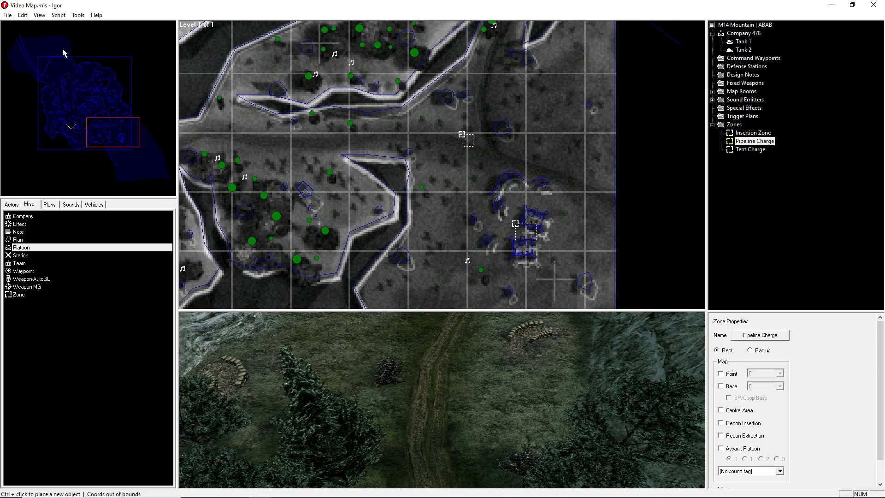
{"action": "left_click", "coordinate": [59, 15]}
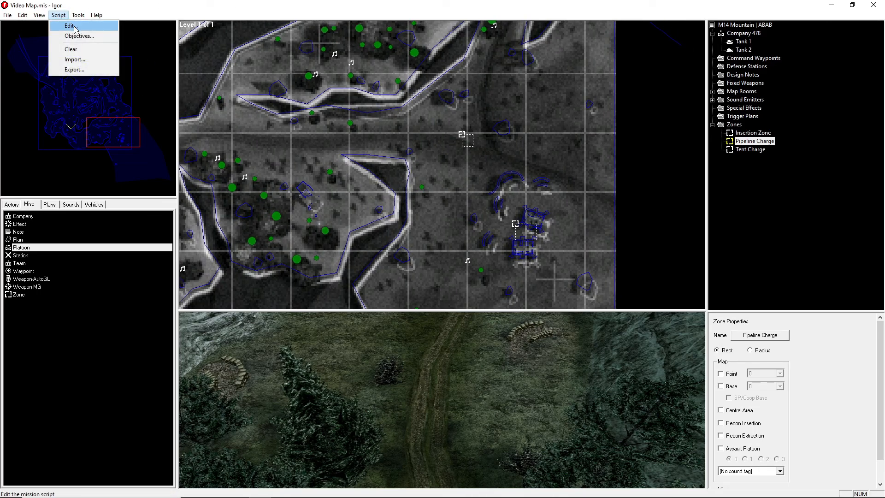
{"action": "left_click", "coordinate": [70, 24]}
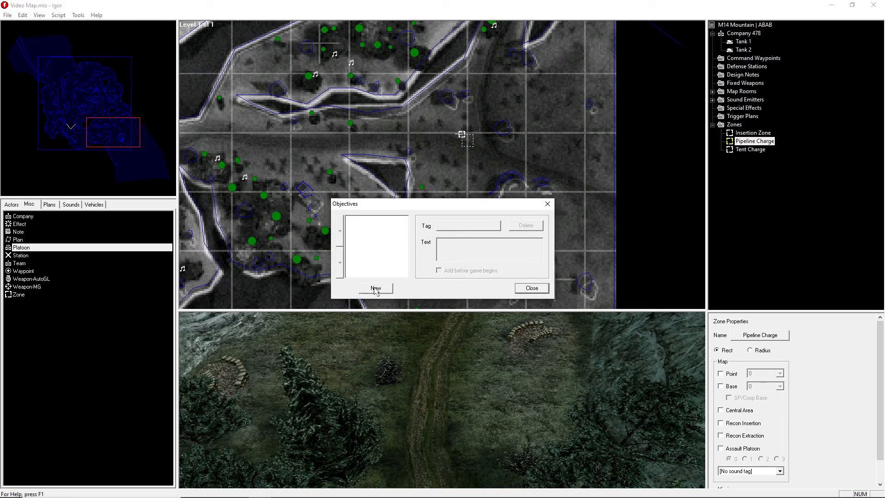
{"action": "left_click", "coordinate": [531, 288]}
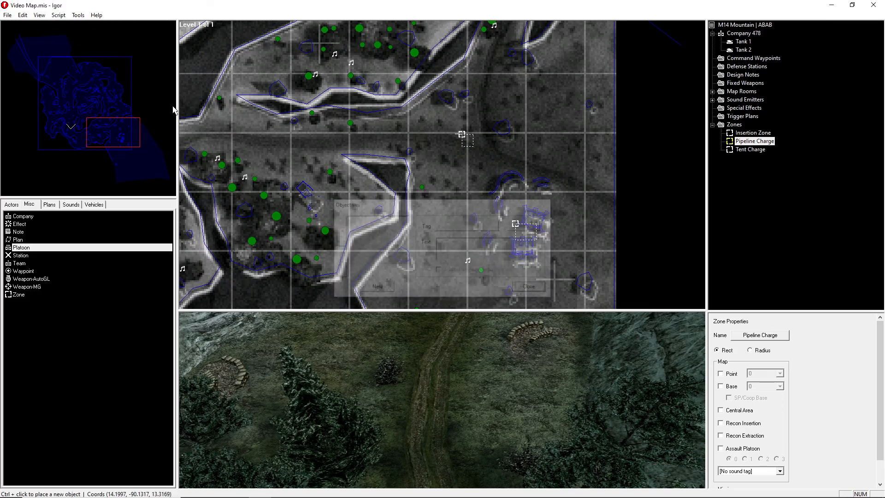
Add a new mission objective and set its tag to Destroy Tanks And Place Charges.
{"action": "left_click", "coordinate": [58, 16]}
{"action": "left_click", "coordinate": [79, 36]}
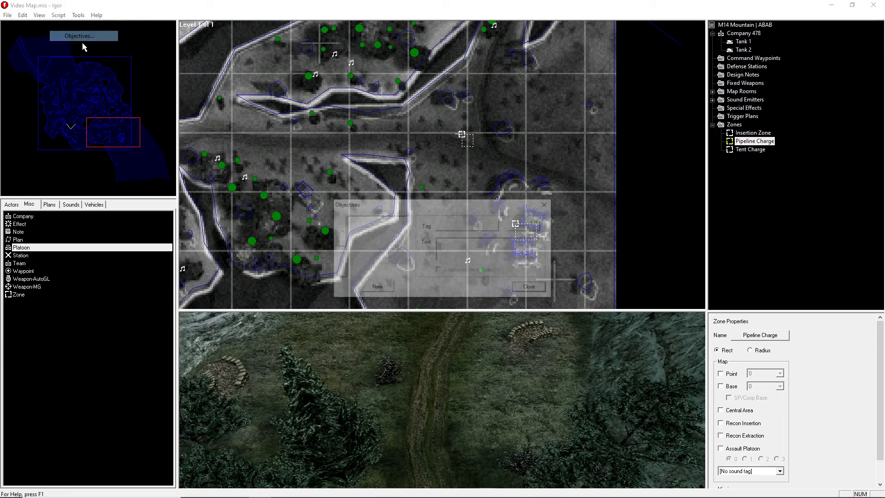
{"action": "left_click", "coordinate": [389, 288]}
{"action": "left_click", "coordinate": [489, 227]}
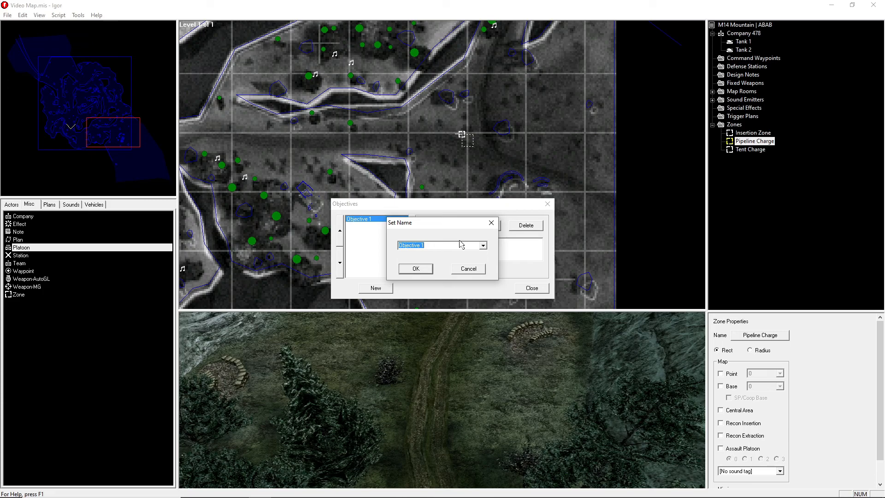
{"action": "type", "text": "Destroy Tanks And PLace Charges"}
{"action": "left_click", "coordinate": [415, 268]}
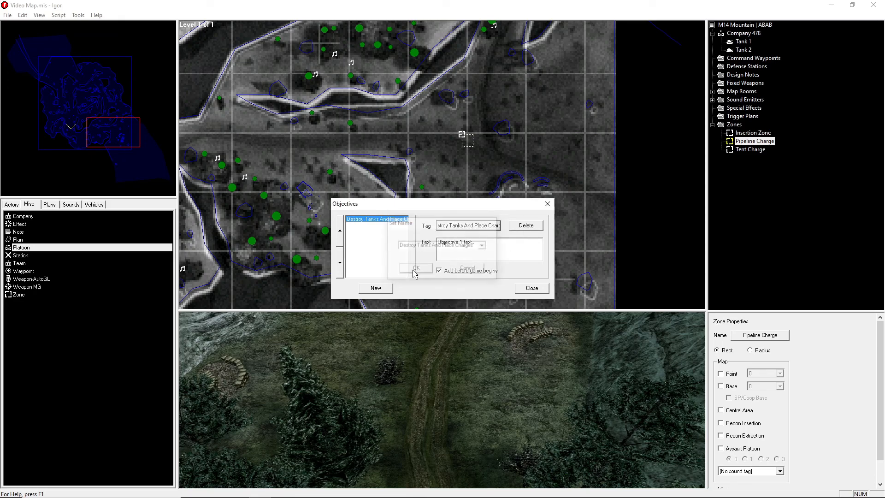
Clear the objective's default text and rename its tag to Objective 1.
{"action": "left_click", "coordinate": [491, 247]}
{"action": "key", "text": "BackSpace"}
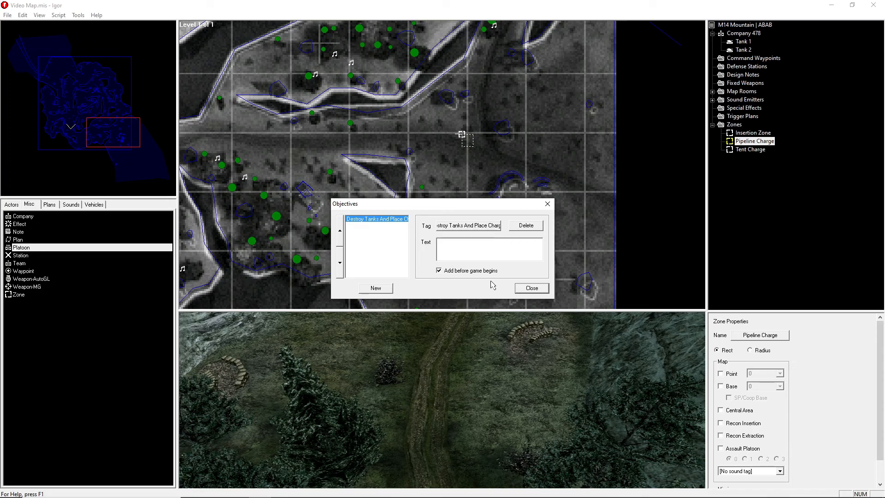
{"action": "left_click", "coordinate": [453, 230]}
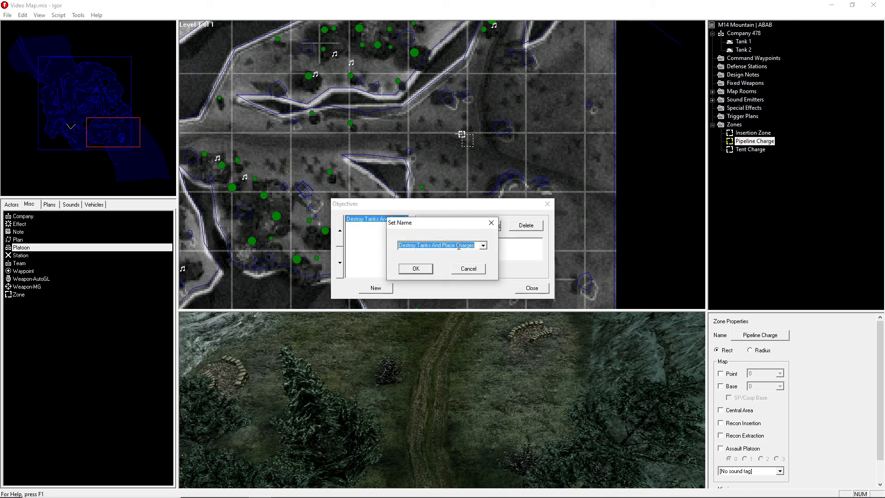
{"action": "type", "text": "Objective 1"}
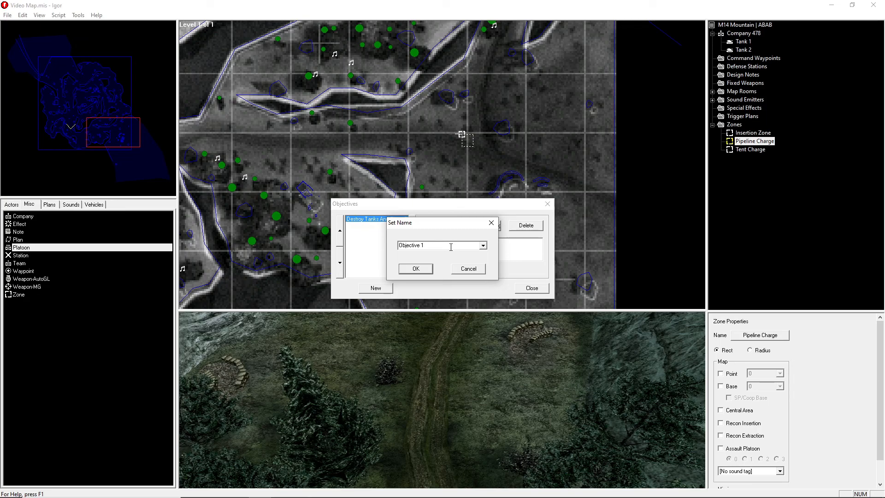
{"action": "left_click", "coordinate": [416, 268]}
Enter an objective text about destroying the tanks and placing the charges, and close the objectives.
{"action": "left_click", "coordinate": [477, 248]}
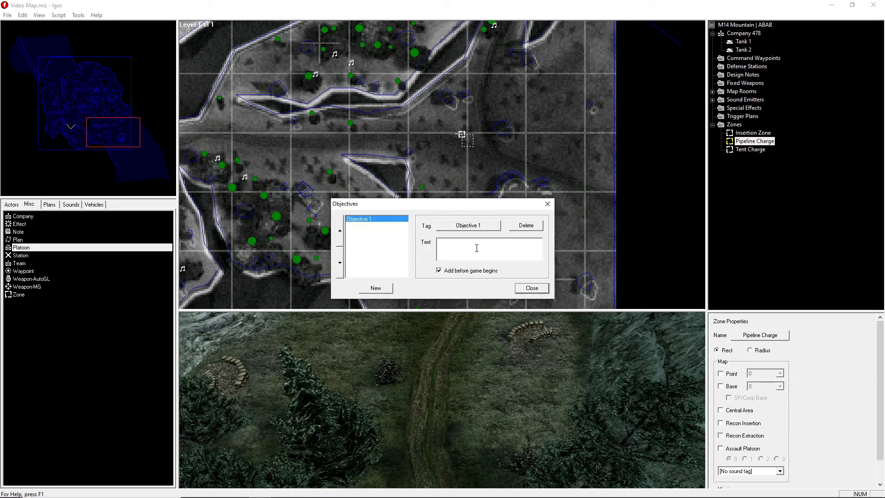
{"action": "type", "text": "Destroy Tank"}
{"action": "type", "text": "ges"}
{"action": "left_click", "coordinate": [530, 288]}
Add a tag of type Counter named Objective counter to the mission script's tags.
{"action": "scroll", "coordinate": [506, 219], "scroll_direction": "up", "scroll_amount": 2}
{"action": "right_click_drag", "start_coordinate": [506, 215], "coordinate": [440, 150]}
{"action": "right_click_drag", "start_coordinate": [464, 182], "coordinate": [541, 292]}
{"action": "left_click", "coordinate": [58, 15]}
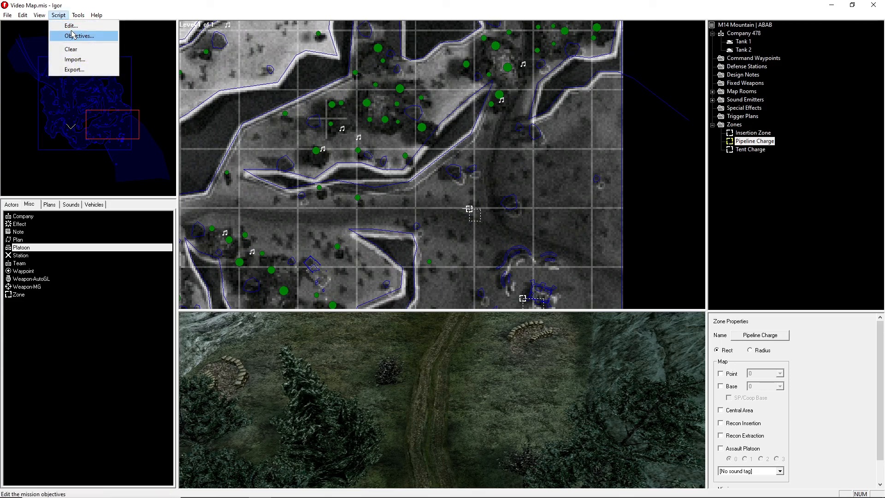
{"action": "left_click", "coordinate": [70, 26]}
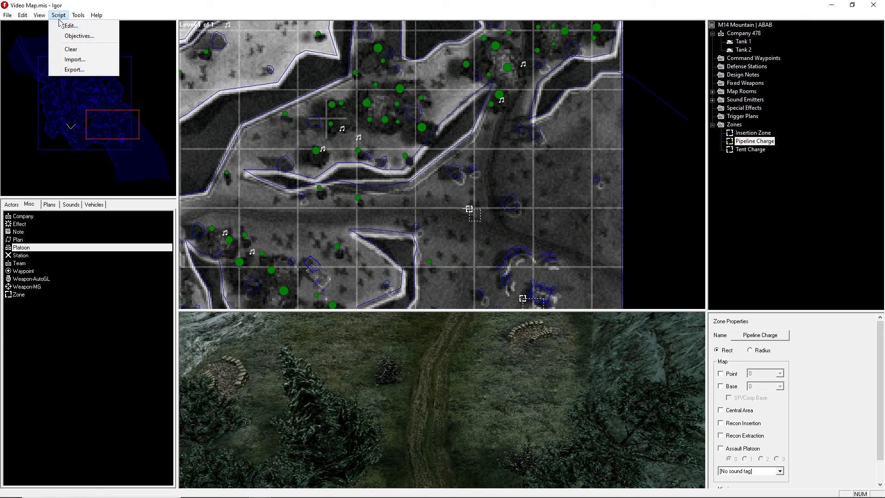
{"action": "left_click_drag", "start_coordinate": [418, 158], "coordinate": [394, 121]}
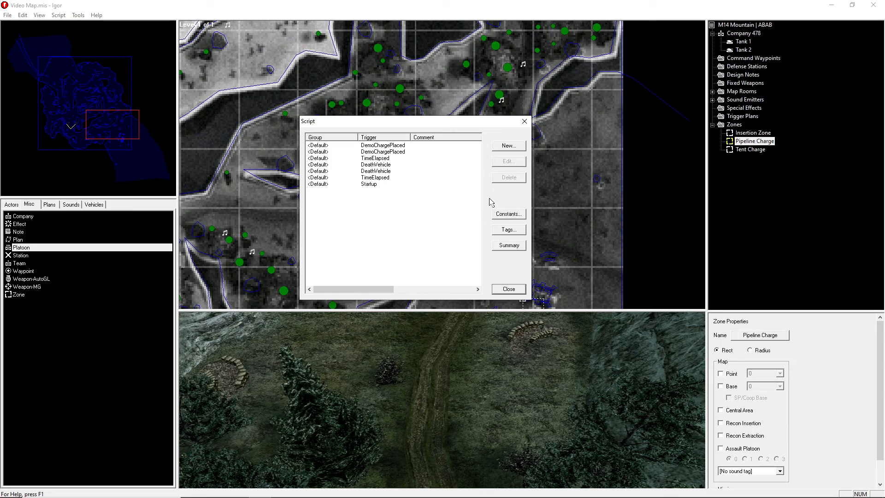
{"action": "left_click", "coordinate": [513, 234]}
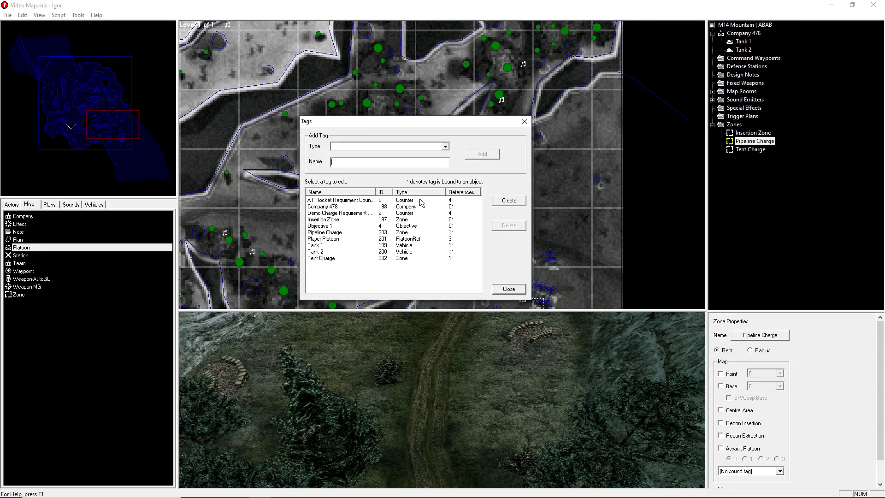
{"action": "left_click", "coordinate": [405, 146]}
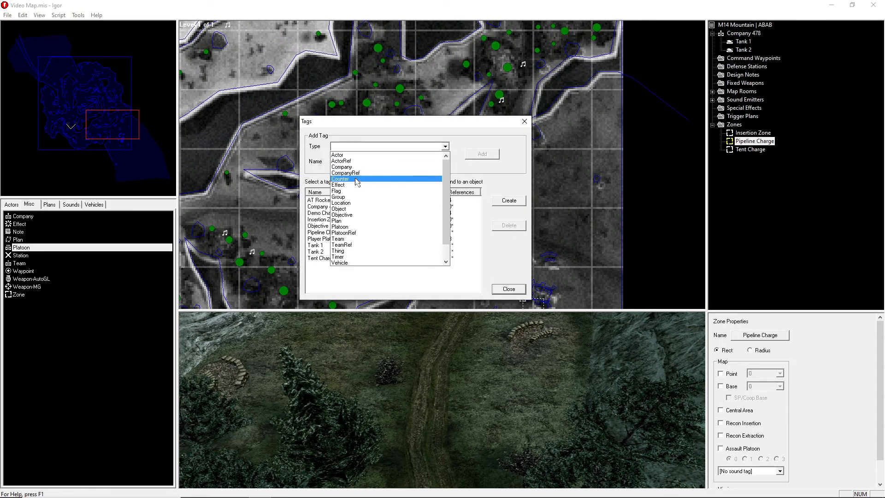
{"action": "left_click", "coordinate": [364, 179]}
{"action": "left_click", "coordinate": [362, 162]}
{"action": "type", "text": "Objective Counter"}
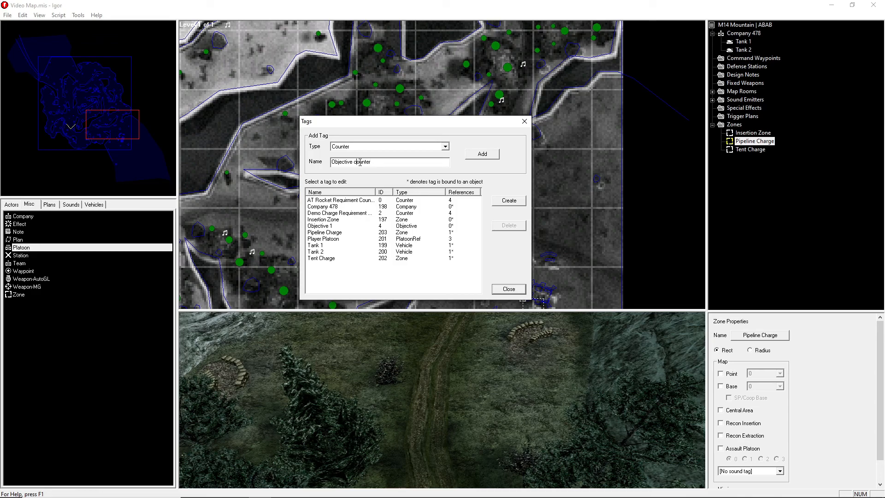
{"action": "left_click", "coordinate": [489, 157]}
{"action": "left_click", "coordinate": [509, 289]}
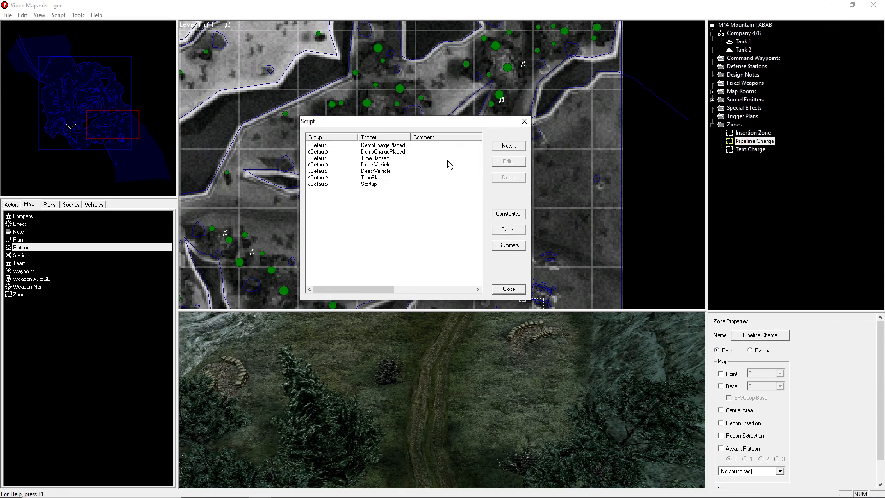
{"action": "left_click", "coordinate": [507, 147]}
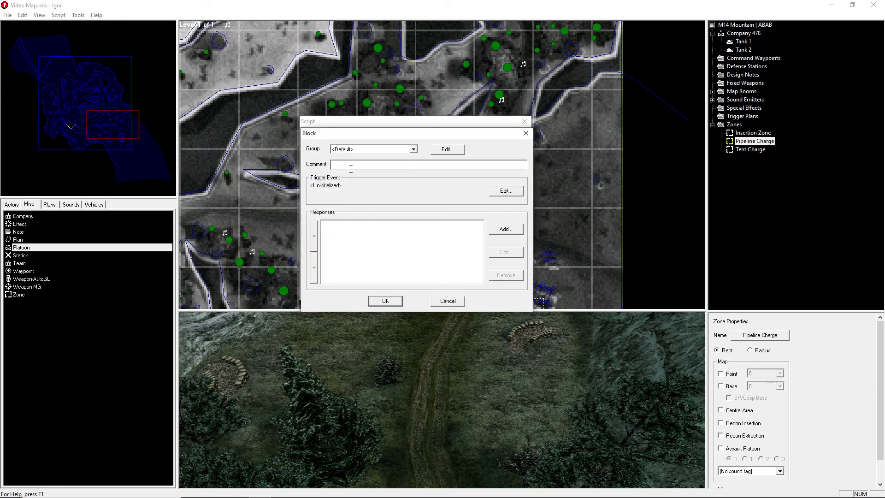
{"action": "left_click", "coordinate": [507, 192]}
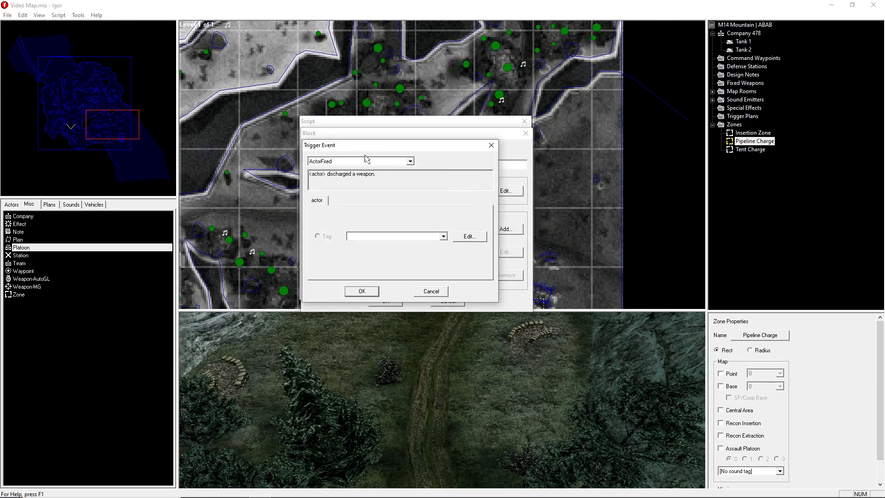
{"action": "left_click_drag", "start_coordinate": [373, 149], "coordinate": [404, 155]}
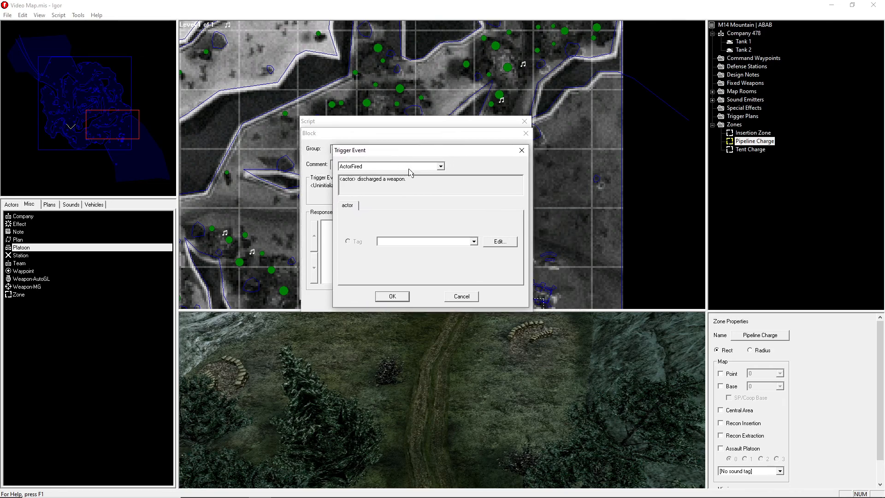
{"action": "left_click", "coordinate": [407, 167]}
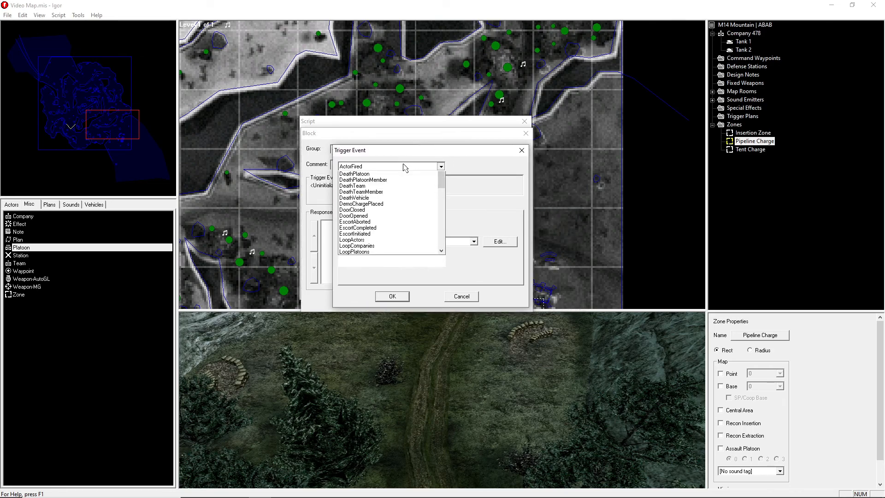
{"action": "left_click", "coordinate": [474, 180]}
{"action": "left_click", "coordinate": [521, 151]}
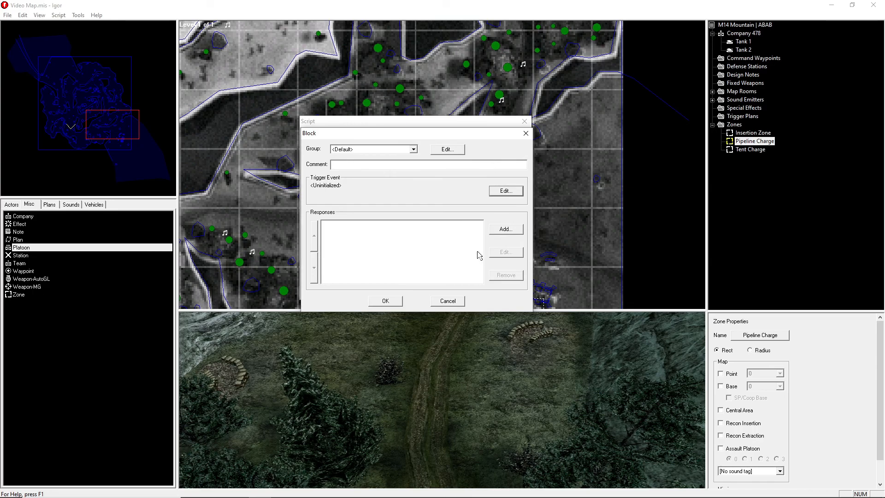
{"action": "left_click", "coordinate": [526, 133]}
Add a CounterSet response to the Startup block that sets Objective Counter to 0, and close the block.
{"action": "left_click", "coordinate": [355, 184]}
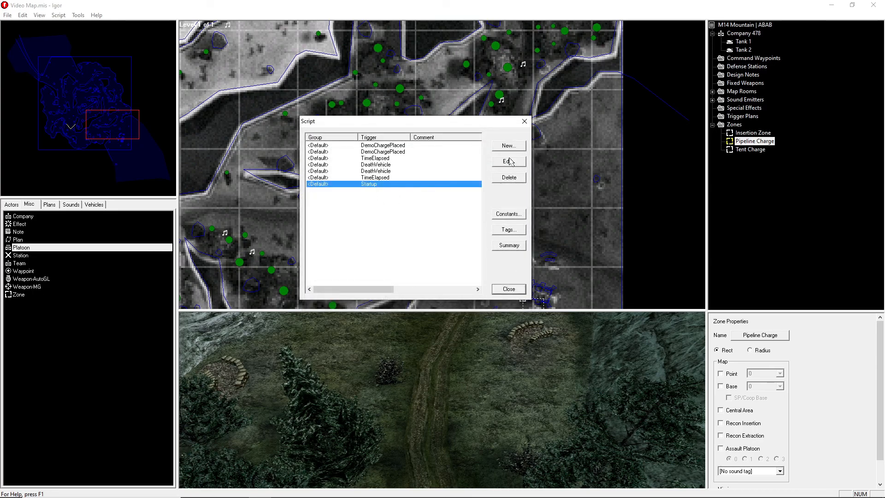
{"action": "left_click", "coordinate": [509, 162]}
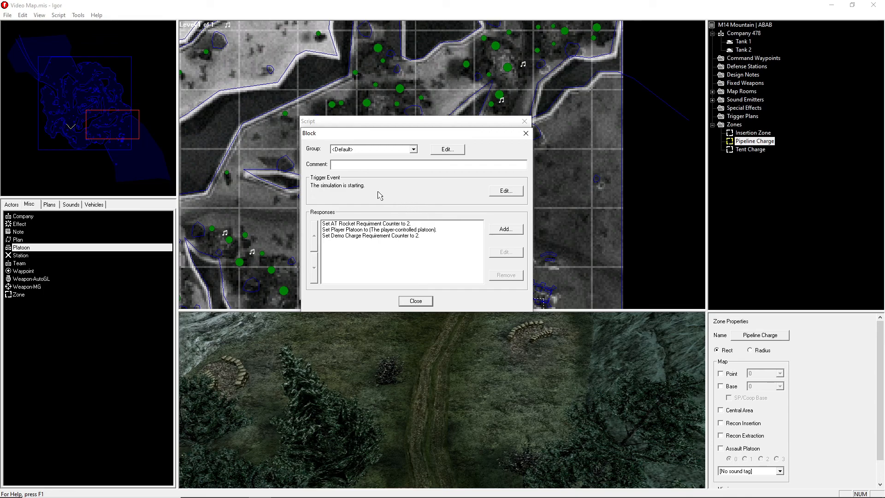
{"action": "left_click", "coordinate": [507, 230]}
{"action": "left_click", "coordinate": [349, 161]}
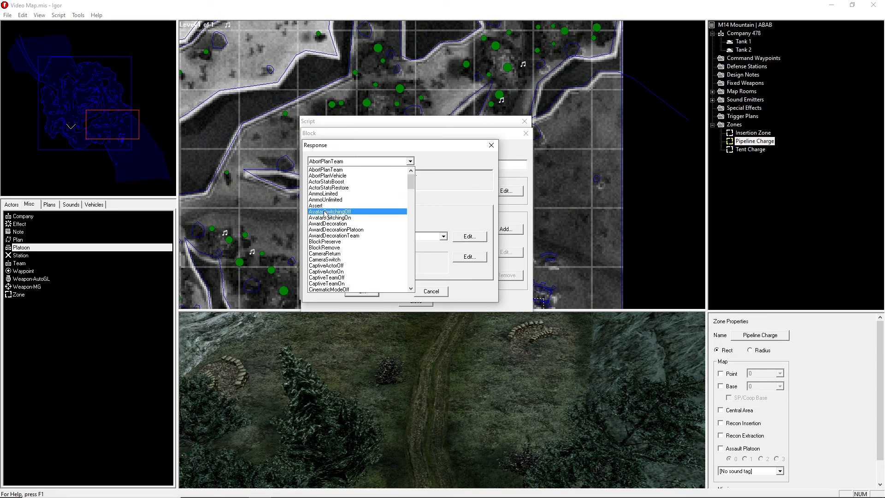
{"action": "mouse_move", "coordinate": [410, 183]}
{"action": "left_mouse_down"}
{"action": "mouse_move", "coordinate": [410, 205]}
{"action": "mouse_move", "coordinate": [410, 197]}
{"action": "left_mouse_up"}
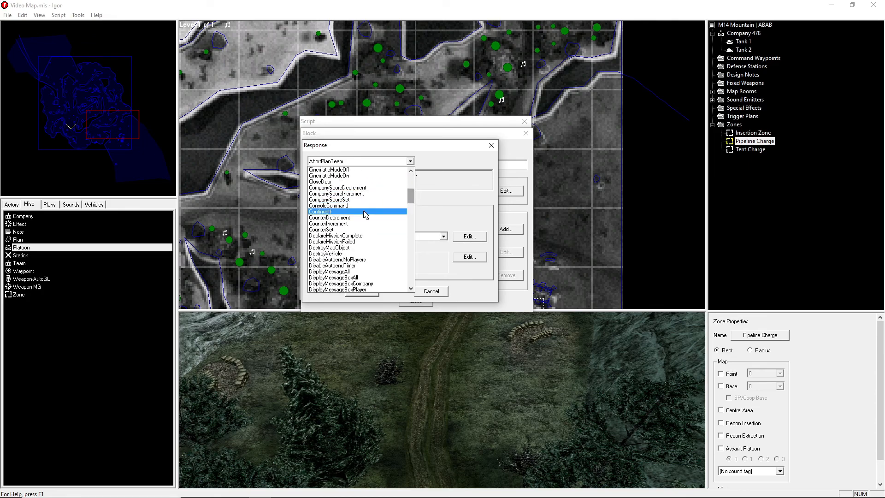
{"action": "left_click", "coordinate": [348, 229]}
{"action": "left_click", "coordinate": [364, 235]}
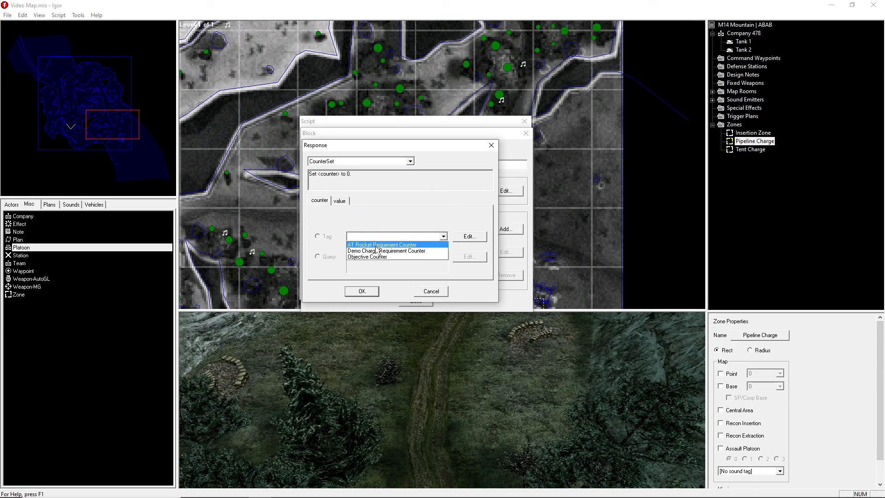
{"action": "left_click", "coordinate": [379, 258]}
{"action": "left_click", "coordinate": [341, 201]}
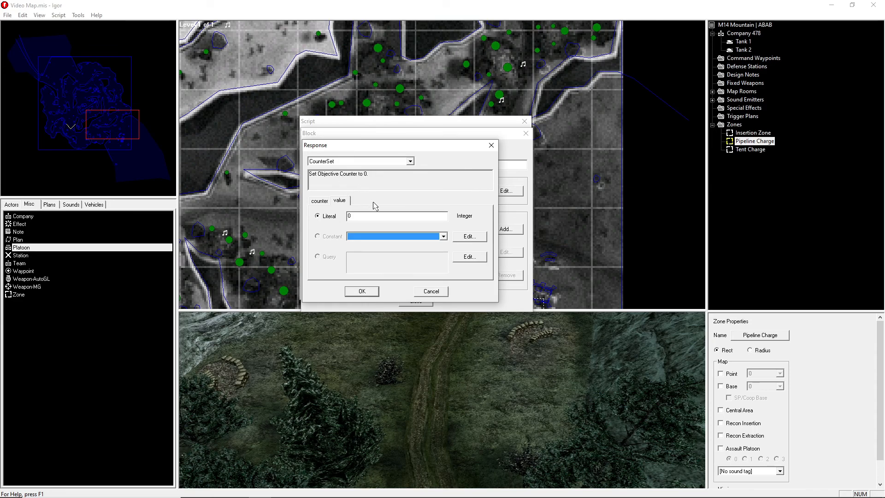
{"action": "double_click", "coordinate": [355, 215]}
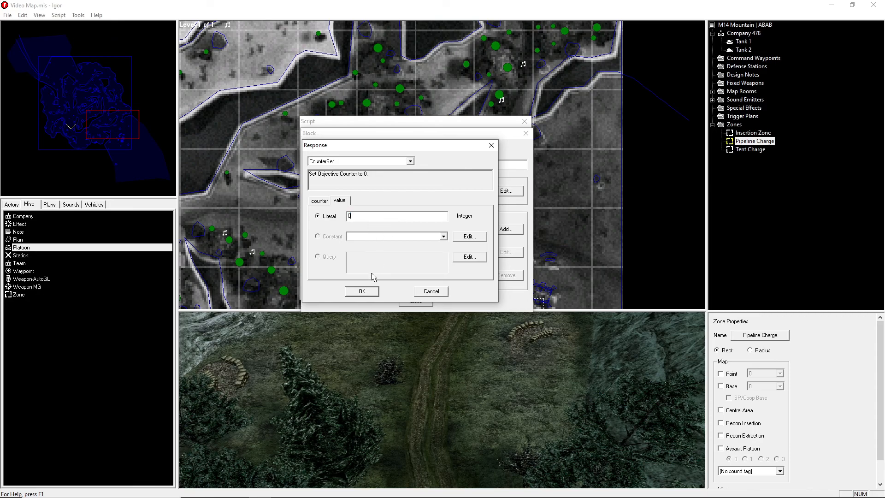
{"action": "left_click", "coordinate": [370, 291]}
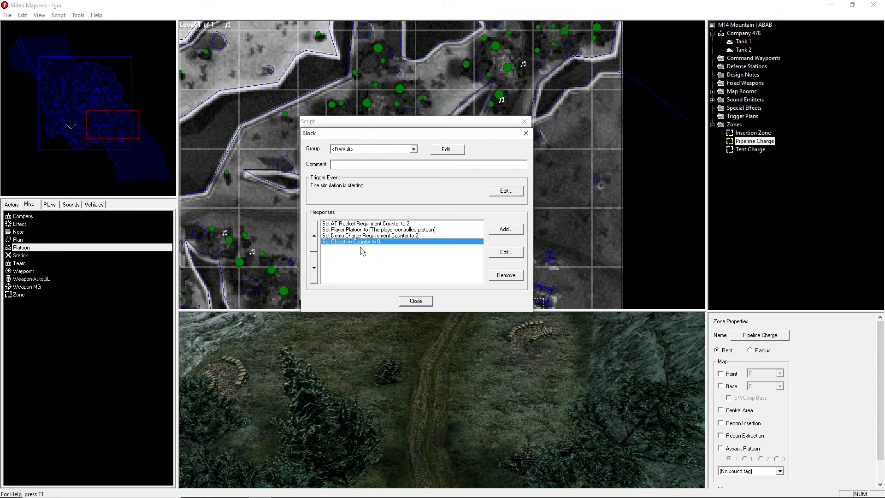
{"action": "left_click", "coordinate": [414, 300]}
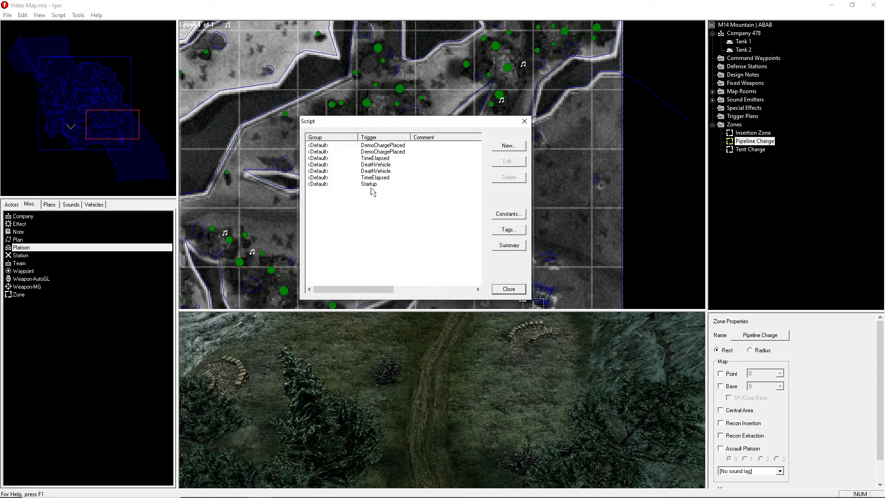
Add a CounterIncrement response for Objective Counter to the block triggered by a demo charge placed near Tent Charge.
{"action": "left_click", "coordinate": [383, 147]}
{"action": "left_click", "coordinate": [507, 161]}
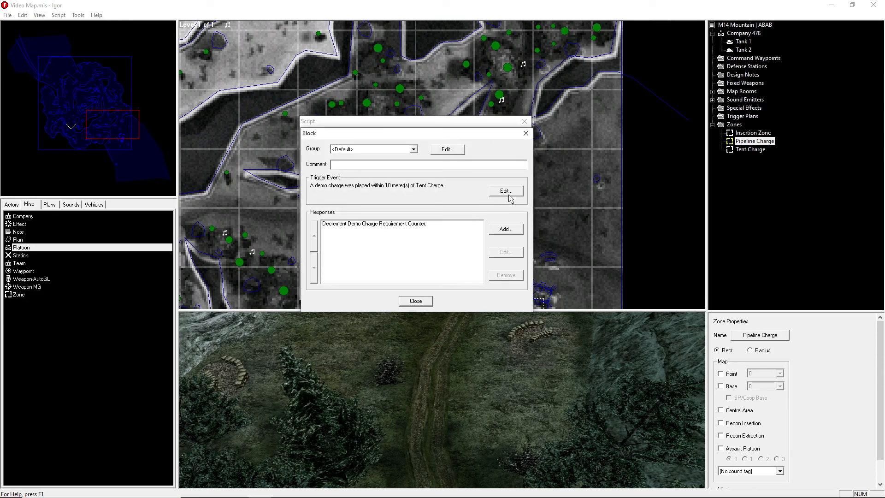
{"action": "left_click", "coordinate": [507, 230]}
{"action": "left_click", "coordinate": [410, 161]}
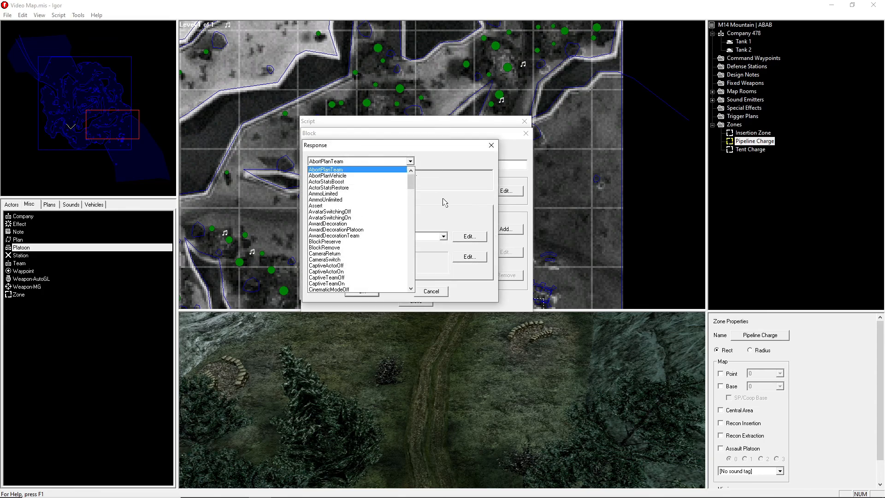
{"action": "left_click_drag", "start_coordinate": [411, 183], "coordinate": [411, 201]}
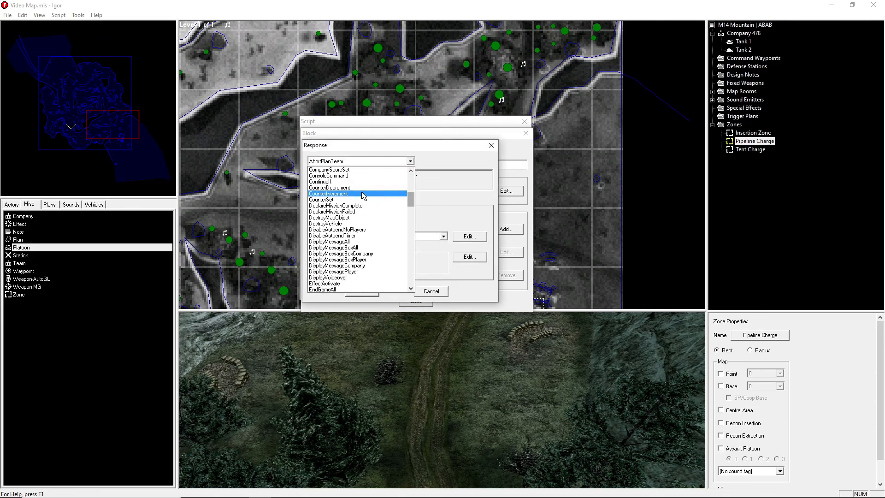
{"action": "left_click", "coordinate": [338, 193]}
{"action": "left_click", "coordinate": [377, 238]}
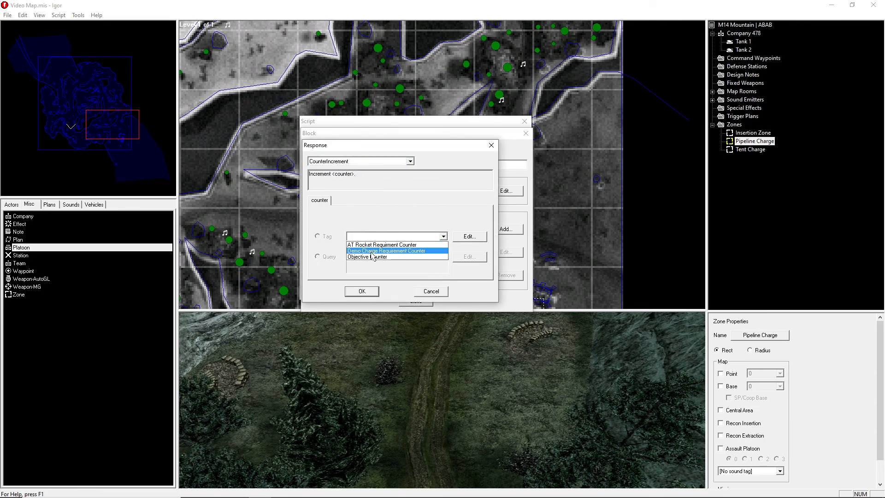
{"action": "left_click", "coordinate": [371, 252]}
{"action": "left_click", "coordinate": [361, 291]}
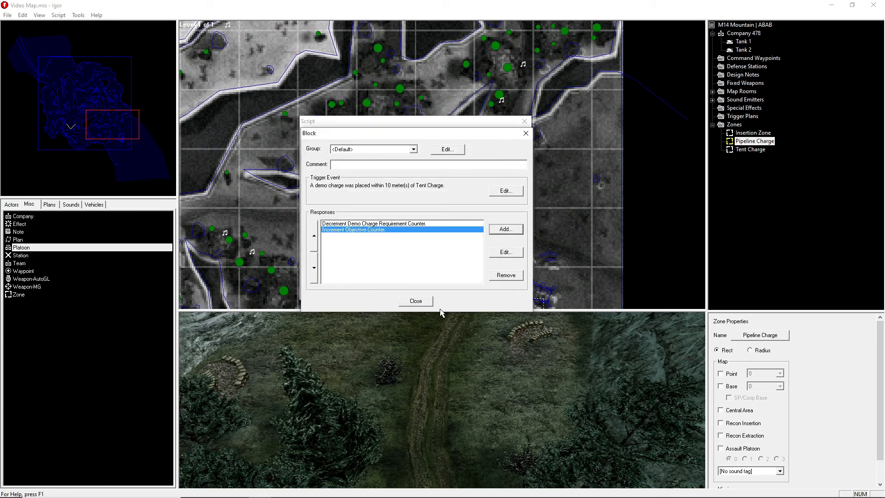
{"action": "left_click", "coordinate": [425, 305]}
Add a CounterIncrement response for Objective Counter to the block triggered by a demo charge placed near Pipeline Charge.
{"action": "left_click", "coordinate": [395, 152]}
{"action": "left_click", "coordinate": [516, 163]}
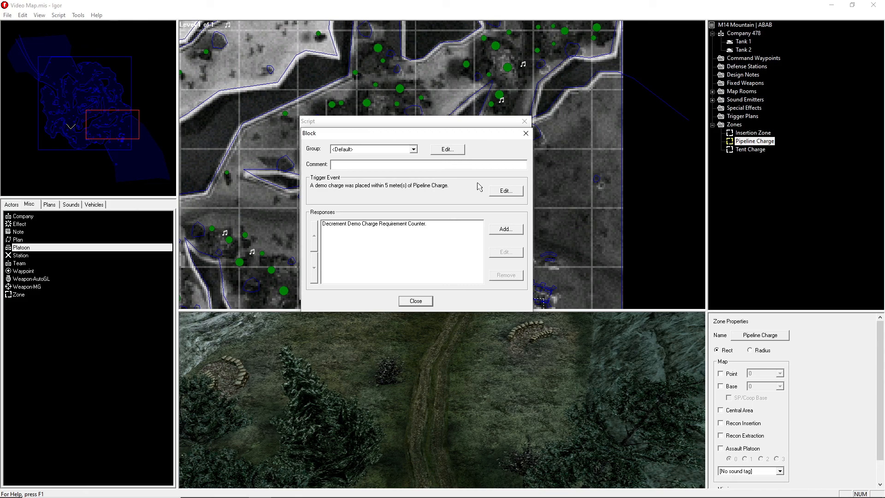
{"action": "left_click", "coordinate": [506, 229]}
{"action": "left_click", "coordinate": [360, 160]}
{"action": "mouse_move", "coordinate": [411, 184]}
{"action": "left_mouse_down"}
{"action": "mouse_move", "coordinate": [413, 210]}
{"action": "mouse_move", "coordinate": [412, 198]}
{"action": "left_mouse_up"}
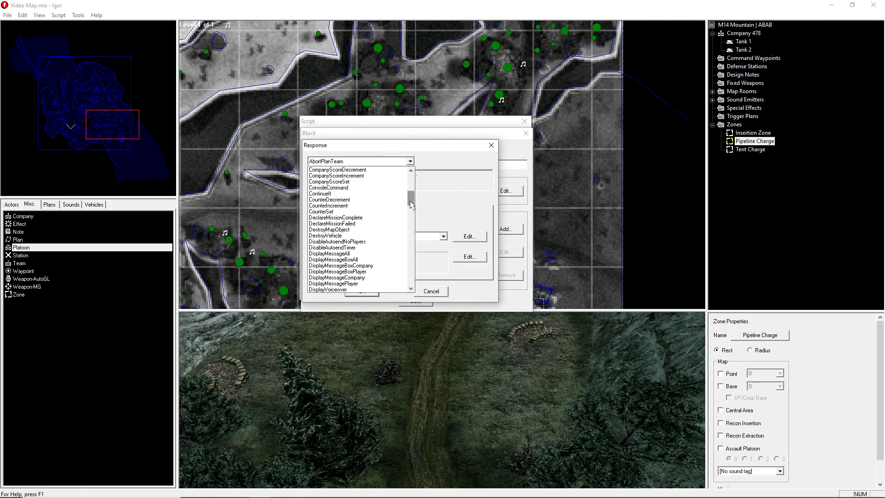
{"action": "left_click", "coordinate": [360, 205]}
{"action": "left_click", "coordinate": [381, 236]}
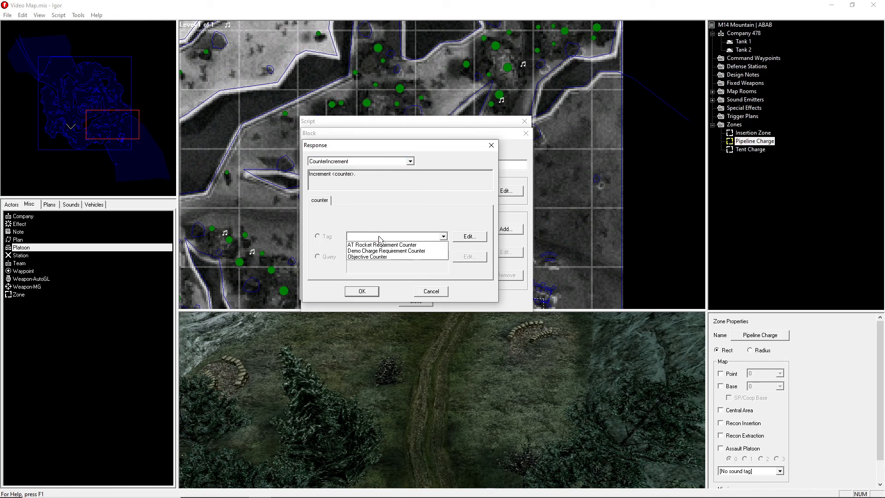
{"action": "left_click", "coordinate": [367, 257]}
{"action": "left_click", "coordinate": [362, 291]}
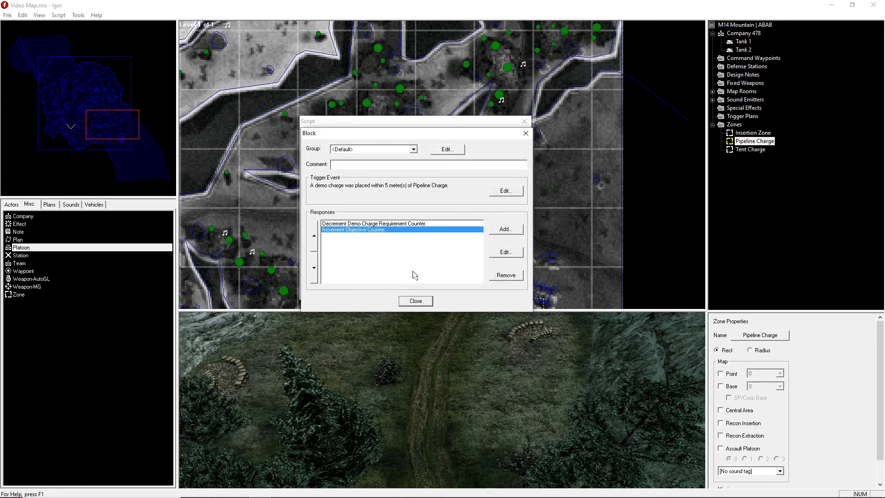
{"action": "left_click", "coordinate": [414, 301]}
Add a CounterIncrement response for Objective Counter to the DeathVehicle block for Tank 2.
{"action": "left_click", "coordinate": [378, 164]}
{"action": "left_click", "coordinate": [508, 160]}
{"action": "left_click", "coordinate": [505, 229]}
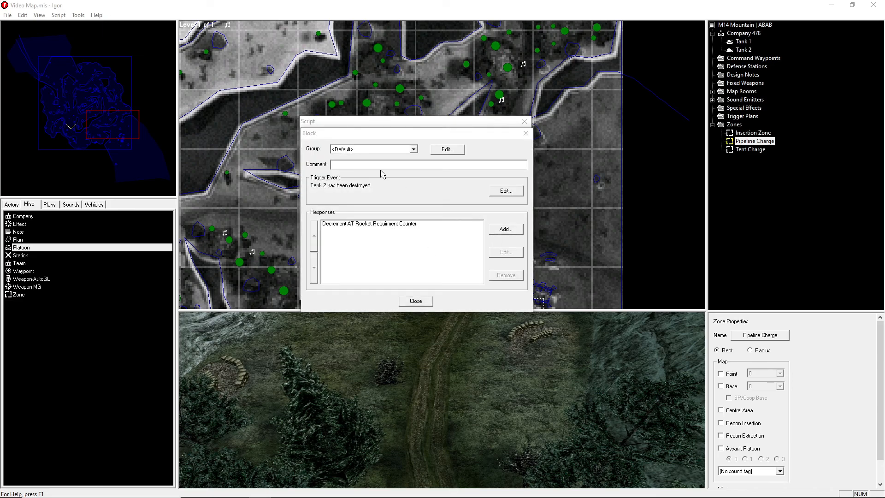
{"action": "left_click", "coordinate": [409, 160]}
{"action": "left_click_drag", "start_coordinate": [410, 174], "coordinate": [410, 196]}
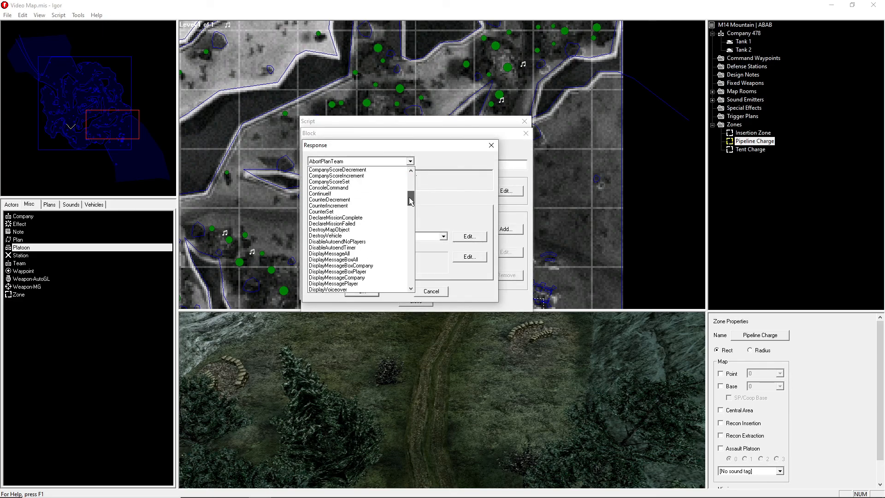
{"action": "left_click", "coordinate": [354, 203]}
{"action": "left_click", "coordinate": [366, 236]}
{"action": "left_click", "coordinate": [369, 256]}
{"action": "left_click", "coordinate": [372, 291]}
{"action": "left_click", "coordinate": [416, 301]}
Add a CounterIncrement response for Objective Counter to the DeathVehicle block for Tank 1.
{"action": "left_click", "coordinate": [390, 171]}
{"action": "left_click", "coordinate": [495, 161]}
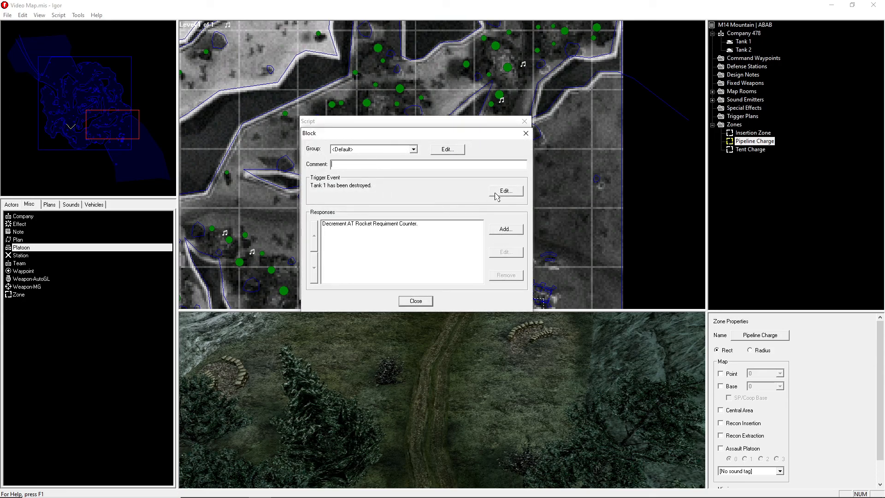
{"action": "left_click", "coordinate": [503, 229]}
{"action": "left_click", "coordinate": [382, 162]}
{"action": "mouse_move", "coordinate": [412, 186]}
{"action": "left_mouse_down"}
{"action": "mouse_move", "coordinate": [413, 224]}
{"action": "mouse_move", "coordinate": [413, 199]}
{"action": "left_mouse_up"}
{"action": "left_click", "coordinate": [371, 202]}
{"action": "left_click", "coordinate": [380, 236]}
{"action": "left_click", "coordinate": [370, 257]}
{"action": "left_click", "coordinate": [364, 291]}
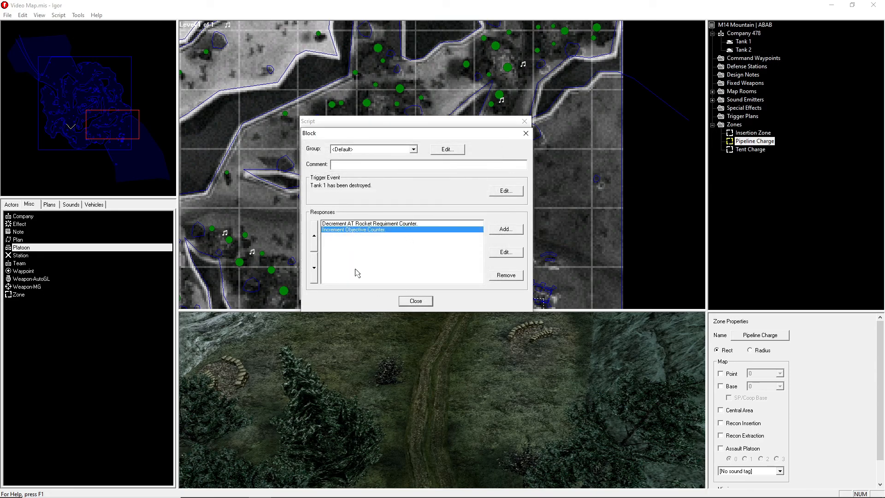
{"action": "left_click", "coordinate": [415, 301]}
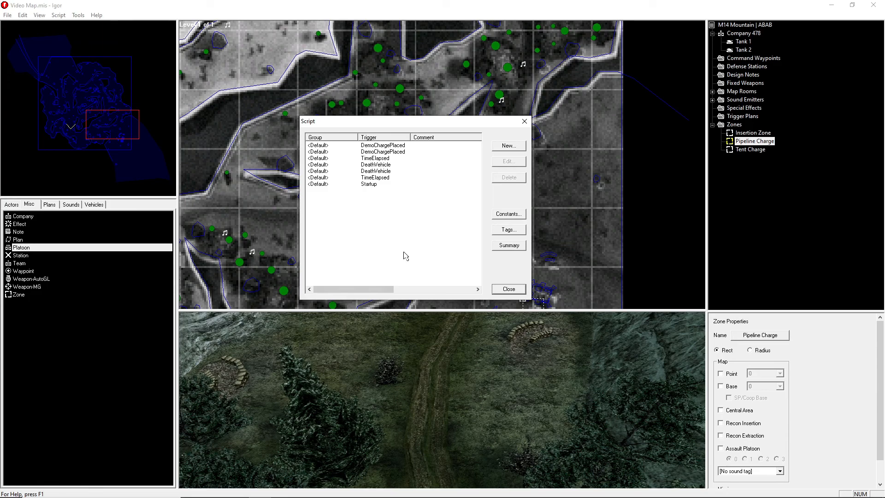
{"action": "left_click", "coordinate": [387, 178]}
{"action": "left_click", "coordinate": [401, 207]}
{"action": "left_click", "coordinate": [373, 179]}
{"action": "left_click", "coordinate": [441, 215]}
Create a new script block with a TimeElapsed trigger event of 5 seconds.
{"action": "left_click", "coordinate": [493, 147]}
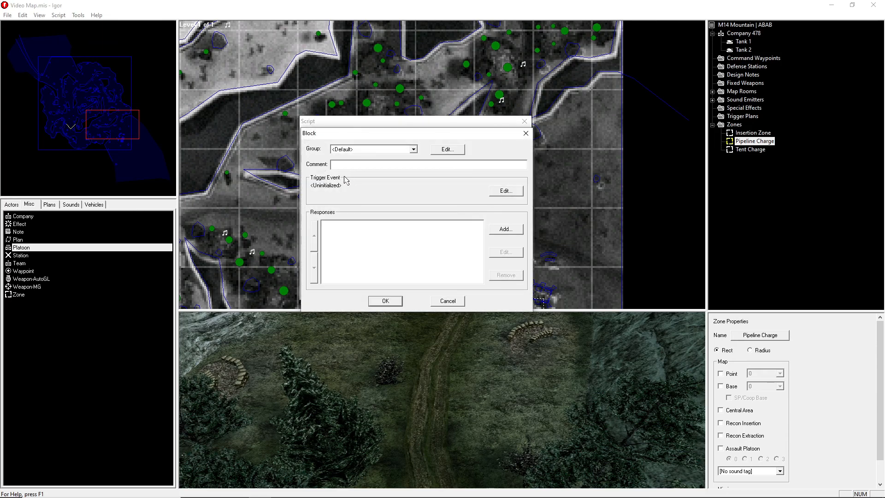
{"action": "left_click", "coordinate": [506, 192]}
{"action": "left_click", "coordinate": [343, 162]}
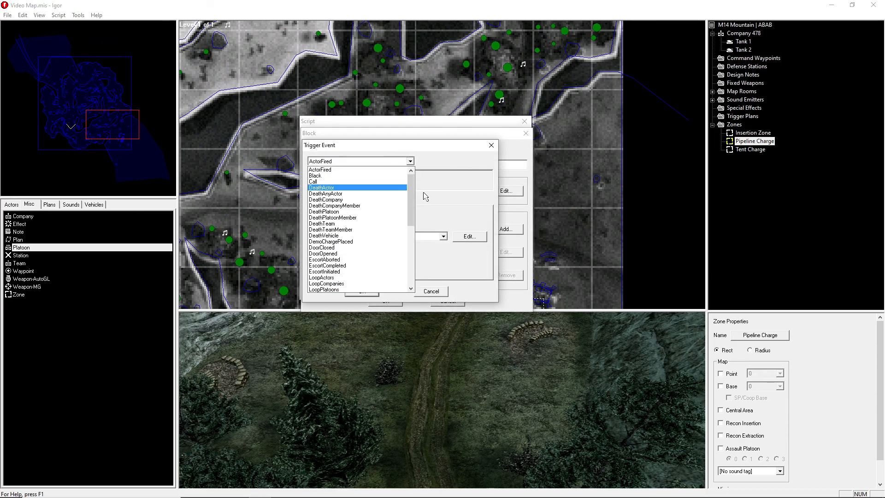
{"action": "left_click_drag", "start_coordinate": [414, 189], "coordinate": [397, 270]}
{"action": "left_click", "coordinate": [351, 248]}
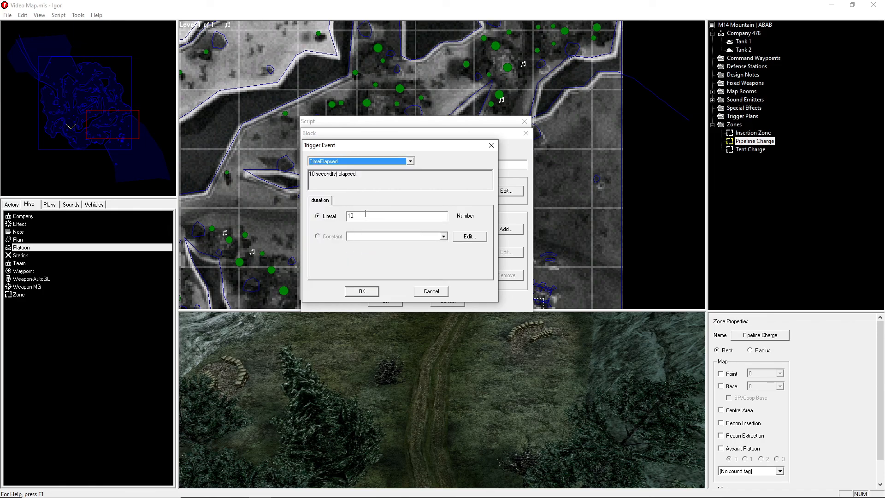
{"action": "type", "text": "5"}
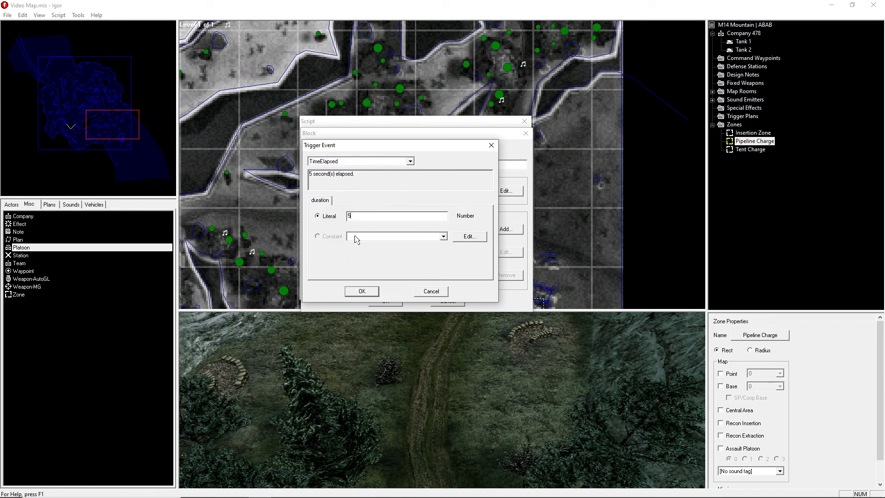
{"action": "left_click", "coordinate": [362, 291]}
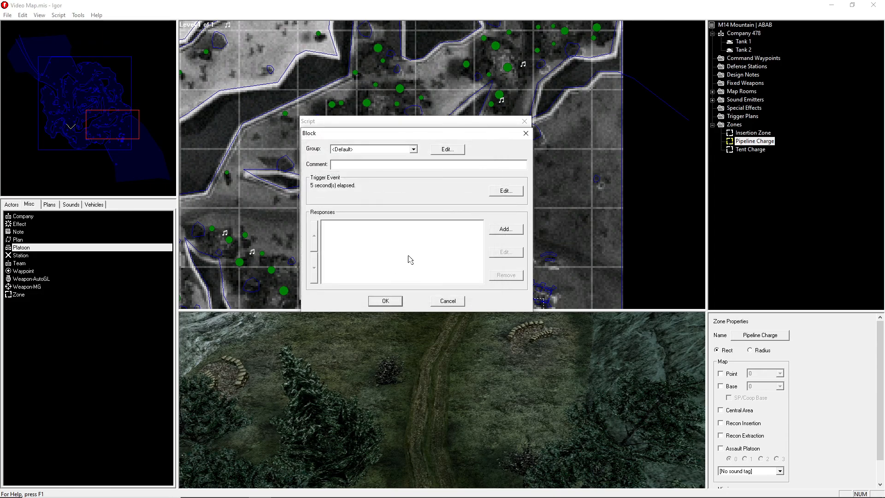
Add a BlockPreserve response to the new 5-second block so it can be reactivated.
{"action": "left_click", "coordinate": [503, 230]}
{"action": "left_click", "coordinate": [360, 161]}
{"action": "scroll", "coordinate": [355, 240], "scroll_direction": "down", "scroll_amount": 3}
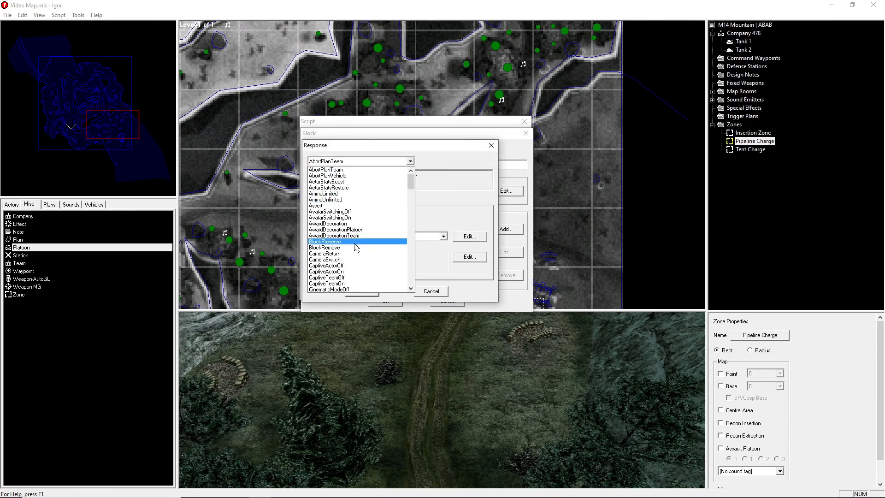
{"action": "left_click", "coordinate": [353, 245]}
{"action": "left_click", "coordinate": [368, 294]}
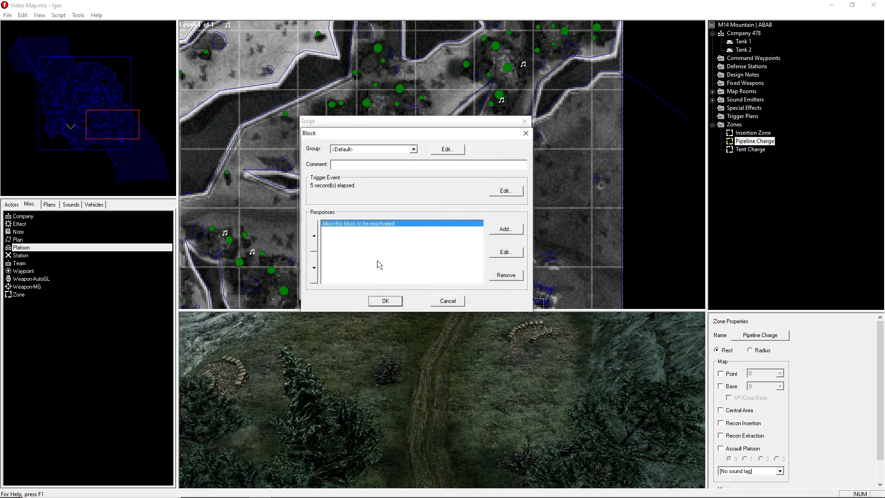
Add a ContinueIf response to the 5-second block.
{"action": "left_click", "coordinate": [505, 229]}
{"action": "left_click", "coordinate": [359, 161]}
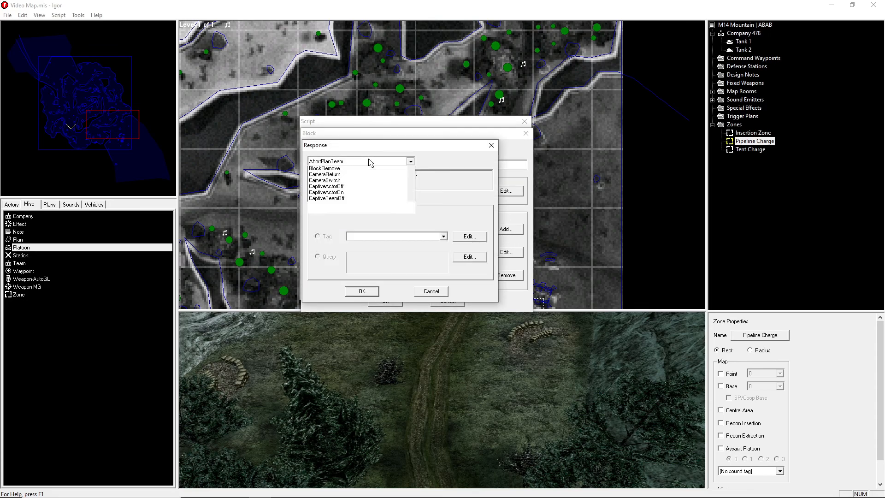
{"action": "mouse_move", "coordinate": [413, 178]}
{"action": "left_mouse_down"}
{"action": "mouse_move", "coordinate": [411, 202]}
{"action": "mouse_move", "coordinate": [413, 196]}
{"action": "left_mouse_up"}
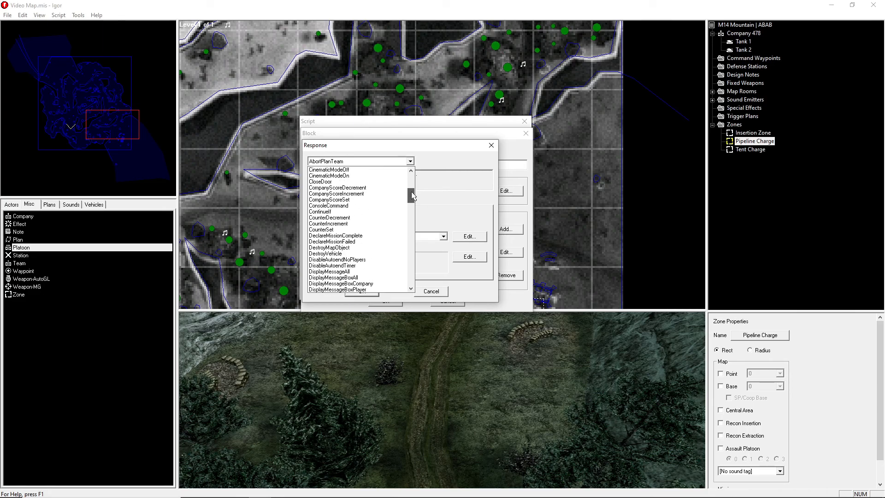
{"action": "left_click", "coordinate": [338, 212]}
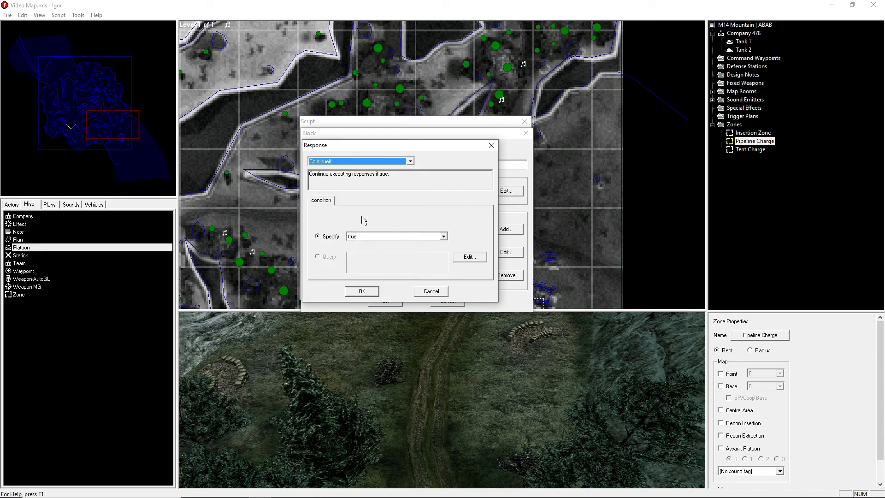
Define the ContinueIf condition as a CompareIntegers query whose value1 is a GetCounter query on Objective Counter.
{"action": "left_click", "coordinate": [472, 258]}
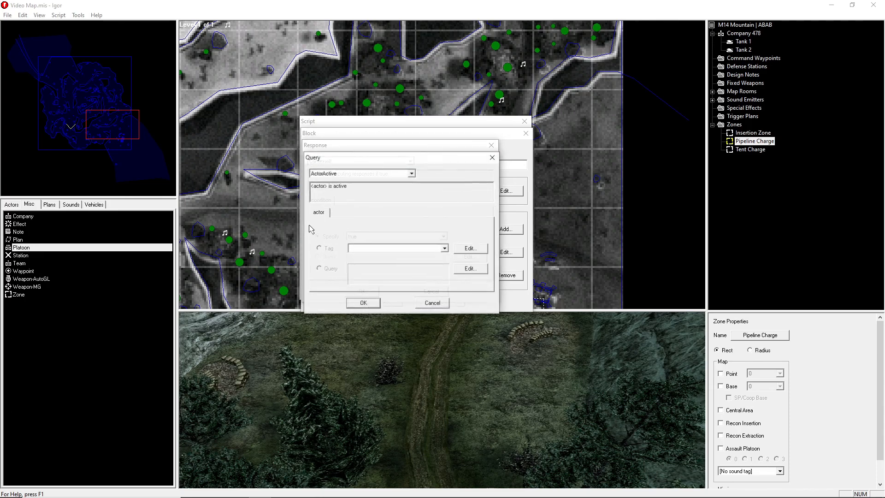
{"action": "left_click", "coordinate": [332, 173]}
{"action": "left_click", "coordinate": [346, 260]}
{"action": "left_click", "coordinate": [320, 212]}
{"action": "left_click", "coordinate": [470, 268]}
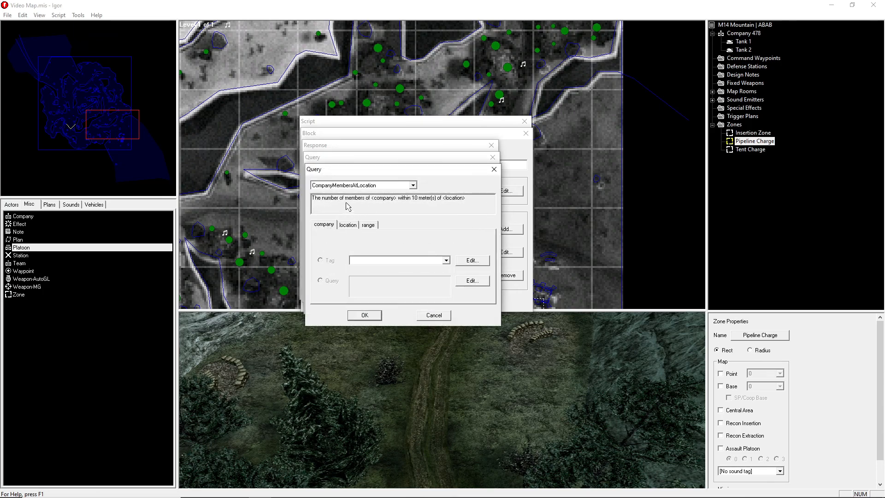
{"action": "left_click", "coordinate": [340, 187]}
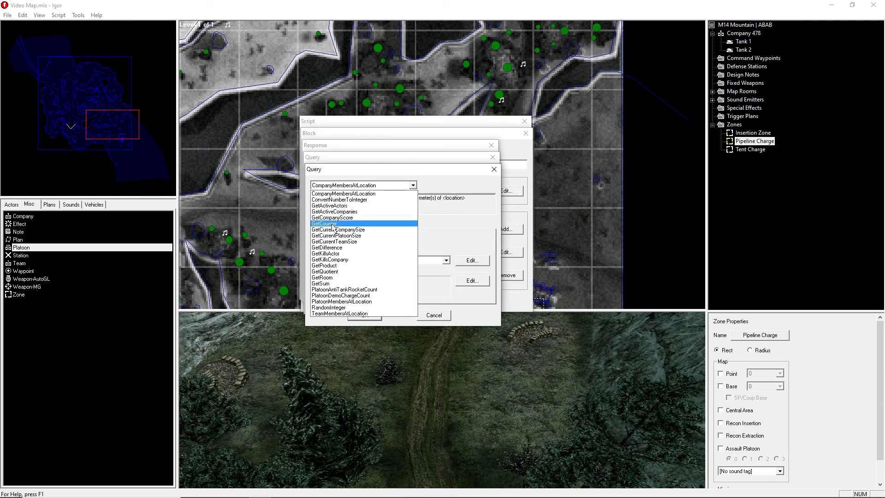
{"action": "left_click", "coordinate": [365, 231]}
{"action": "left_click", "coordinate": [367, 259]}
{"action": "left_click", "coordinate": [379, 282]}
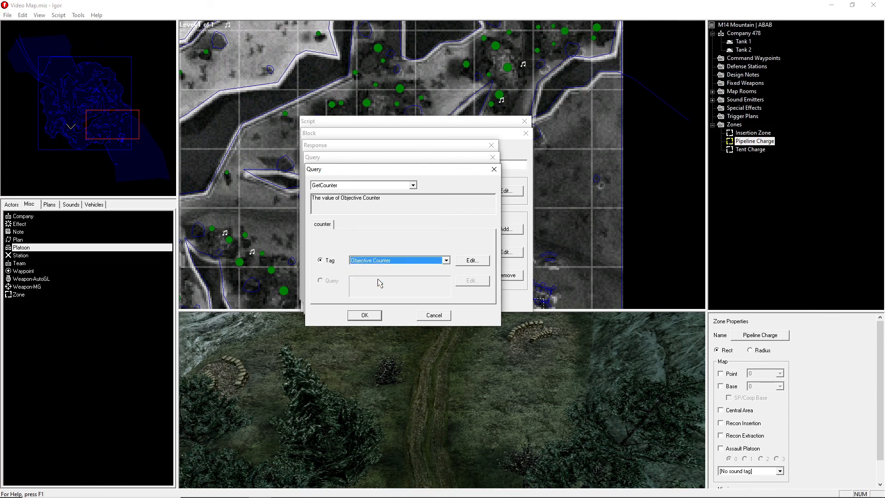
{"action": "left_click", "coordinate": [364, 315]}
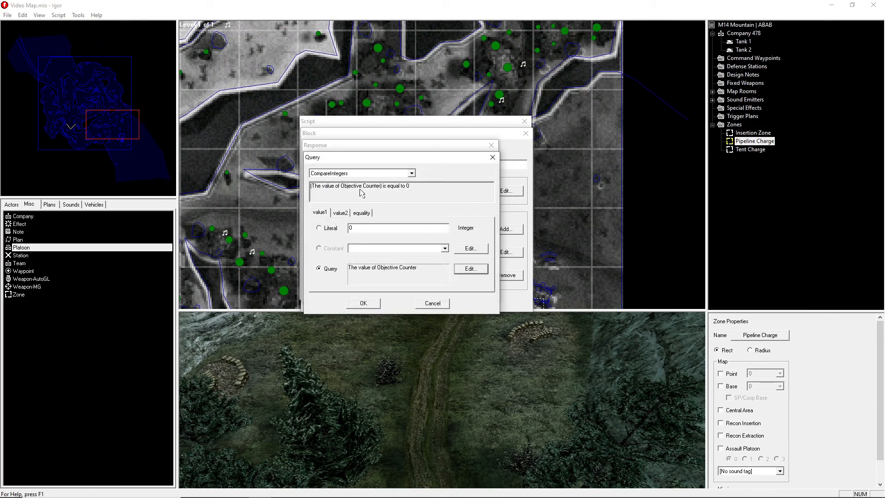
Set value2 of the comparison to the literal 4 with "is equal to" as equality, and accept the ContinueIf response.
{"action": "left_click", "coordinate": [340, 213]}
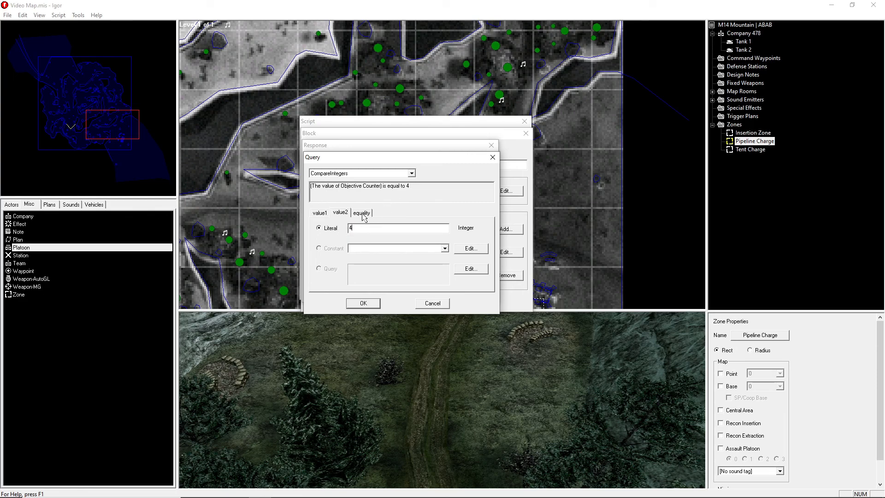
{"action": "left_click", "coordinate": [371, 212]}
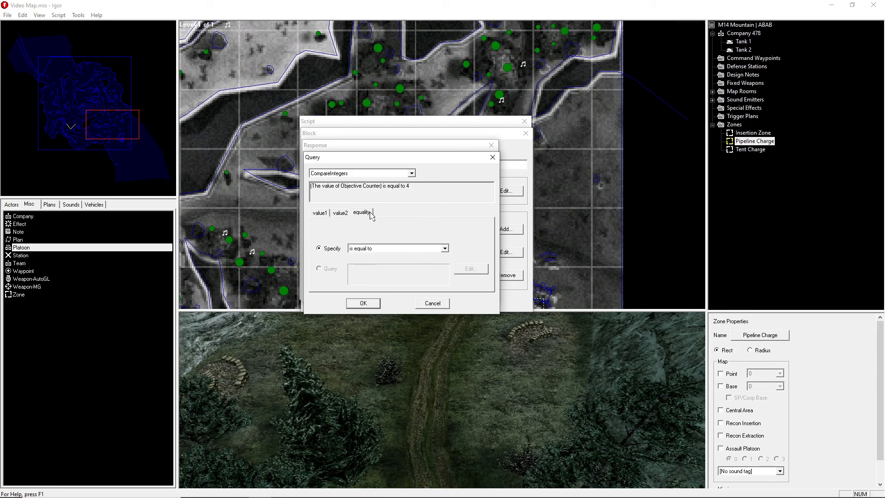
{"action": "left_click", "coordinate": [369, 303]}
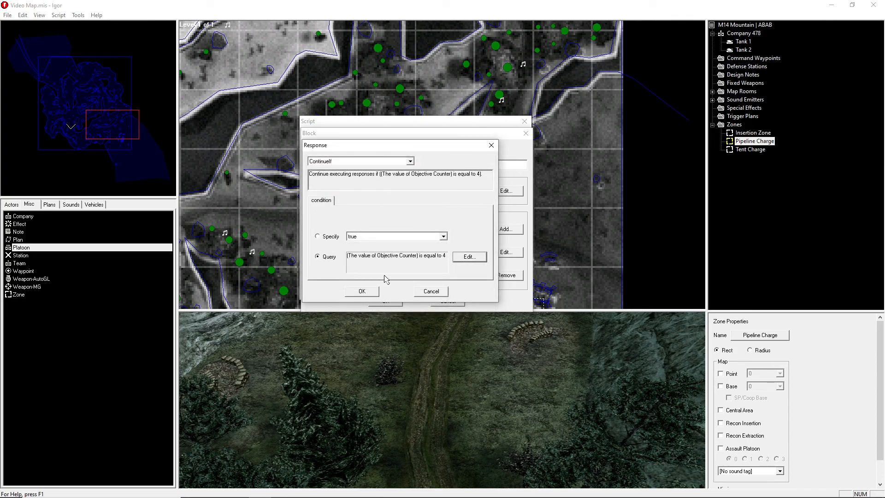
{"action": "left_click", "coordinate": [365, 291]}
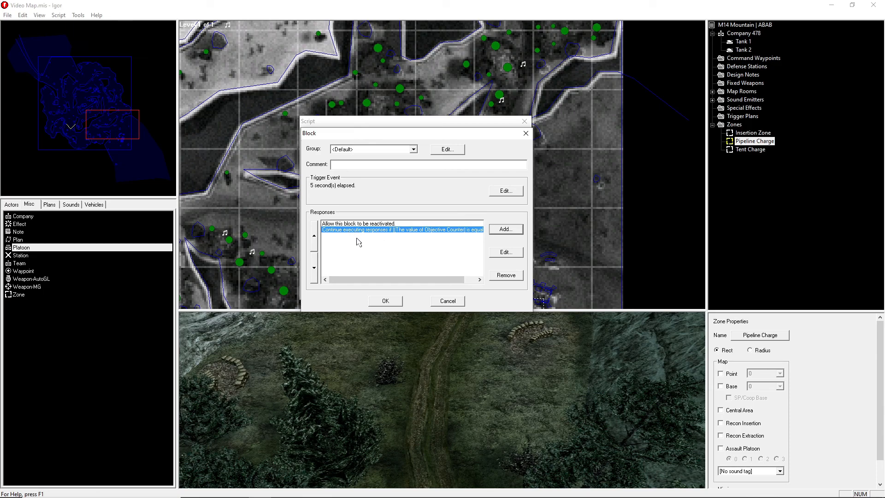
Add an ObjectiveComplete response for Objective 1 after the counter condition.
{"action": "left_click_drag", "start_coordinate": [364, 281], "coordinate": [346, 263]}
{"action": "left_click", "coordinate": [500, 229]}
{"action": "left_click", "coordinate": [352, 161]}
{"action": "left_click_drag", "start_coordinate": [410, 184], "coordinate": [411, 207]}
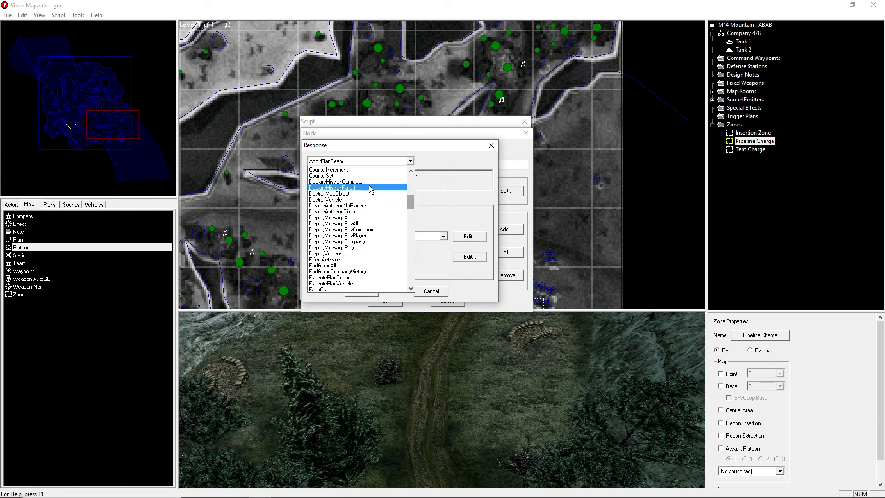
{"action": "left_click_drag", "start_coordinate": [410, 203], "coordinate": [404, 282]}
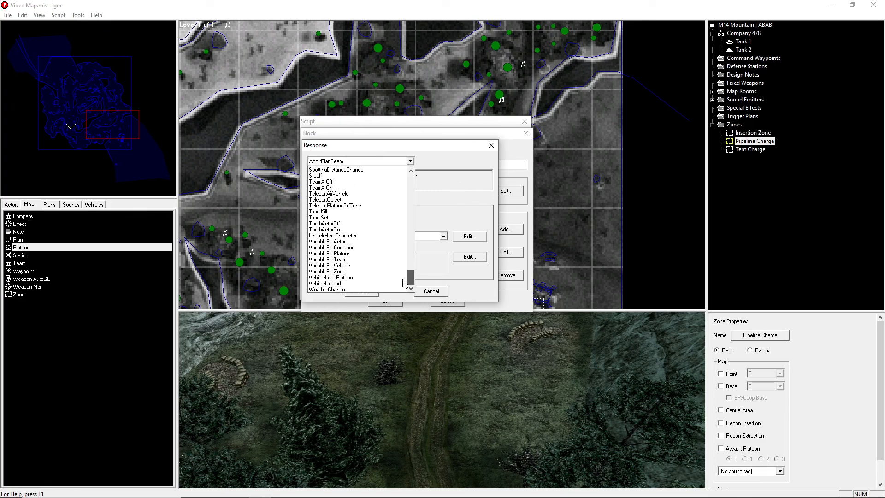
{"action": "scroll", "coordinate": [401, 250], "scroll_direction": "up", "scroll_amount": 4}
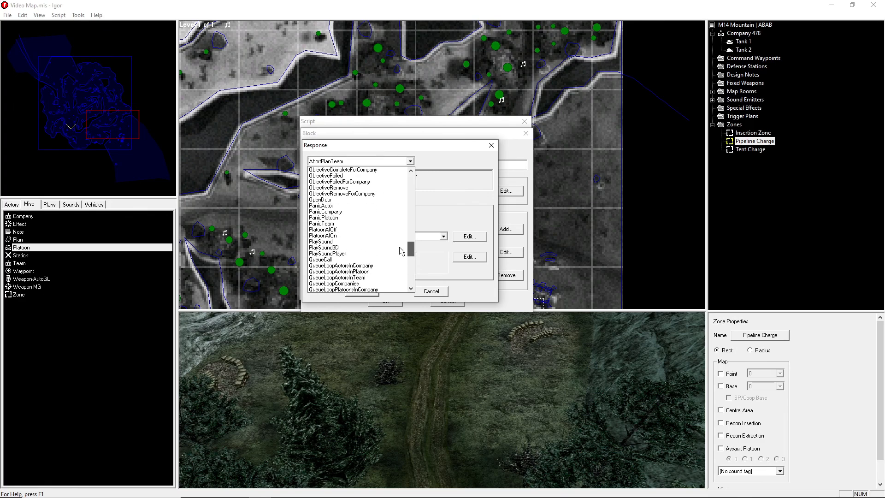
{"action": "left_click", "coordinate": [368, 229]}
{"action": "left_click", "coordinate": [369, 237]}
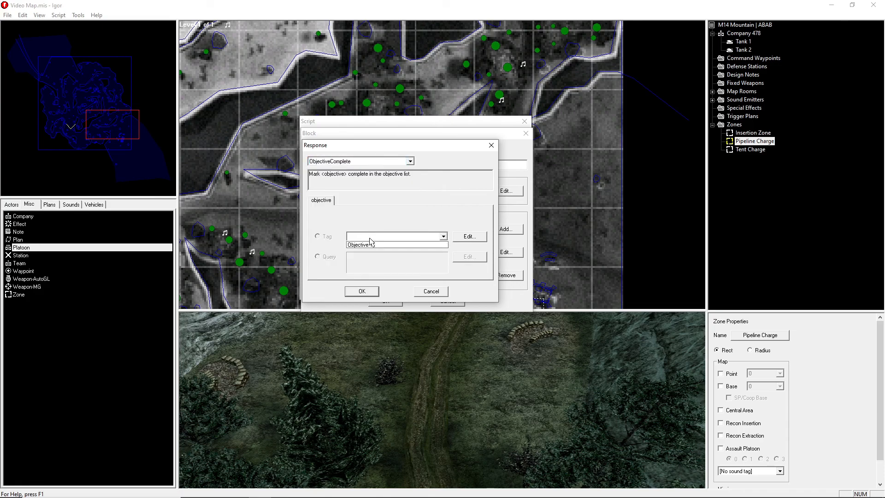
{"action": "left_click", "coordinate": [371, 245]}
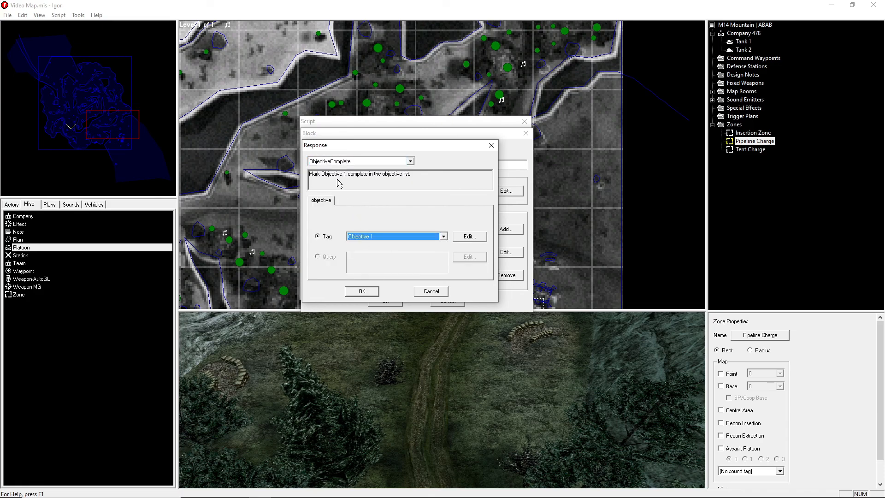
{"action": "left_click", "coordinate": [361, 291]}
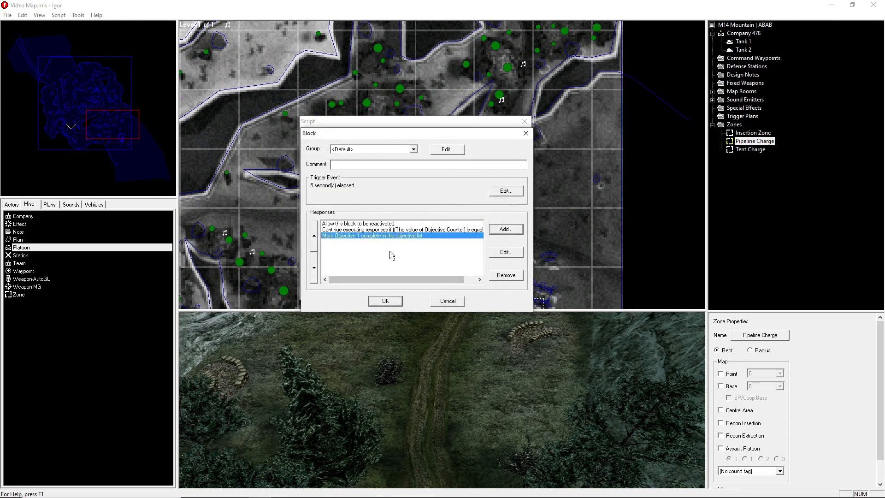
Add a BlockRemove response as the last response and accept the finished 5-second block.
{"action": "left_click", "coordinate": [504, 231]}
{"action": "left_click", "coordinate": [409, 161]}
{"action": "left_click", "coordinate": [341, 248]}
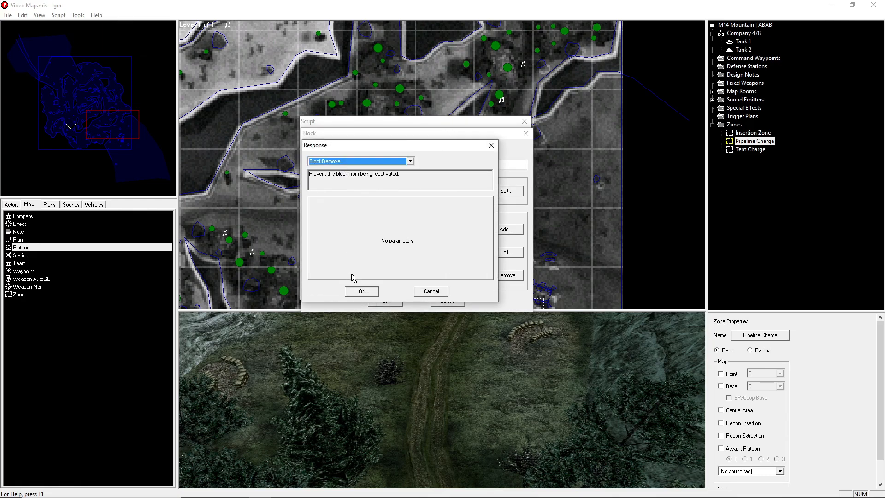
{"action": "left_click", "coordinate": [362, 292]}
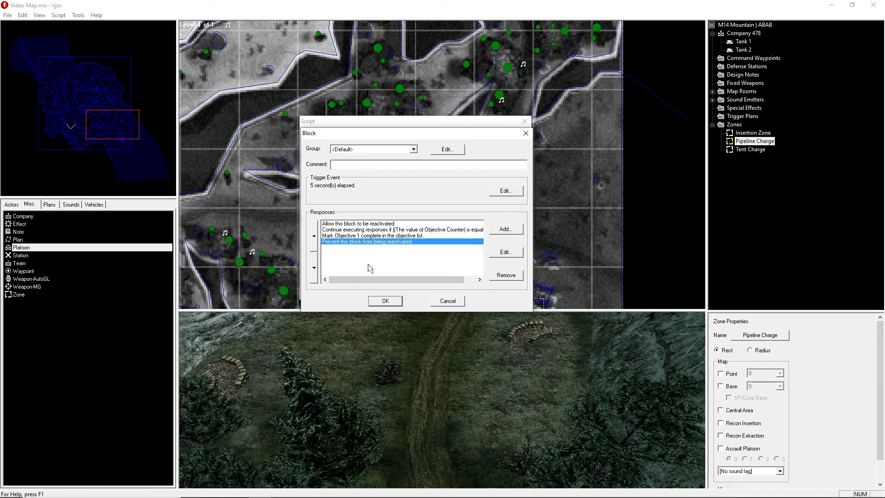
{"action": "left_click", "coordinate": [385, 300]}
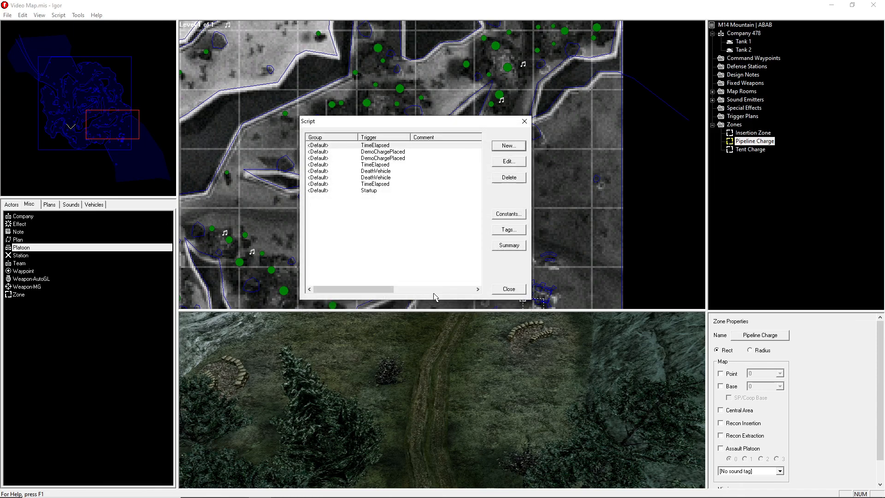
Close the script editor and save the mission.
{"action": "left_click", "coordinate": [508, 289]}
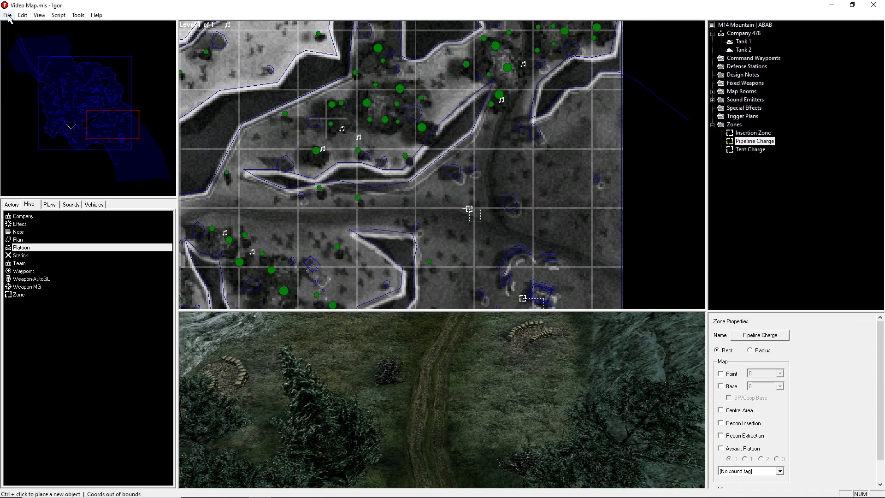
{"action": "left_click", "coordinate": [7, 15]}
{"action": "left_click", "coordinate": [28, 48]}
Switch to Ghost Recon and start the ABAB mission as a quick mission on Veteran difficulty.
{"action": "mouse_move", "coordinate": [166, 496]}
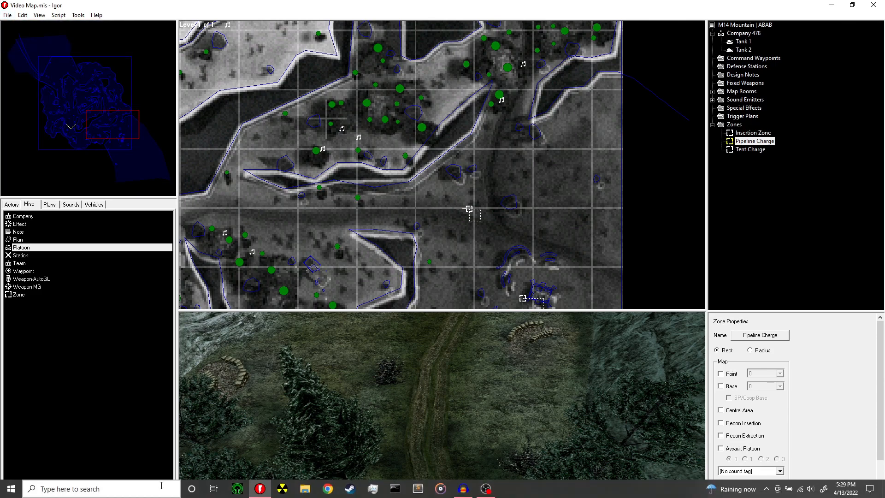
{"action": "left_click", "coordinate": [237, 491]}
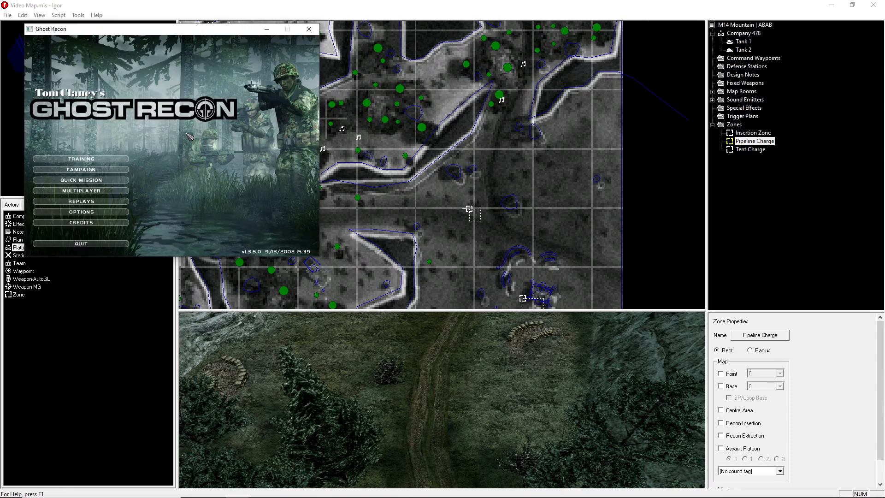
{"action": "left_click", "coordinate": [118, 180]}
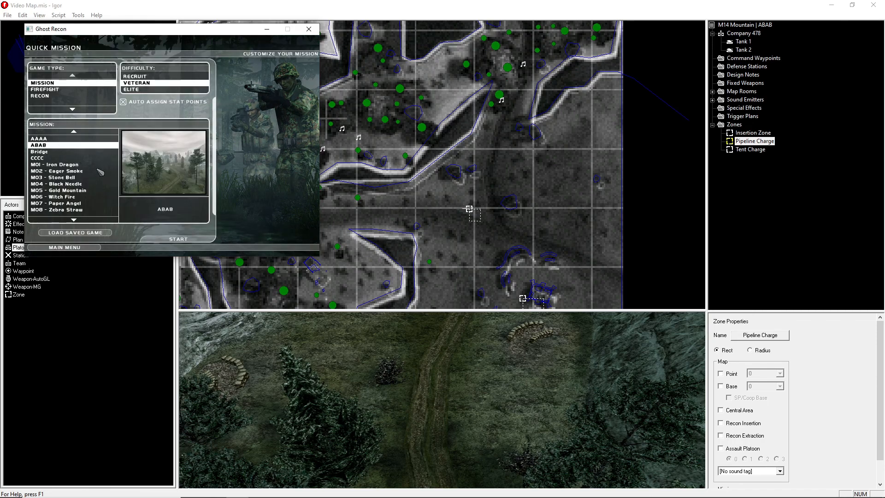
{"action": "left_click", "coordinate": [176, 239]}
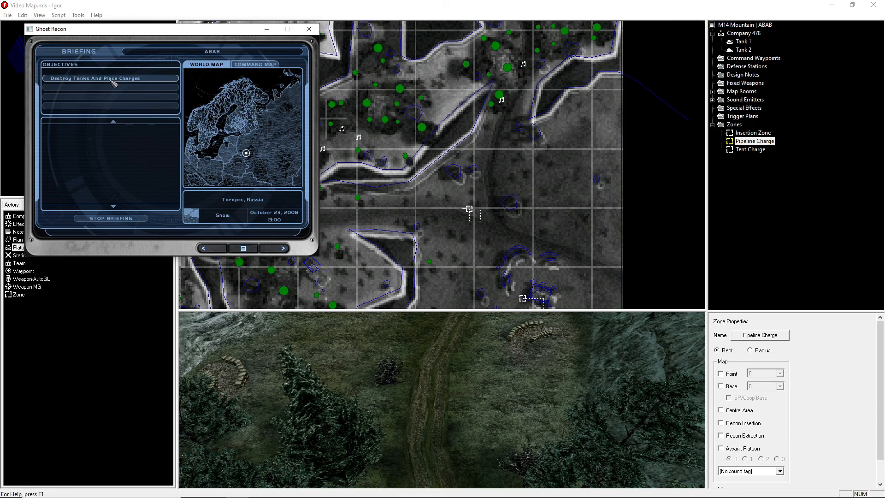
Assign one demolitions soldier to Alpha with demo kit 1 and the other to Bravo with demo kit 2, and launch the mission.
{"action": "left_click", "coordinate": [272, 247]}
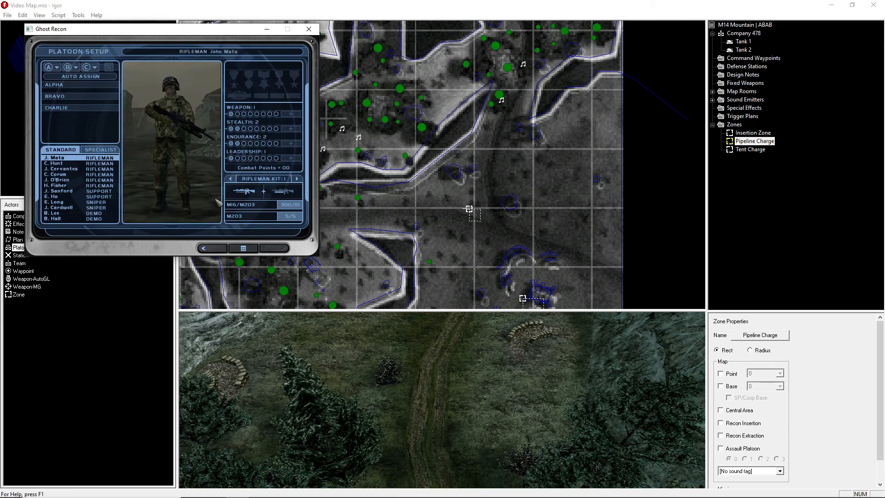
{"action": "left_click", "coordinate": [101, 213]}
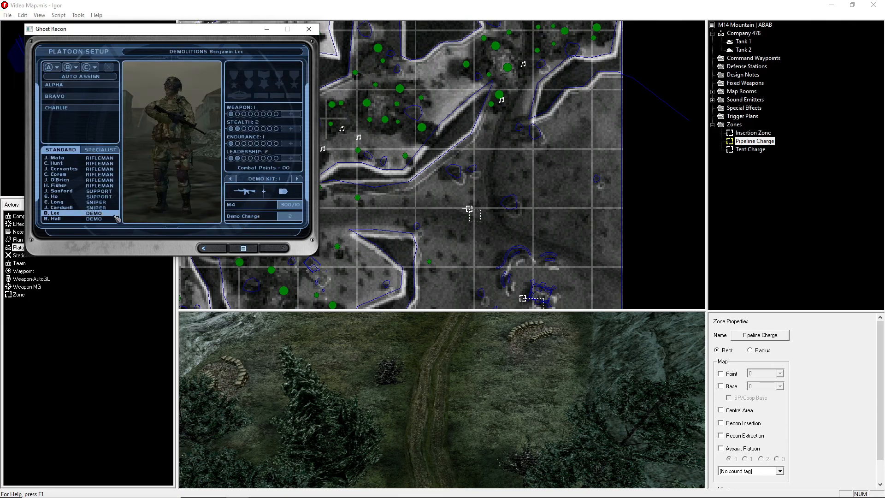
{"action": "left_click", "coordinate": [49, 67]}
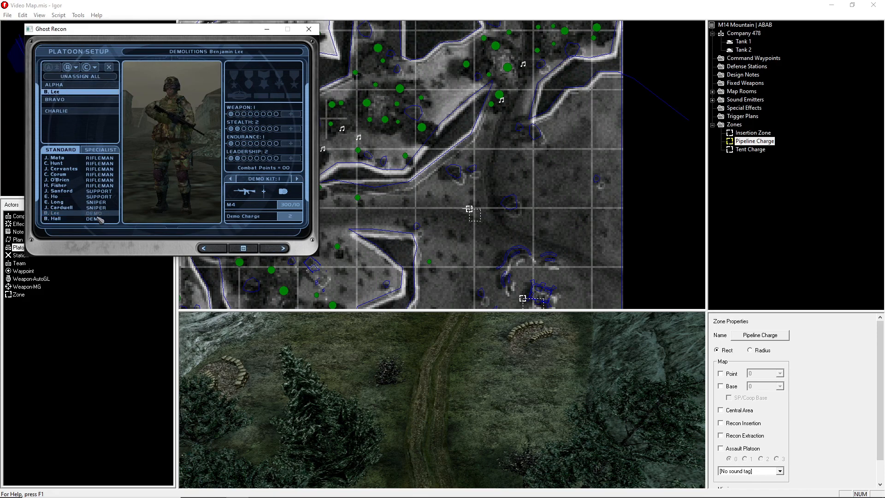
{"action": "left_click", "coordinate": [99, 219]}
{"action": "left_click", "coordinate": [296, 178]}
{"action": "left_click", "coordinate": [78, 66]}
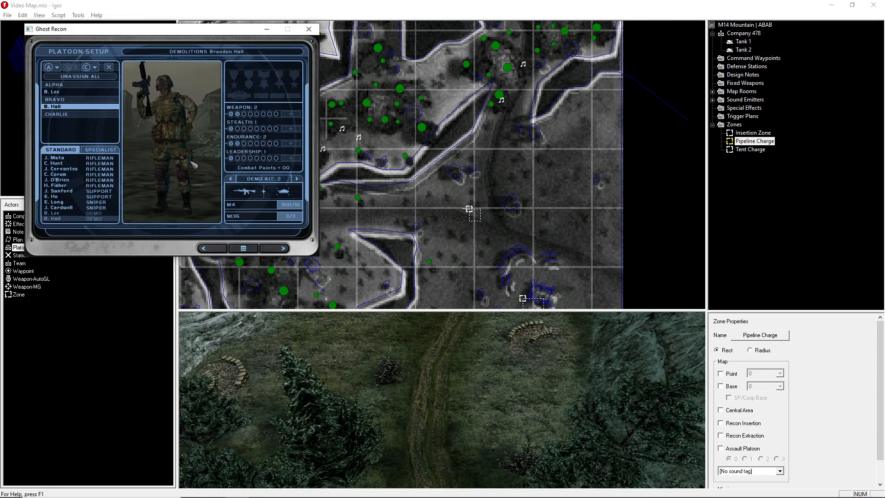
{"action": "left_click", "coordinate": [282, 248]}
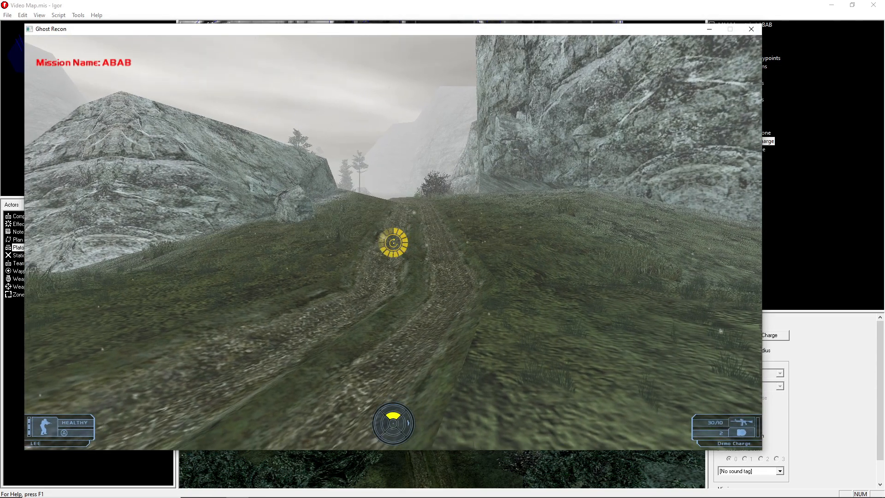
Switch control to Bravo's demolitions soldier and ready the M136 anti-tank launcher.
{"action": "key", "text": "shift"}
{"action": "left_click", "coordinate": [644, 223]}
{"action": "key", "text": "shift"}
{"action": "key", "text": "w"}
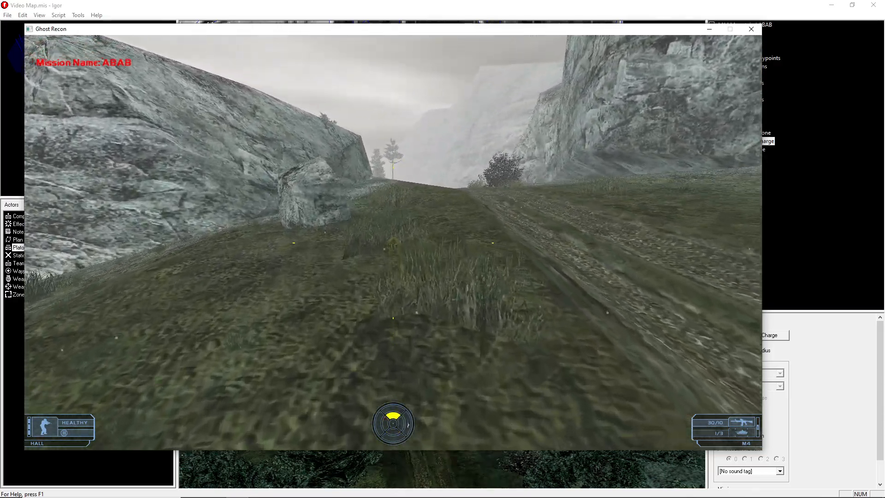
{"action": "key", "text": "2"}
{"action": "key", "text": "w"}
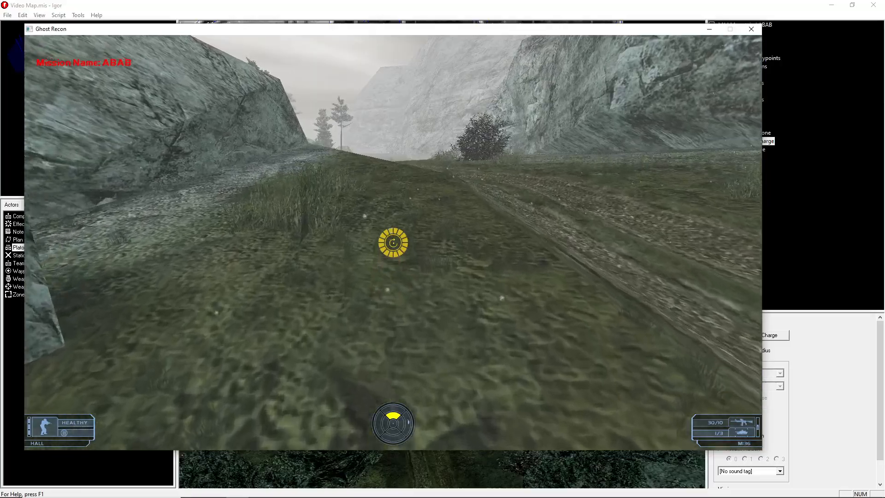
Advance along the dirt road and fire the M136 at the first tank.
{"action": "key", "text": "w"}
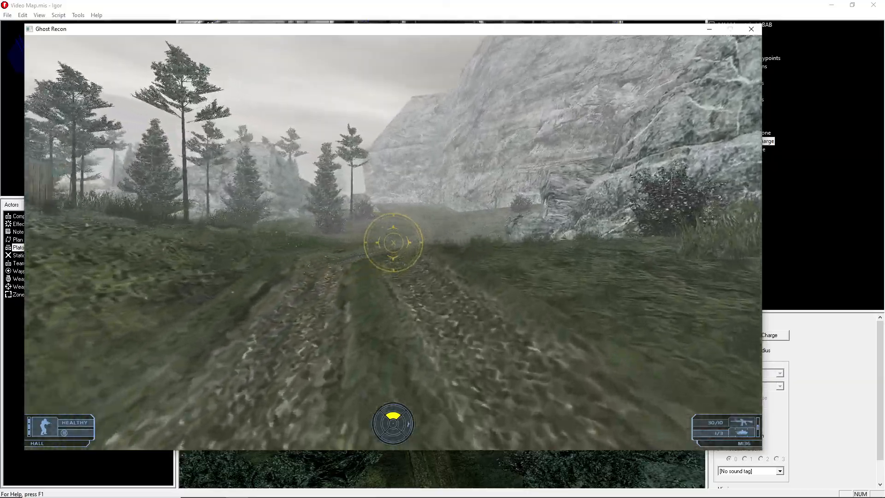
{"action": "key", "text": "w"}
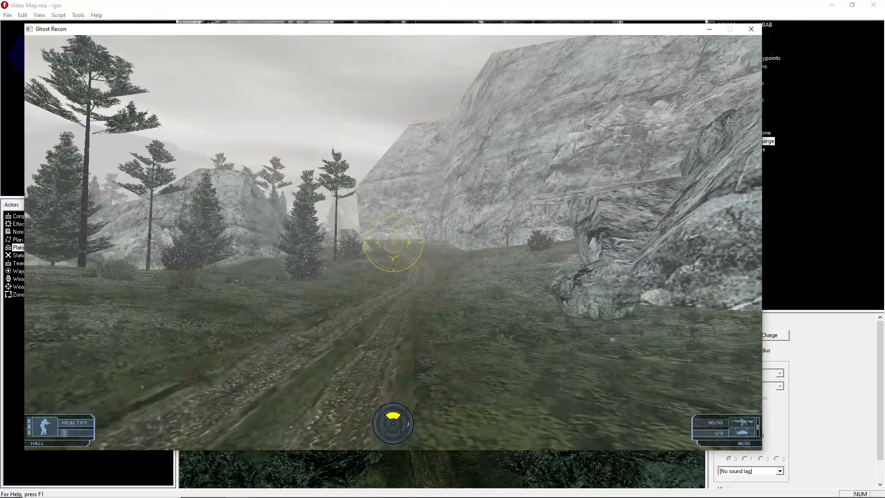
{"action": "key", "text": "w"}
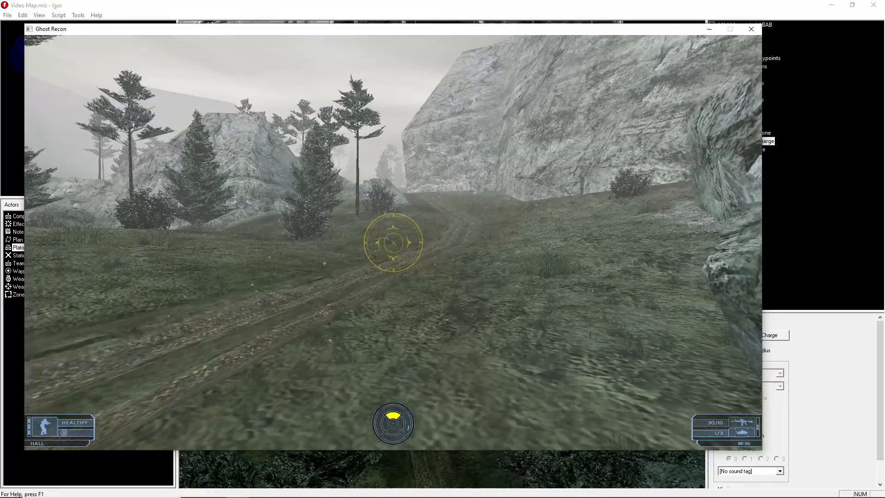
{"action": "key", "text": "w"}
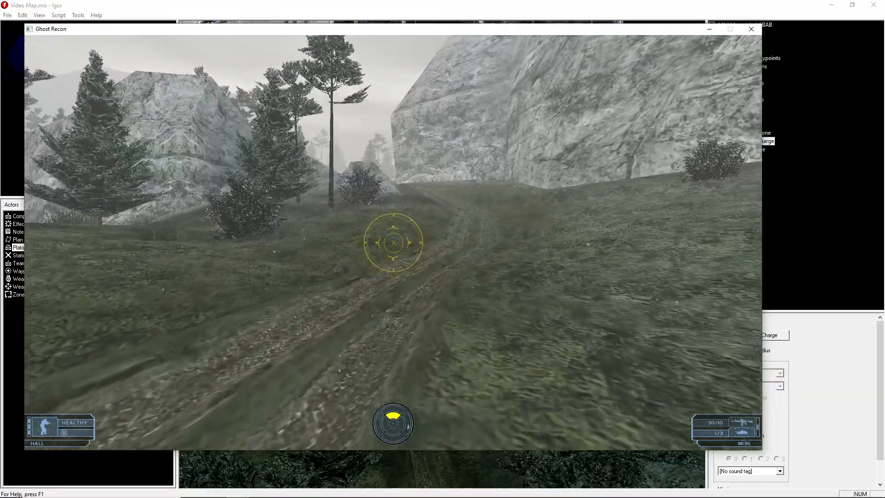
{"action": "key", "text": "w"}
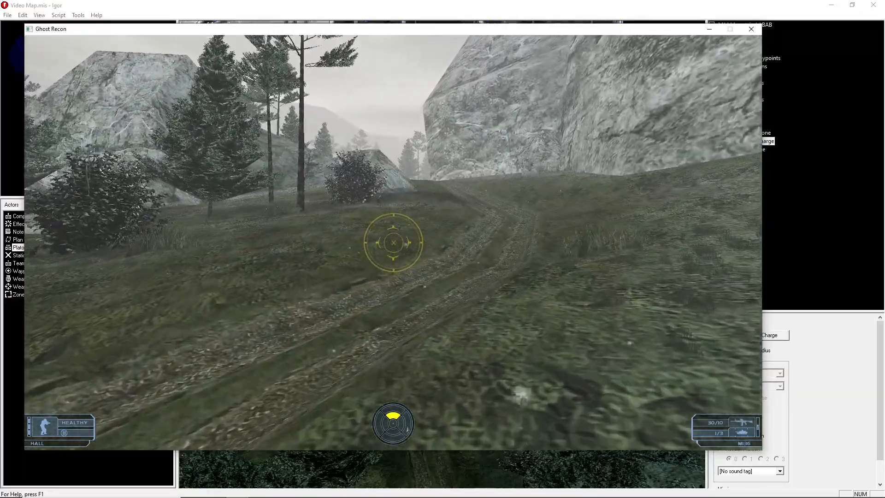
{"action": "key", "text": "w"}
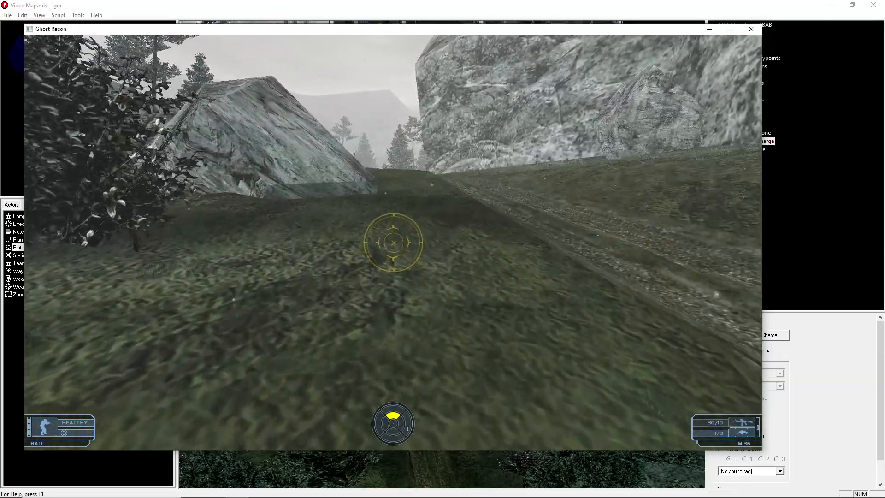
{"action": "key", "text": "w"}
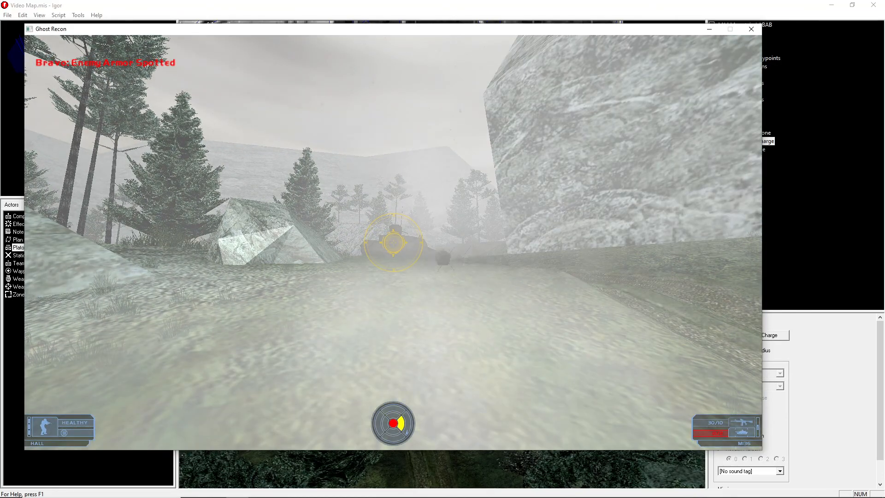
Continue past the first wreck and destroy the second tank near the pipeline with the M136.
{"action": "key", "text": "w"}
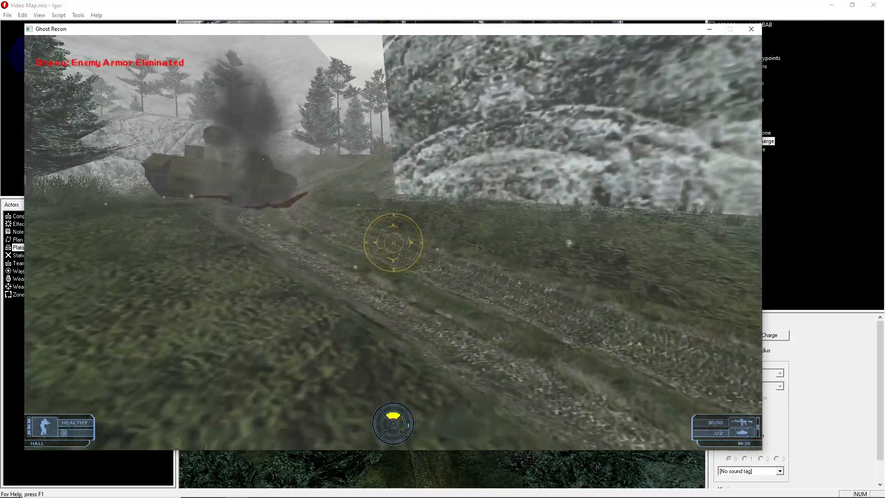
{"action": "key", "text": "w"}
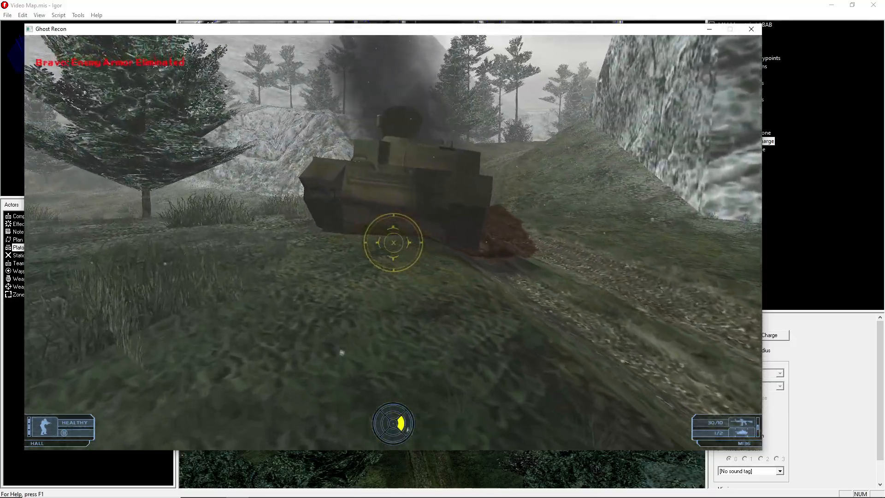
{"action": "key", "text": "w"}
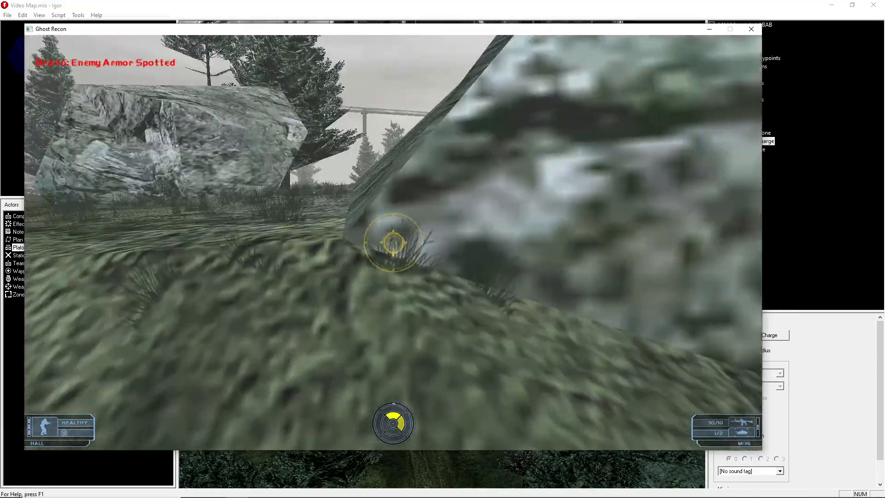
{"action": "key", "text": "space"}
{"action": "key", "text": "w"}
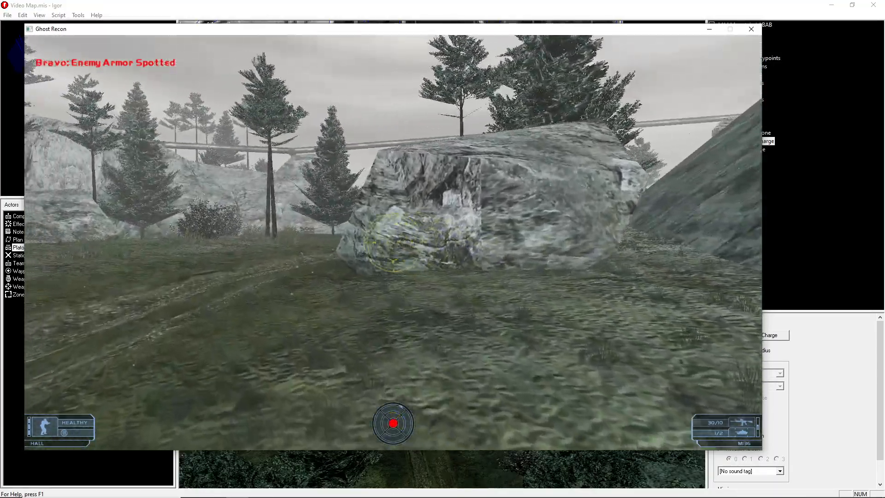
{"action": "key", "text": "w"}
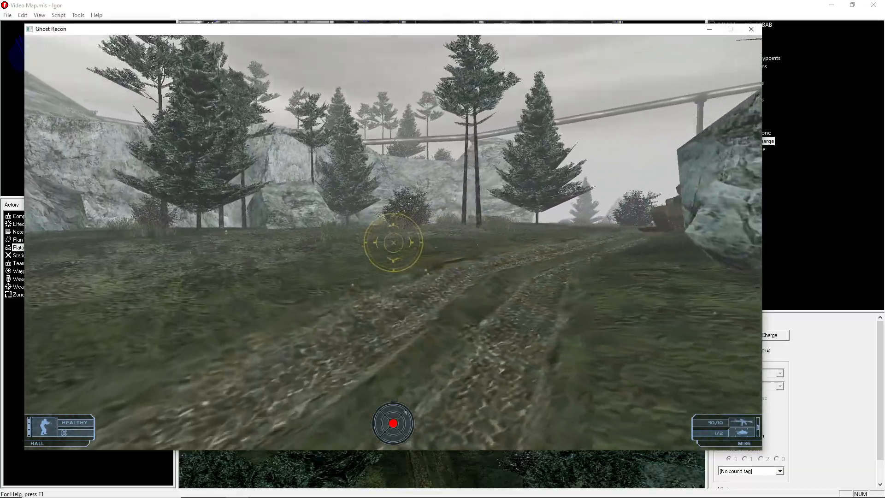
{"action": "key", "text": "w"}
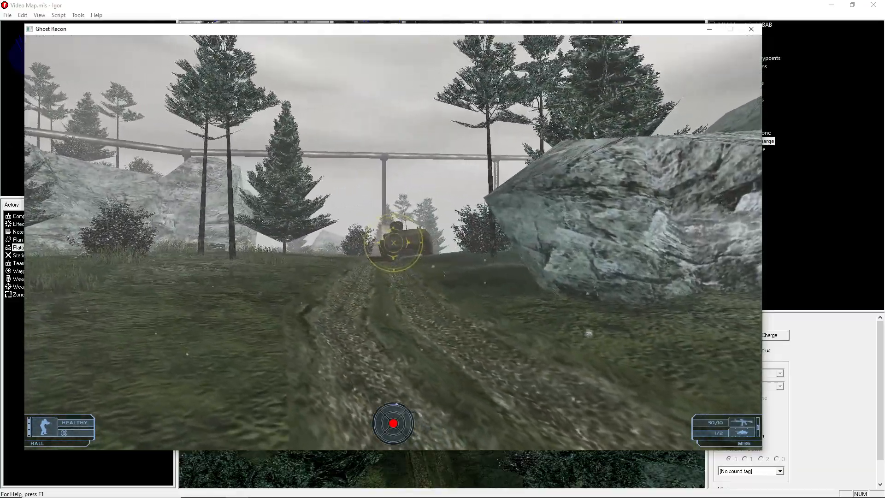
{"action": "key", "text": "w"}
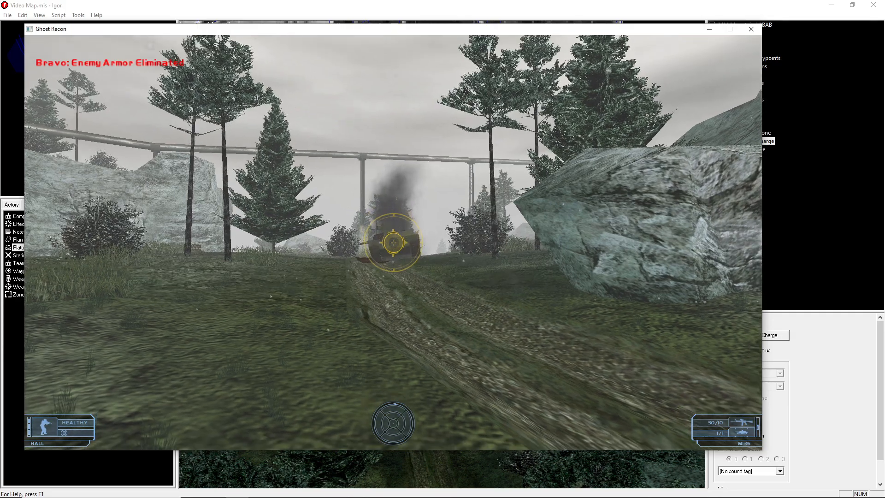
Switch control to Alpha's demolitions soldier, equip the demo charge and head for the tents.
{"action": "key", "text": "Tab"}
{"action": "left_click", "coordinate": [628, 165]}
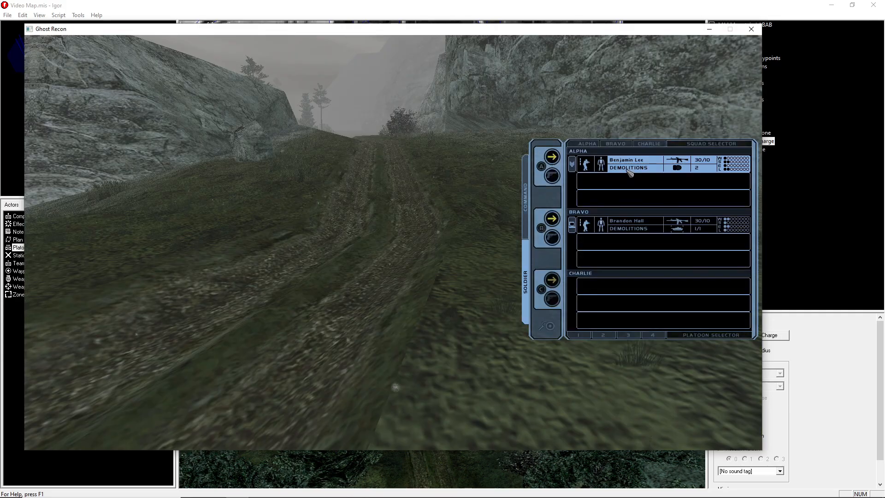
{"action": "key", "text": "Tab"}
{"action": "key", "text": "2"}
{"action": "key", "text": "w"}
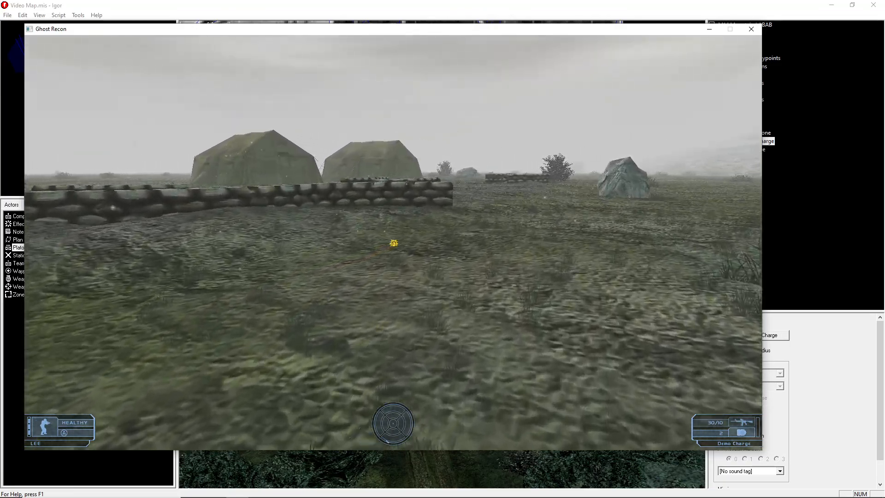
Return control to Bravo's soldier and fire the remaining M136 round into the rocky hill.
{"action": "key", "text": "Tab"}
{"action": "key", "text": "Tab"}
{"action": "key", "text": "Tab"}
{"action": "left_click", "coordinate": [600, 230]}
{"action": "key", "text": "Tab"}
{"action": "key", "text": "2"}
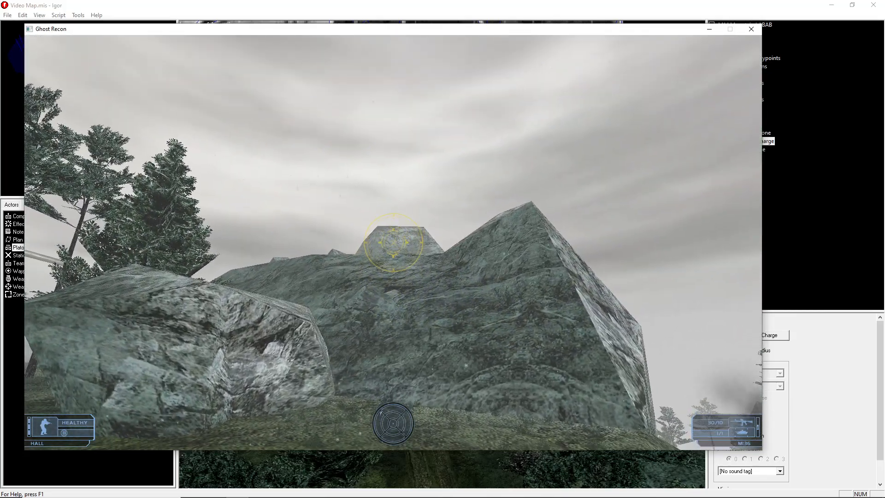
{"action": "left_click", "coordinate": [393, 242]}
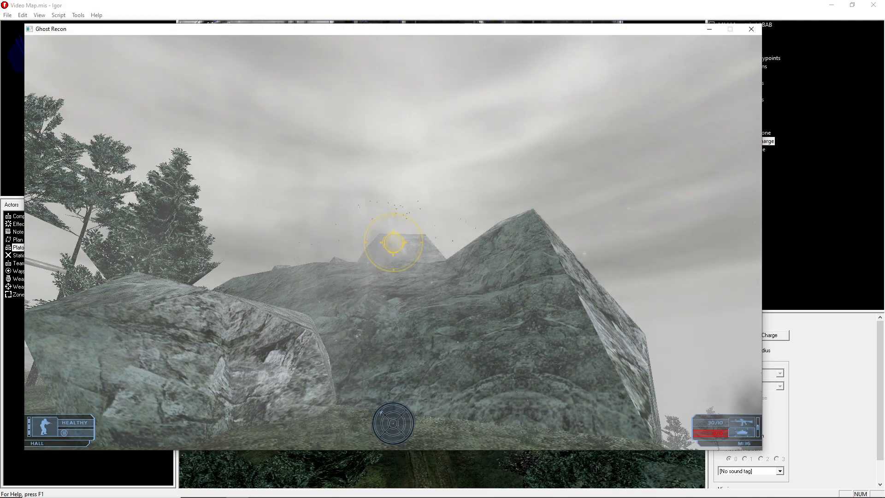
Take over Alpha's soldier again, walk between the two tents and place a demo charge on the ground.
{"action": "key", "text": "Tab"}
{"action": "left_click", "coordinate": [624, 171]}
{"action": "key", "text": "Tab"}
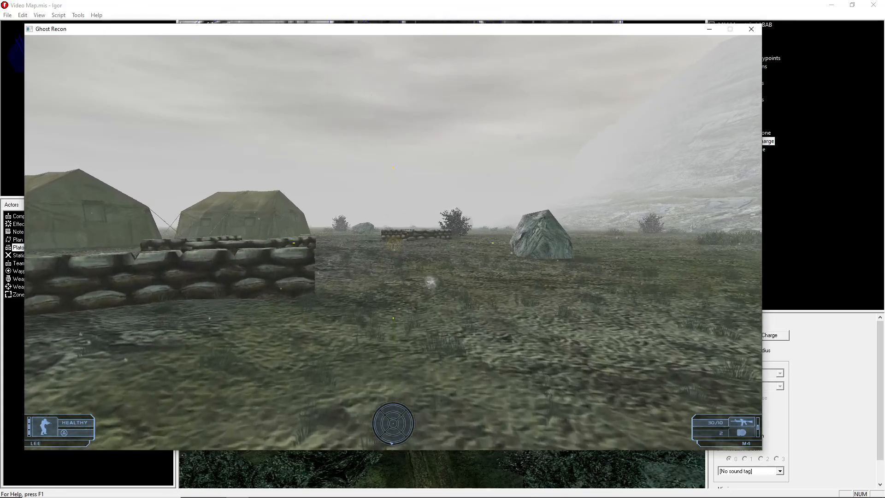
{"action": "key", "text": "w"}
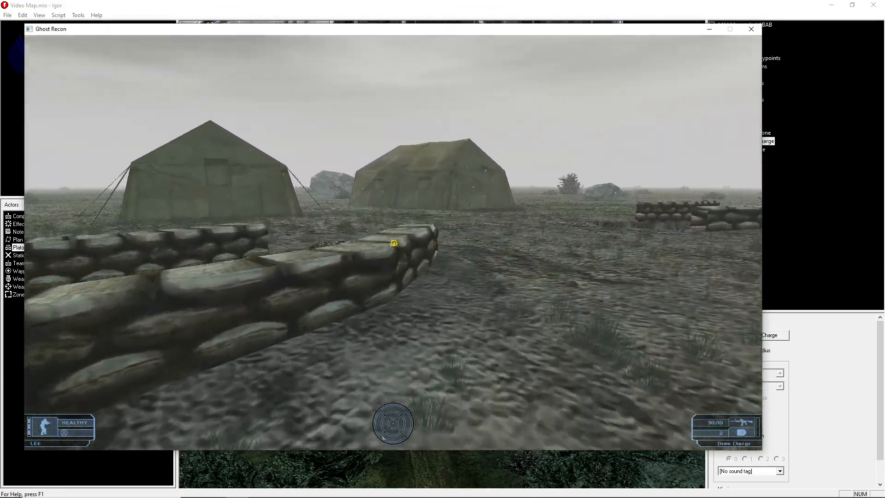
{"action": "key", "text": "w"}
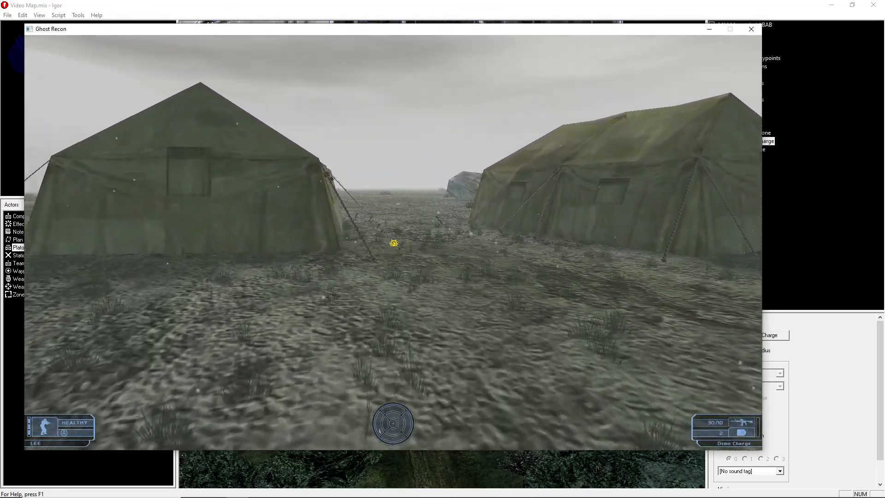
{"action": "key", "text": "w"}
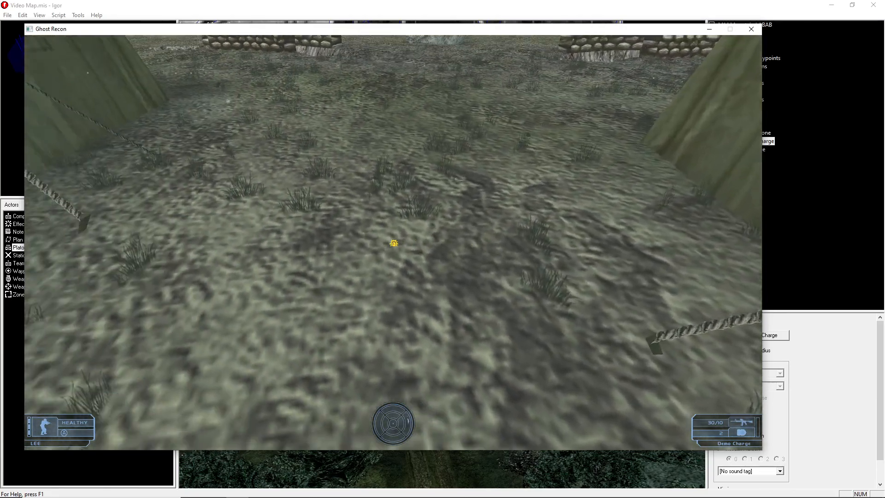
{"action": "key", "text": "s"}
{"action": "left_click", "coordinate": [393, 242]}
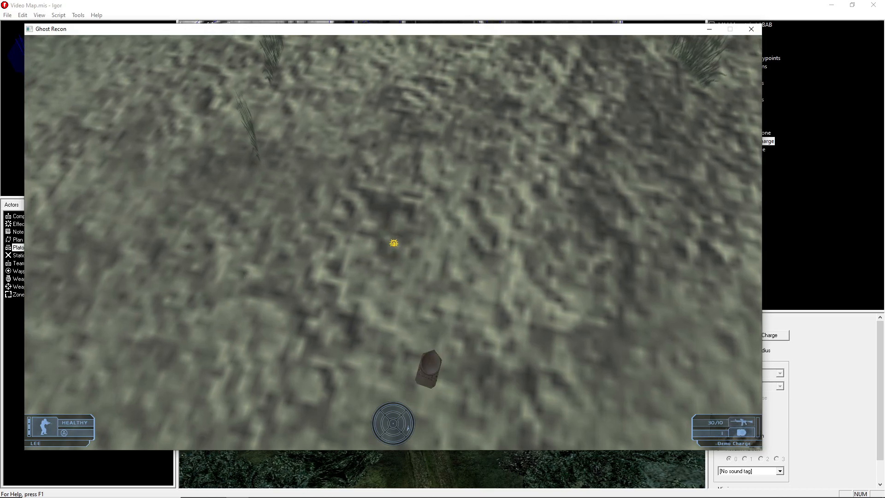
Move Alpha's soldier to the Pipeline Charge zone and place the remaining demo charge.
{"action": "key", "text": "w"}
{"action": "key", "text": "w"}
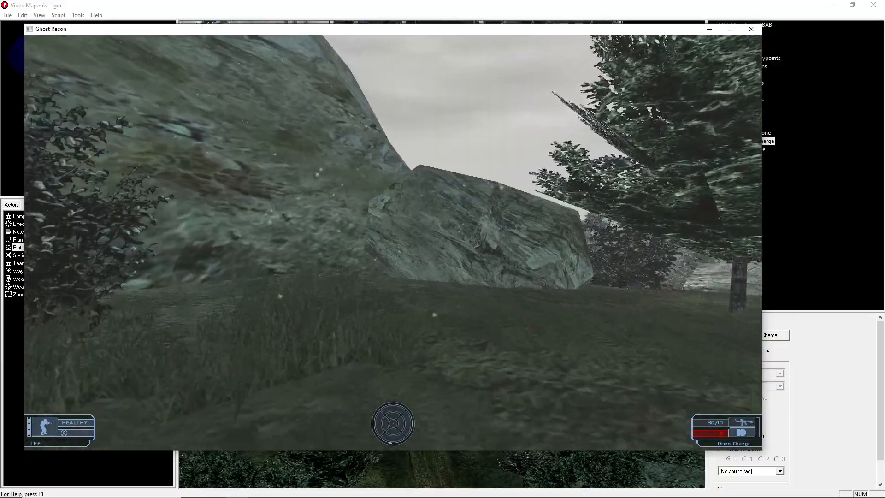
{"action": "key", "text": "w"}
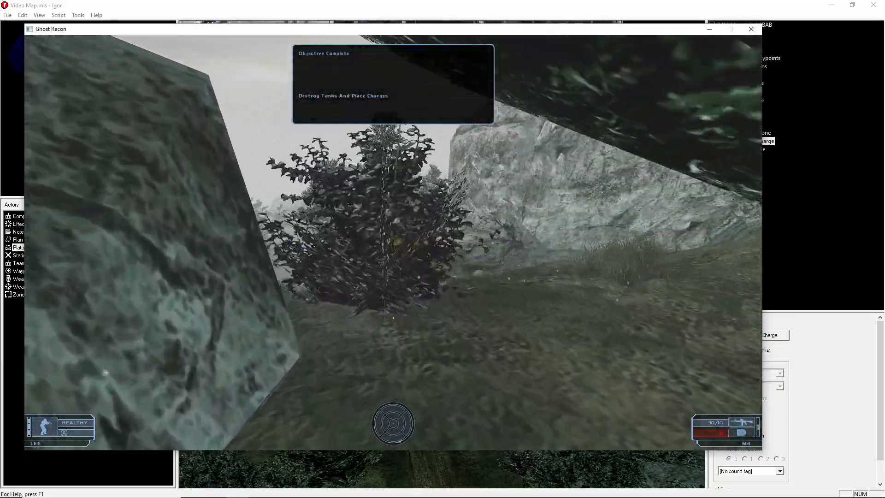
{"action": "key", "text": "w"}
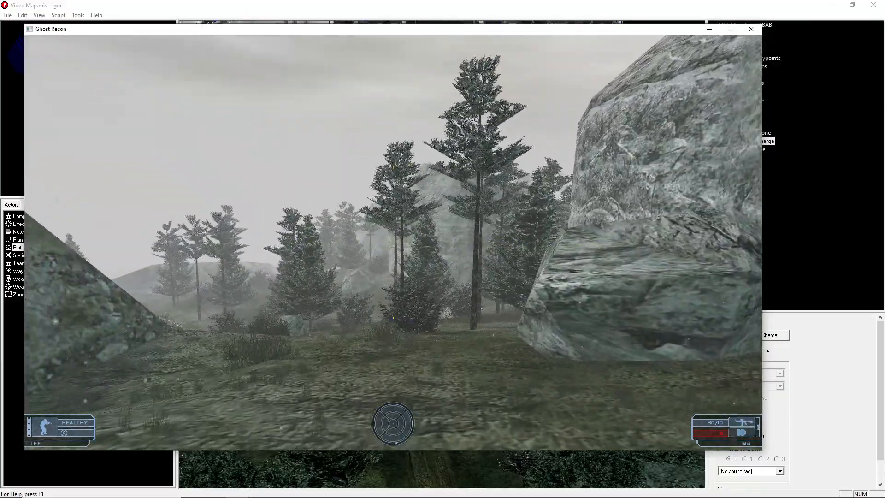
{"action": "key", "text": "w"}
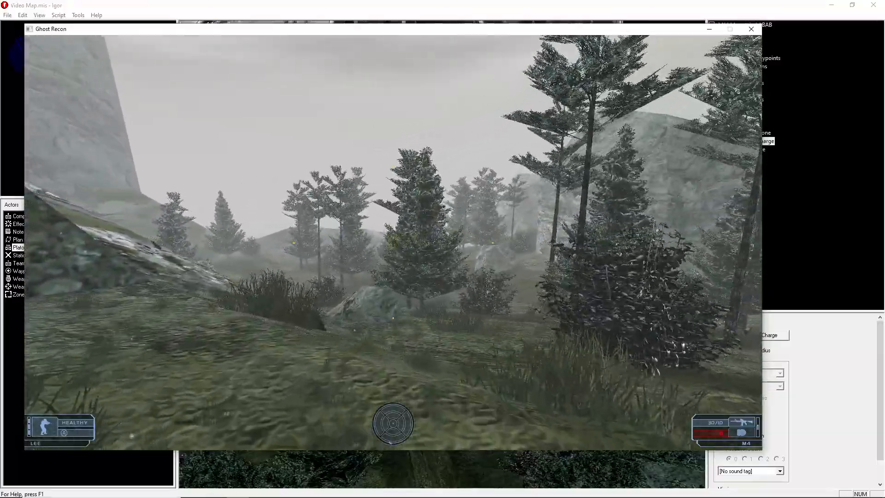
{"action": "key", "text": "w"}
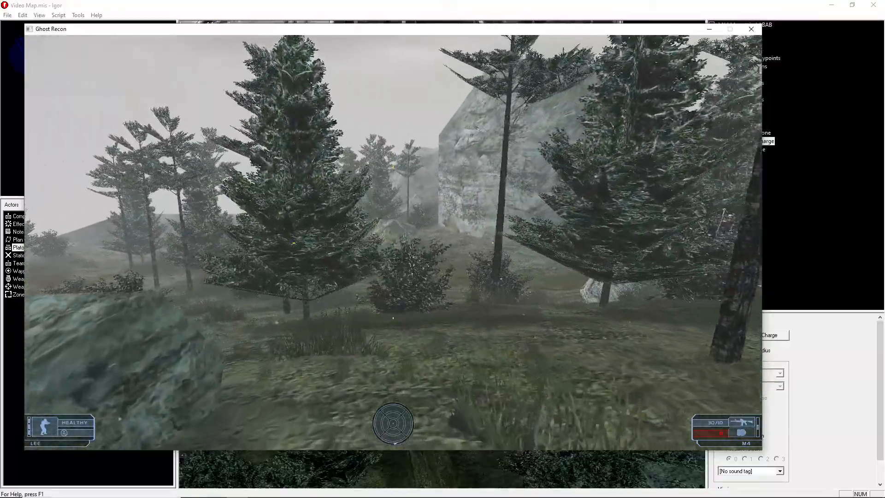
{"action": "key", "text": "w"}
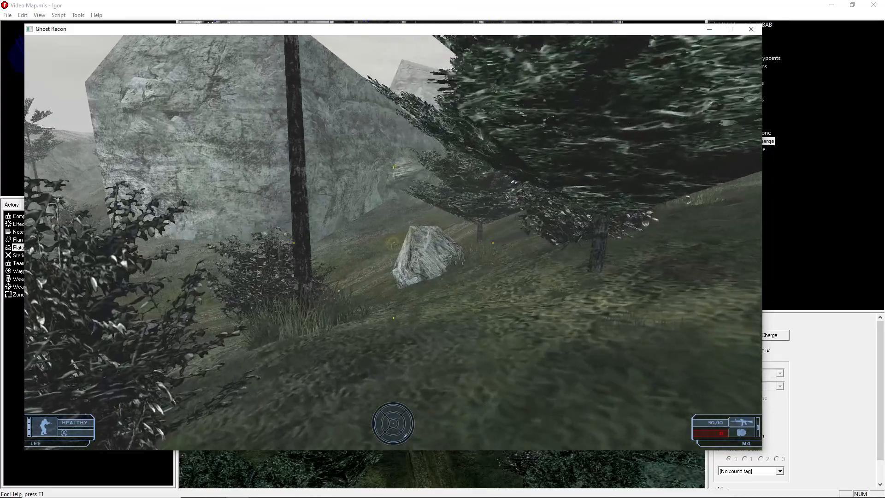
Review the mission status, quit the mission and exit Ghost Recon to return to the Igor editor.
{"action": "key", "text": "Escape"}
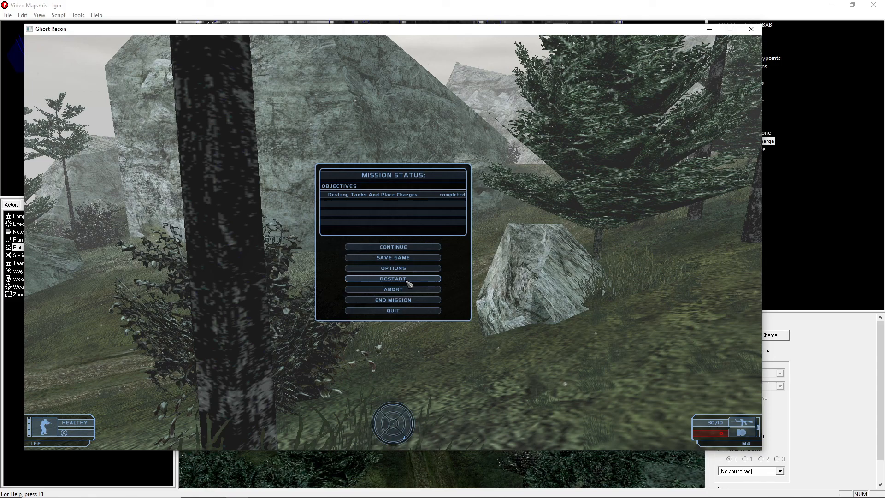
{"action": "left_click", "coordinate": [404, 311]}
{"action": "left_click", "coordinate": [439, 269]}
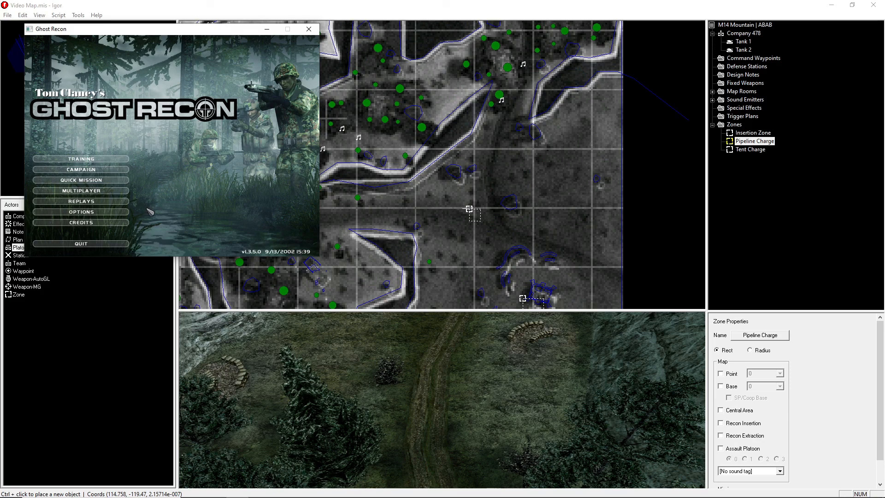
{"action": "left_click", "coordinate": [105, 243]}
{"action": "right_click_drag", "start_coordinate": [444, 213], "coordinate": [526, 349]}
{"action": "scroll", "coordinate": [534, 386], "scroll_direction": "down", "scroll_amount": 2}
{"action": "right_click_drag", "start_coordinate": [539, 259], "coordinate": [610, 270]}
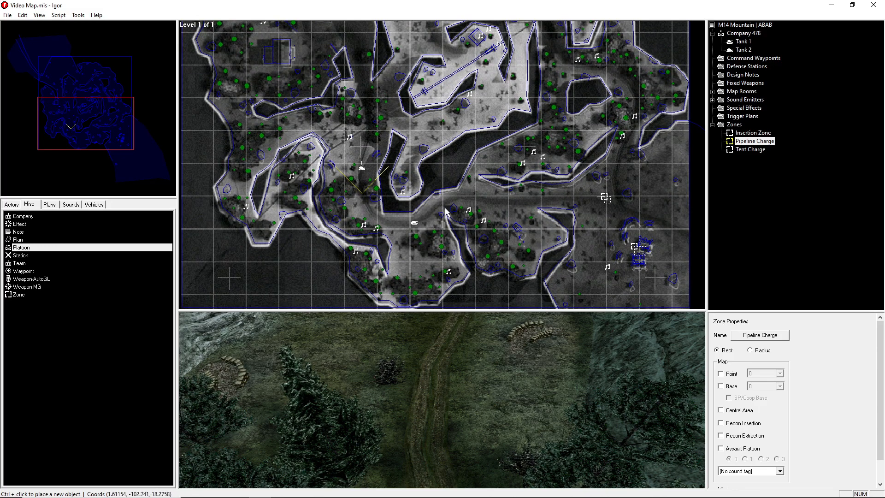
{"action": "right_click_drag", "start_coordinate": [445, 212], "coordinate": [493, 206]}
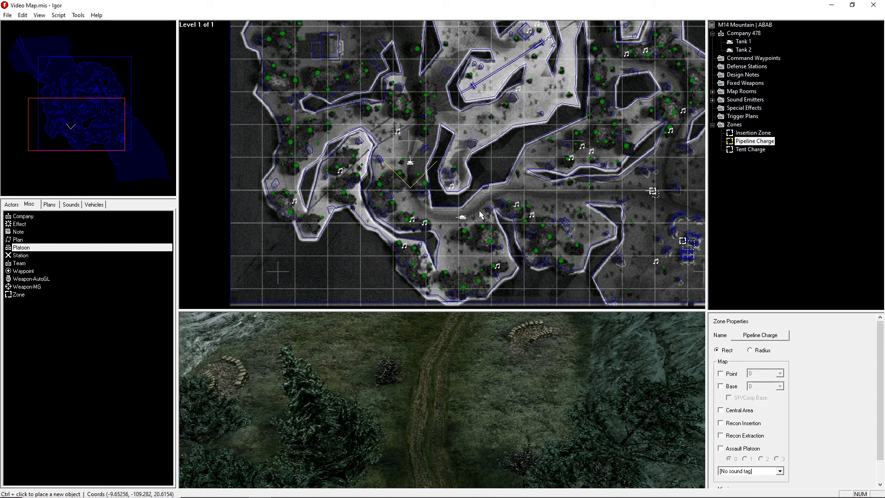
{"action": "right_click_drag", "start_coordinate": [478, 210], "coordinate": [549, 158]}
{"action": "scroll", "coordinate": [474, 369], "scroll_direction": "up", "scroll_amount": 3}
{"action": "right_click_drag", "start_coordinate": [469, 249], "coordinate": [498, 207]}
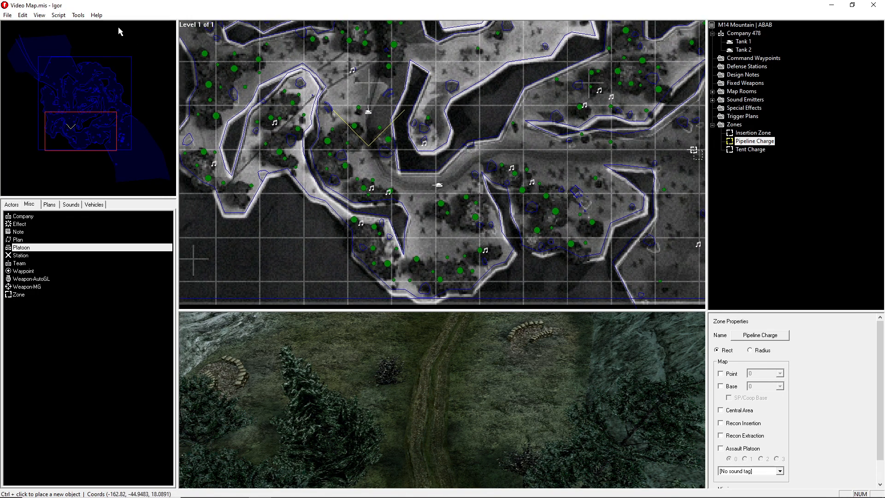
{"action": "left_click", "coordinate": [78, 15]}
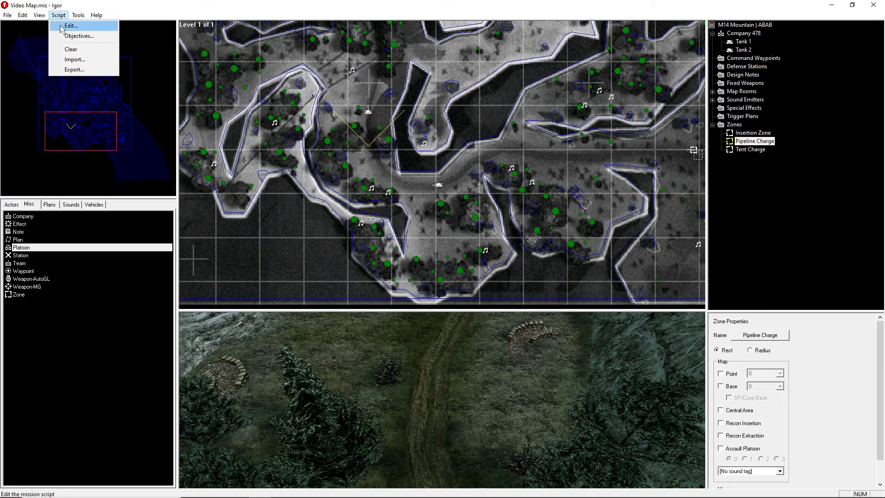
{"action": "left_click", "coordinate": [428, 182]}
{"action": "mouse_move", "coordinate": [453, 219]}
{"action": "right_mouse_down"}
{"action": "mouse_move", "coordinate": [479, 205]}
{"action": "mouse_move", "coordinate": [455, 208]}
{"action": "right_mouse_up"}
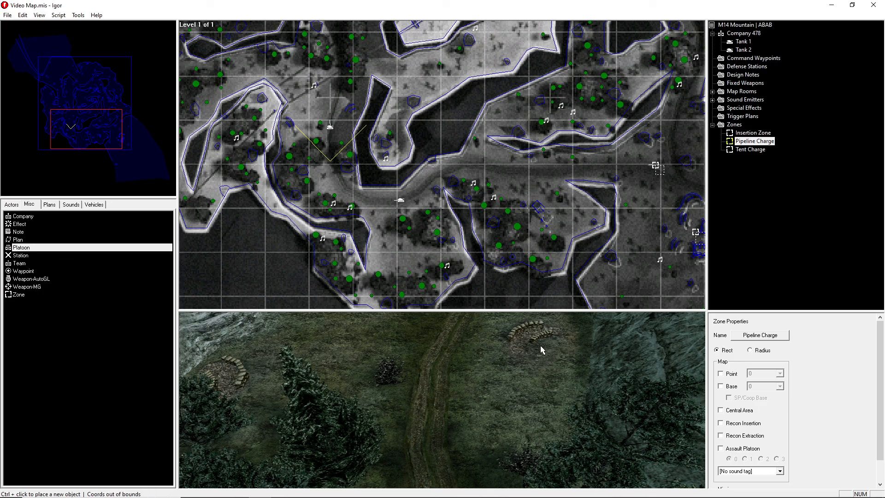
{"action": "right_click_drag", "start_coordinate": [516, 167], "coordinate": [524, 218]}
{"action": "right_click_drag", "start_coordinate": [538, 156], "coordinate": [540, 201]}
{"action": "scroll", "coordinate": [535, 316], "scroll_direction": "down", "scroll_amount": 2}
{"action": "right_click_drag", "start_coordinate": [544, 270], "coordinate": [539, 208]}
{"action": "scroll", "coordinate": [533, 346], "scroll_direction": "up", "scroll_amount": 1}
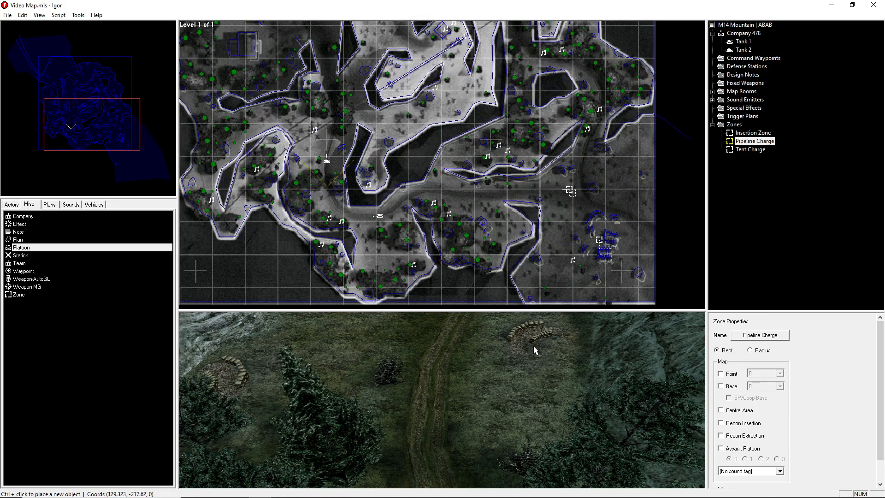
{"action": "right_click_drag", "start_coordinate": [513, 269], "coordinate": [513, 258]}
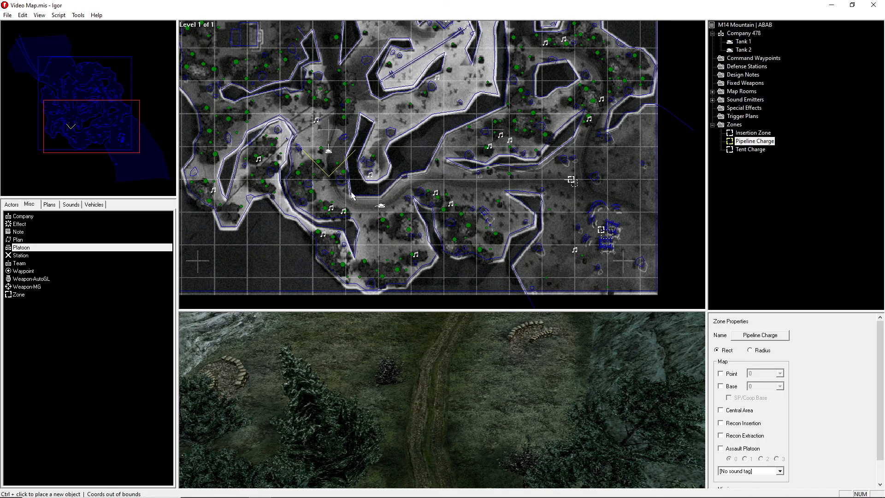
{"action": "right_click_drag", "start_coordinate": [350, 194], "coordinate": [358, 225]}
Open the mission script to review its trigger blocks and constants, leaving both unchanged, and return to the map.
{"action": "left_click", "coordinate": [58, 15]}
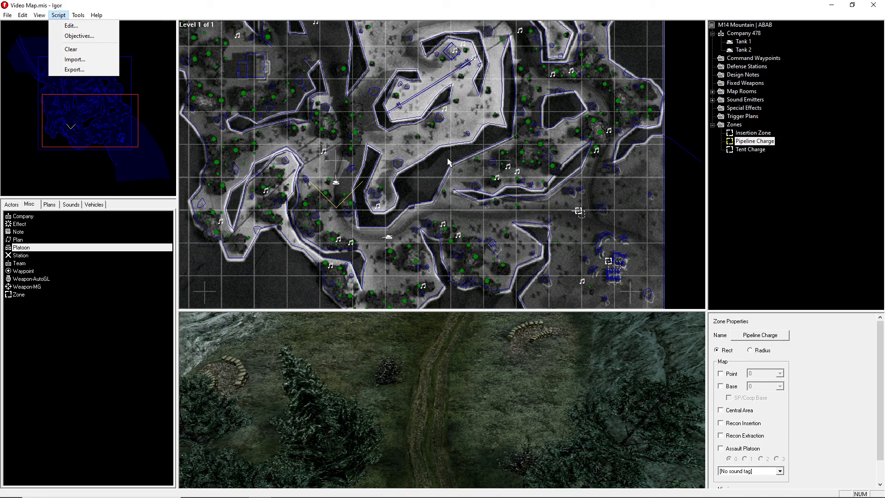
{"action": "left_click", "coordinate": [72, 25]}
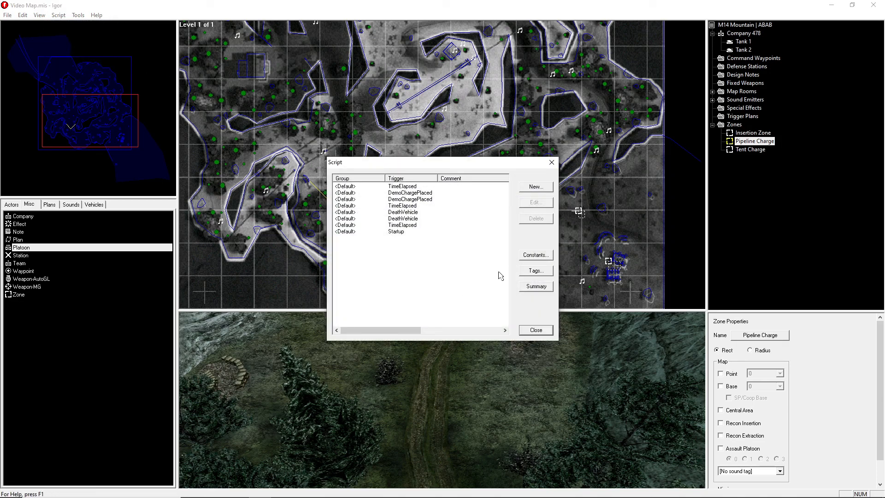
{"action": "left_click", "coordinate": [525, 257]}
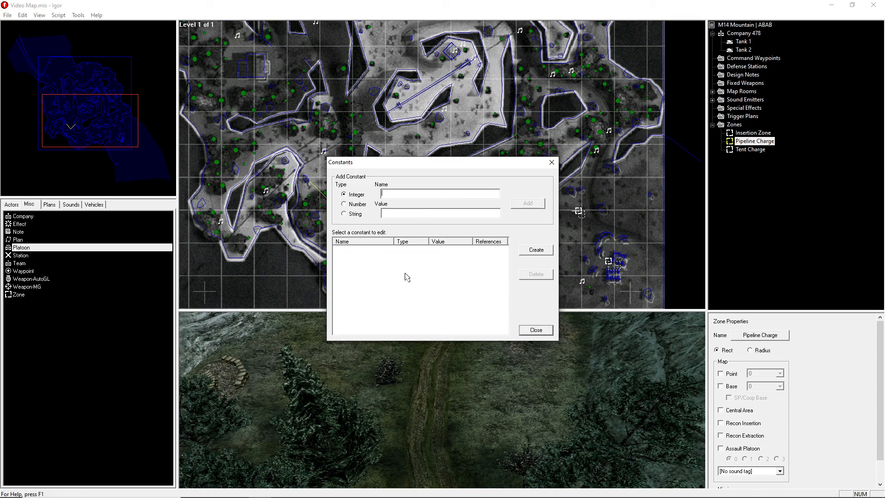
{"action": "left_click", "coordinate": [535, 329]}
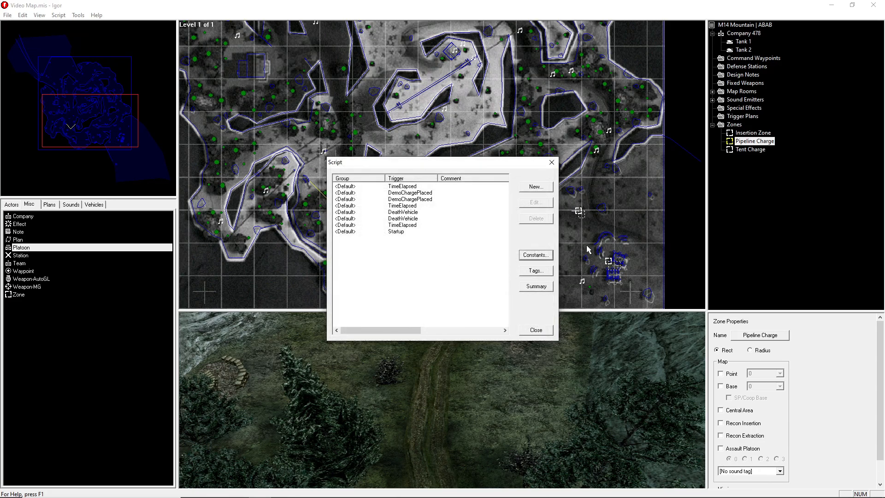
{"action": "left_click", "coordinate": [536, 330]}
{"action": "scroll", "coordinate": [491, 189], "scroll_direction": "up", "scroll_amount": 1}
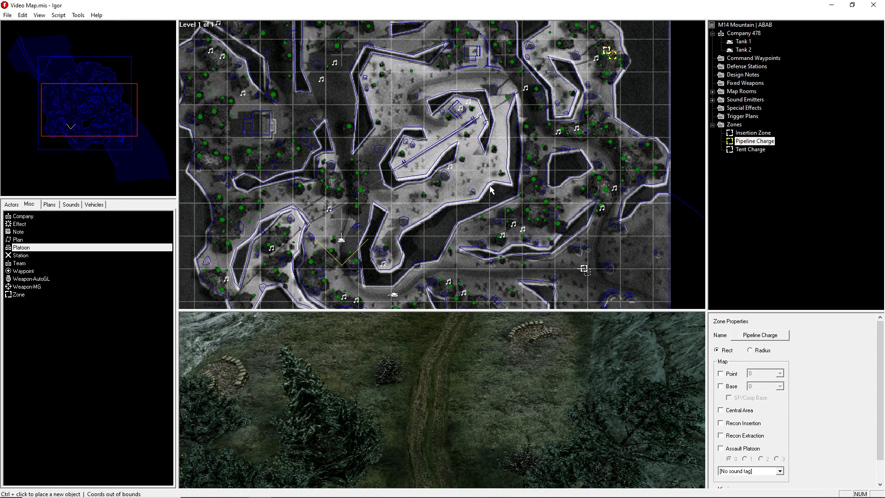